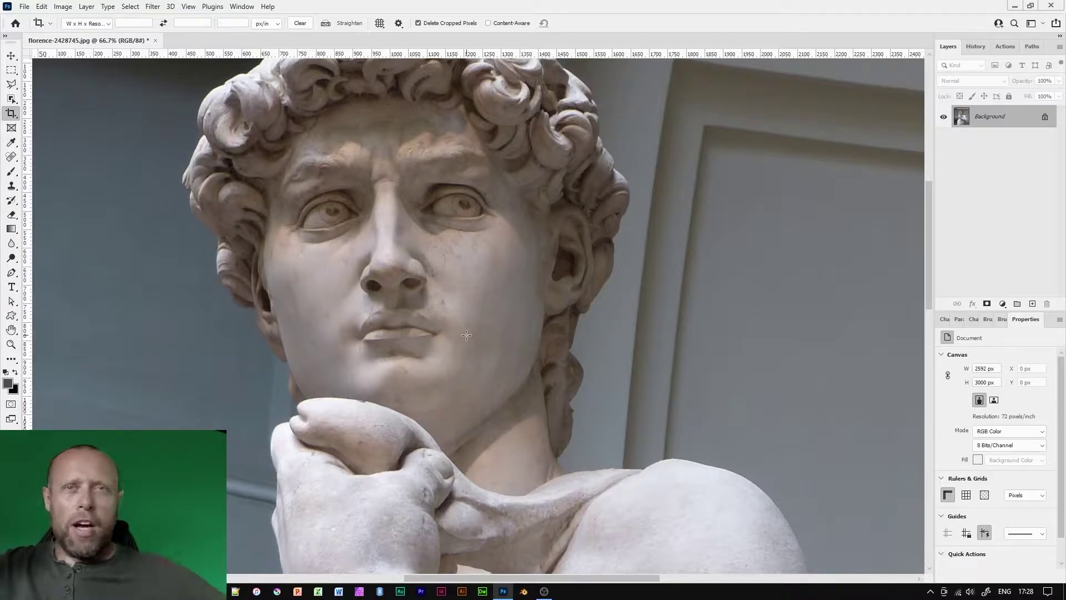
Activate the Spot Healing Brush and add a new empty layer above the Background for the retouching.
key(j)
right_click(11, 157)
click(44, 157)
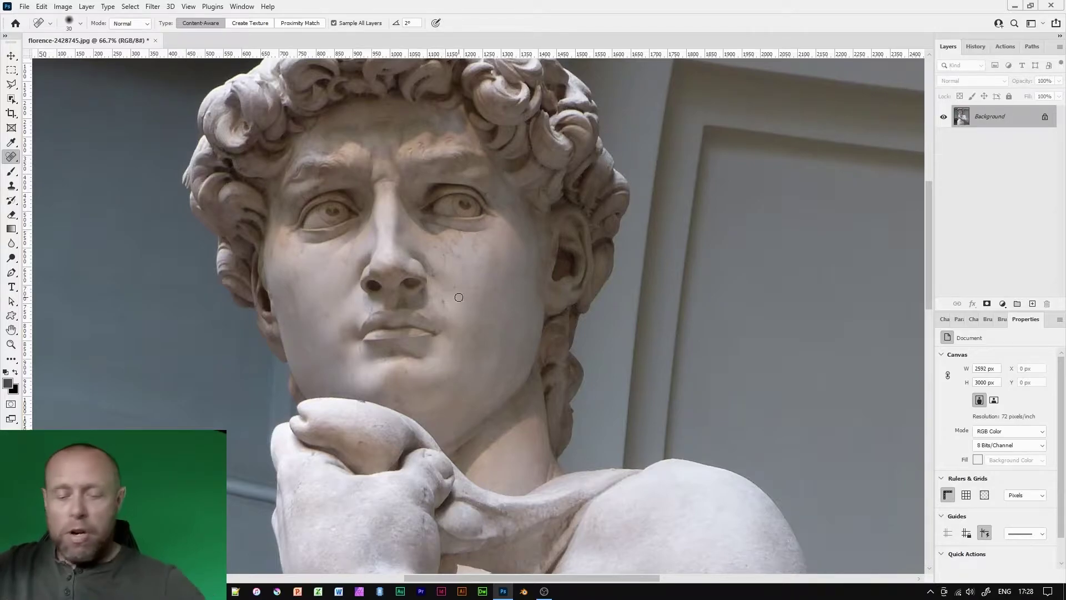
key(ctrl+1)
key(ctrl+plus)
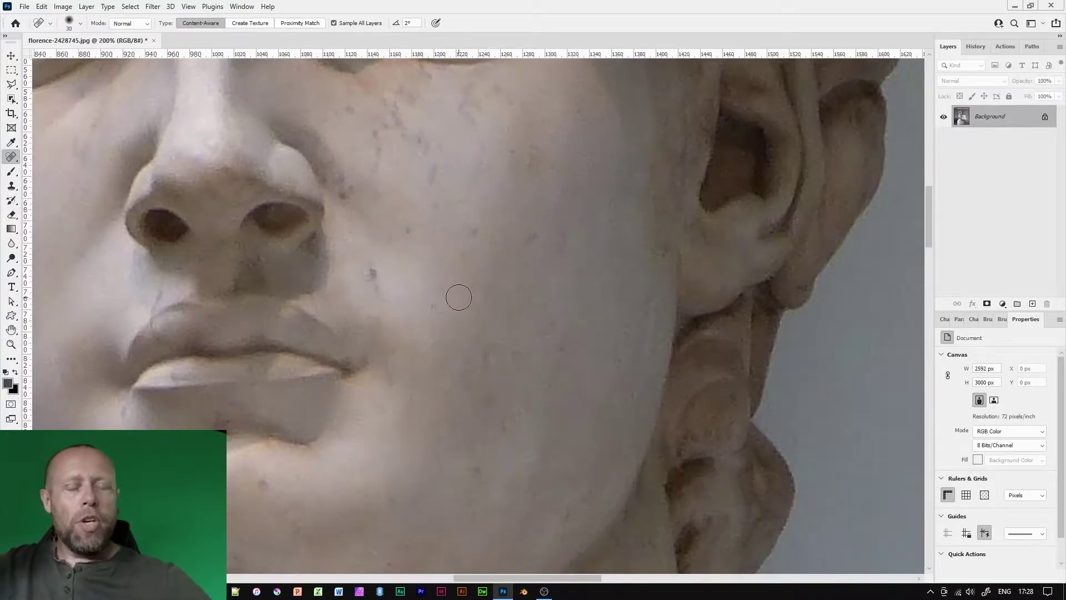
key(ctrl+minus)
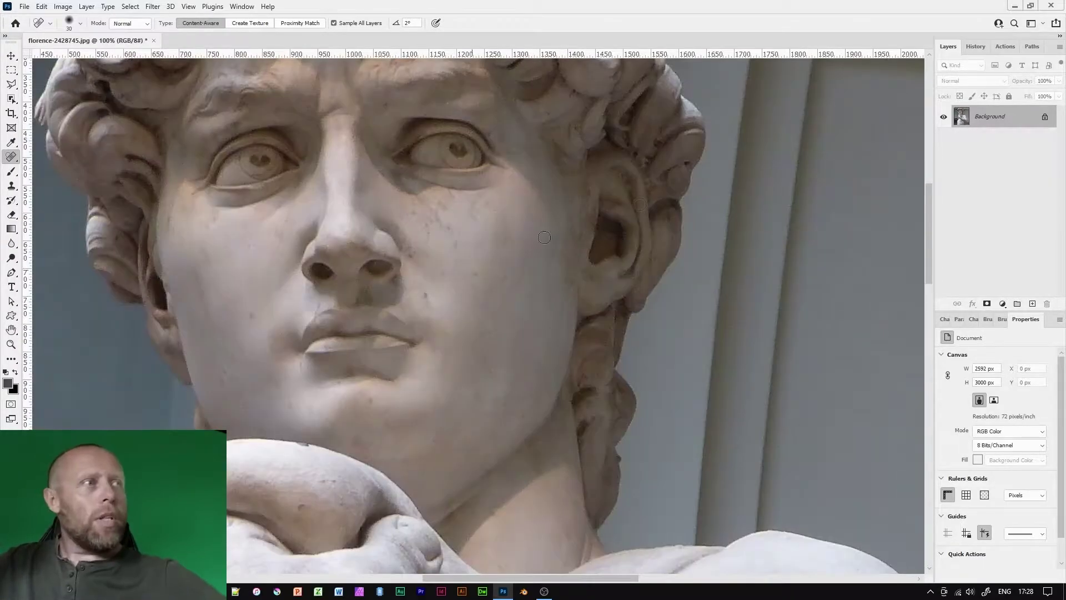
click(1032, 304)
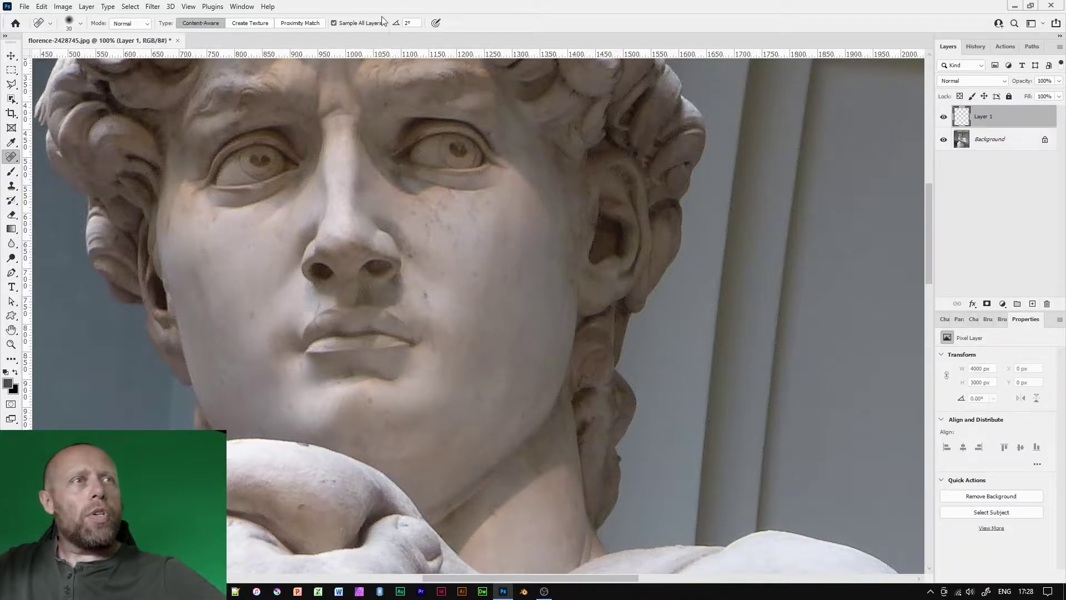
Heal a few dark spots on both of the statue's cheeks on the new layer.
drag(248, 312, 264, 313)
drag(280, 216, 282, 238)
drag(436, 297, 440, 277)
drag(461, 234, 457, 253)
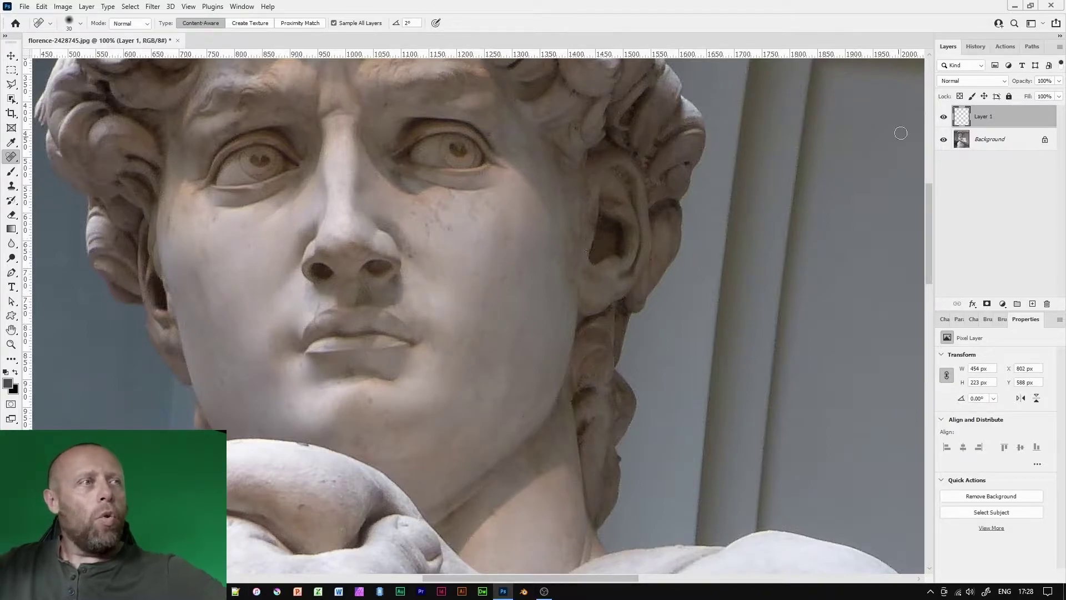
Compare the face with and without the healing layer, and flatten the image.
click(944, 118)
click(943, 117)
click(944, 117)
click(944, 117)
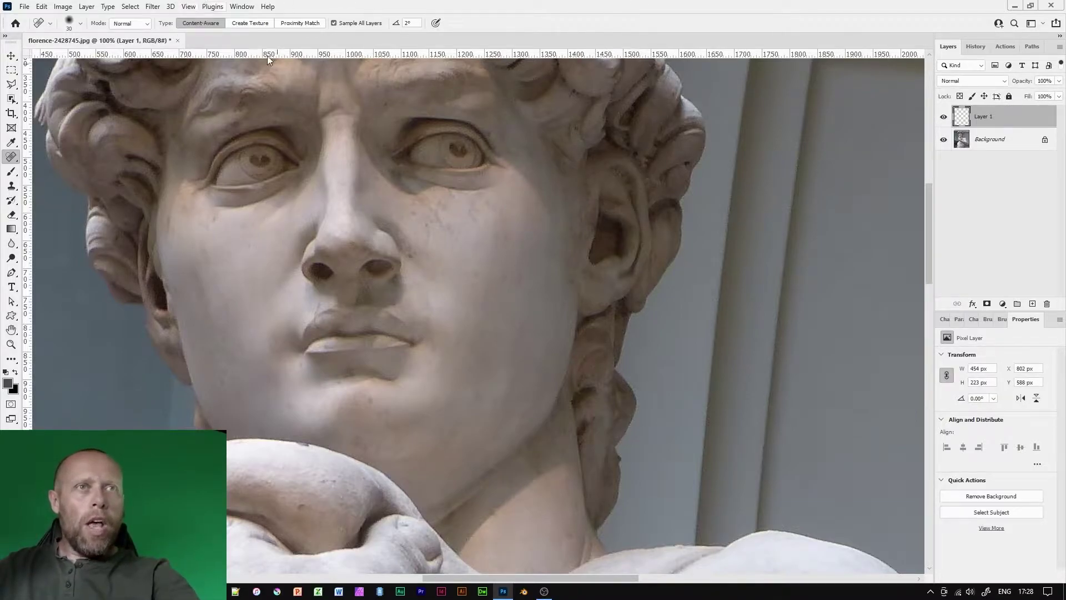
click(85, 7)
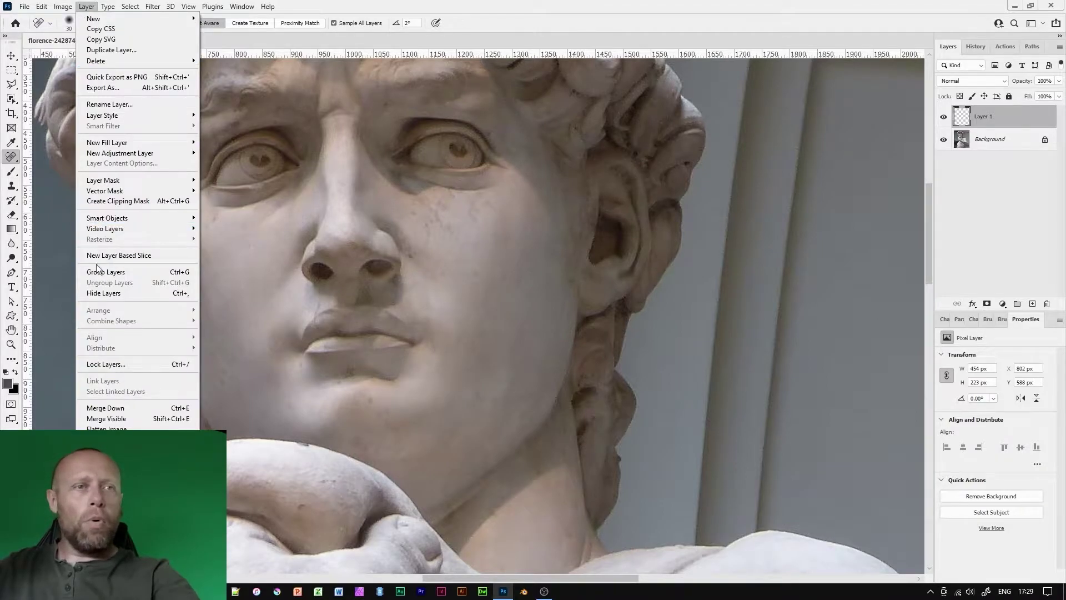
click(113, 428)
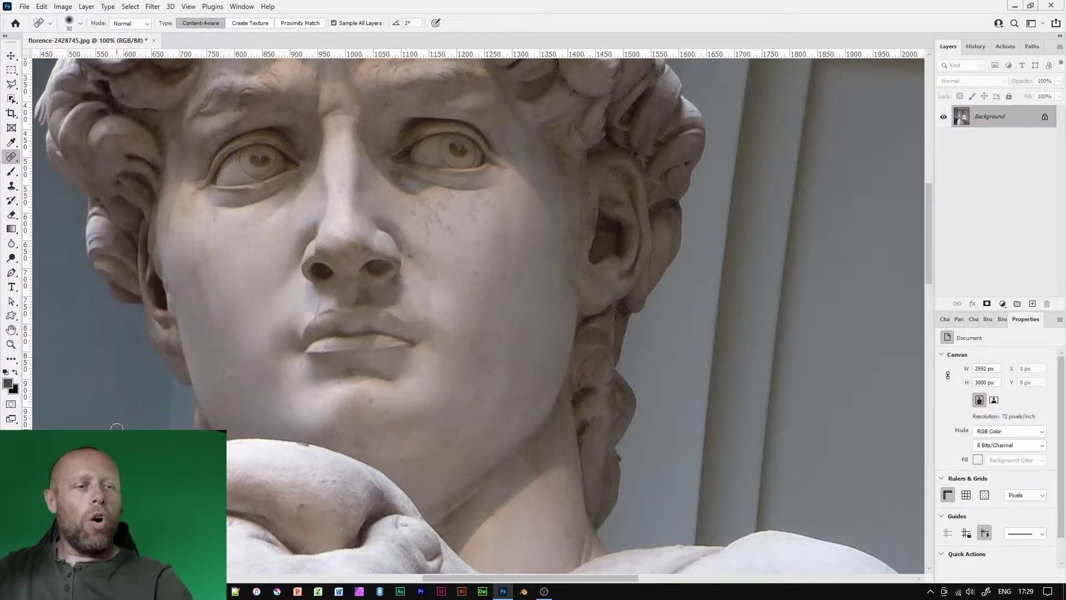
Heal the small marks on the cheek below the statue's eye on the image's left side.
click(214, 221)
click(247, 248)
click(201, 253)
click(205, 251)
click(192, 244)
click(211, 277)
click(193, 279)
drag(168, 216, 171, 229)
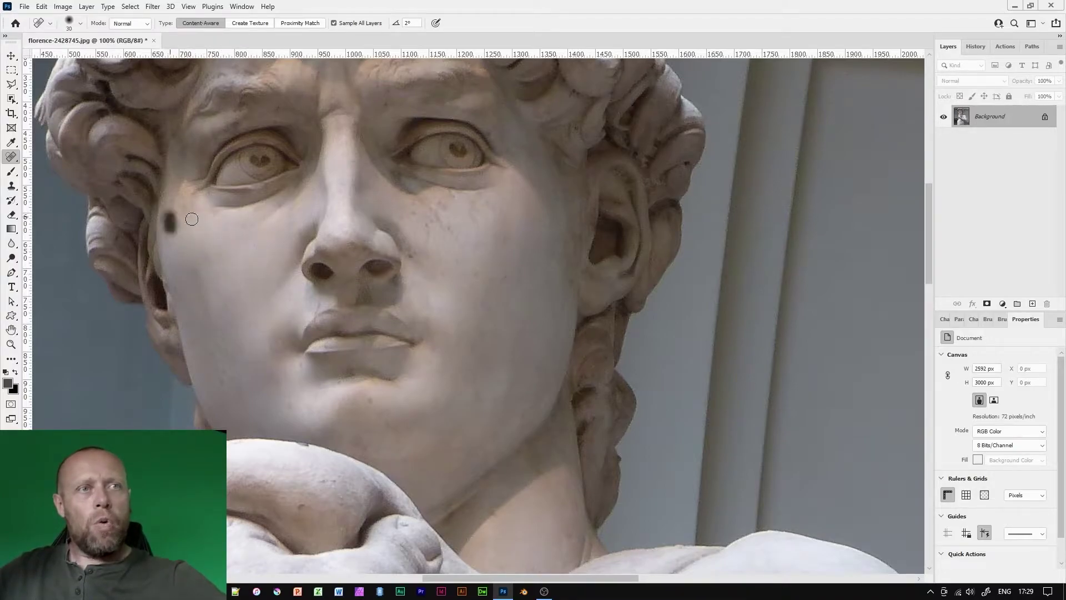
Remove the spots below both eyes, beside the nose and around the mouth with the Spot Healing Brush.
click(201, 205)
click(221, 214)
click(286, 208)
click(287, 245)
click(411, 253)
drag(430, 238, 431, 227)
click(432, 220)
click(435, 217)
click(428, 295)
click(301, 363)
Reduce the healing brush to 15 px and clean small blemishes on the cheeks at close range.
scroll(369, 323, up, 1)
key(bracketleft)
key(bracketleft)
key(bracketleft)
click(258, 300)
drag(519, 226, 504, 239)
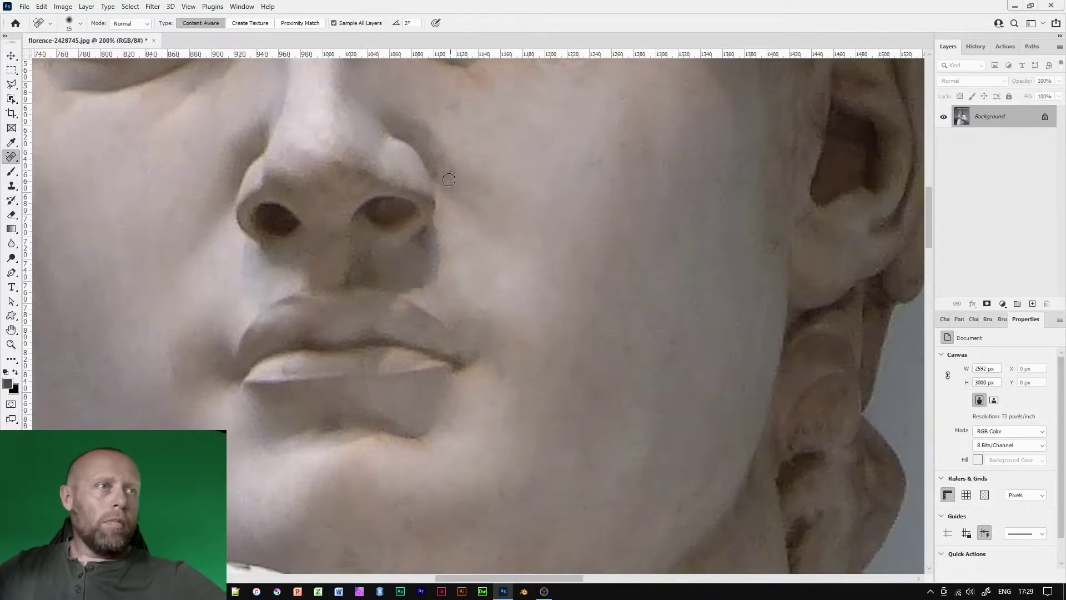
Heal the remaining fine blemishes across the statue's face with short brush strokes.
drag(499, 100, 415, 334)
click(461, 302)
drag(389, 167, 367, 278)
mouse_move(327, 227)
mouse_down()
mouse_move(300, 232)
mouse_move(479, 254)
mouse_up()
drag(229, 277, 217, 281)
drag(389, 183, 306, 293)
drag(290, 215, 314, 217)
drag(379, 192, 395, 178)
drag(413, 444, 450, 161)
drag(388, 445, 444, 162)
click(260, 271)
drag(755, 262, 773, 277)
drag(250, 410, 452, 243)
drag(611, 455, 354, 152)
drag(498, 153, 511, 163)
drag(484, 259, 498, 280)
Continue down the statue with the Spot Healing Brush, removing stains and specks as far as the forearm.
key(l)
key(k)
key(j)
drag(411, 389, 443, 305)
drag(445, 300, 438, 321)
drag(523, 288, 536, 288)
drag(290, 250, 287, 265)
mouse_move(298, 496)
mouse_down()
mouse_move(389, 281)
mouse_move(331, 242)
mouse_up()
drag(297, 128, 294, 160)
drag(544, 472, 320, 206)
mouse_move(424, 329)
mouse_down()
mouse_move(347, 388)
mouse_move(450, 412)
mouse_up()
drag(600, 394, 378, 305)
drag(385, 395, 378, 495)
drag(424, 307, 444, 489)
click(205, 261)
drag(356, 233, 477, 289)
drag(309, 253, 274, 309)
drag(344, 250, 466, 355)
click(488, 374)
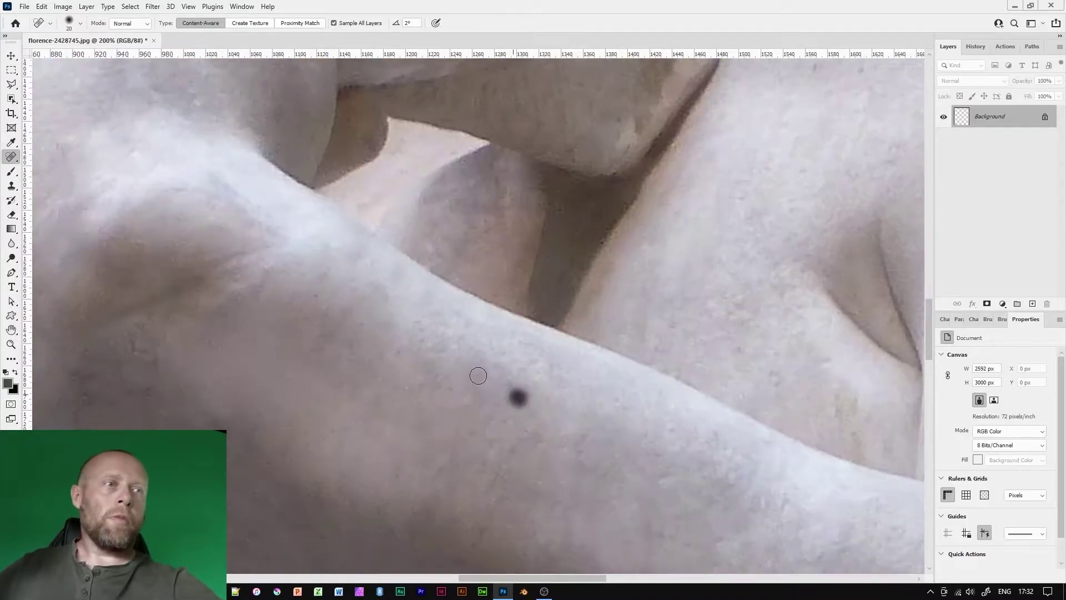
Heal the dark streaks and spots from the forearm down to the upper torso.
drag(600, 477, 355, 211)
drag(677, 444, 445, 240)
drag(667, 239, 416, 288)
click(419, 158)
drag(433, 167, 477, 422)
mouse_move(467, 161)
mouse_down()
mouse_move(486, 234)
mouse_move(598, 316)
mouse_move(405, 234)
mouse_move(526, 454)
mouse_move(536, 122)
mouse_up()
drag(528, 483, 536, 122)
key(])
drag(566, 298, 555, 342)
drag(507, 457, 535, 199)
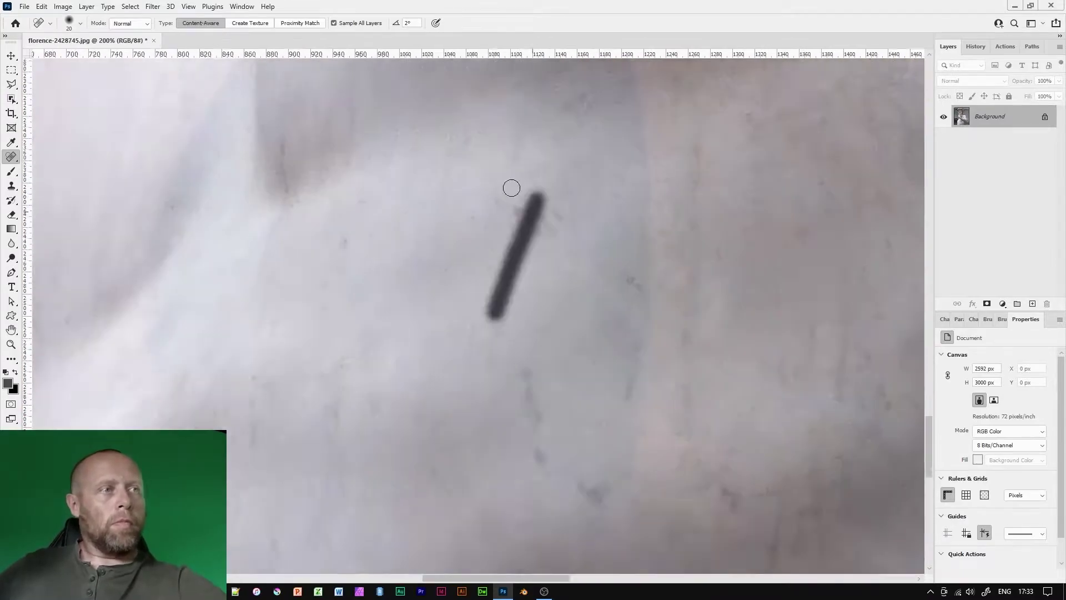
Remove the remaining marks from the lower torso down to the image's bottom edge.
key(ctrl+minus)
drag(602, 379, 606, 402)
drag(708, 311, 708, 337)
drag(729, 371, 727, 387)
drag(788, 328, 334, 231)
drag(460, 173, 481, 205)
drag(311, 277, 749, 300)
click(293, 477)
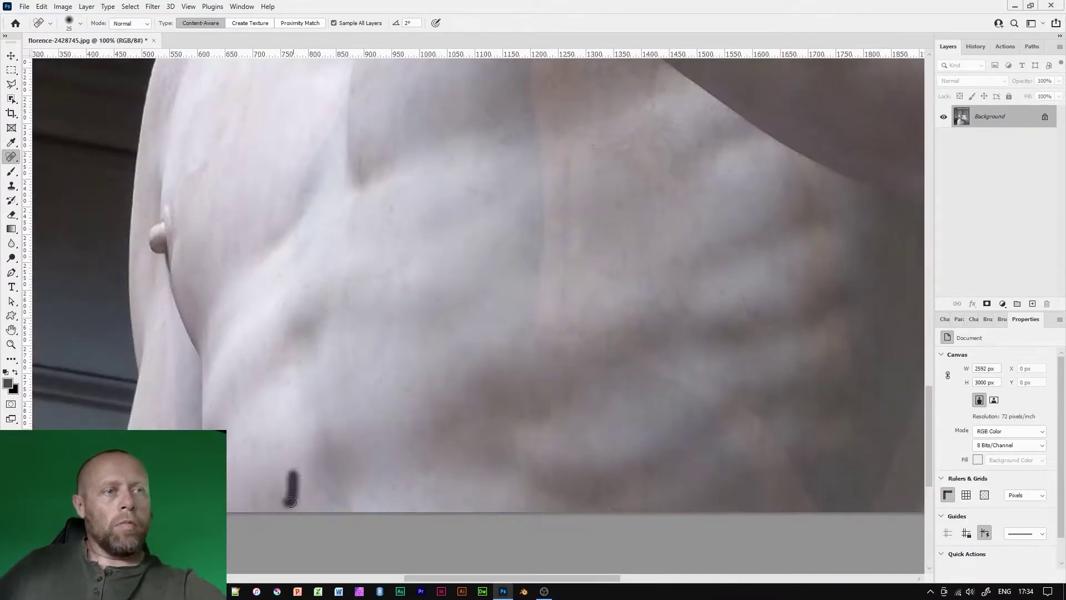
drag(444, 234, 450, 389)
drag(466, 203, 466, 358)
Review the retouched statue as a whole and closer at the face, shoulder and arm.
key(ctrl+minus)
key(ctrl+minus)
key(ctrl+minus)
drag(632, 190, 574, 199)
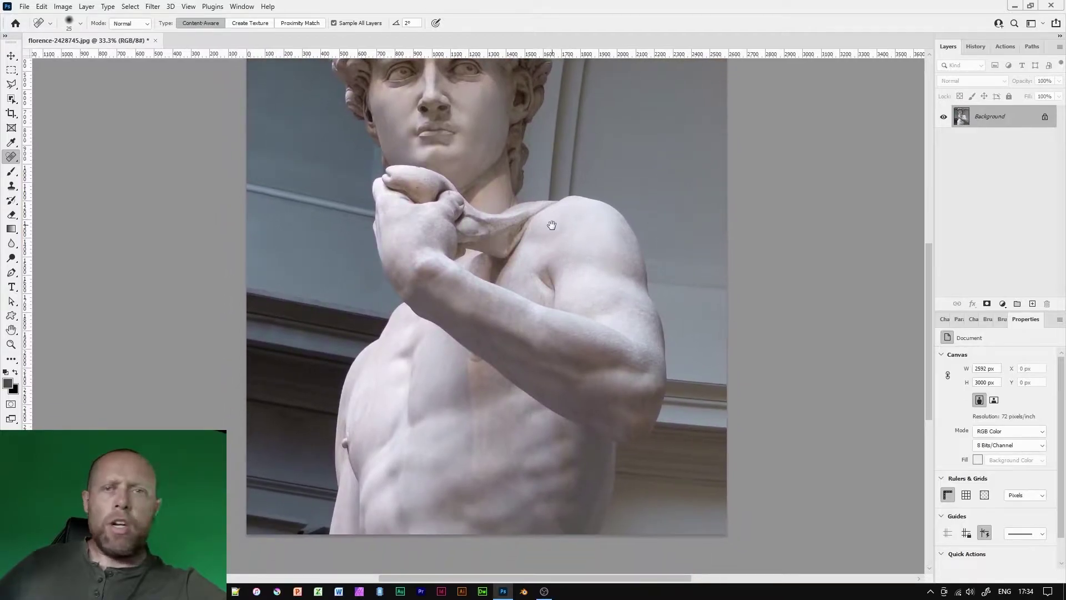
drag(563, 243, 563, 315)
key(ctrl+plus)
key(ctrl+plus)
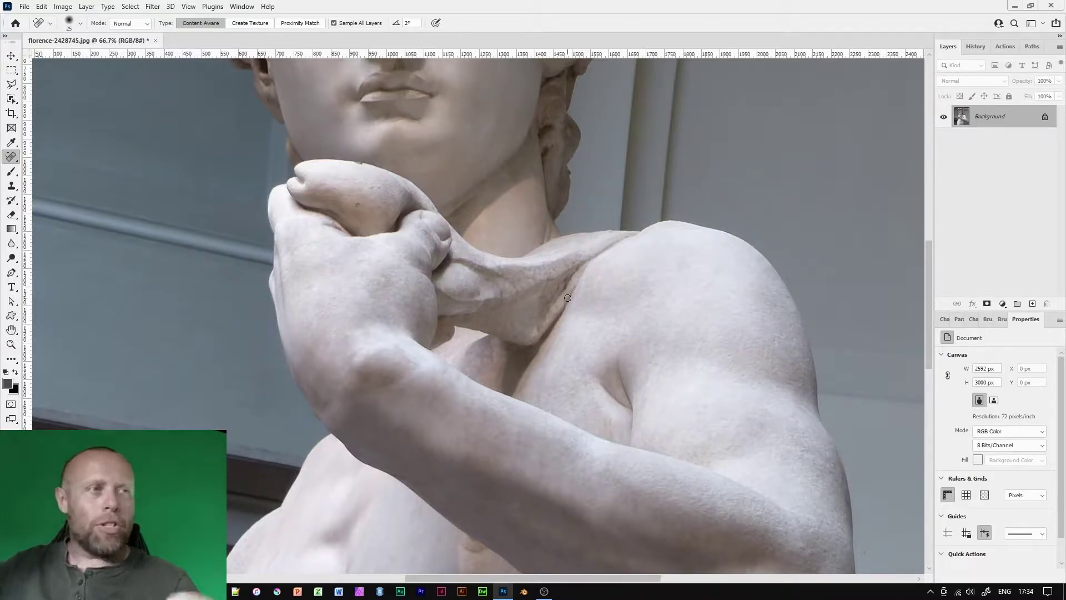
scroll(520, 290, up, 5)
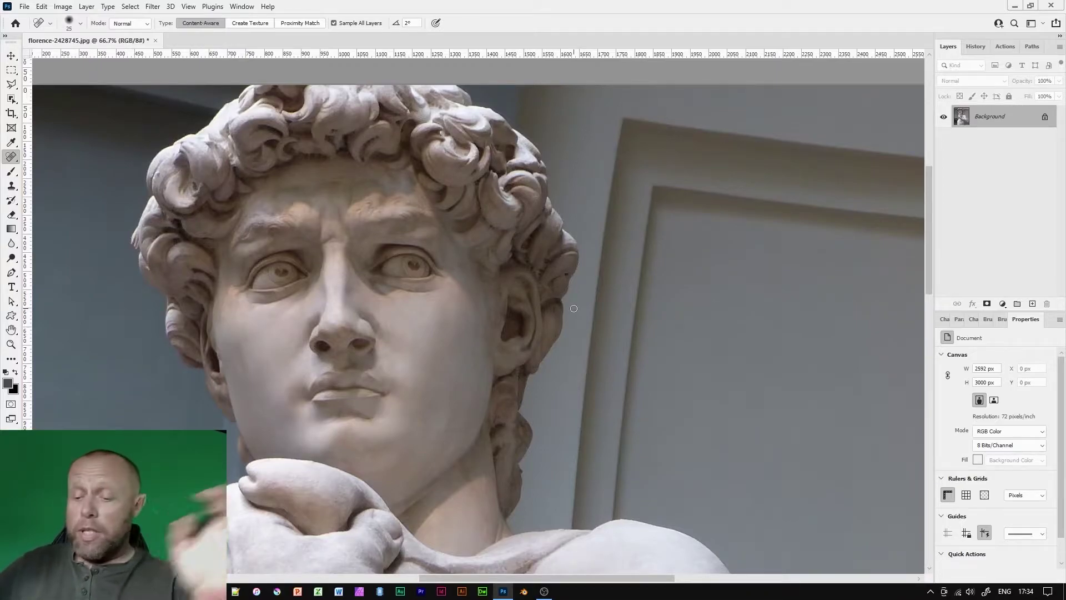
key(ctrl+minus)
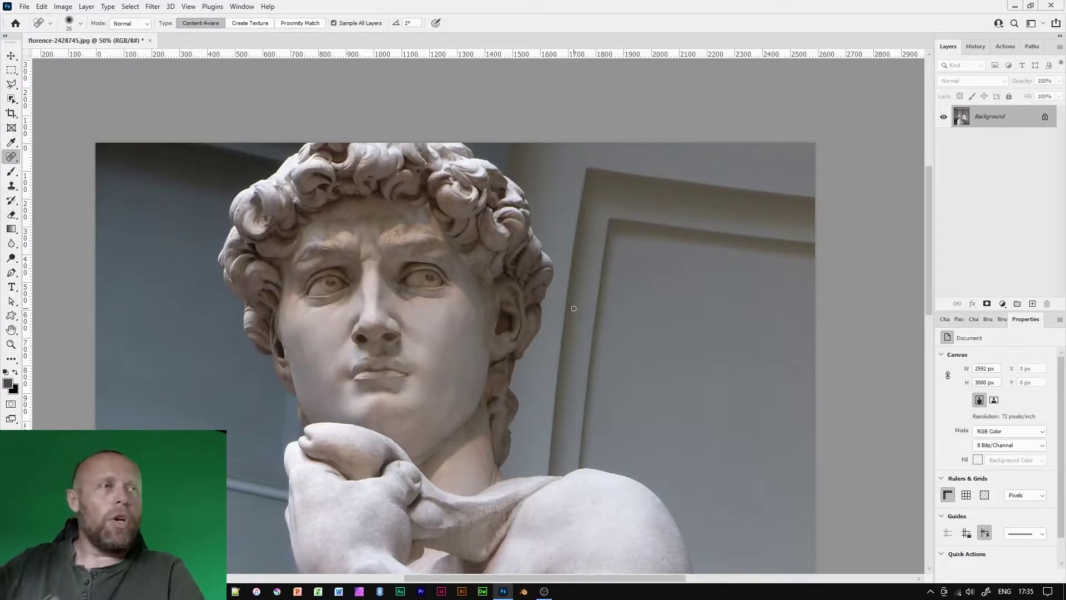
key(ctrl+0)
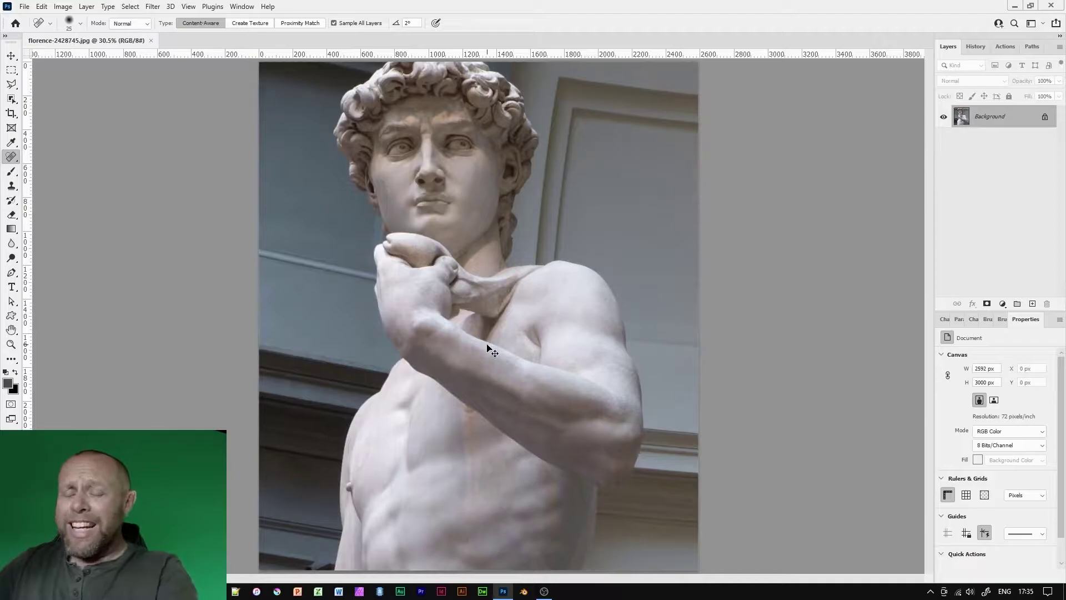
Duplicate the Background layer and apply the Colorize neural filter with its output on a new layer.
key(ctrl+j)
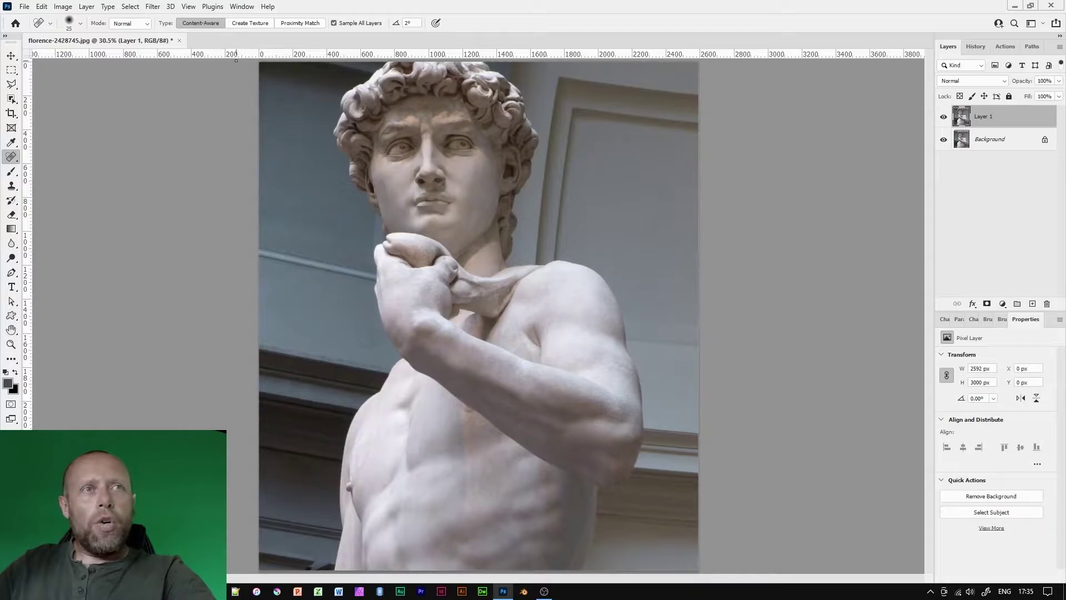
click(149, 7)
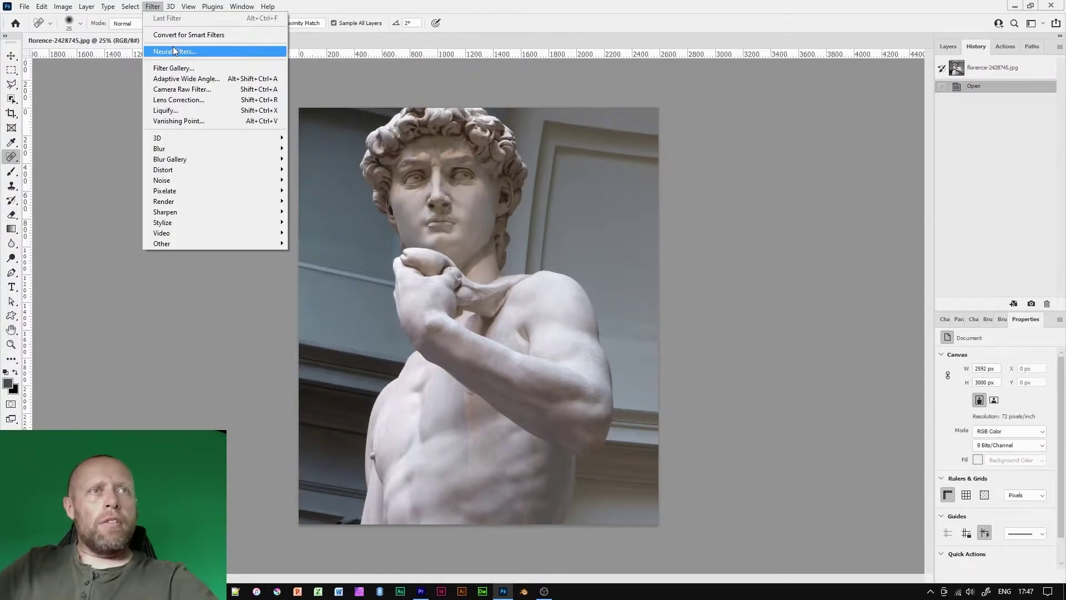
click(174, 51)
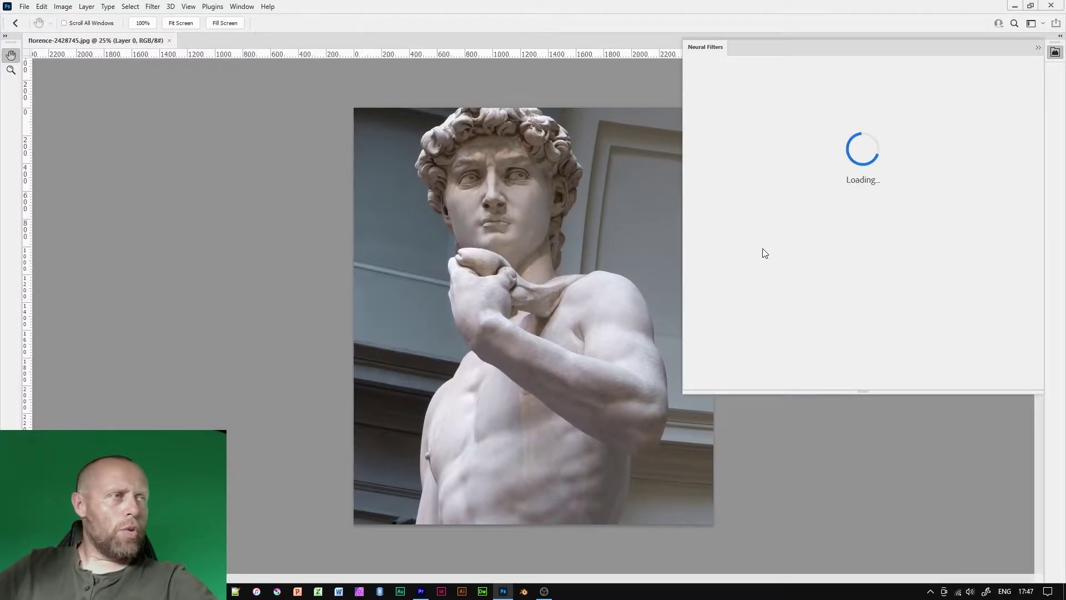
click(802, 336)
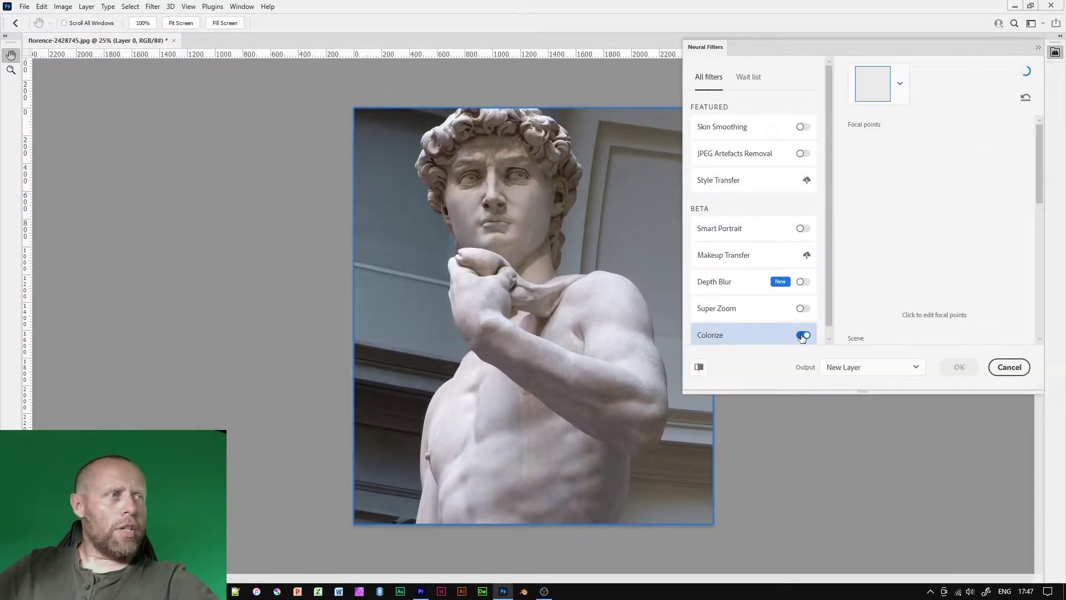
scroll(1020, 324, down, 10)
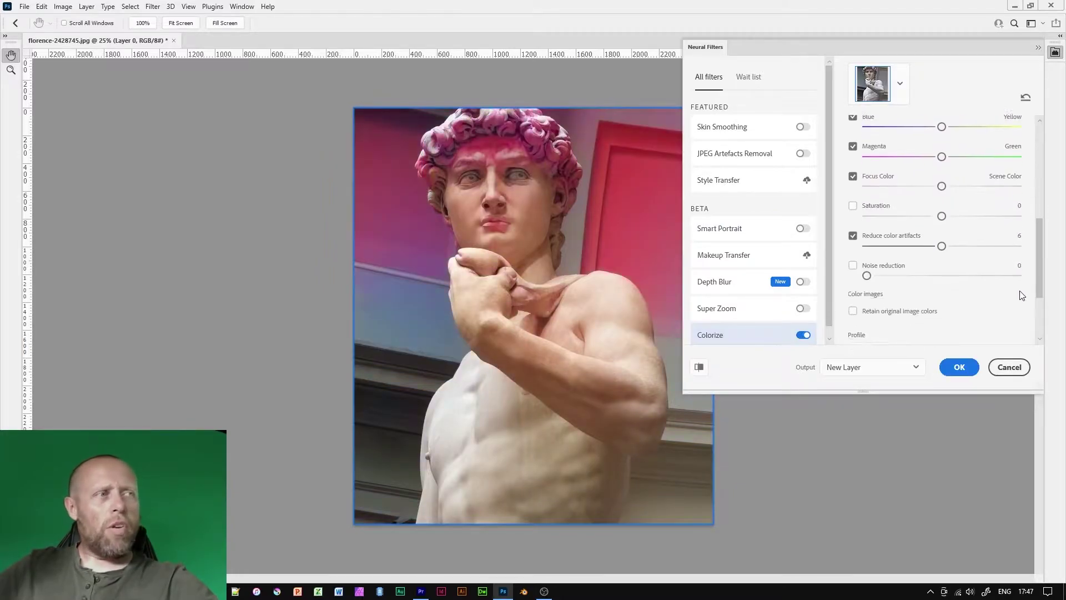
scroll(1020, 324, up, 10)
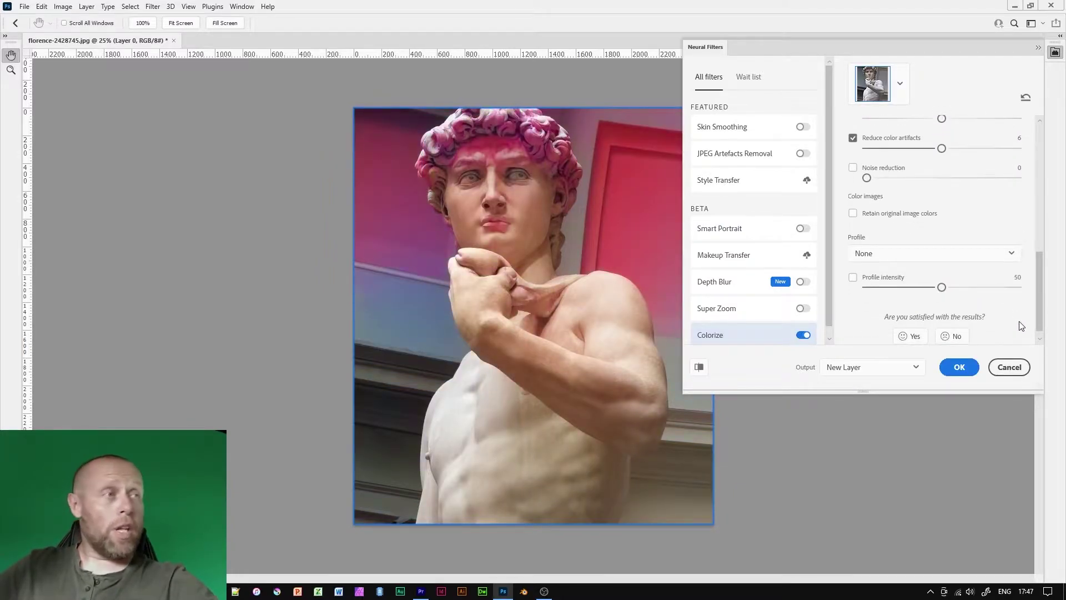
click(959, 367)
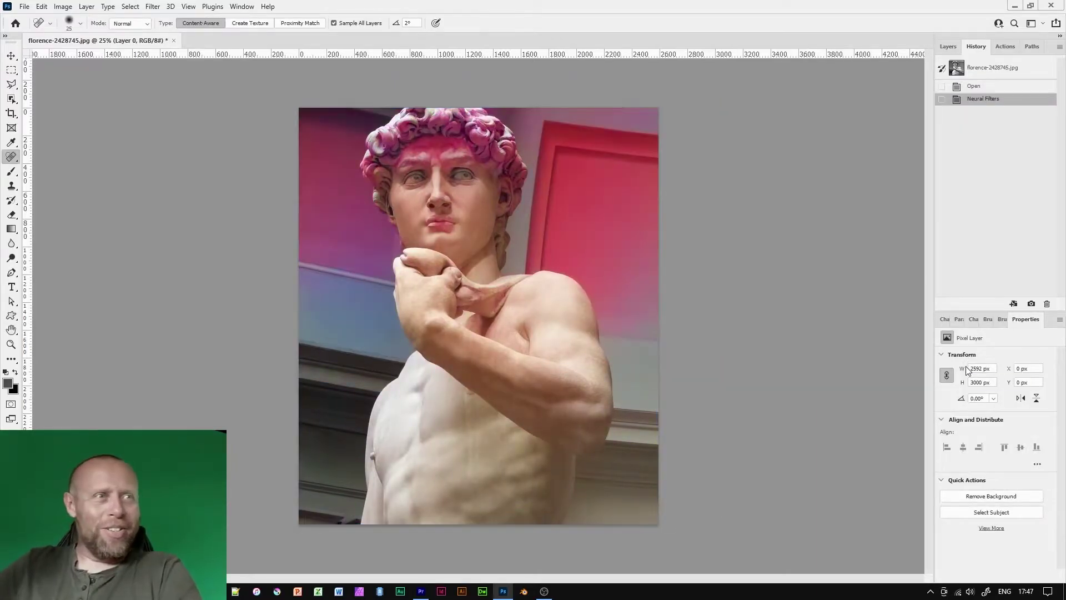
Examine the colorized arm, face and hair up close for uneven or wrong colors.
key(ctrl+plus)
key(ctrl+plus)
key(ctrl+plus)
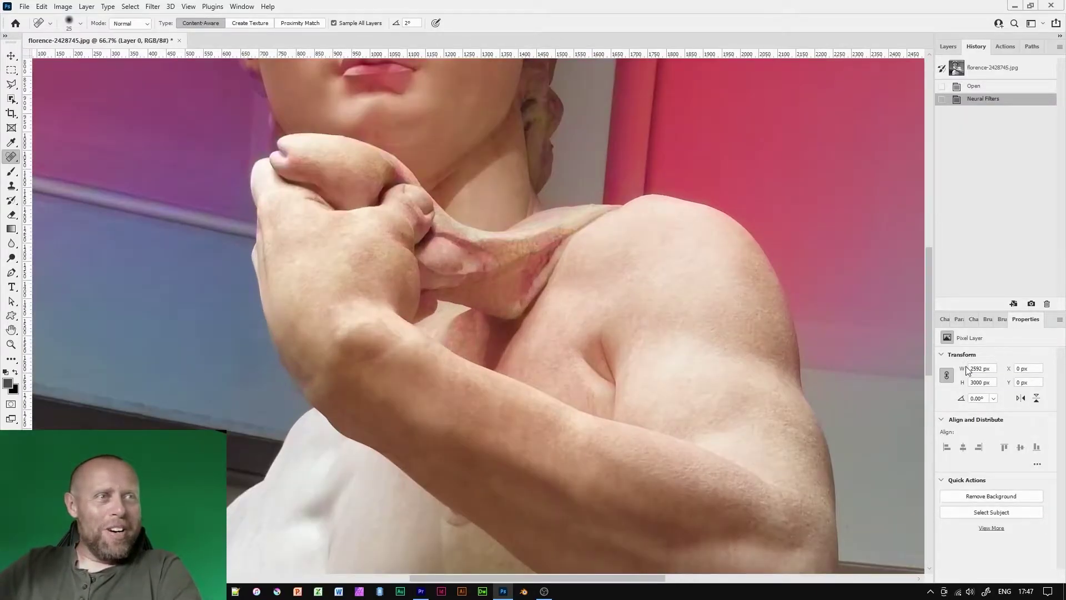
drag(618, 266, 661, 424)
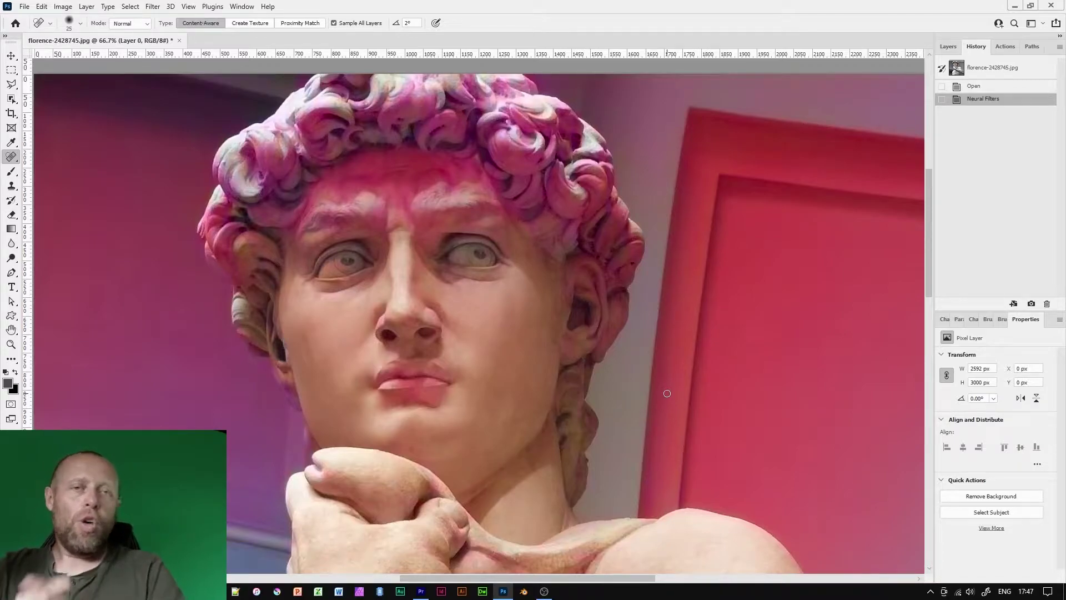
key(ctrl+plus)
key(ctrl+plus)
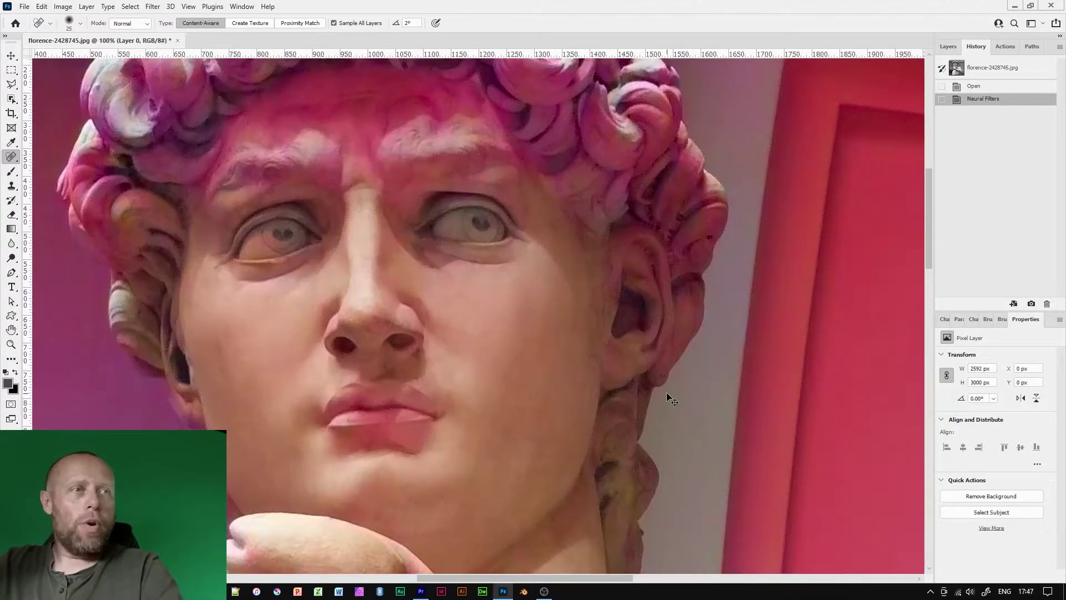
key(ctrl+minus)
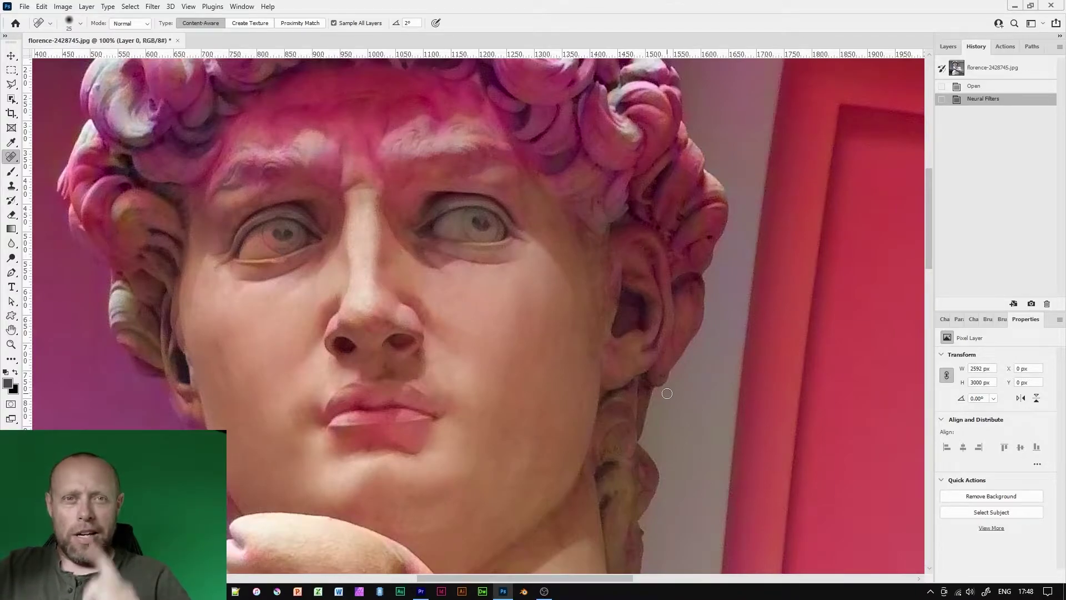
scroll(312, 278, up, 3)
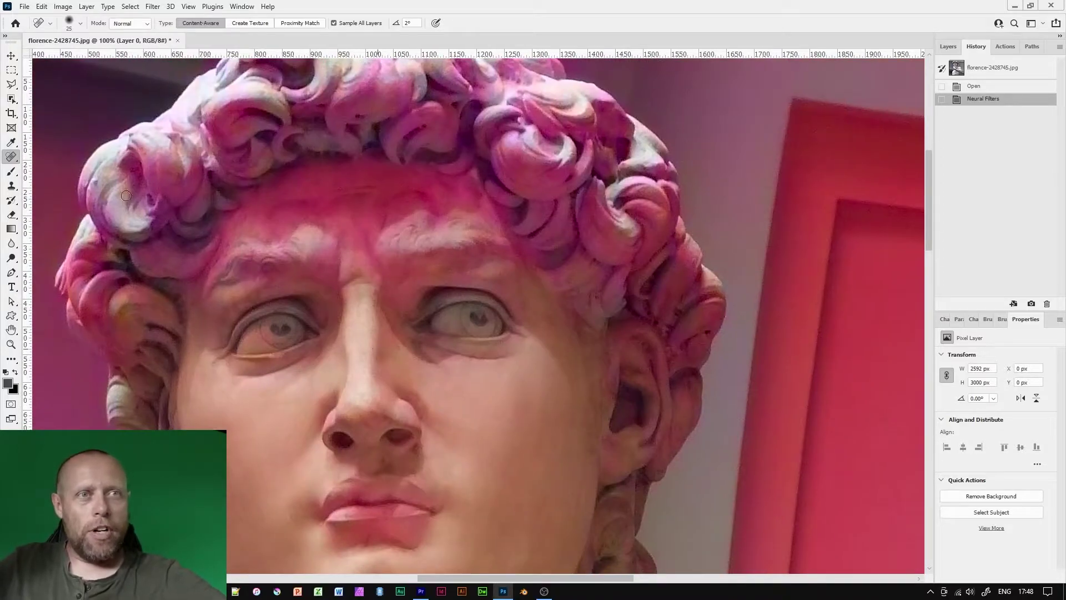
Activate the Color Replacement Tool and sample the skin tone just below the eye as its color.
click(11, 171)
click(57, 182)
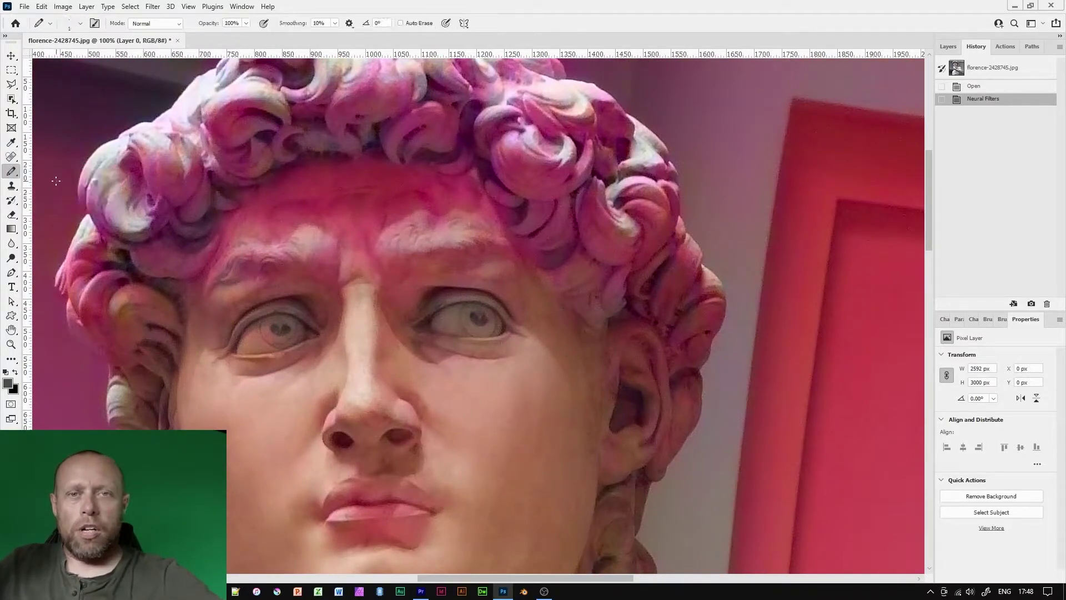
click(13, 176)
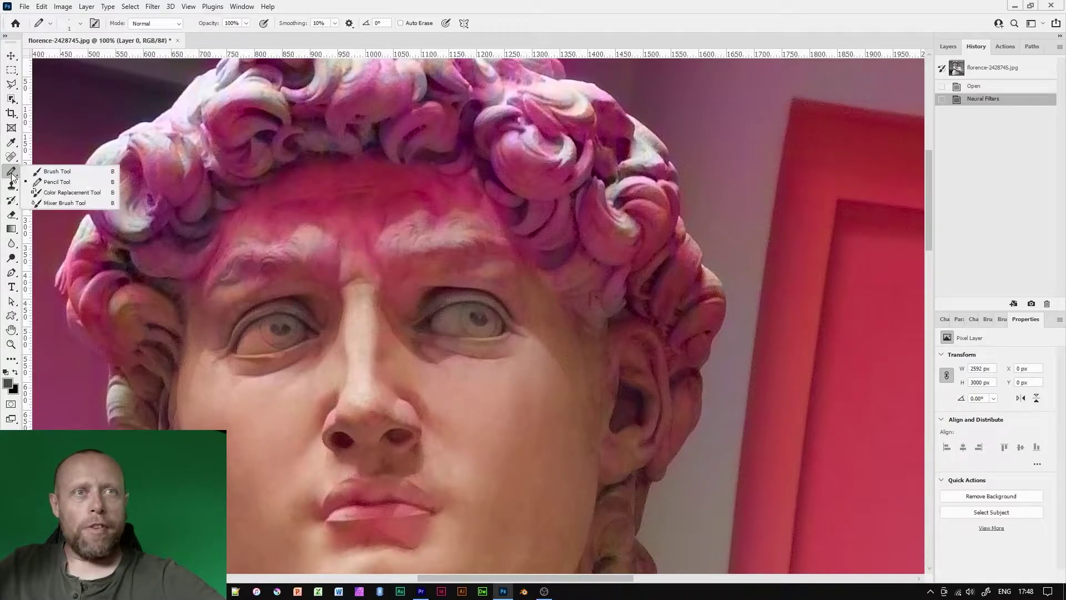
click(41, 191)
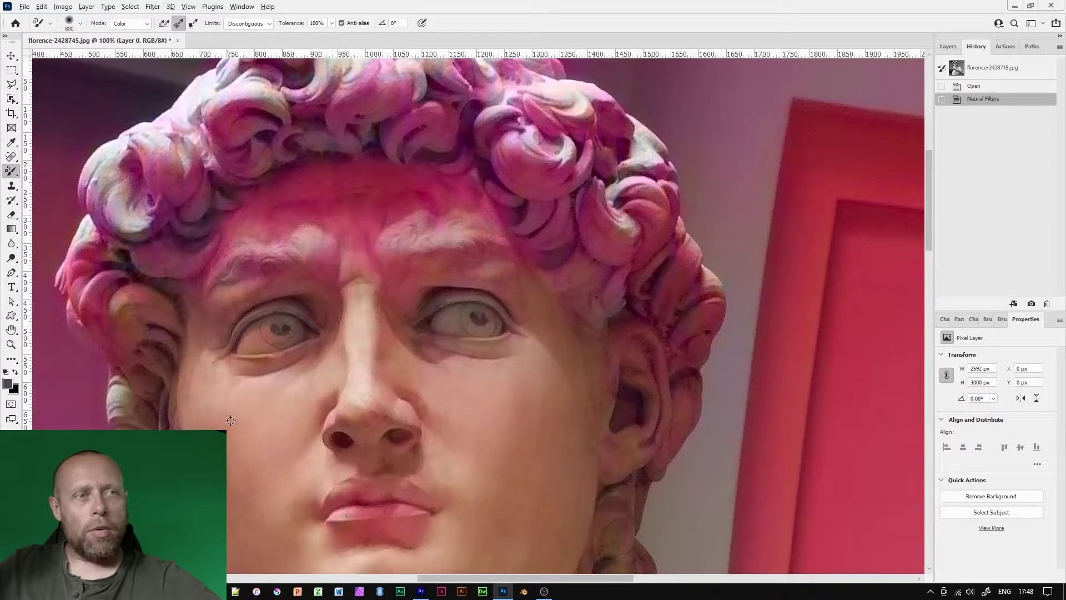
alt+click(277, 363)
Reduce the brush size to 175 and recolor the pink forehead and eyebrows with the sampled skin tone.
key(bracketleft)
key(bracketleft)
key(bracketleft)
key(bracketleft)
key(bracketleft)
key(bracketleft)
key(bracketleft)
key(bracketleft)
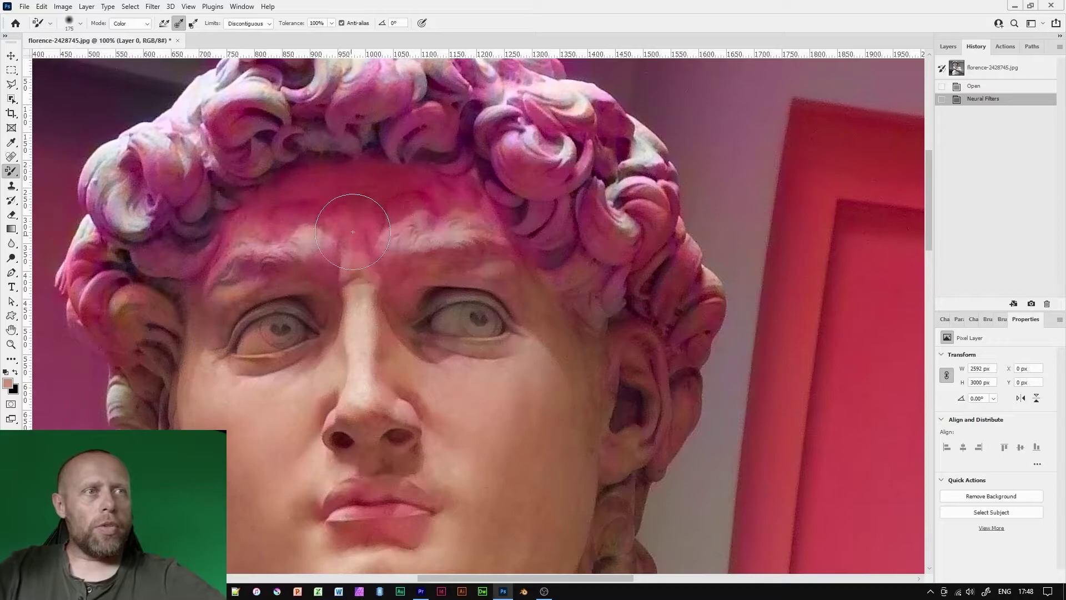
mouse_move(340, 210)
mouse_down()
mouse_move(321, 222)
mouse_move(404, 214)
mouse_move(451, 232)
mouse_up()
drag(322, 245, 260, 256)
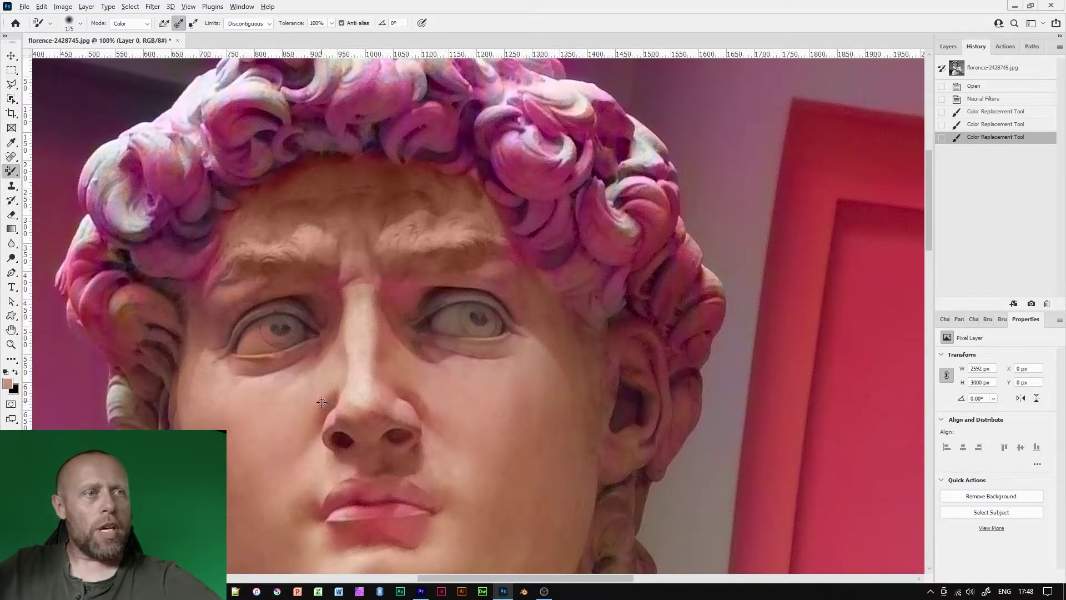
Even out the remaining pink on the forehead, brows and bridge of the nose with Color Replacement strokes in sampled skin tones.
mouse_move(355, 220)
mouse_down()
mouse_move(345, 202)
mouse_move(361, 207)
mouse_up()
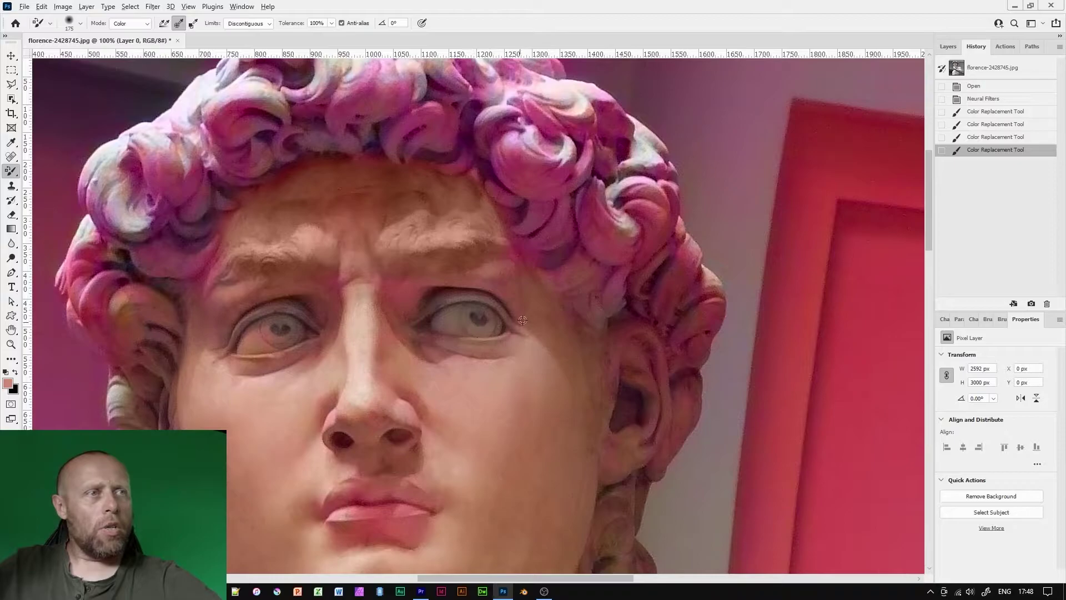
click(419, 214)
click(383, 222)
click(320, 235)
click(353, 316)
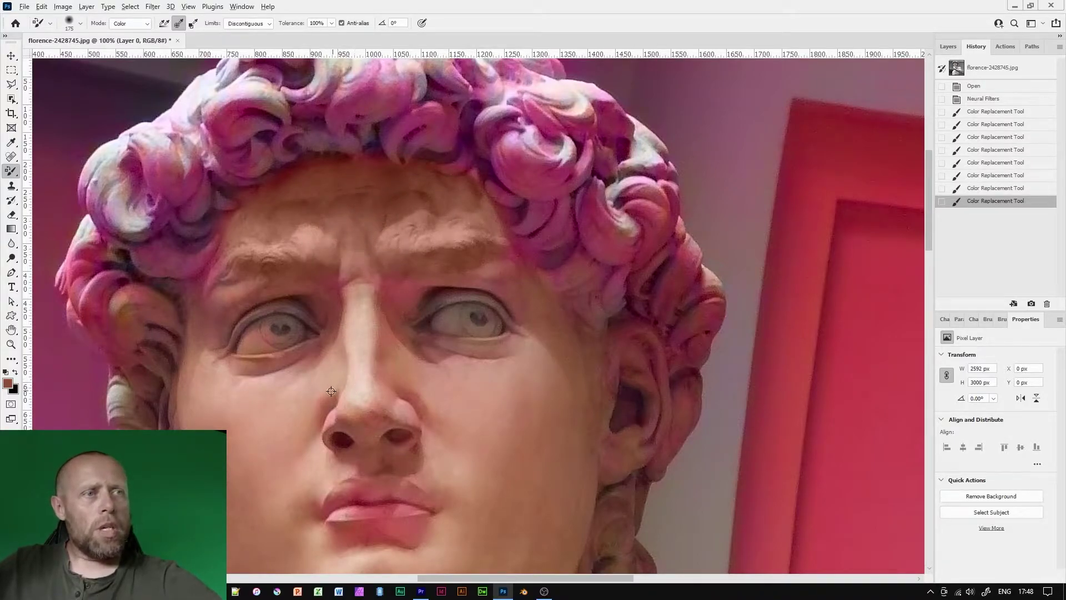
click(294, 238)
click(283, 216)
click(370, 246)
click(417, 207)
click(390, 288)
click(395, 290)
click(329, 275)
click(410, 330)
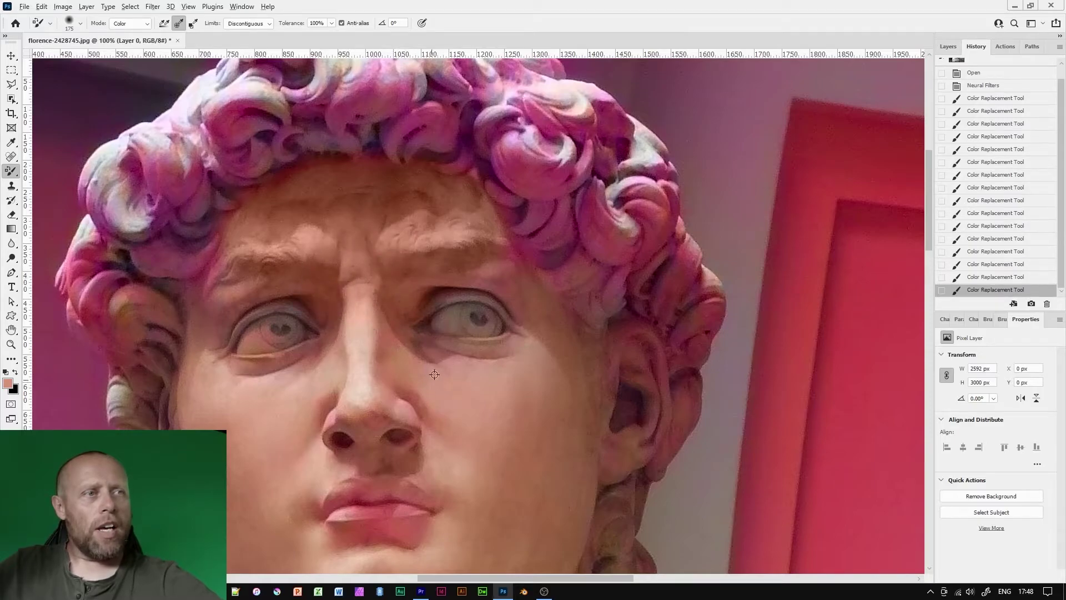
Reduce the brush size to 90 and recolor the skin beneath the eye and beside the nose with the skin tone.
key(bracketleft)
key(bracketleft)
key(bracketleft)
key(bracketleft)
click(444, 370)
drag(436, 349, 470, 371)
mouse_move(403, 366)
mouse_down()
mouse_move(390, 375)
mouse_move(459, 355)
mouse_move(456, 386)
mouse_up()
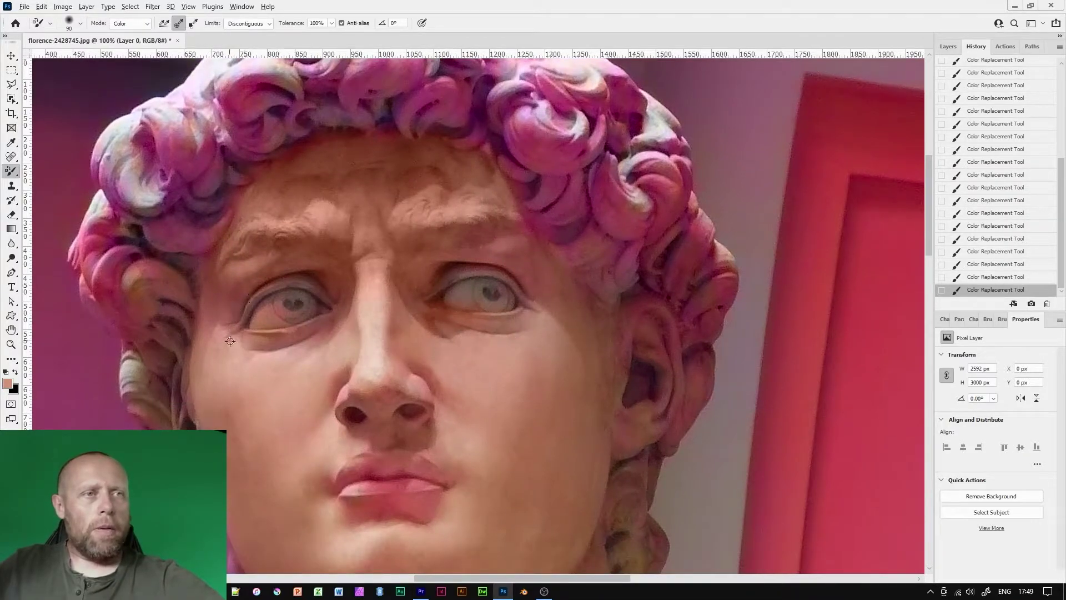
Recolor both eyeballs with a size 35 brush to replace their pink tint with a pale beige tone.
alt+click(319, 324)
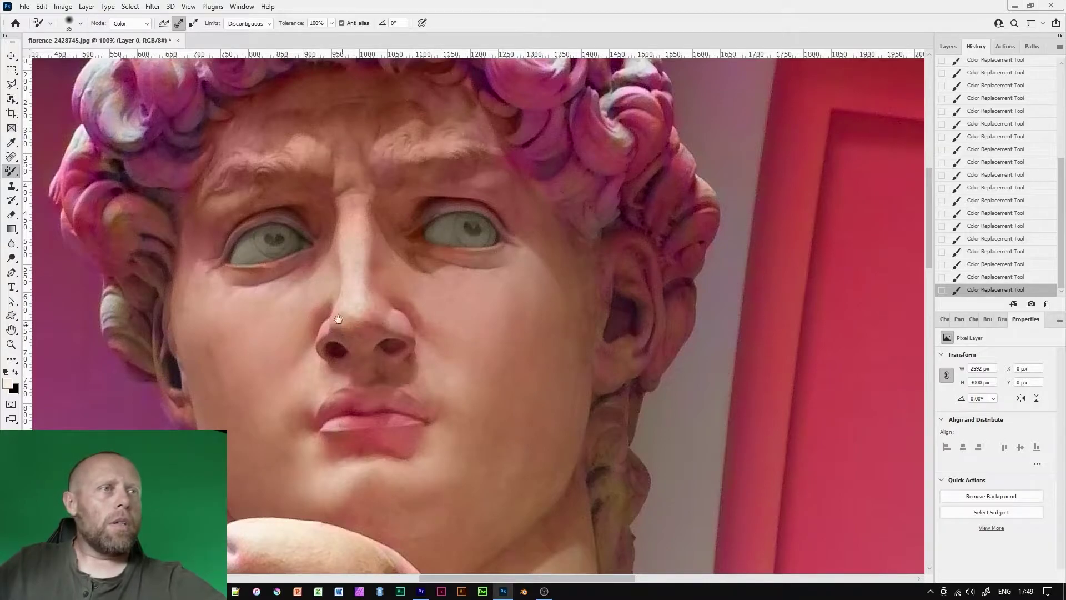
drag(344, 327, 352, 388)
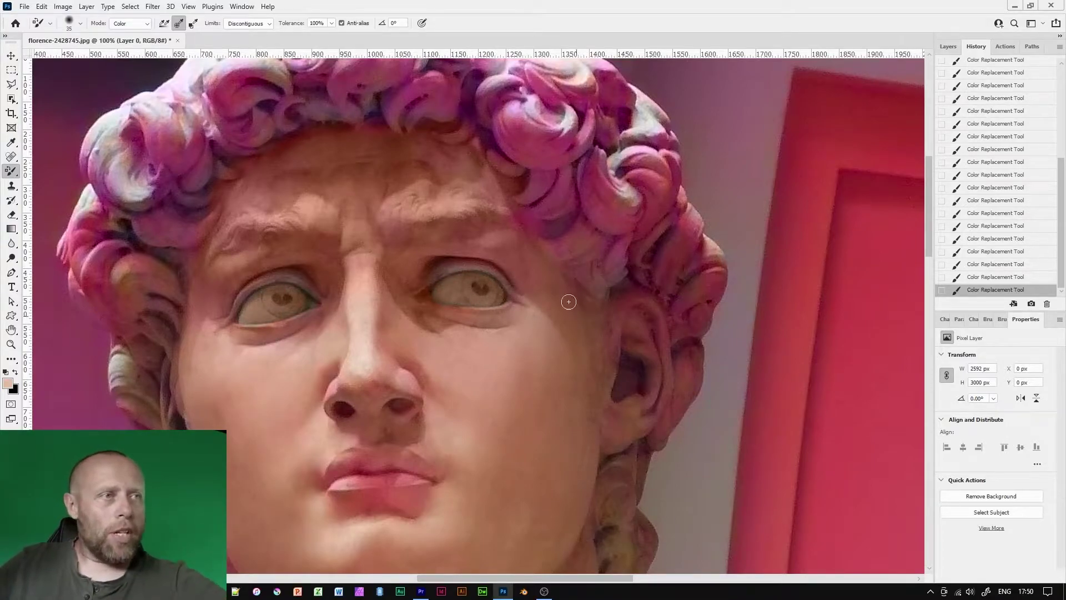
Sample the darker skin tone near the temple and recolor both ears with the brush enlarged to 60.
alt+click(596, 343)
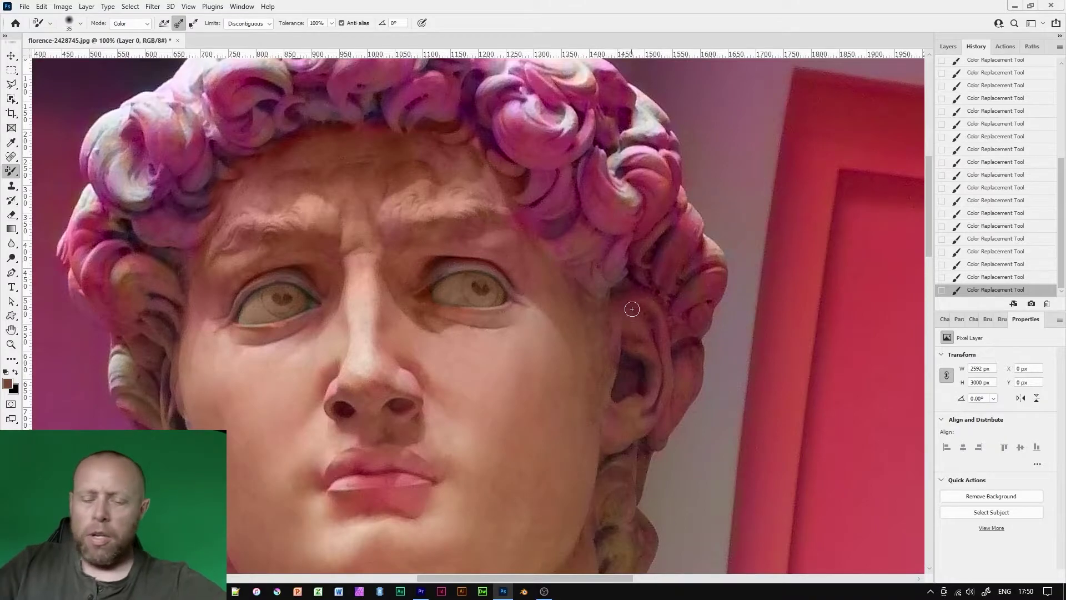
key(bracketright)
key(bracketright)
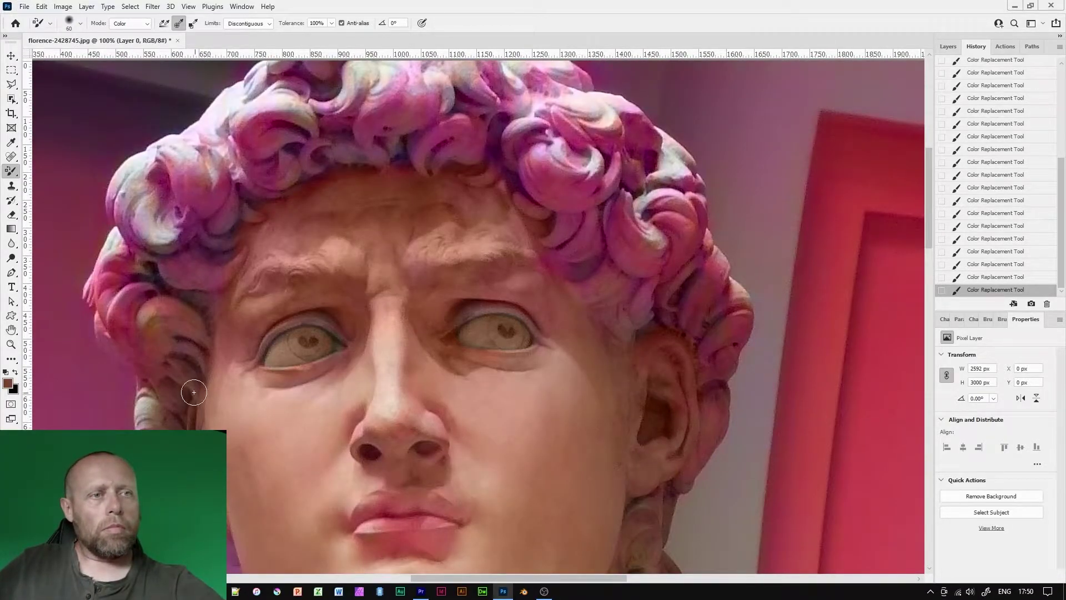
scroll(251, 443, down, 2)
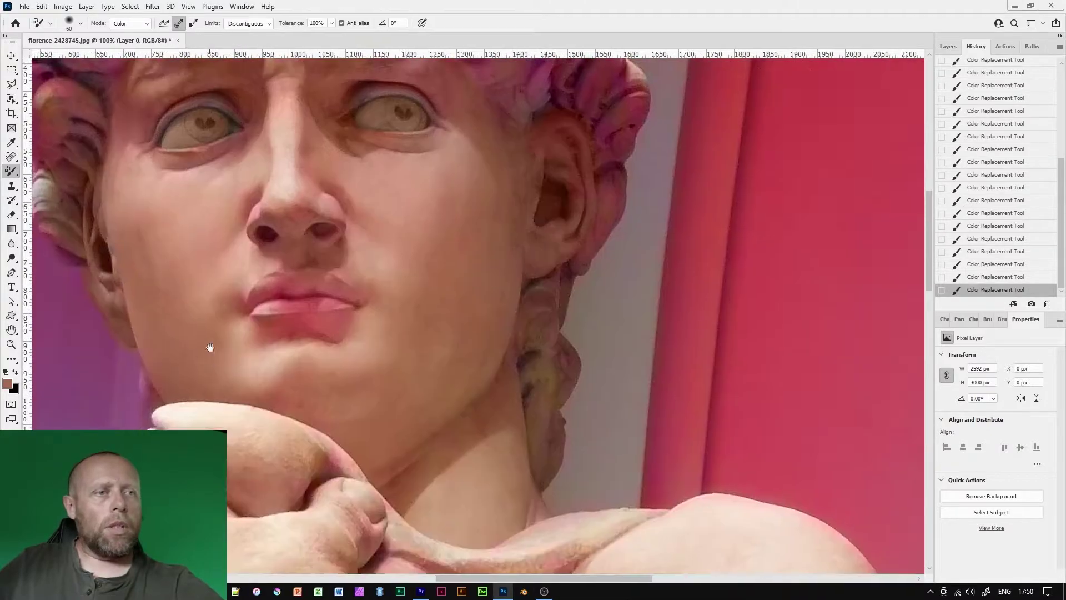
drag(209, 347, 365, 346)
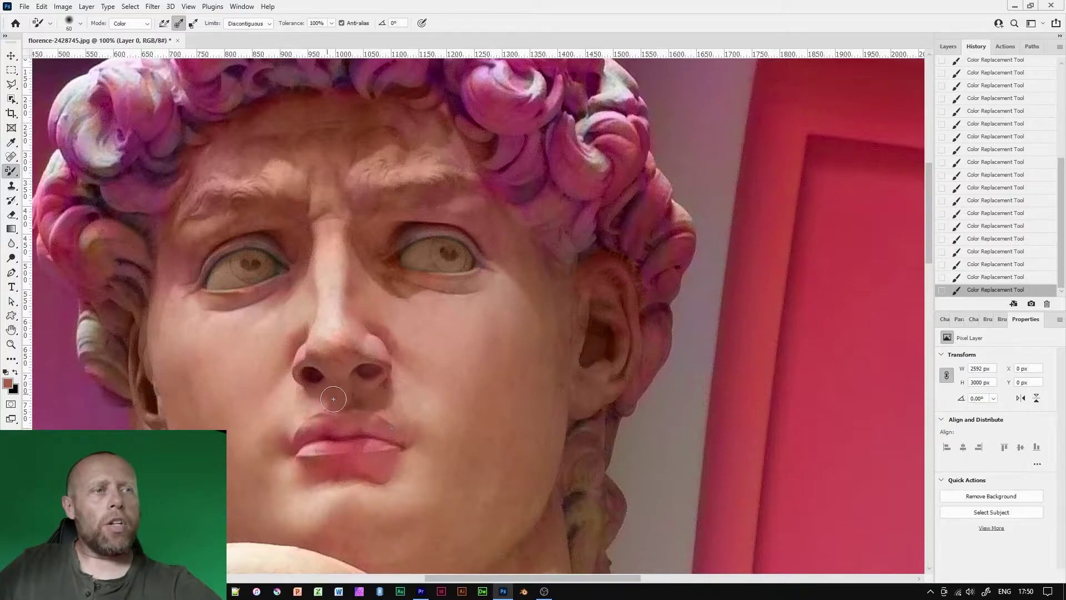
Recolor the red patch below the lower lip with skin tone sampled beside the mouth, and mute the lips with a reddish brown.
scroll(355, 289, down, 2)
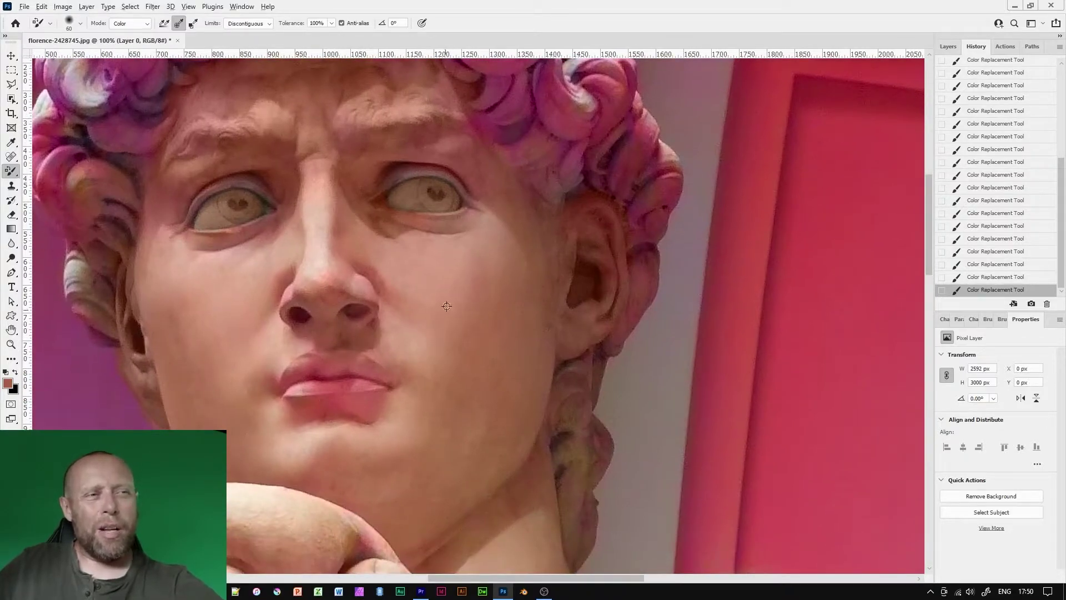
alt+click(274, 397)
key(ctrl+z)
drag(385, 347, 409, 365)
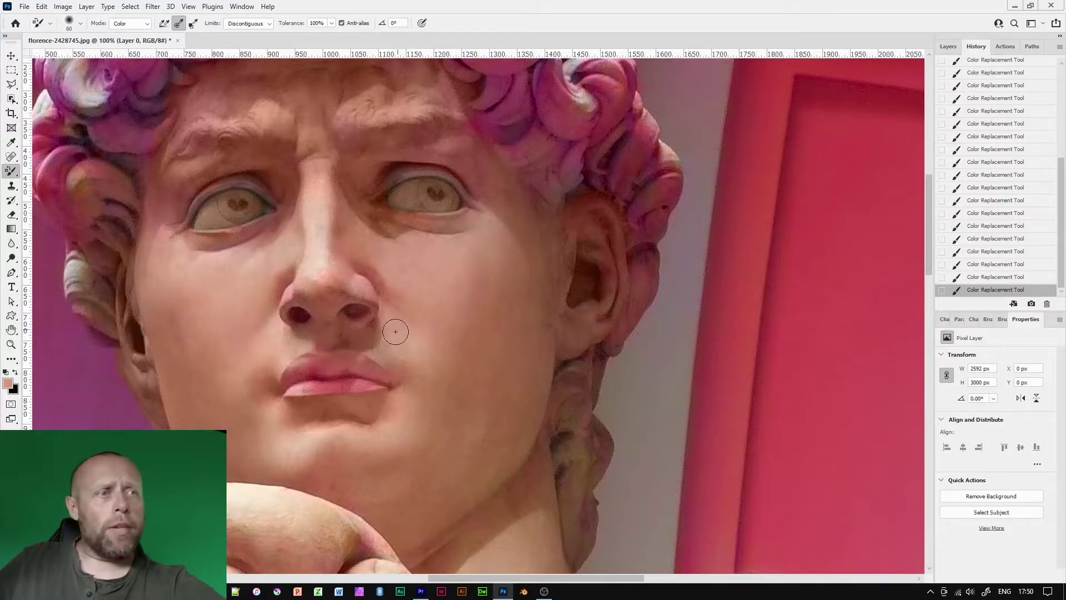
drag(388, 412, 436, 418)
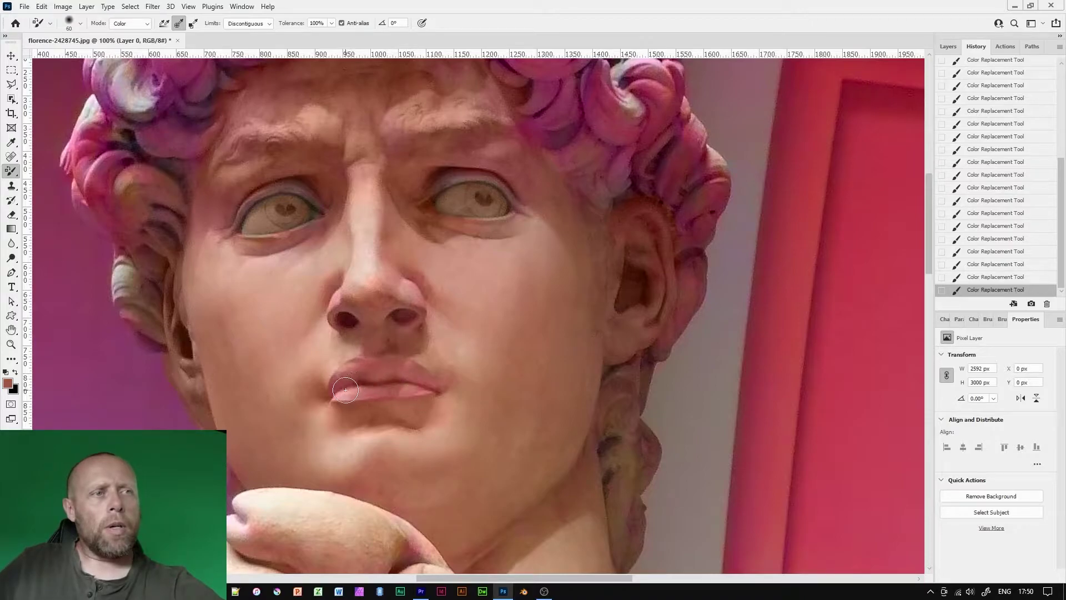
drag(536, 400, 521, 430)
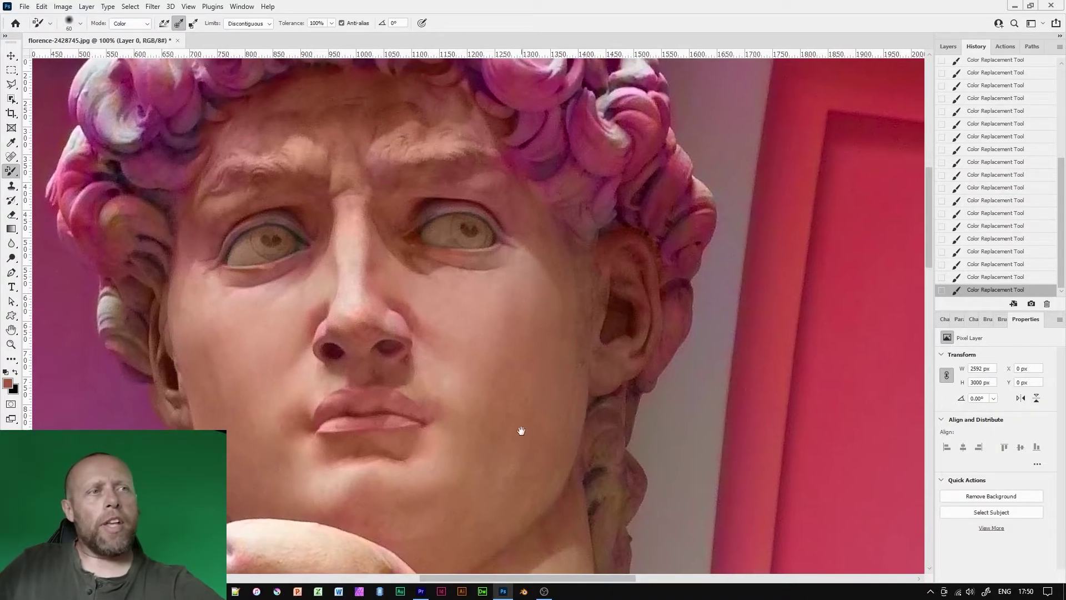
key(ctrl+minus)
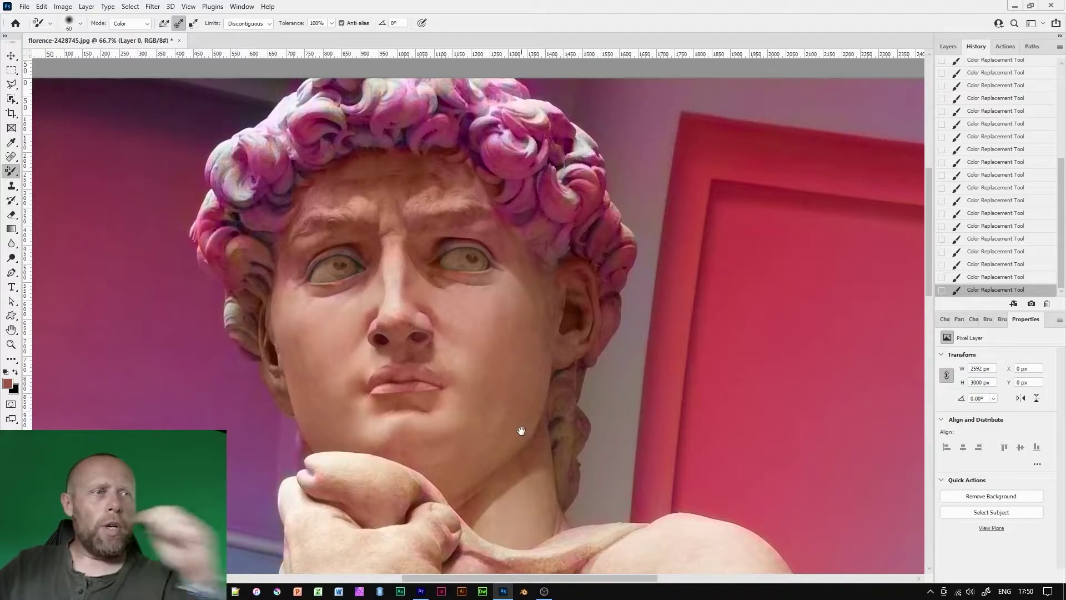
Add a Color Balance adjustment layer for the pale torso with midtones at red +26, magenta -10 and yellow -20.
drag(457, 419, 400, 392)
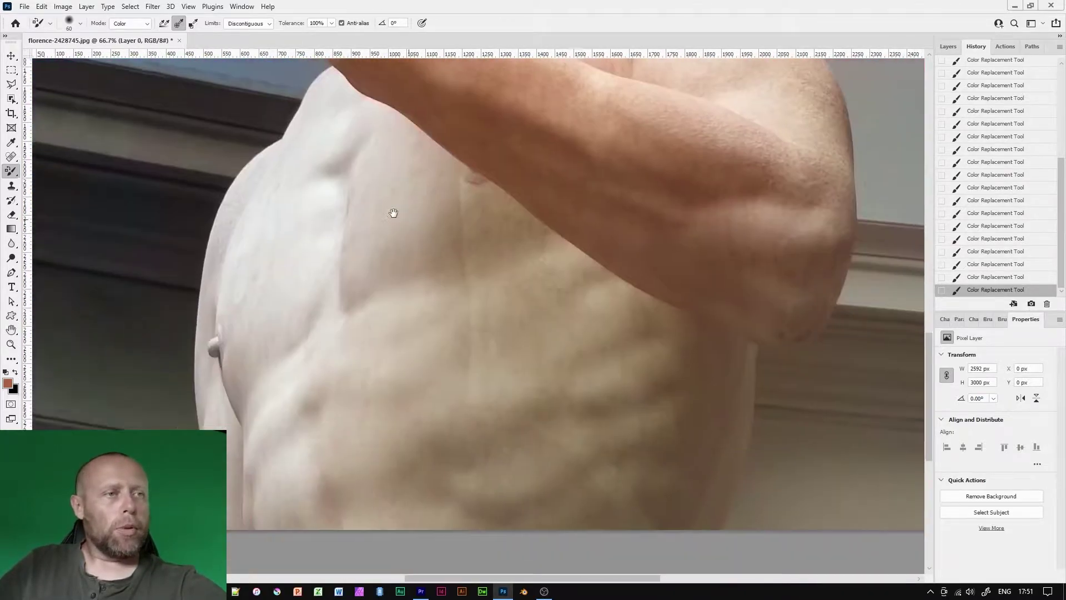
drag(392, 214, 357, 428)
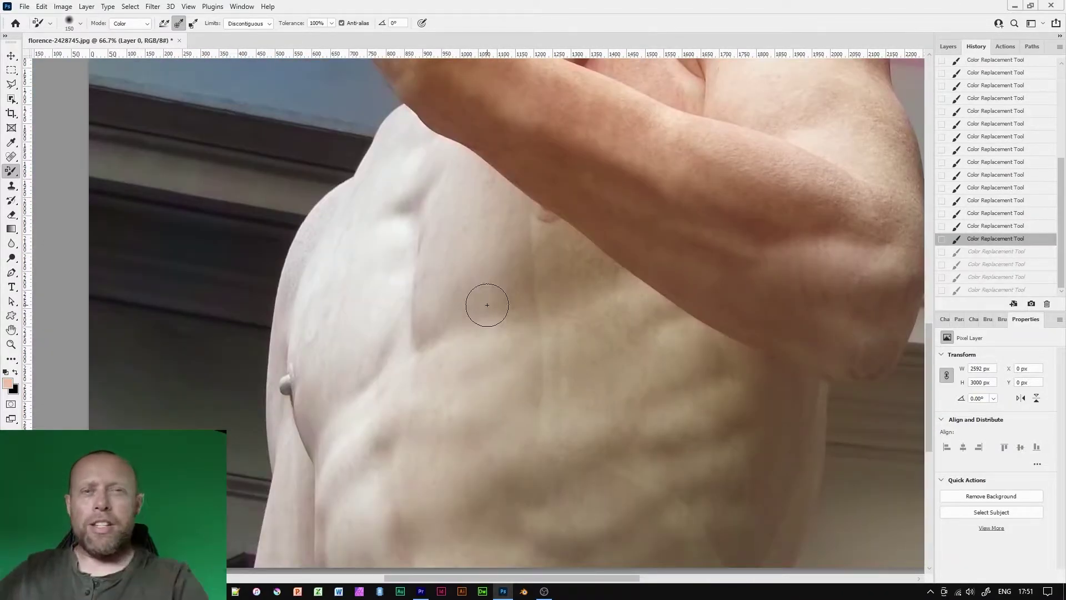
key(ctrl+minus)
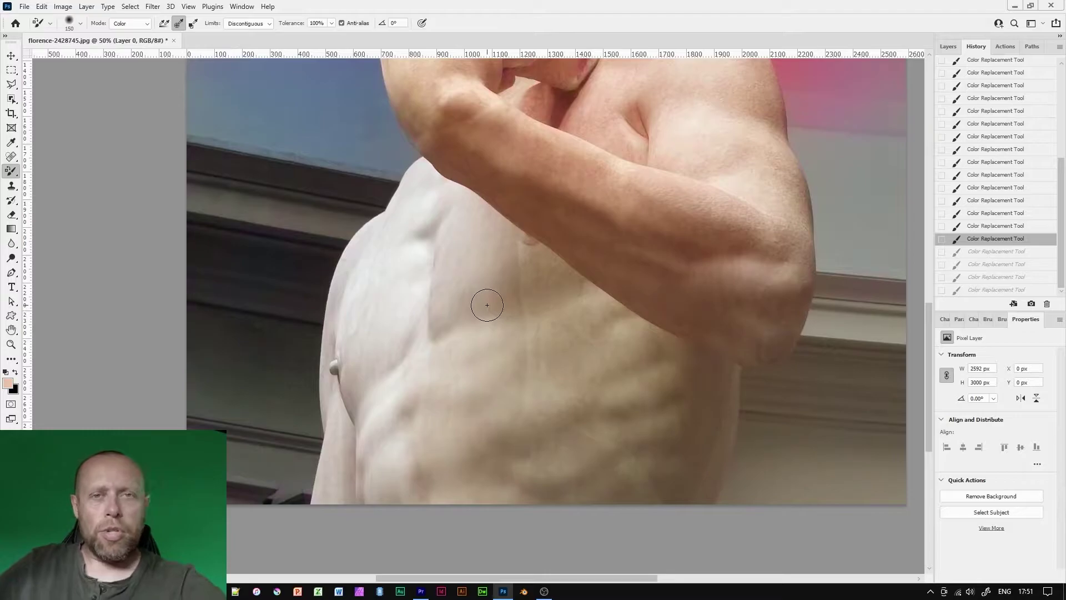
drag(476, 302, 474, 308)
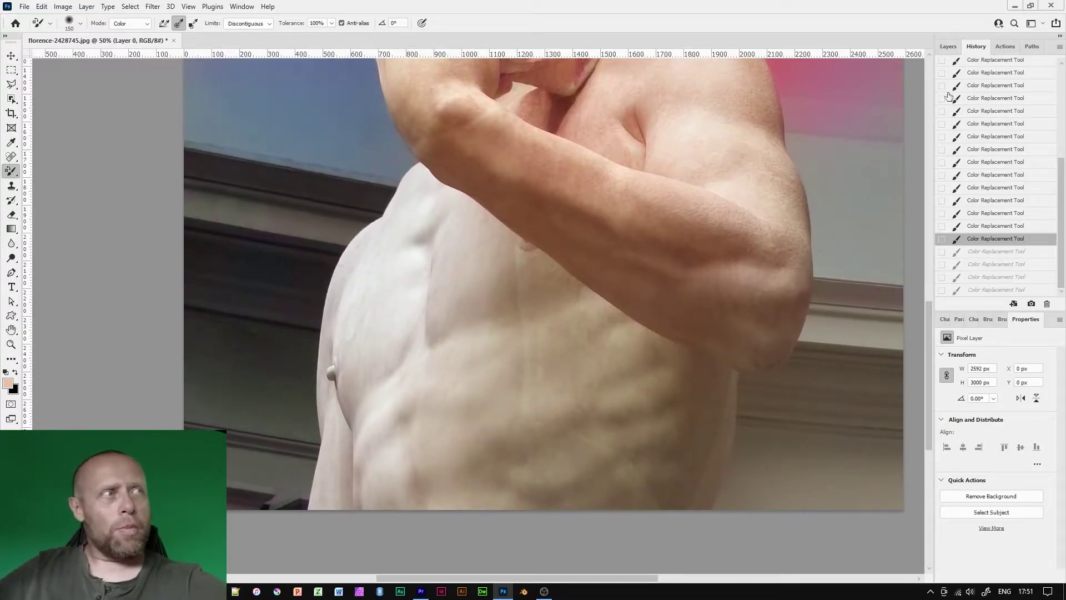
click(947, 47)
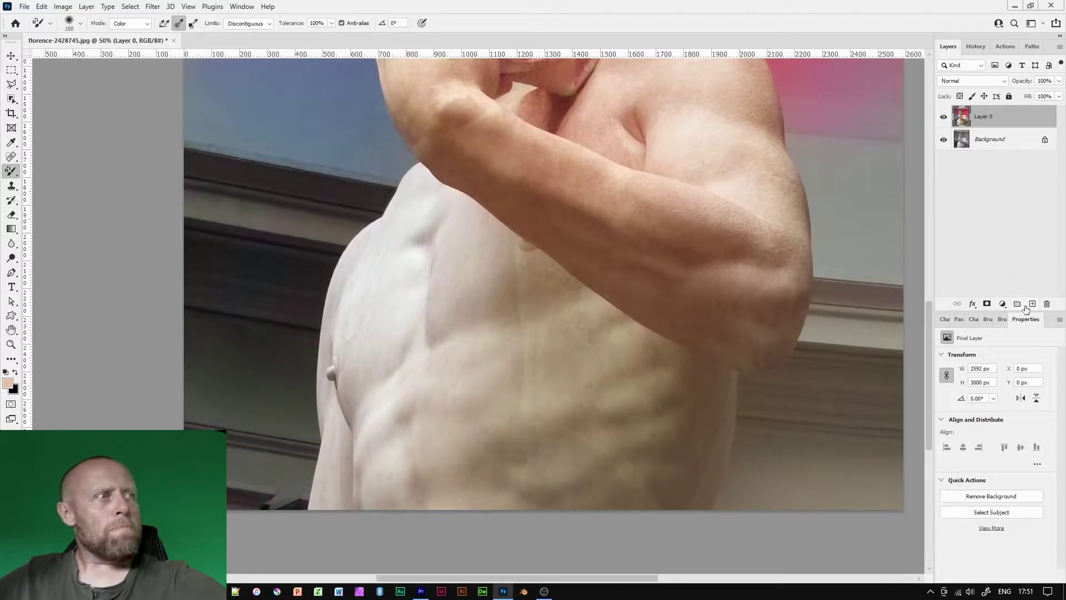
click(1004, 304)
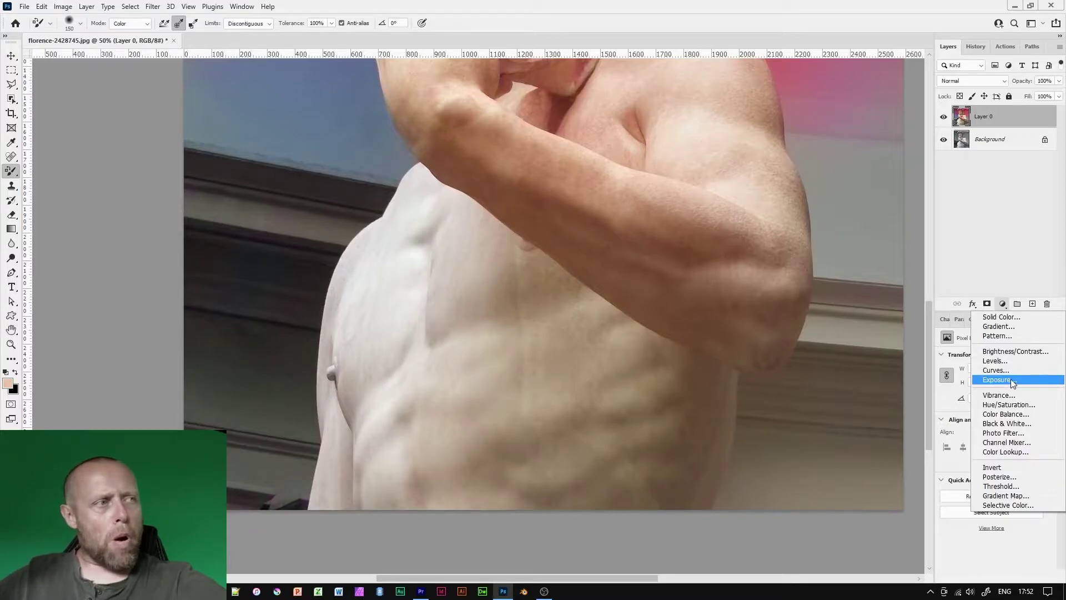
click(1004, 414)
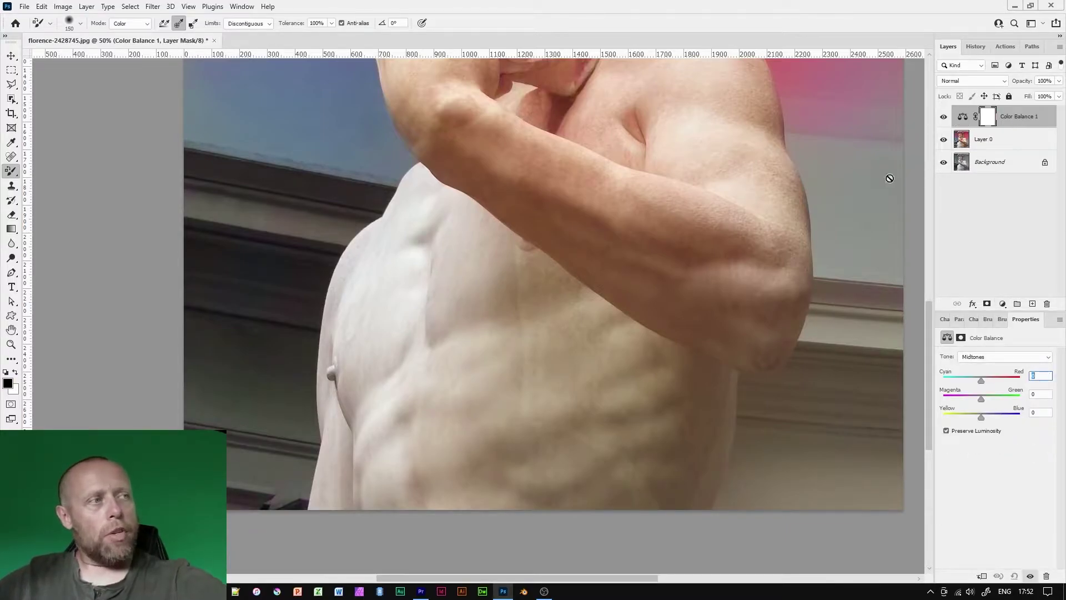
drag(979, 418, 973, 418)
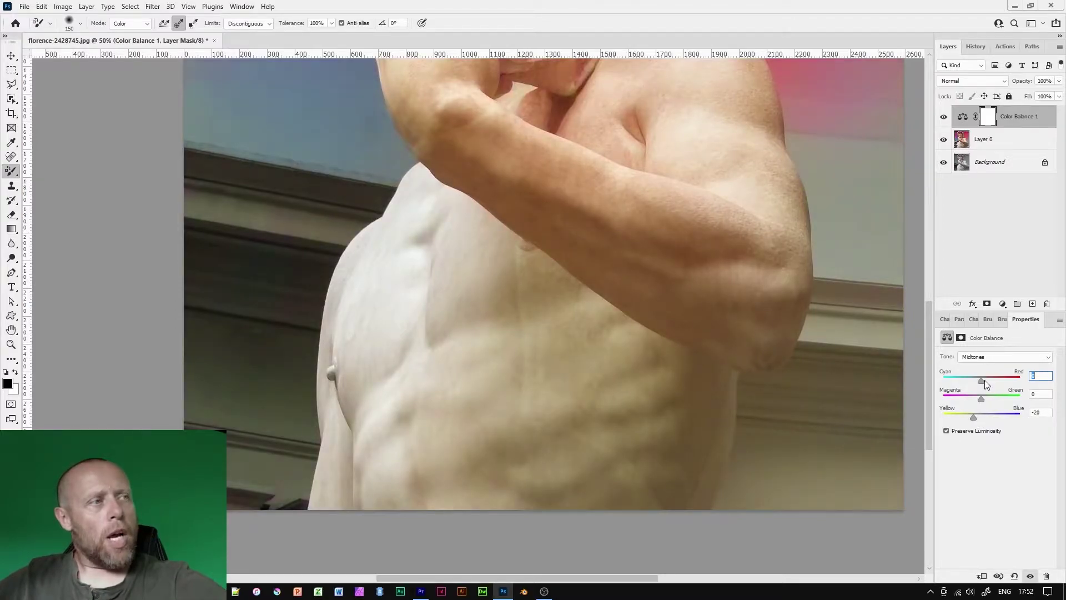
drag(994, 379, 979, 397)
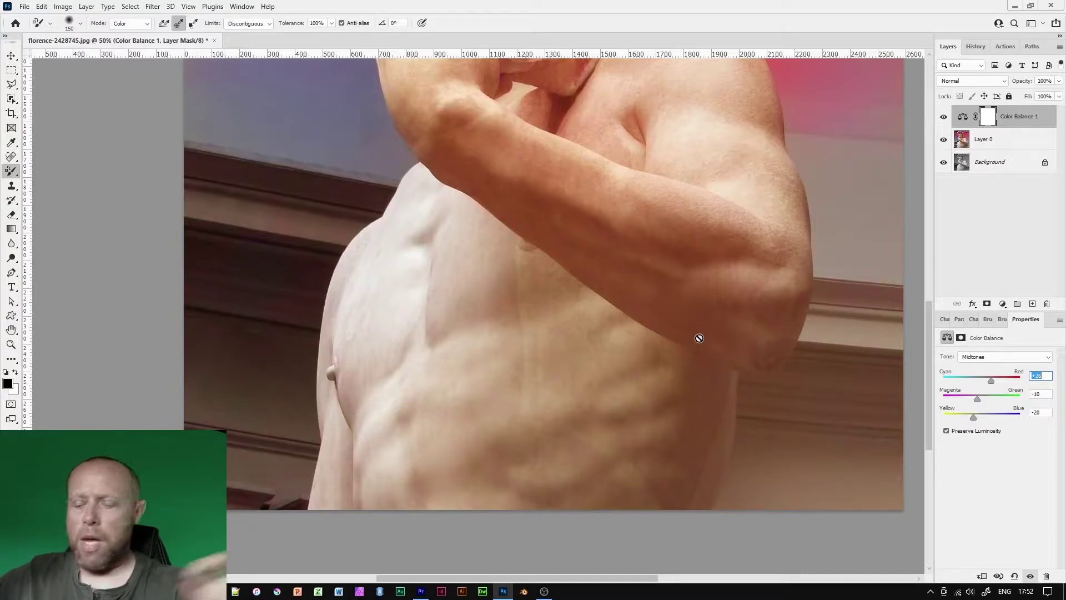
Invert the Color Balance layer mask to black and ready the Brush Tool with white as the foreground color.
click(986, 118)
key(ctrl+i)
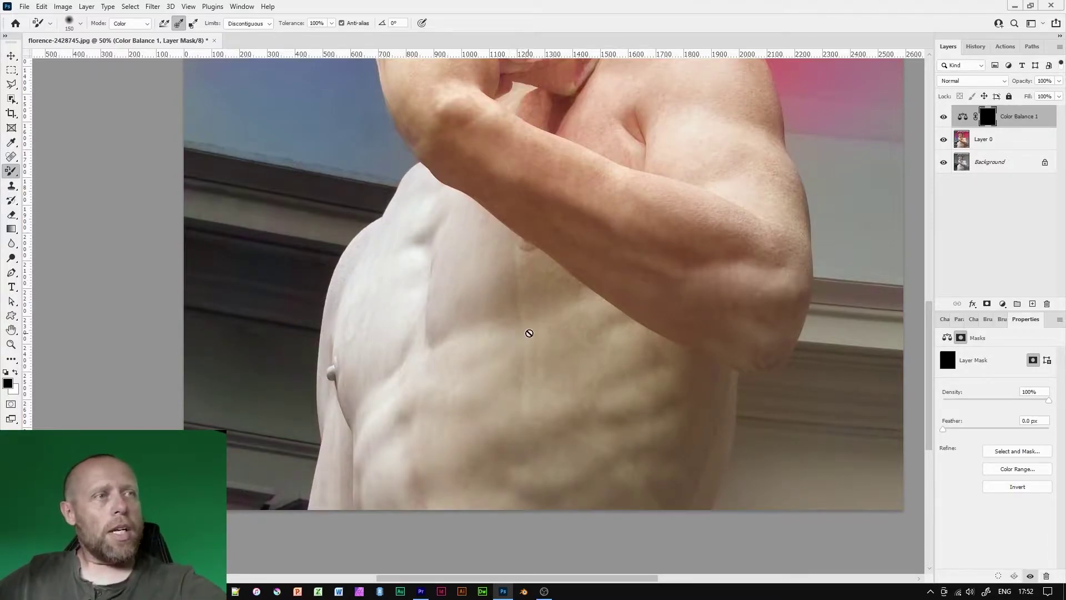
right_click(14, 178)
click(50, 168)
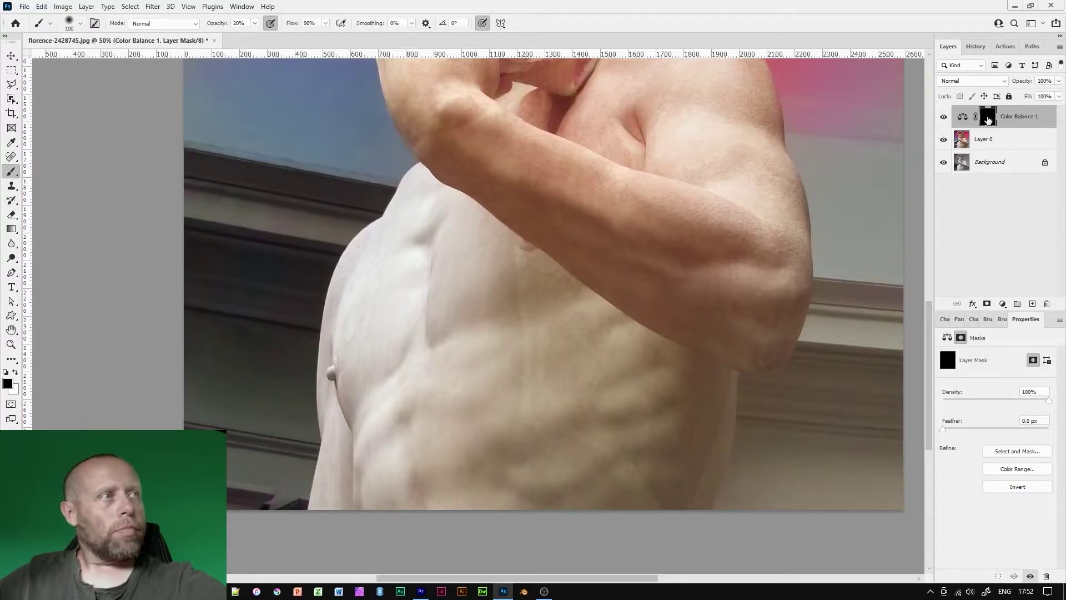
click(15, 372)
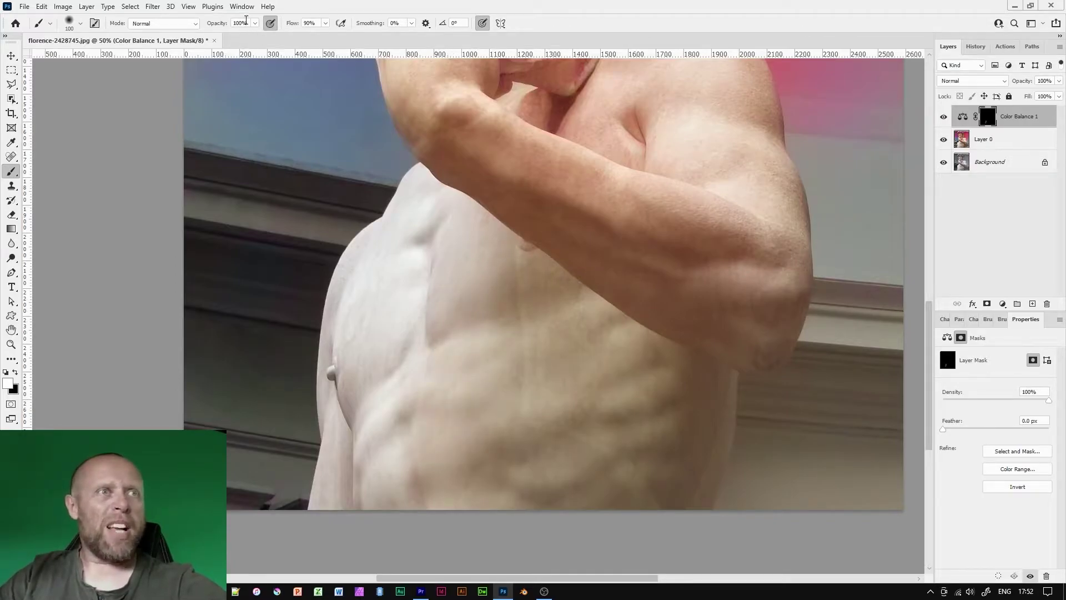
Paint the Color Balance effect onto the chest and abdomen through the mask with a size 250 brush at 50% opacity.
key(bracketright)
key(bracketright)
key(bracketright)
key(bracketright)
key(bracketright)
mouse_move(420, 286)
mouse_down()
mouse_move(359, 428)
mouse_move(435, 562)
mouse_up()
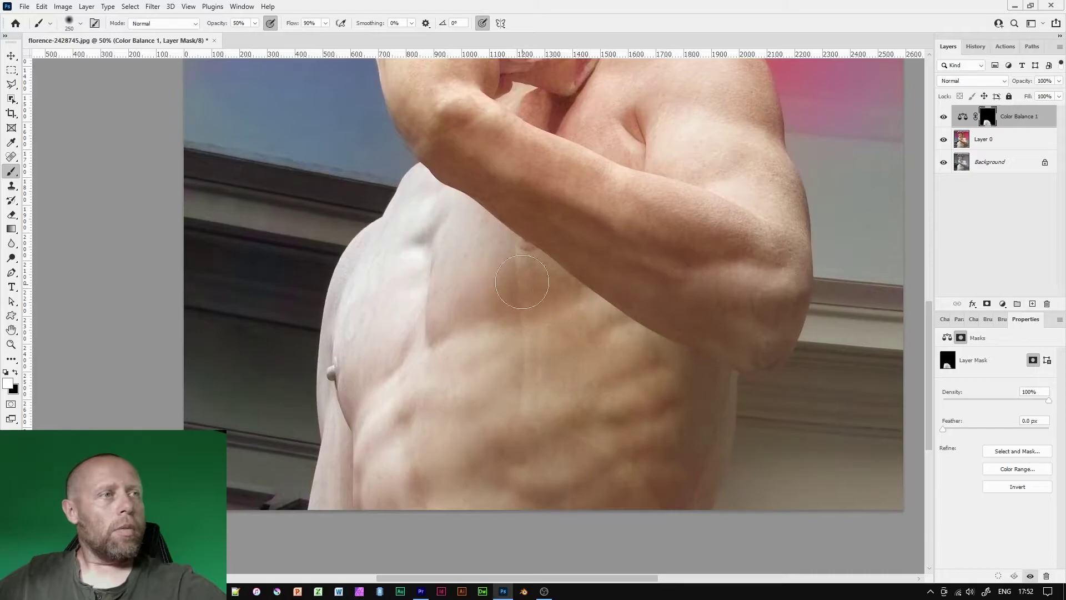
Compare the torso with and without the Color Balance adjustment and check its settings.
click(944, 117)
click(962, 116)
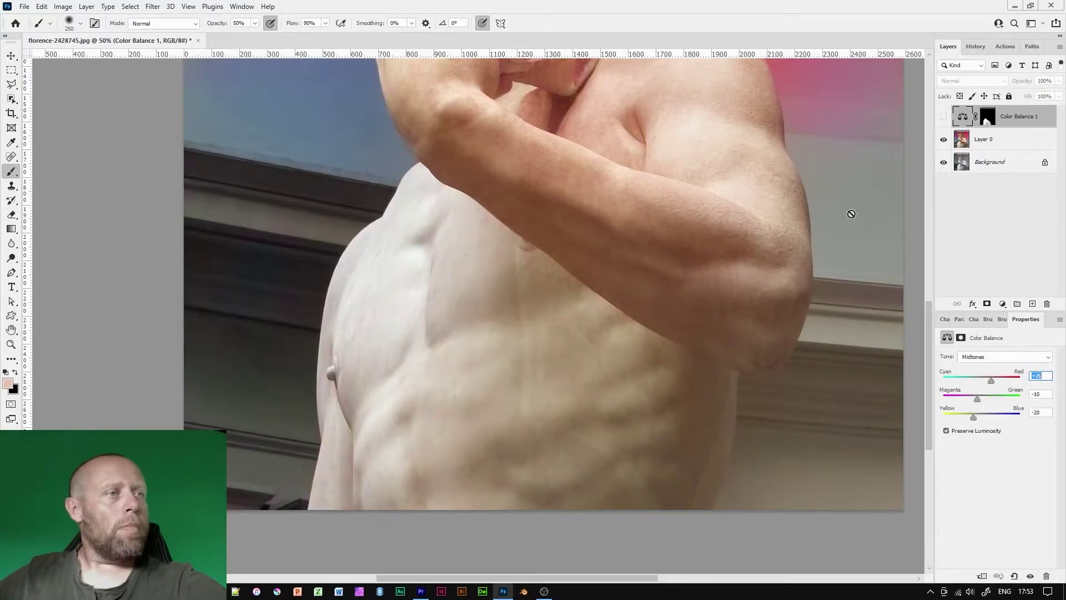
click(945, 117)
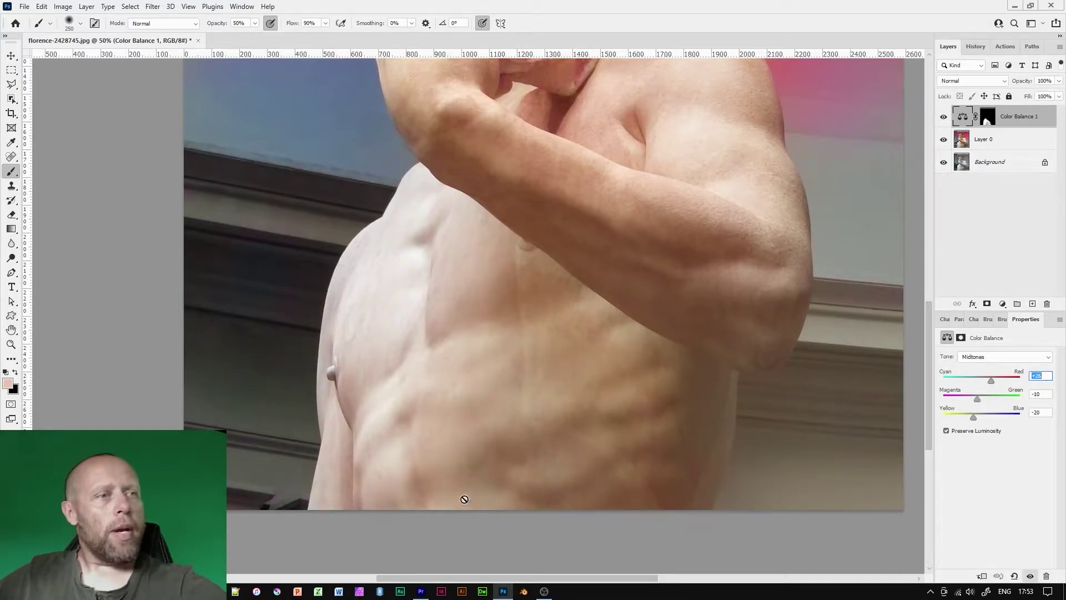
Add a Curves adjustment lowering input 135 to output 122, and invert and paint its mask to darken only the chest's bright side.
click(1003, 303)
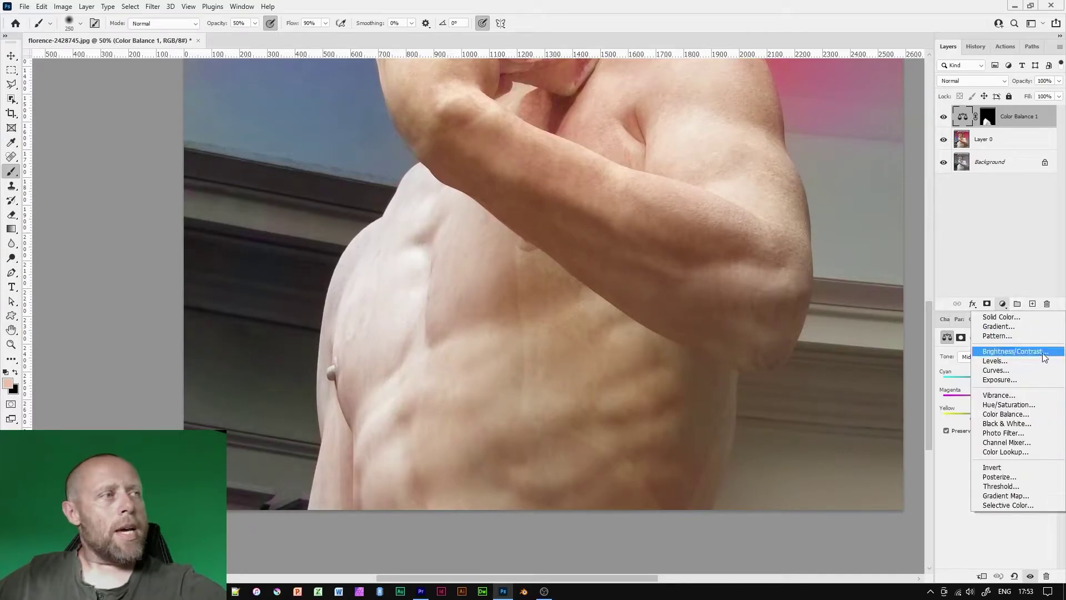
click(1020, 375)
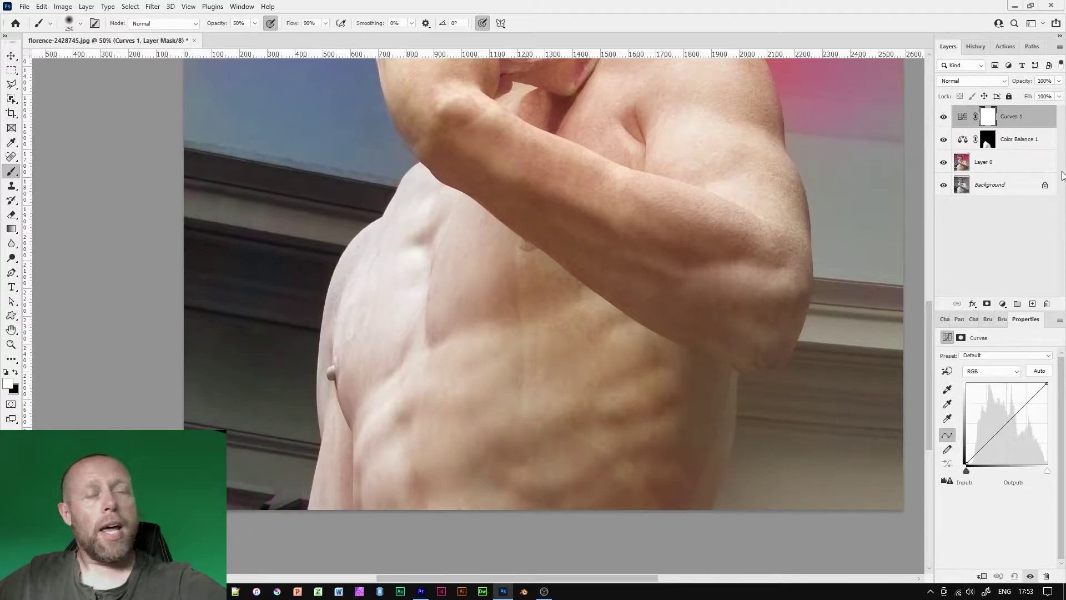
drag(1011, 423, 1009, 425)
drag(1048, 383, 1057, 387)
click(1010, 424)
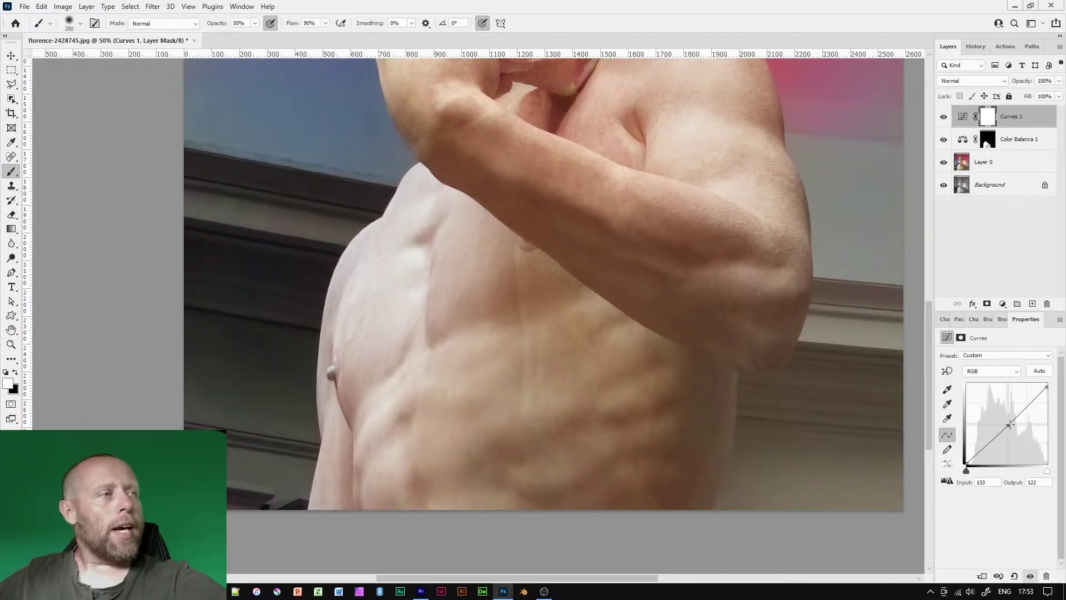
key(ctrl+i)
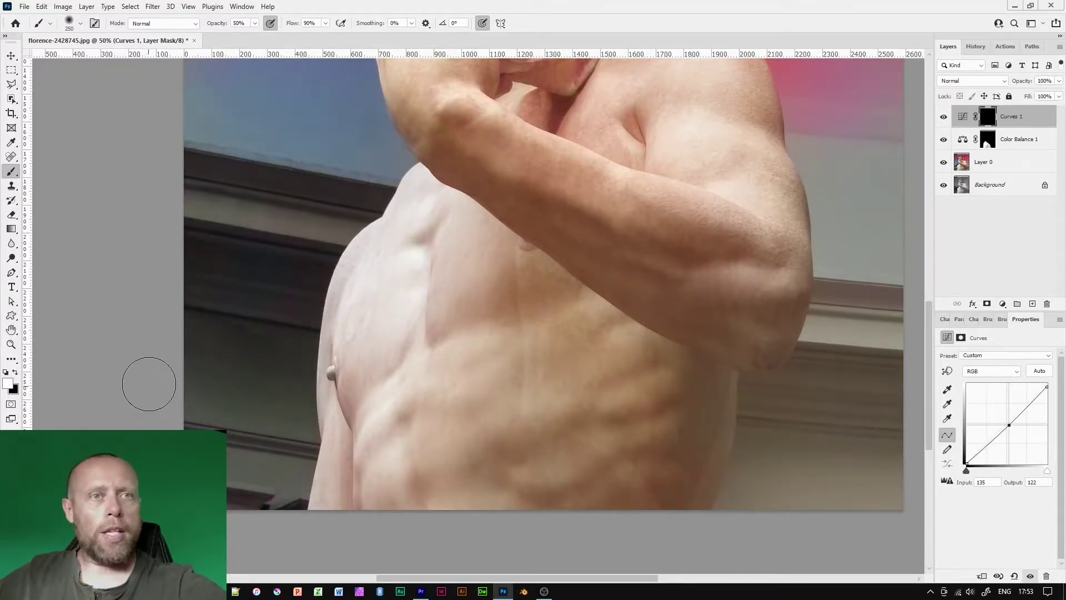
mouse_move(420, 237)
mouse_down()
mouse_move(412, 320)
mouse_move(412, 242)
mouse_move(381, 302)
mouse_move(430, 199)
mouse_move(467, 243)
mouse_move(387, 292)
mouse_move(371, 359)
mouse_move(412, 238)
mouse_move(433, 366)
mouse_move(405, 337)
mouse_up()
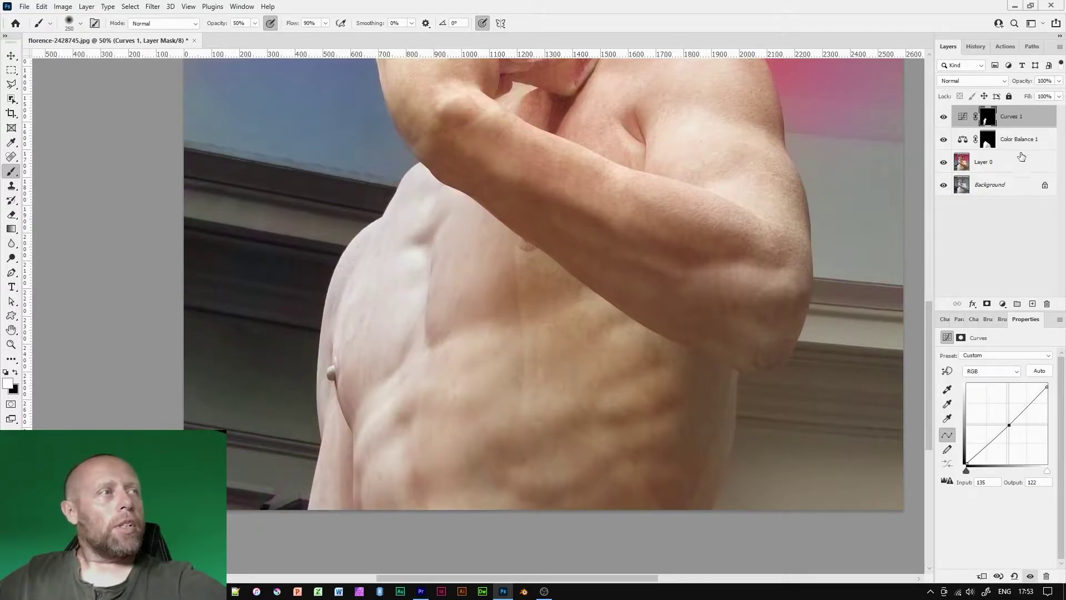
Move the Curves 1 layer below Color Balance 1 and compare the torso with both adjustments hidden and shown.
drag(1033, 123, 1025, 151)
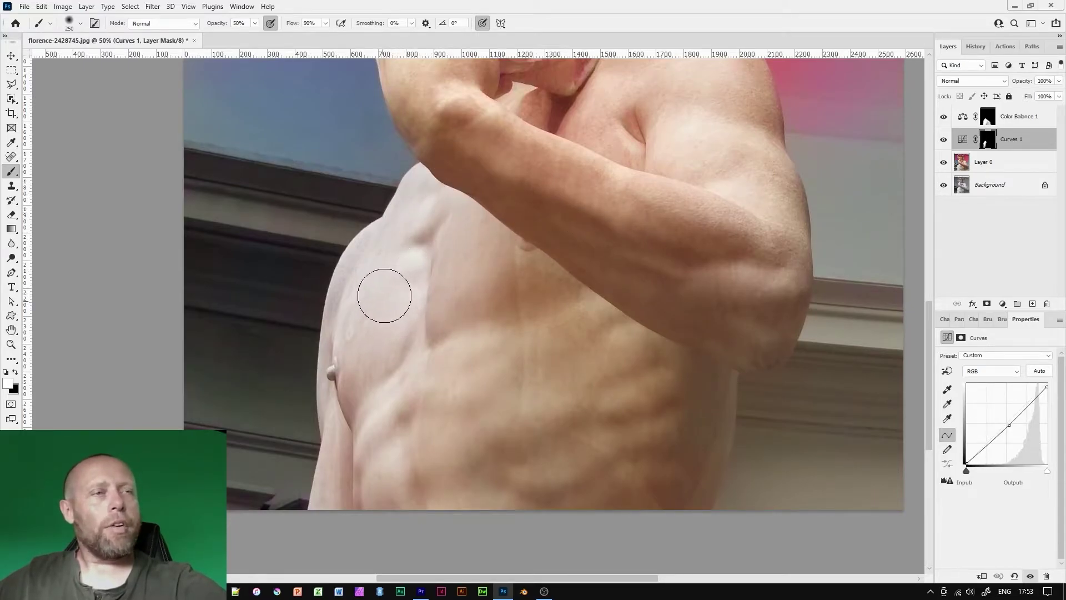
key(ctrl+minus)
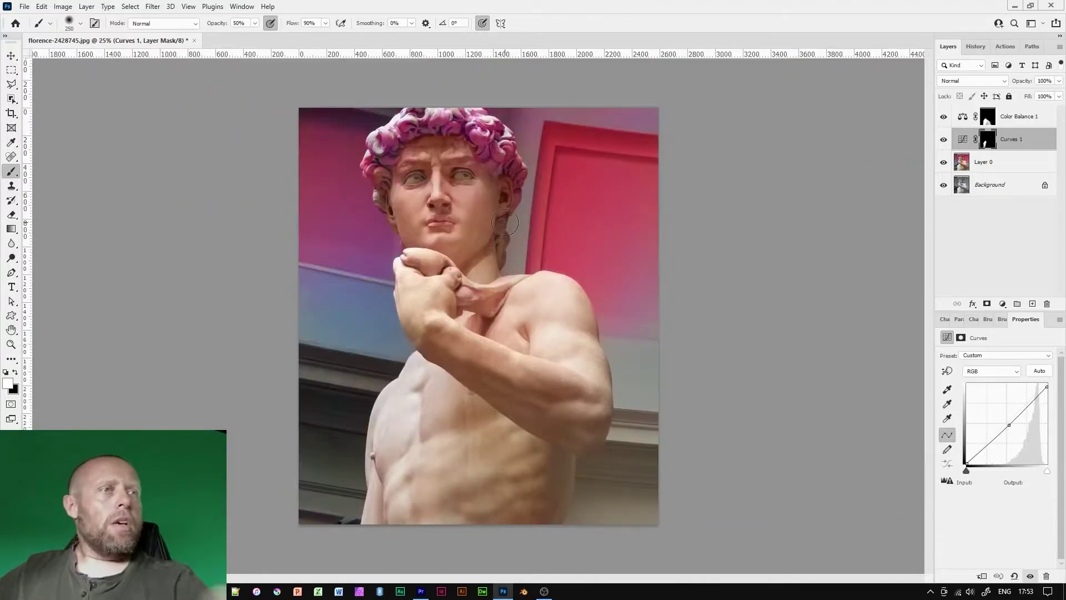
drag(943, 117, 949, 154)
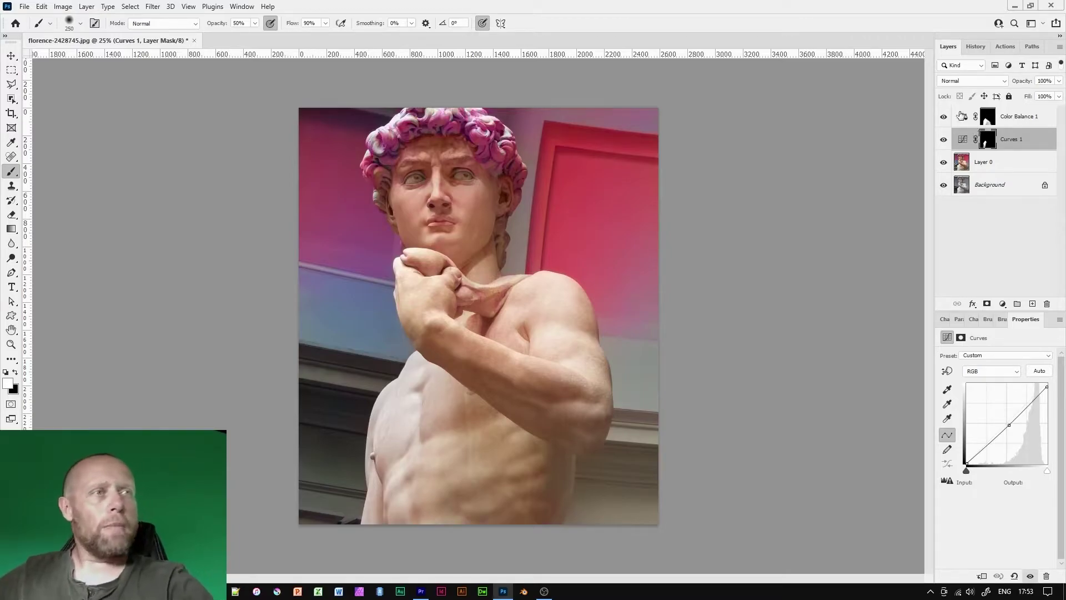
Heal the vertical seam on the chest below the forearm on Layer 0 with the Content-Aware Spot Healing Brush.
key(ctrl+plus)
key(ctrl+plus)
key(ctrl+plus)
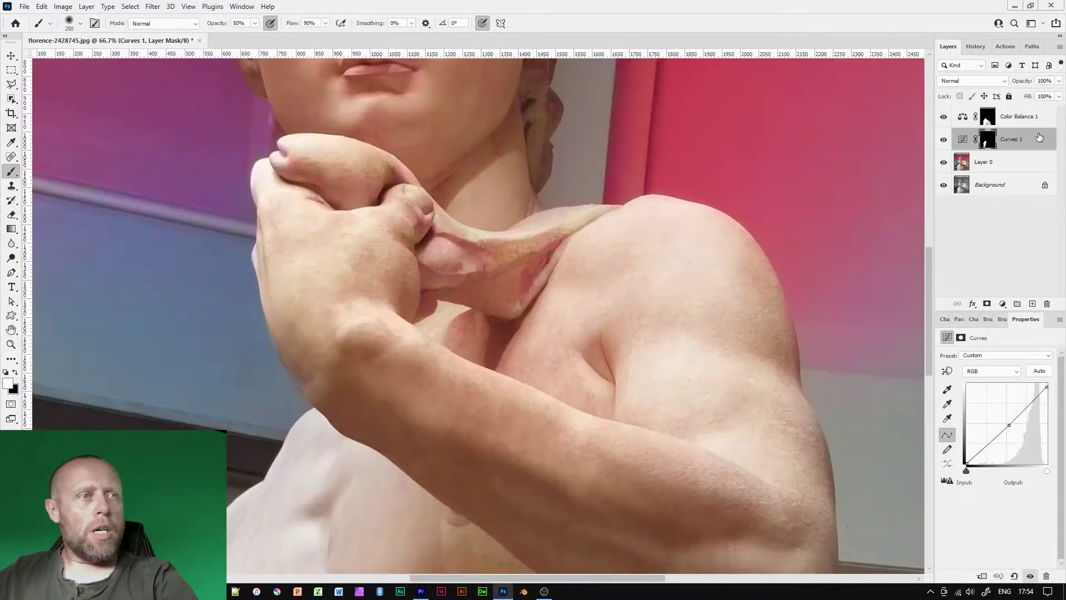
drag(554, 440, 509, 361)
drag(488, 248, 483, 278)
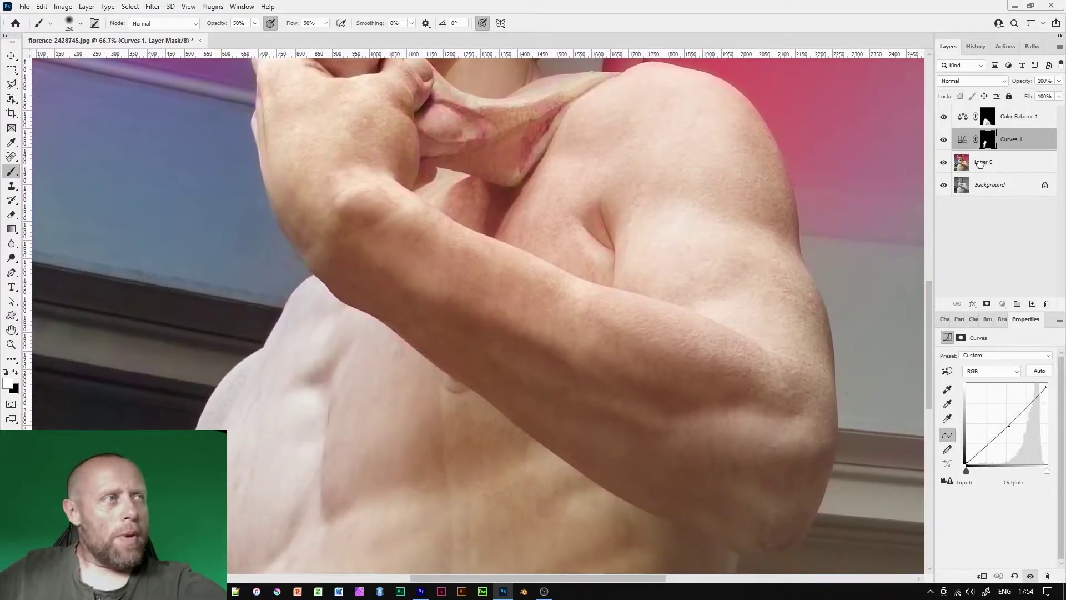
click(984, 163)
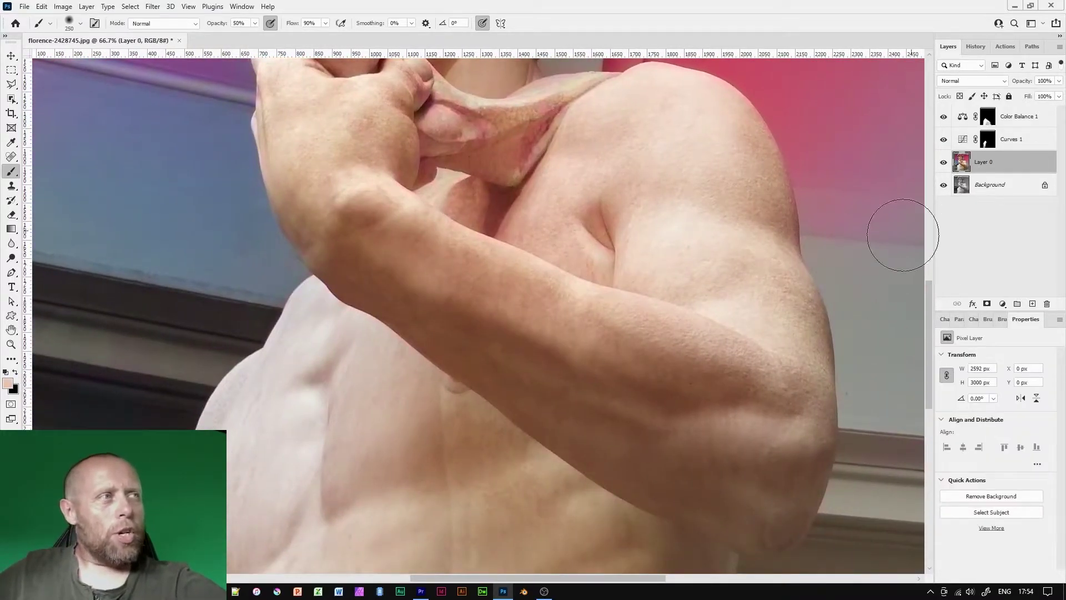
click(12, 156)
key(bracketright)
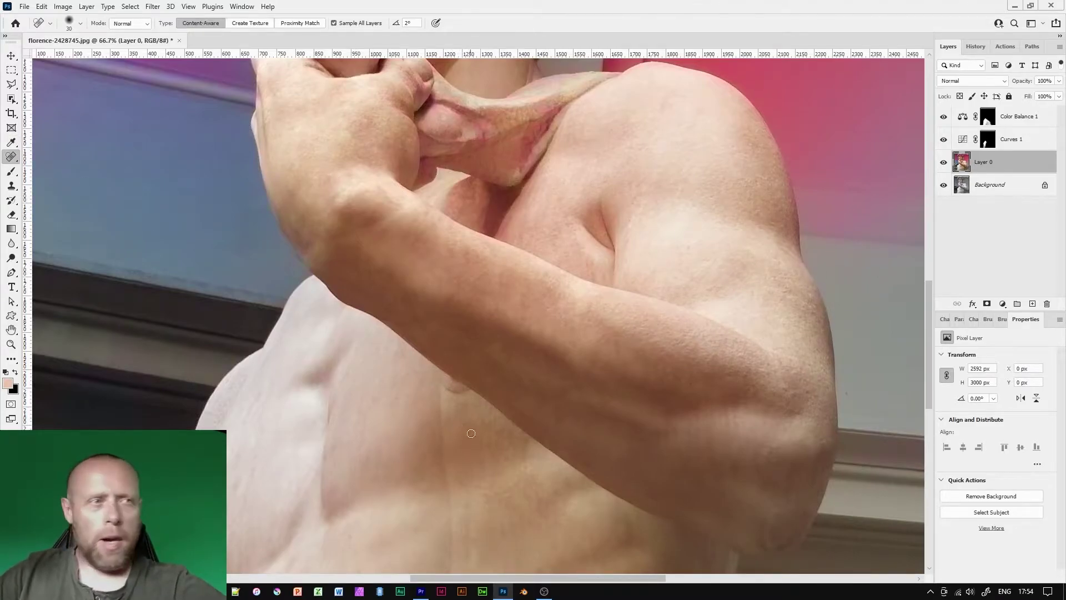
drag(438, 400, 445, 459)
key(space)
Heal the remaining seam and blemishes down the middle of the abdomen with the Spot Healing Brush at size 50.
drag(461, 499, 447, 386)
drag(444, 347, 430, 477)
drag(457, 374, 452, 458)
mouse_move(437, 403)
mouse_down()
mouse_move(430, 488)
mouse_move(492, 366)
mouse_up()
key(space)
drag(559, 428, 595, 492)
drag(684, 416, 697, 488)
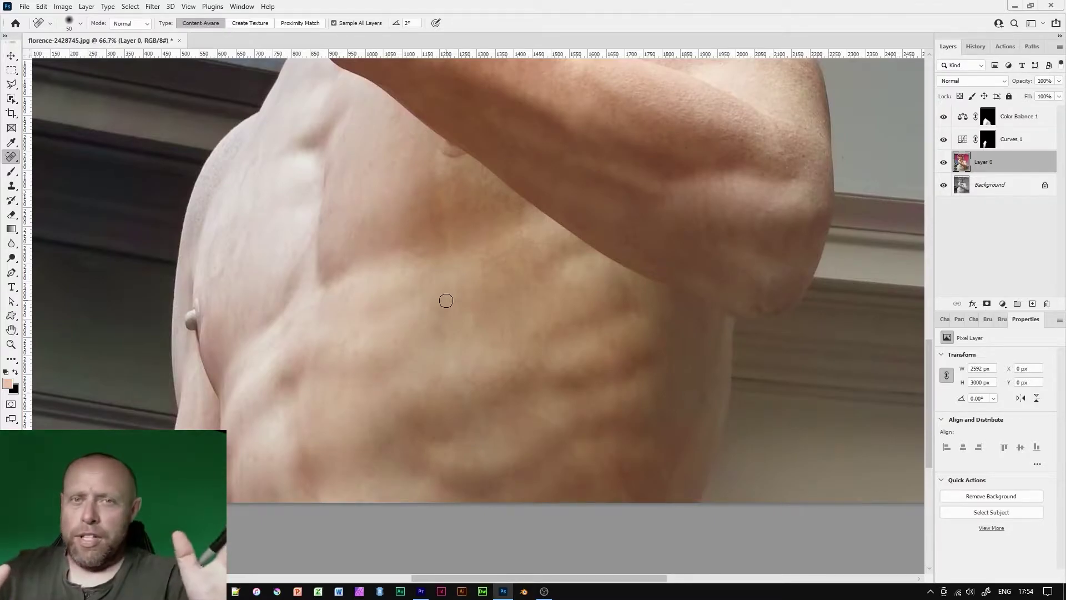
Sample the dark red tone by the hand with the Color Replacement Tool and recolor the nipple at the torso's edge at size 40.
drag(492, 309, 610, 375)
key(ctrl+plus)
mouse_move(712, 212)
mouse_down()
mouse_move(628, 380)
mouse_move(659, 276)
mouse_up()
click(11, 171)
click(58, 192)
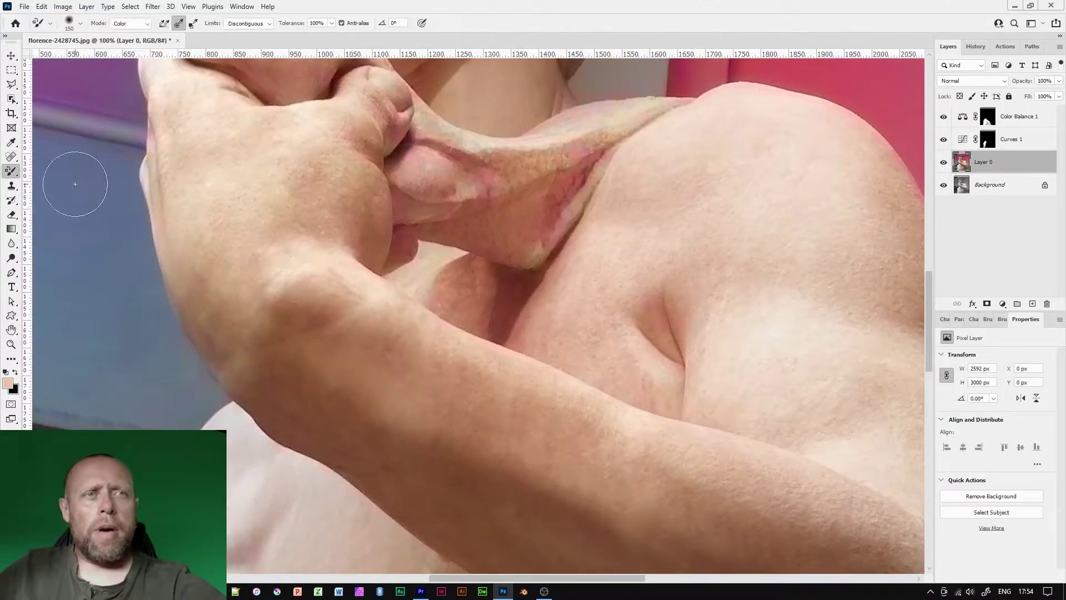
alt+click(407, 236)
drag(273, 509, 333, 228)
key(bracketleft)
key(bracketleft)
key(bracketleft)
key(bracketleft)
key(bracketleft)
key(bracketleft)
key(bracketleft)
key(bracketleft)
drag(145, 422, 147, 427)
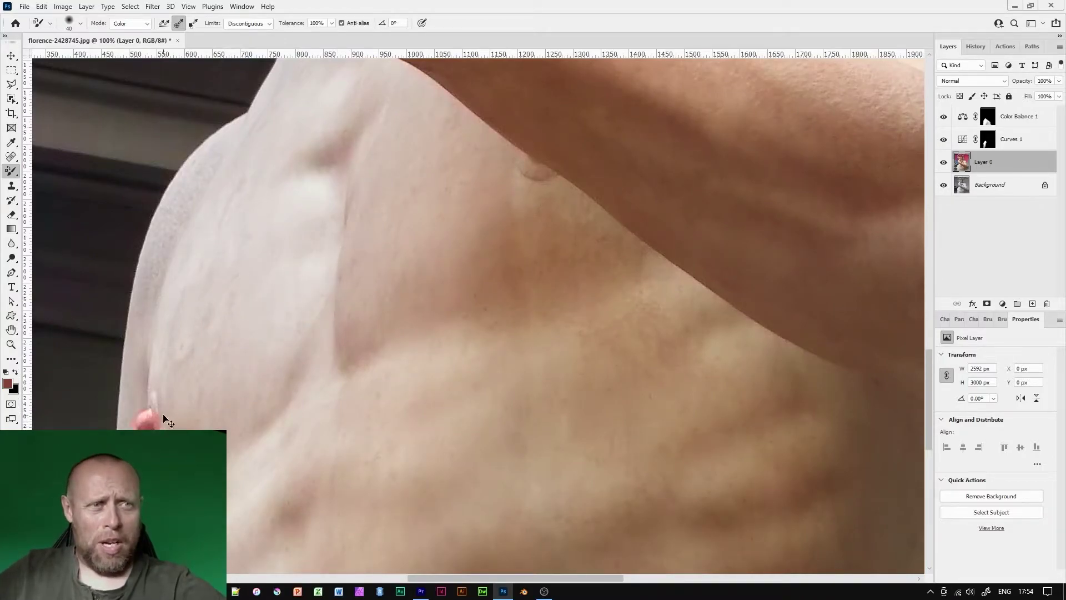
Sample a lighter skin tone and recolor the nipple at the torso's edge with a size 15 Color Replacement brush.
drag(317, 214, 250, 422)
alt+click(427, 262)
mouse_move(214, 461)
mouse_down()
mouse_move(231, 355)
mouse_move(333, 81)
mouse_up()
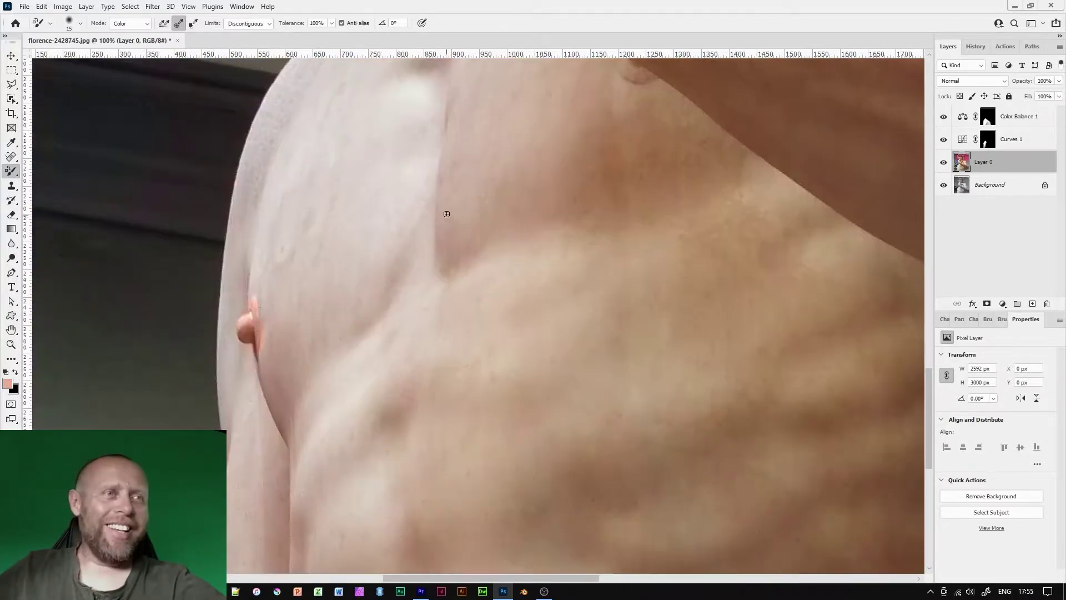
mouse_move(405, 275)
mouse_down()
mouse_move(330, 429)
mouse_move(303, 517)
mouse_up()
drag(384, 128, 292, 500)
drag(267, 411, 317, 111)
drag(245, 289, 284, 121)
drag(246, 470, 276, 123)
Change the foreground color to a light pink and recolor the nipple at the torso's edge with it.
click(8, 383)
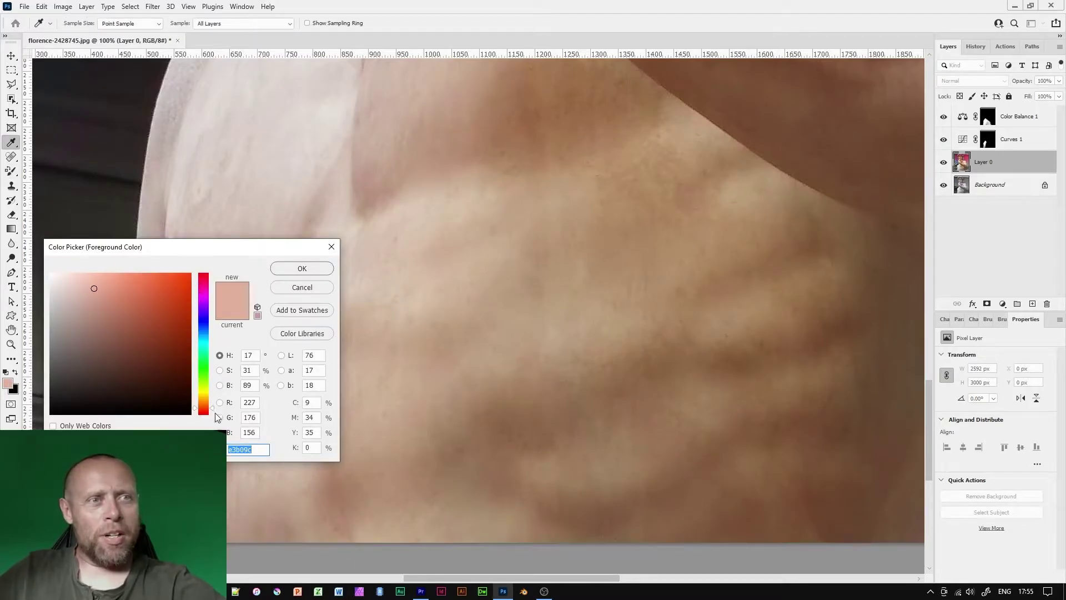
click(209, 414)
click(205, 279)
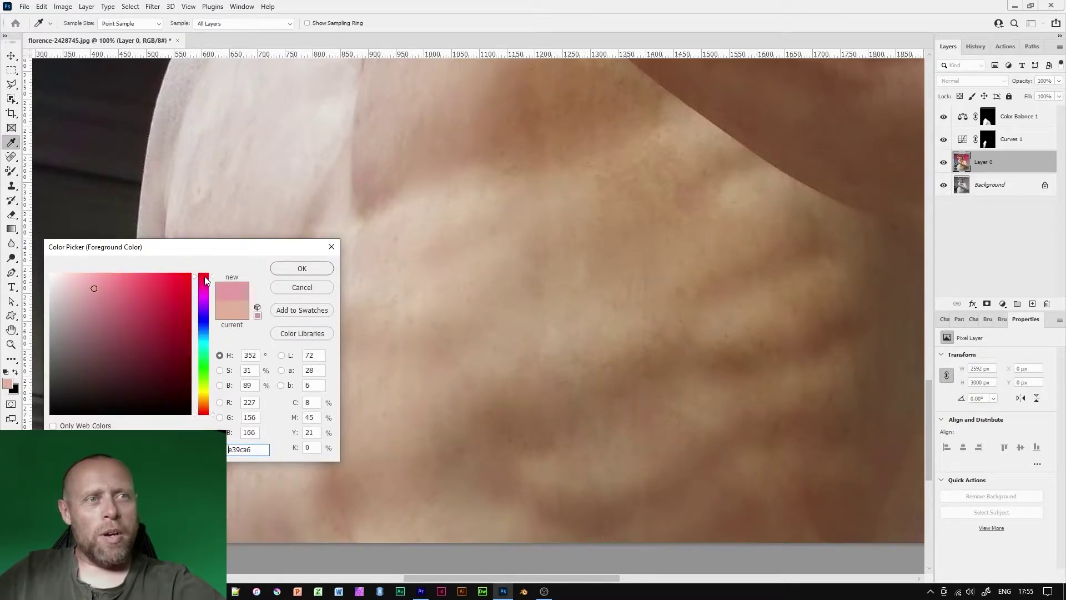
click(297, 271)
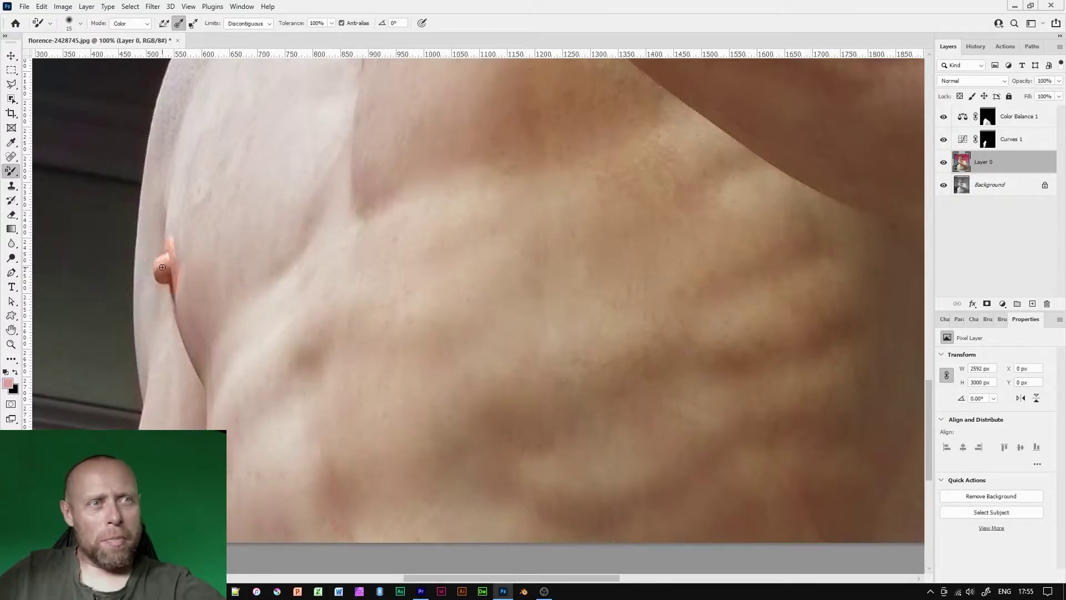
click(8, 383)
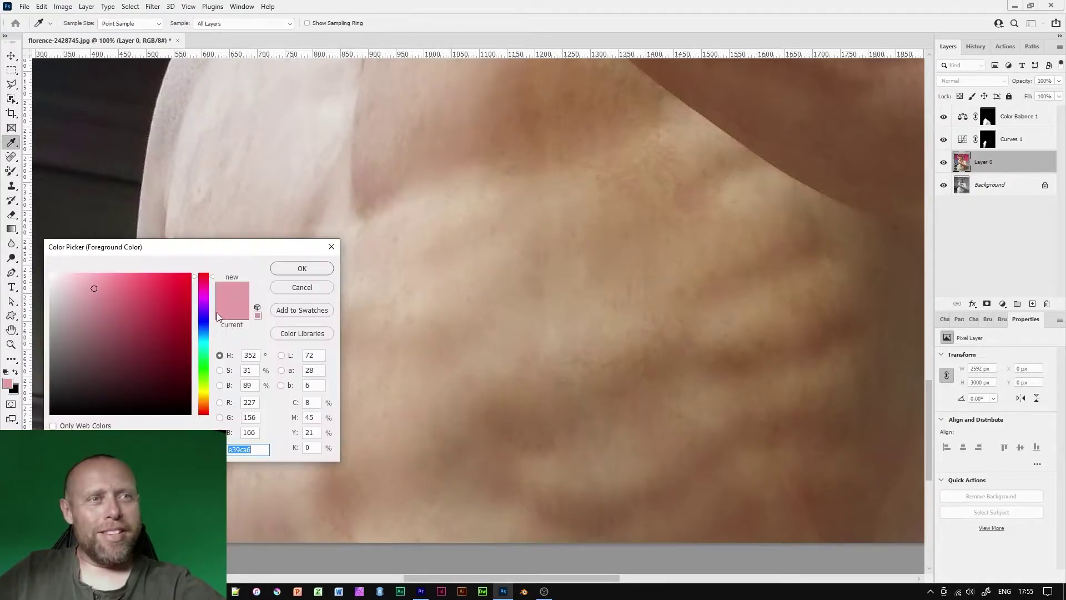
click(201, 417)
click(82, 291)
click(284, 267)
key(b)
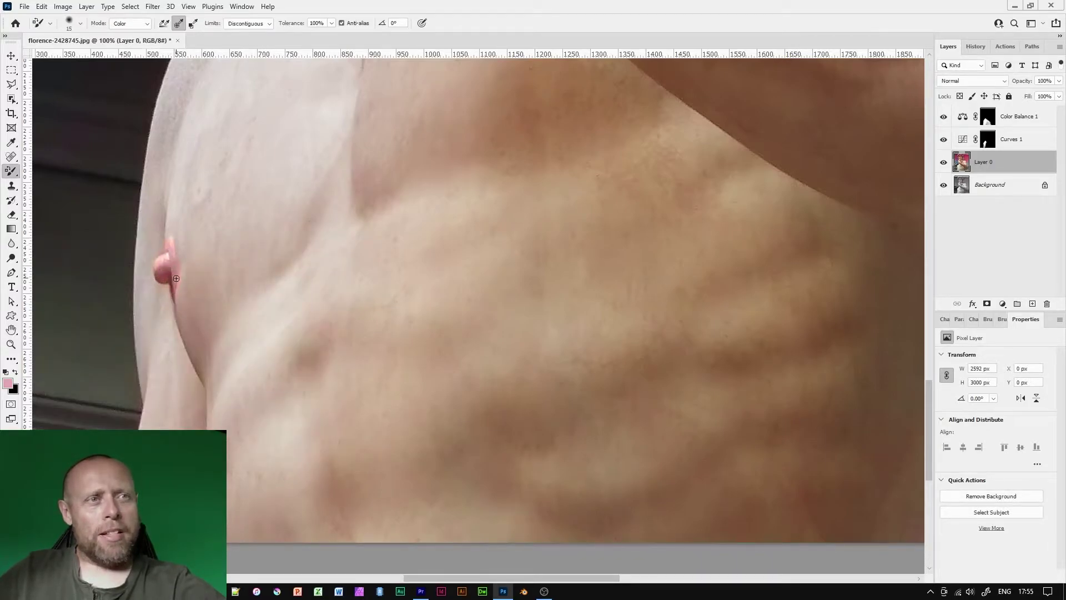
Recolor the nipple beneath the forearm pink and choose a more orange skin tone as the foreground color.
drag(489, 78, 330, 287)
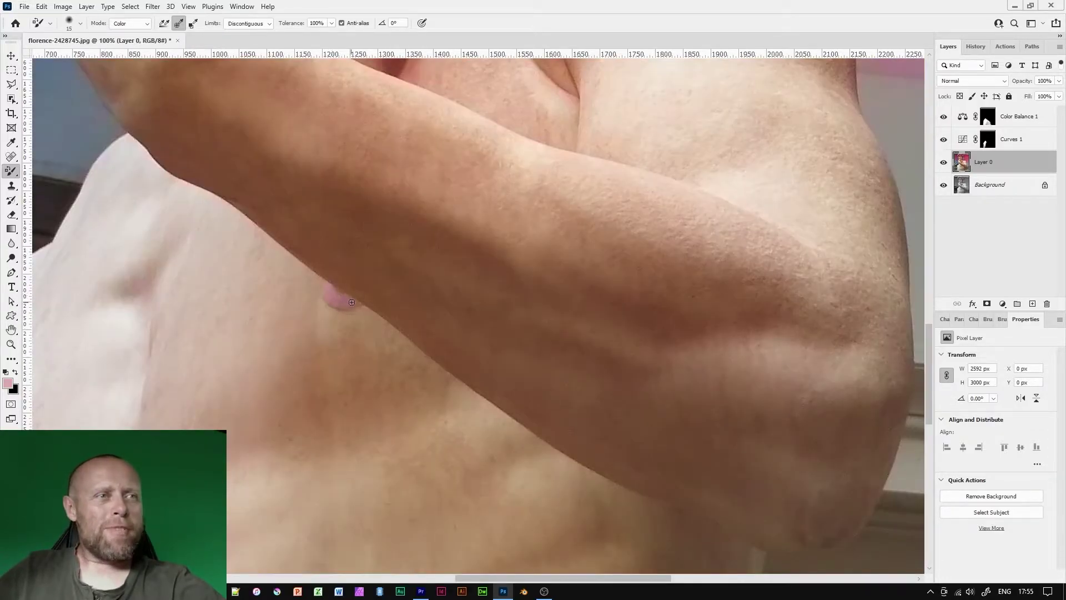
drag(218, 398, 241, 364)
drag(288, 222, 239, 409)
click(8, 383)
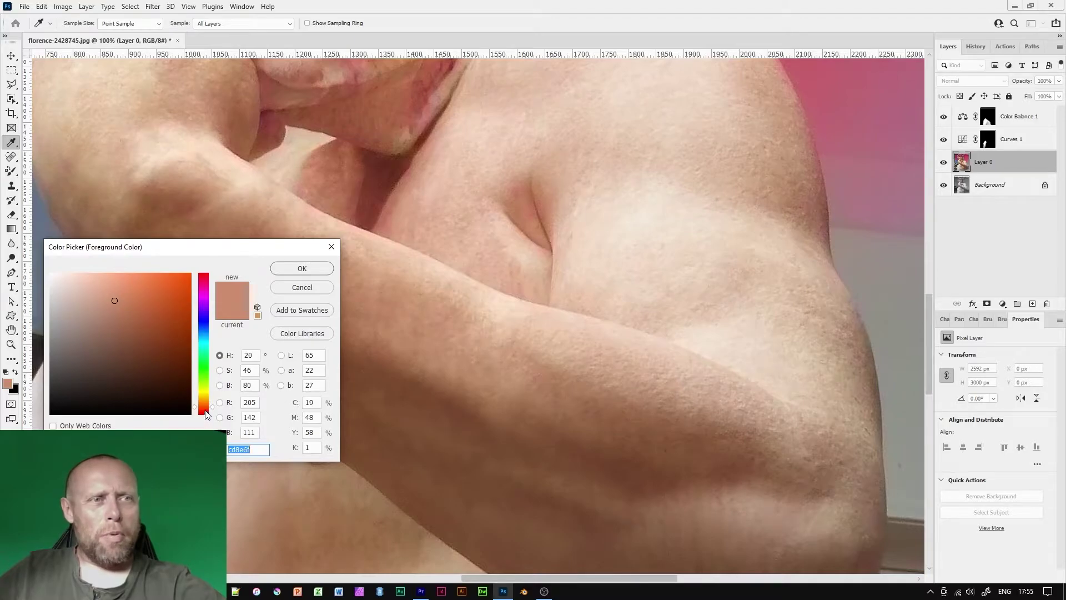
key(Return)
key(b)
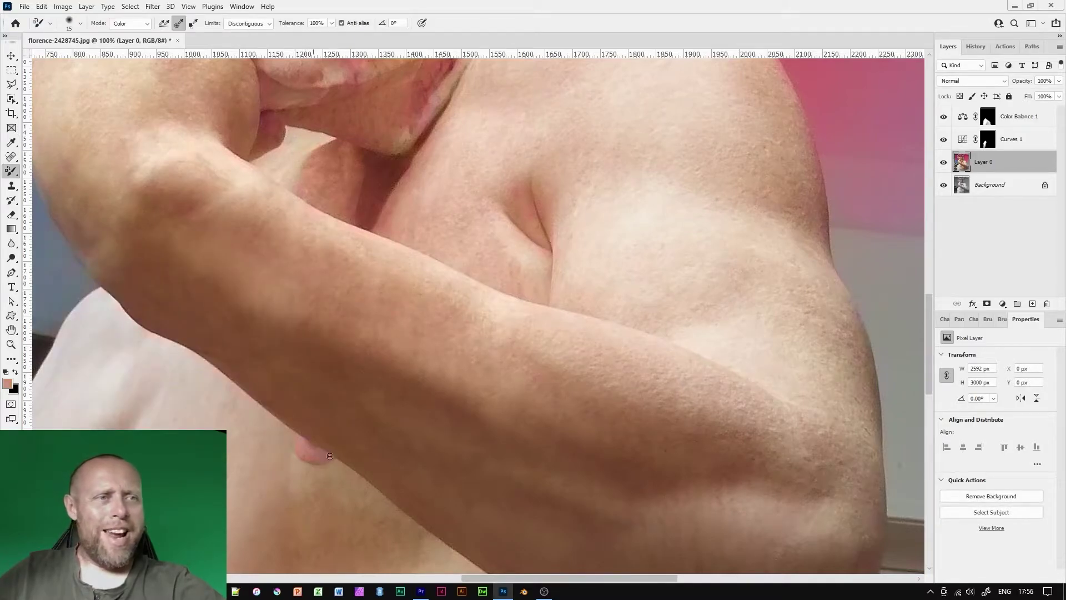
Touch up the skin color around the nipples with the size 15 Color Replacement brush.
key(ctrl+plus)
drag(363, 312, 516, 100)
drag(274, 352, 533, 183)
drag(420, 313, 685, 257)
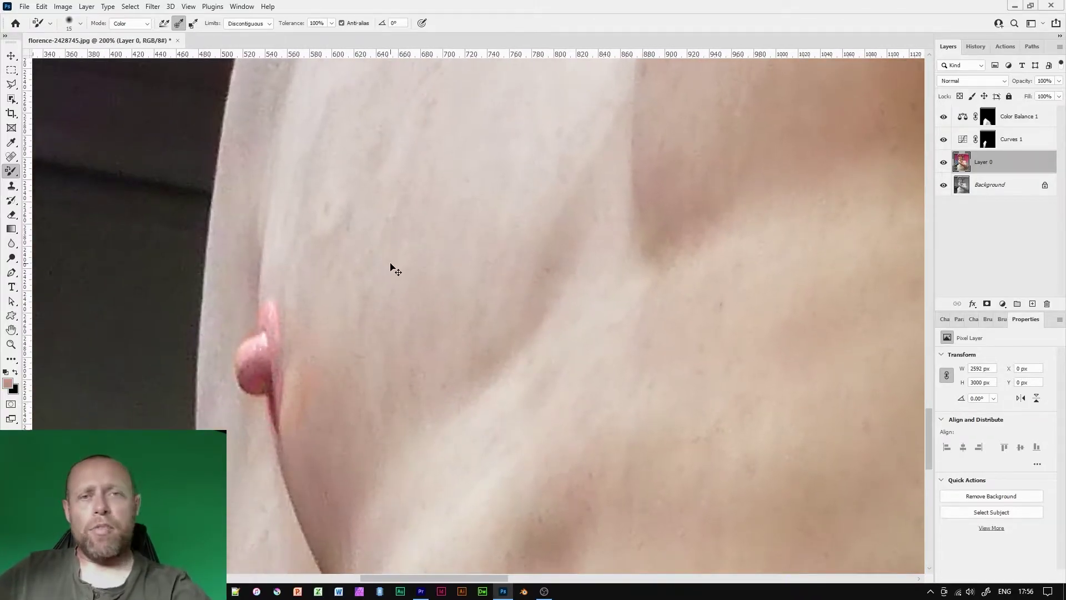
key(ctrl+minus)
key(ctrl+minus)
key(ctrl+minus)
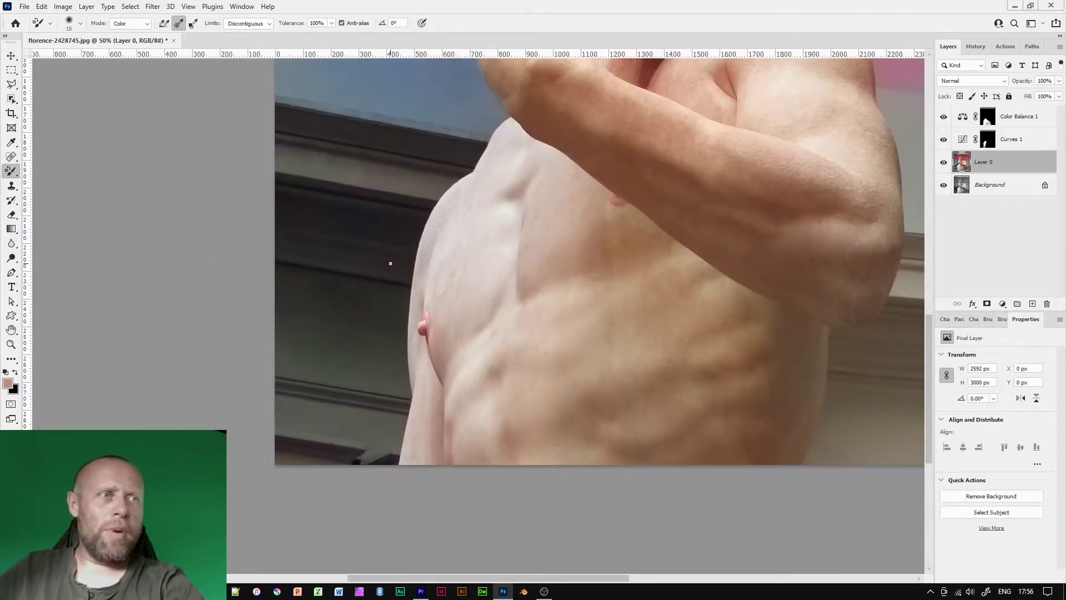
Add a Hue/Saturation adjustment above Color Balance 1 with Saturation -47 and invert its mask to black.
drag(647, 144, 485, 367)
key(ctrl+plus)
drag(492, 195, 484, 307)
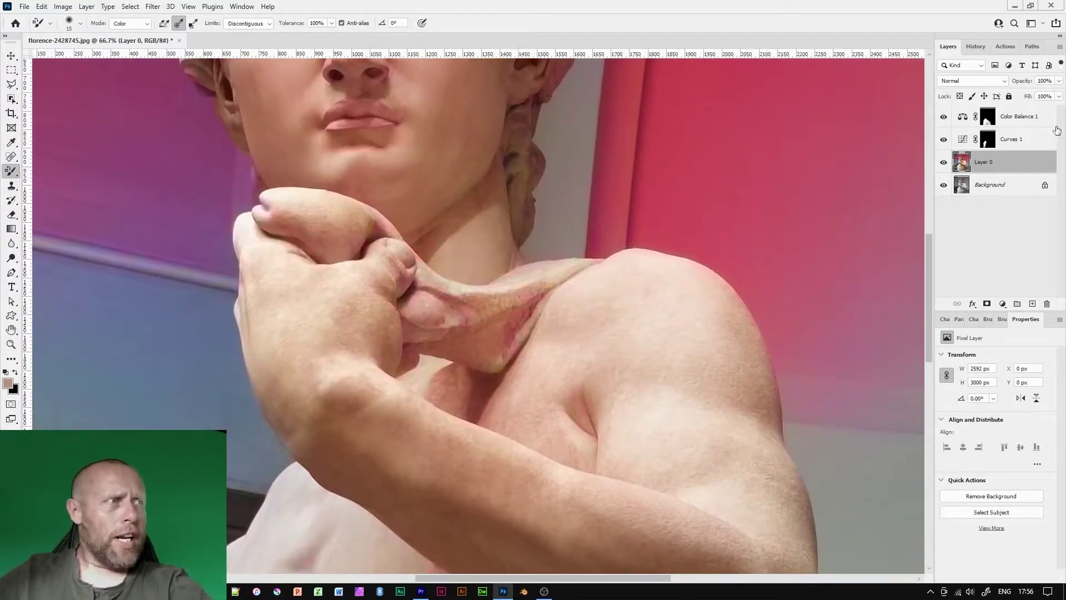
click(1018, 116)
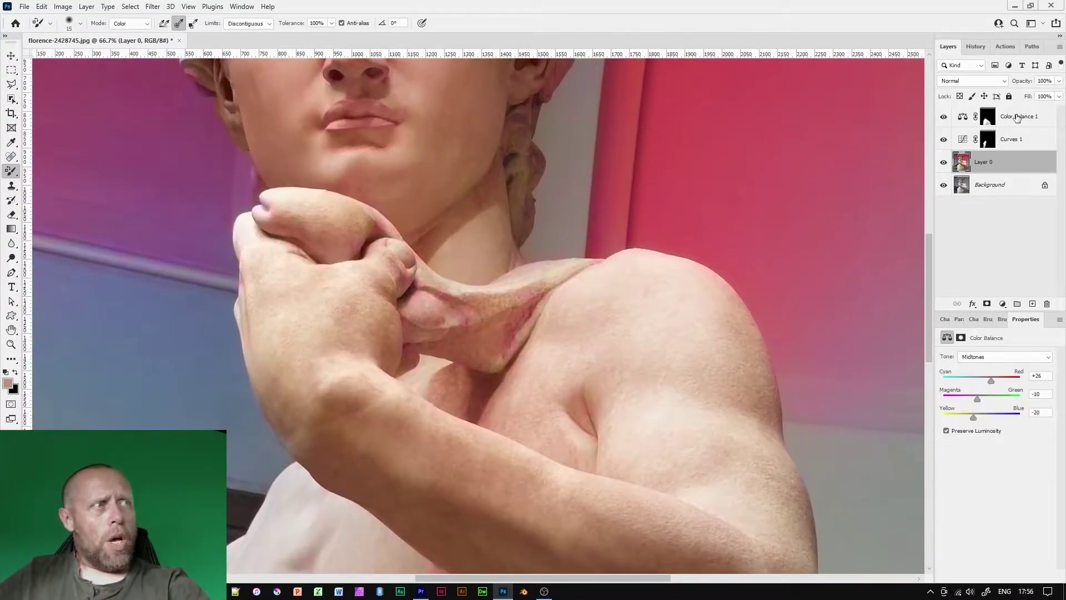
click(1003, 304)
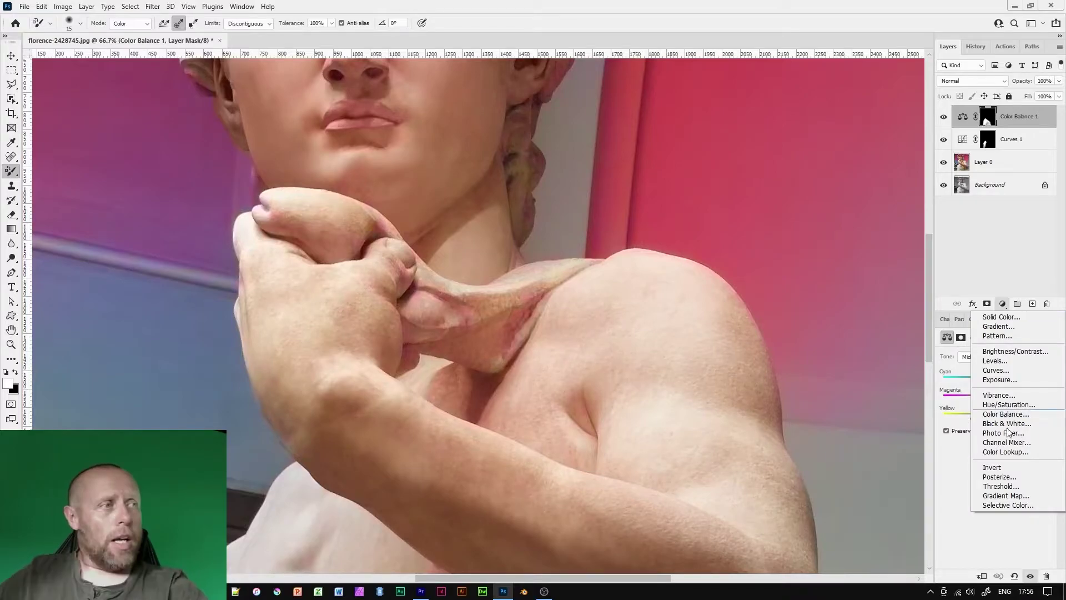
click(1002, 405)
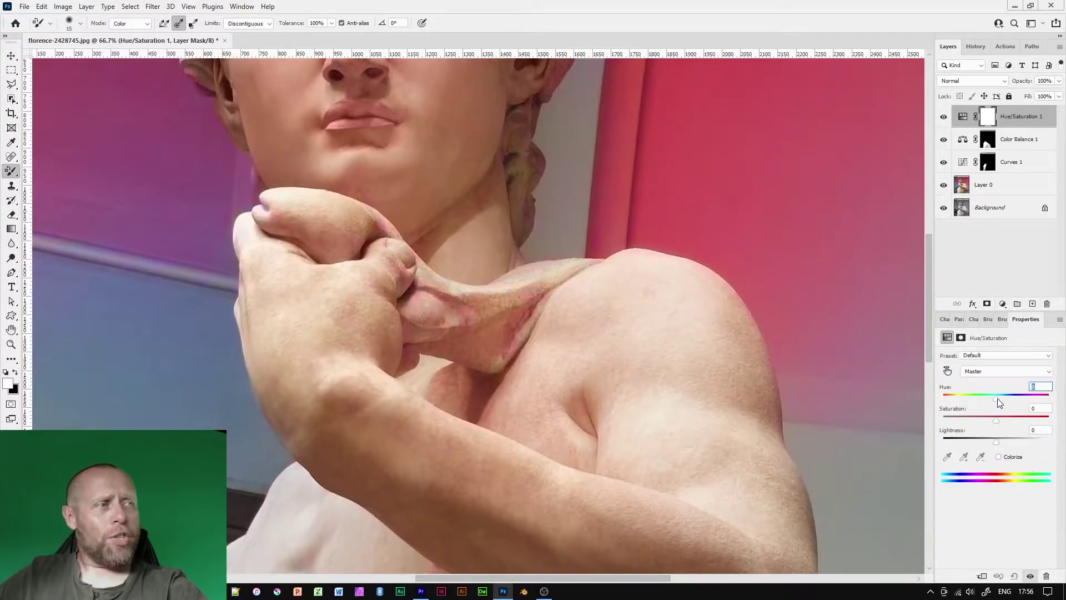
click(965, 419)
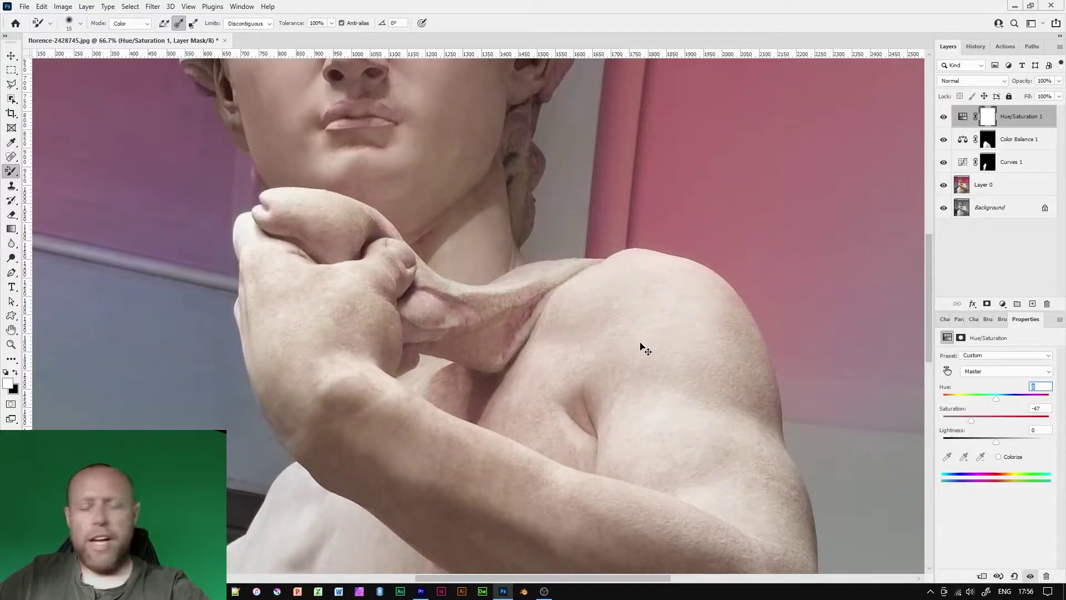
key(ctrl+i)
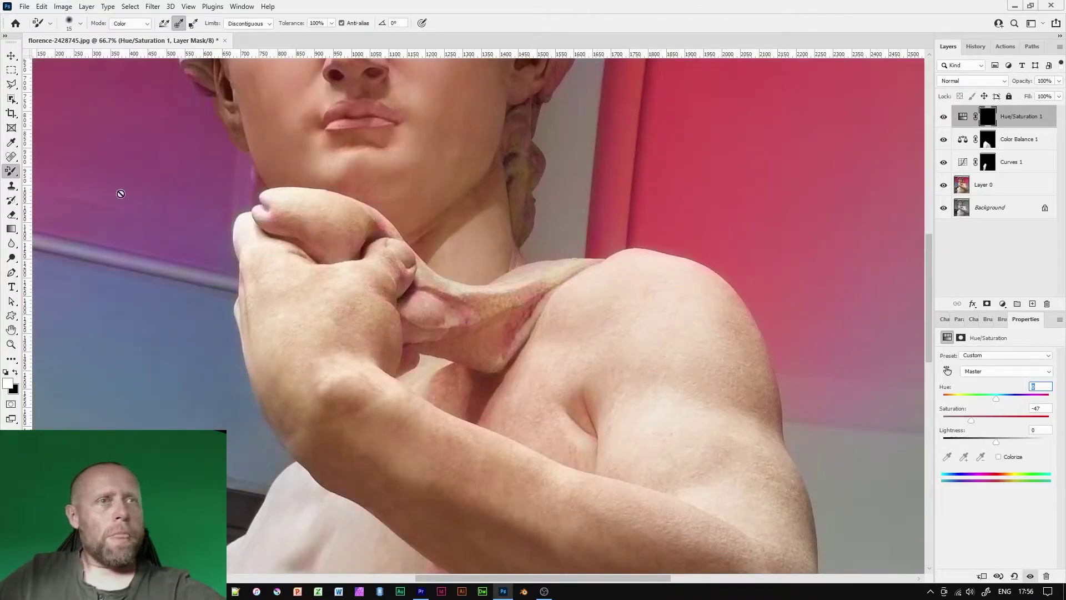
Paint white on the Hue/Saturation mask with the Brush Tool at size 45 and 100% opacity to desaturate the sling.
right_click(12, 172)
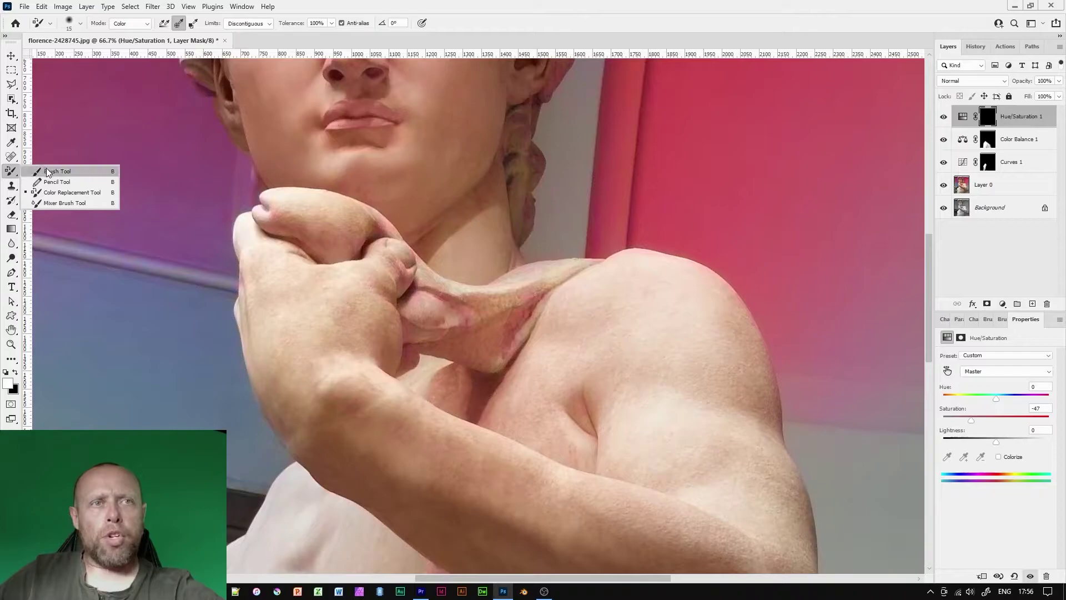
click(57, 171)
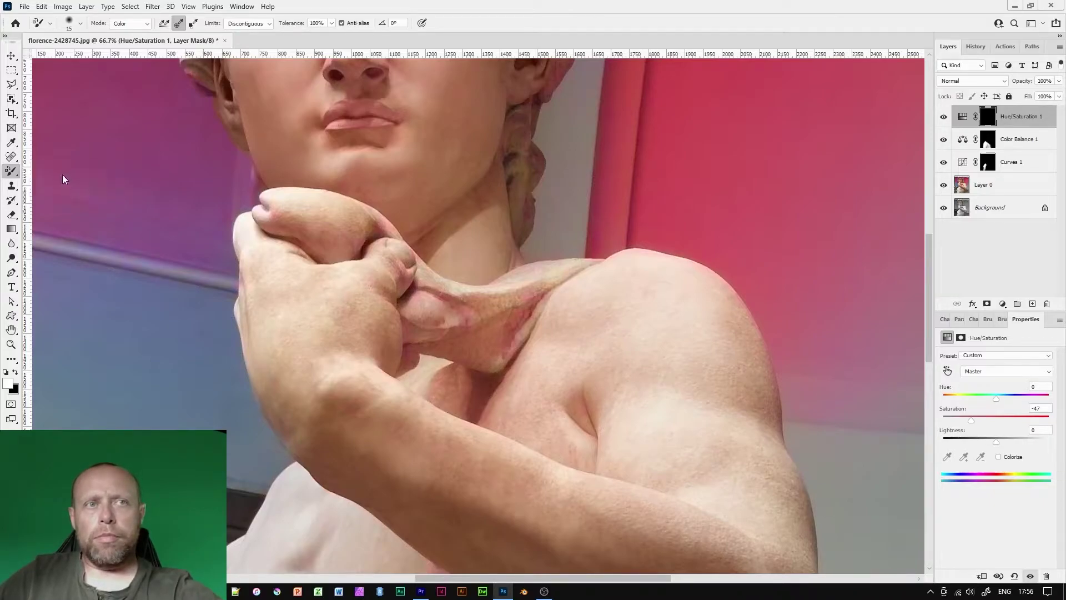
key(ctrl+plus)
key(bracketleft)
mouse_move(395, 294)
mouse_down()
mouse_move(404, 276)
mouse_move(432, 334)
mouse_move(461, 306)
mouse_move(390, 321)
mouse_move(382, 347)
mouse_up()
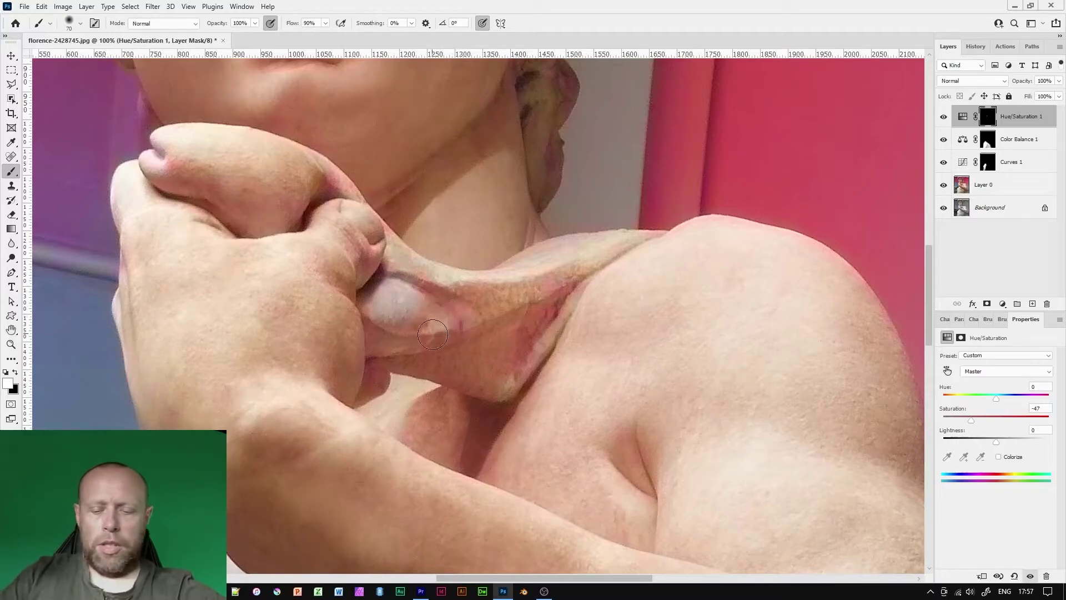
key(bracketleft)
key(bracketleft)
key(bracketleft)
key(bracketleft)
key(bracketleft)
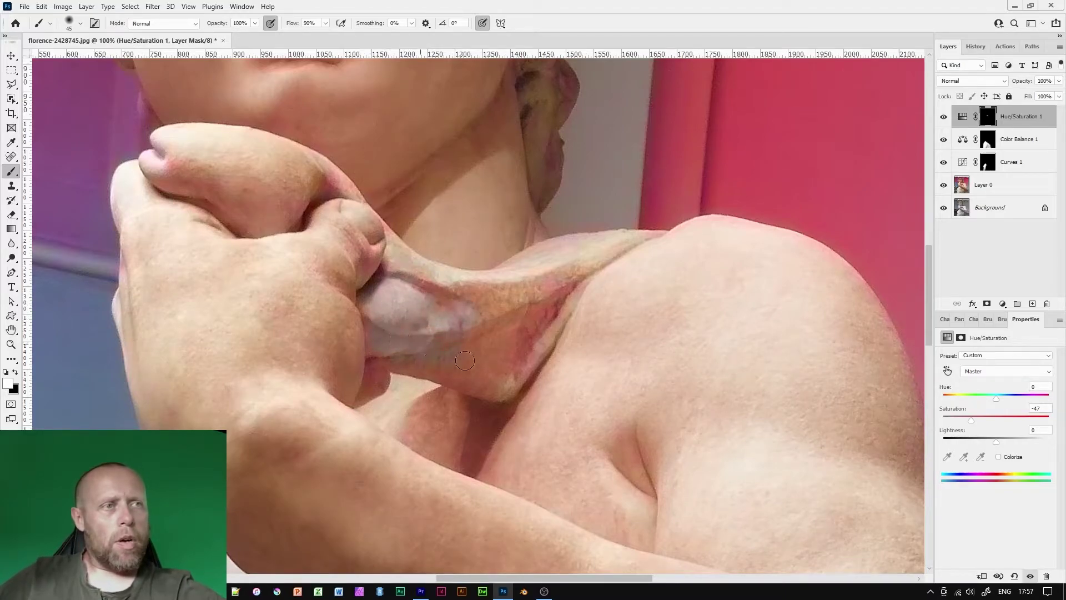
mouse_move(456, 370)
mouse_down()
mouse_move(477, 359)
mouse_move(503, 378)
mouse_move(525, 286)
mouse_move(548, 267)
mouse_move(529, 326)
mouse_move(553, 305)
mouse_move(531, 334)
mouse_up()
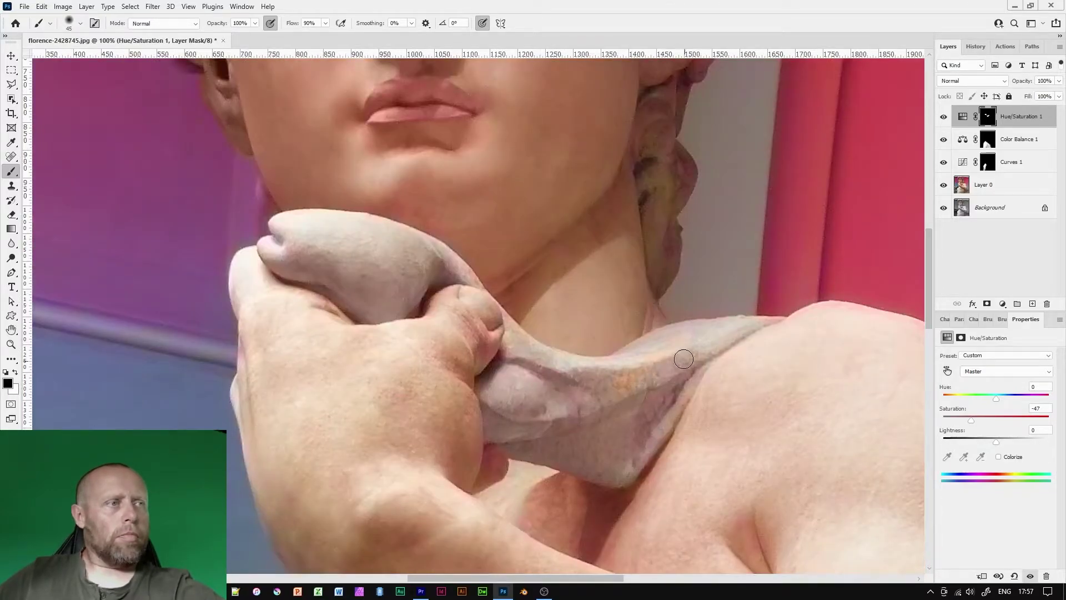
Refine the Hue/Saturation mask along the sling's shoulder strap, alternating black and white brush strokes.
key(x)
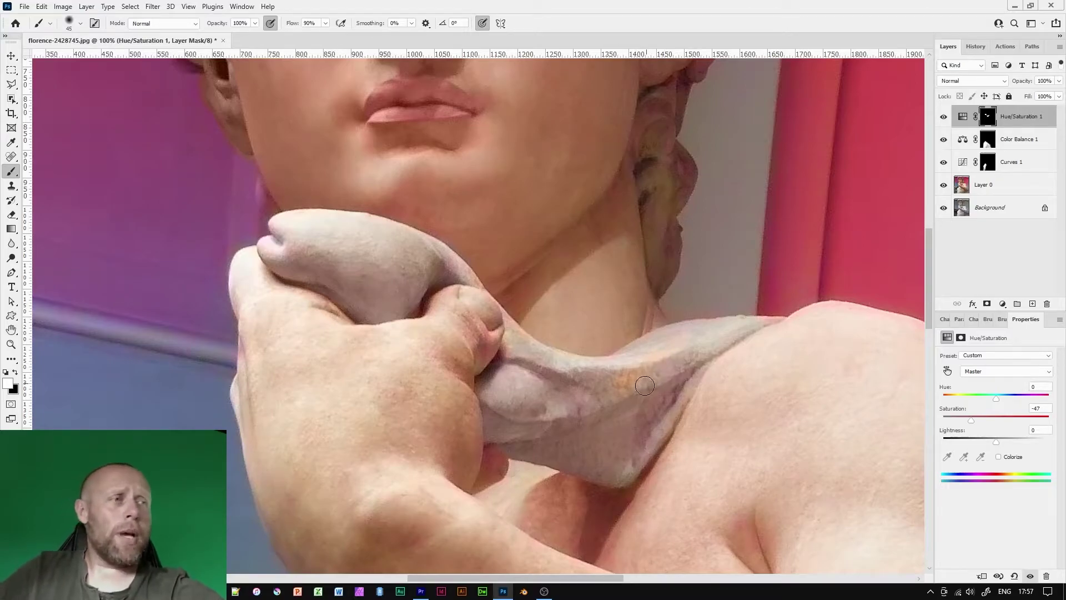
key(x)
mouse_move(620, 397)
mouse_down()
mouse_move(679, 363)
mouse_move(584, 412)
mouse_move(698, 342)
mouse_up()
key(x)
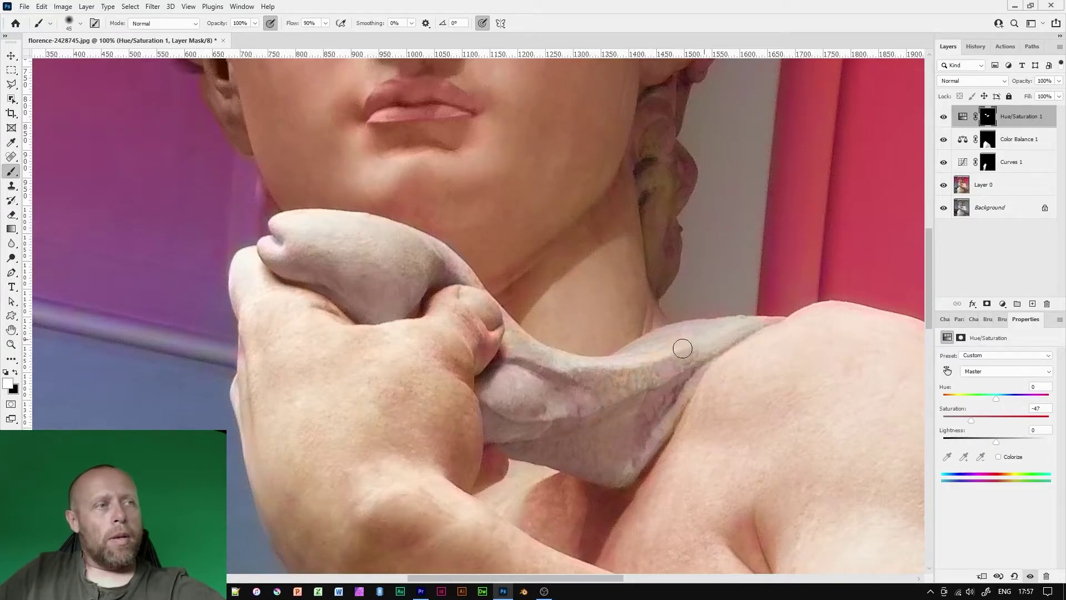
key(ctrl+minus)
key(ctrl+minus)
key(ctrl+minus)
key(ctrl+minus)
key(x)
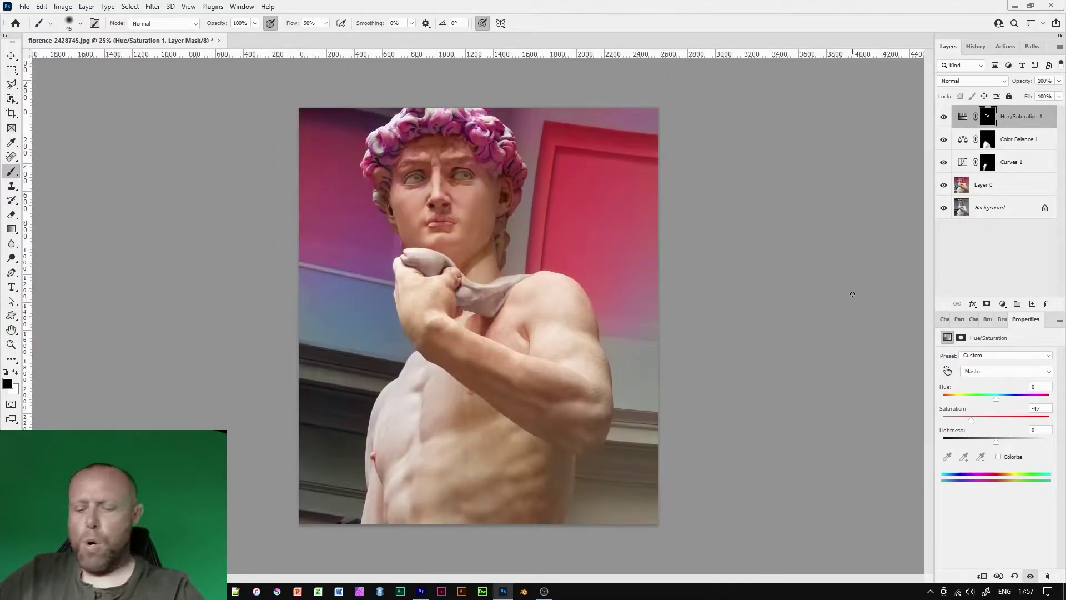
Examine the statue's blank eyes, switch to the girl-2961959.jpg portrait, and inspect the woman's eyes up close.
key(ctrl+plus)
key(ctrl+plus)
drag(576, 134, 602, 362)
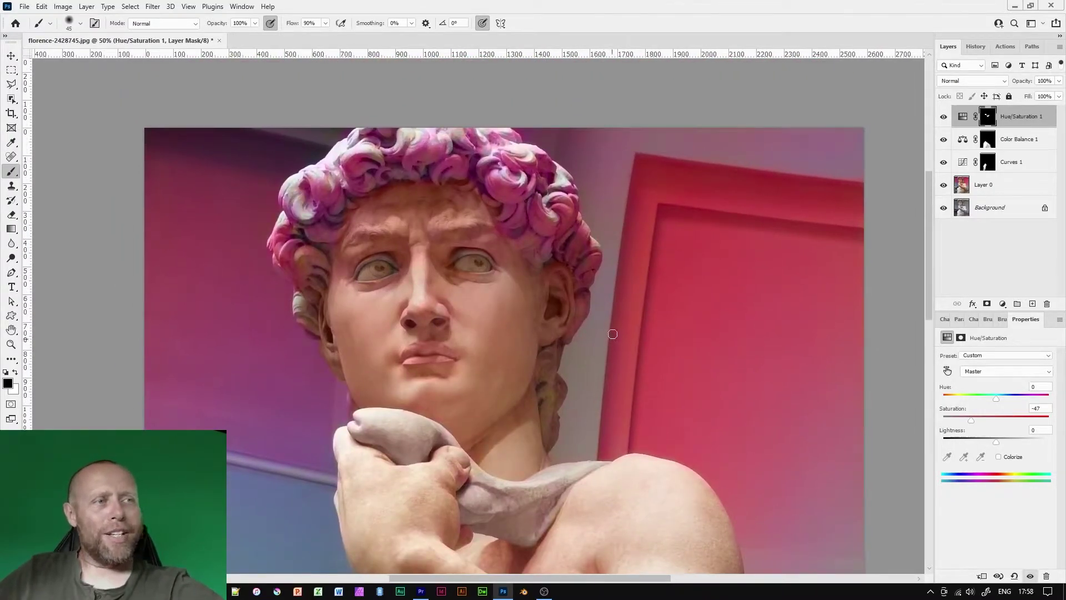
key(ctrl+plus)
key(ctrl+plus)
drag(507, 279, 530, 325)
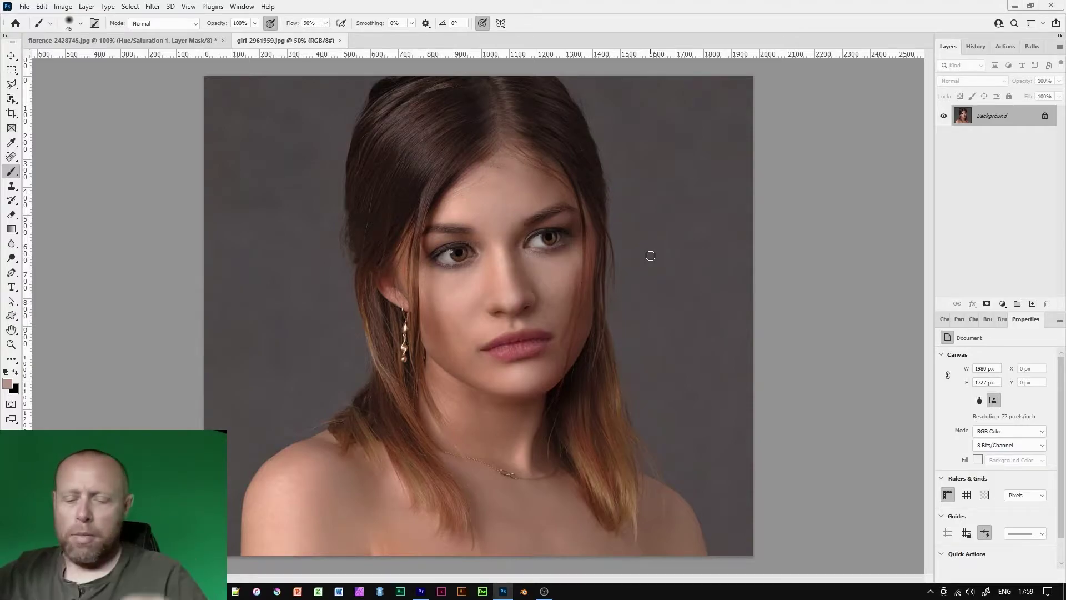
key(ctrl+plus)
key(ctrl+plus)
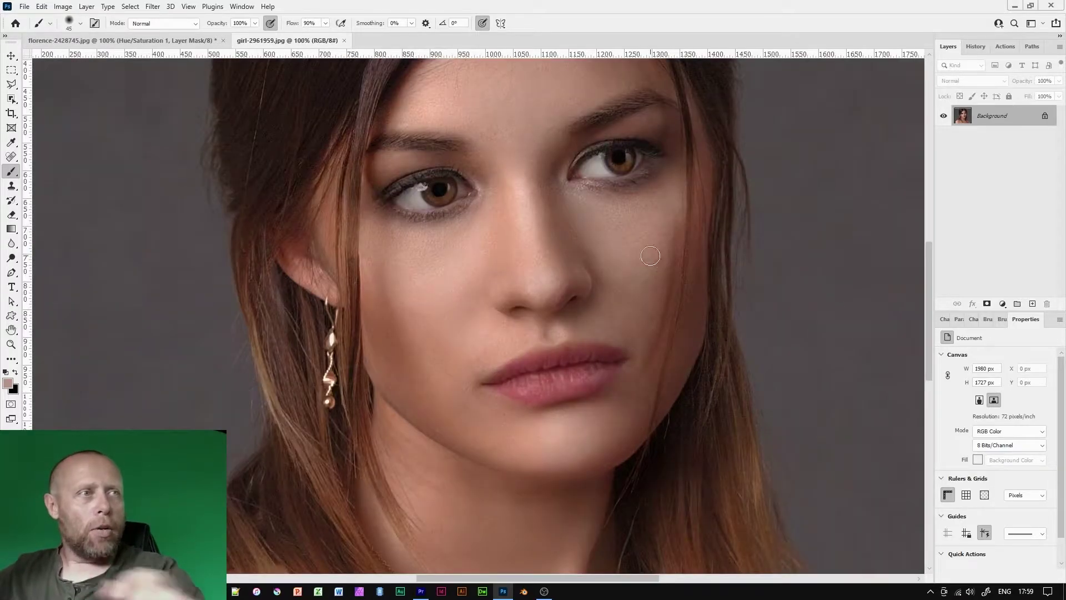
drag(641, 243, 585, 314)
key(ctrl+plus)
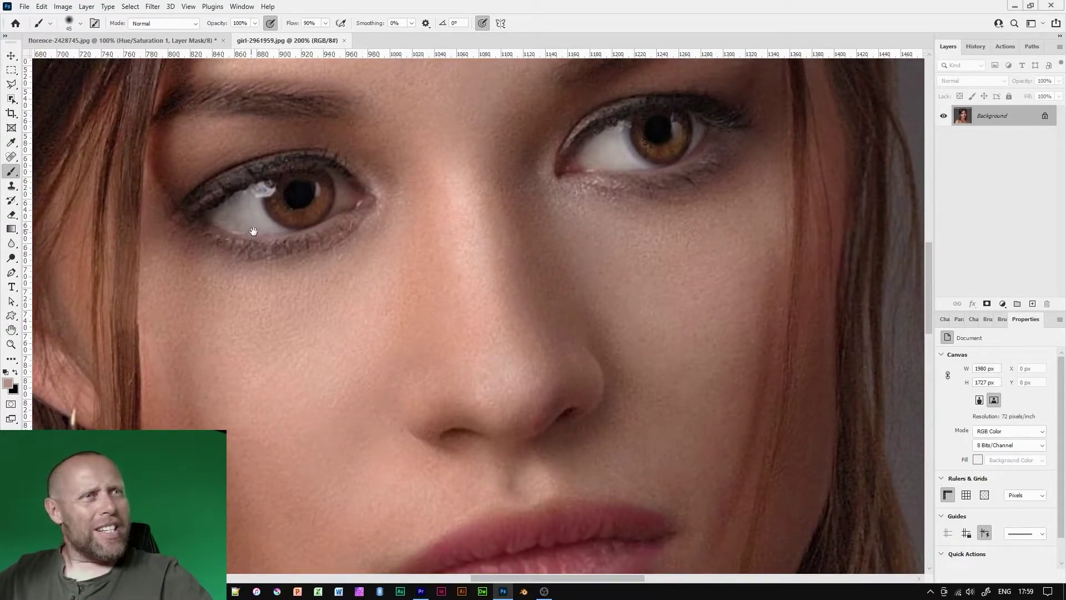
drag(267, 237, 270, 264)
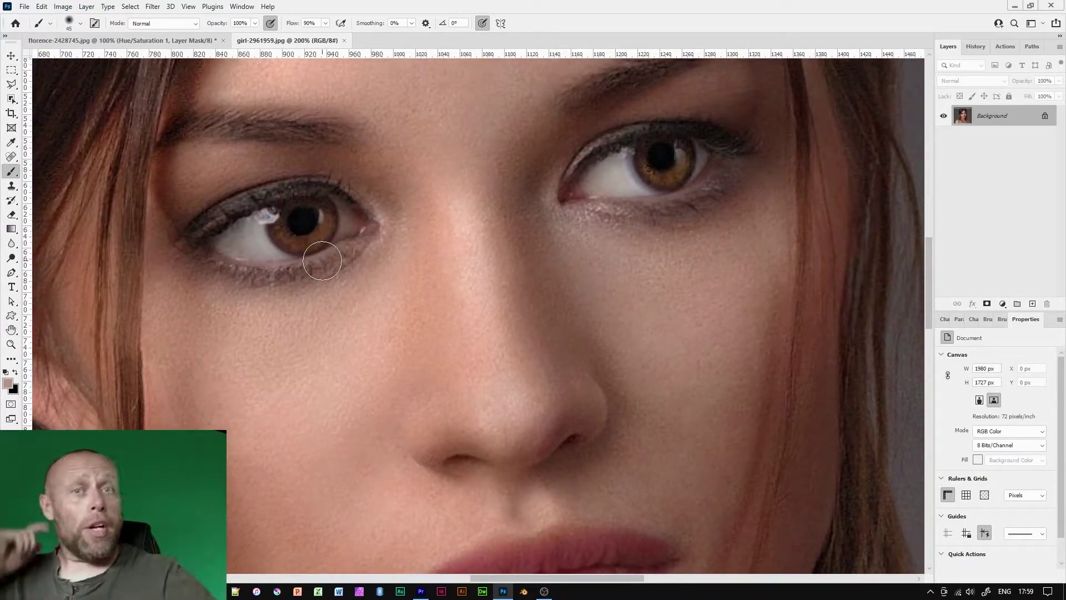
key(ctrl+minus)
key(ctrl+minus)
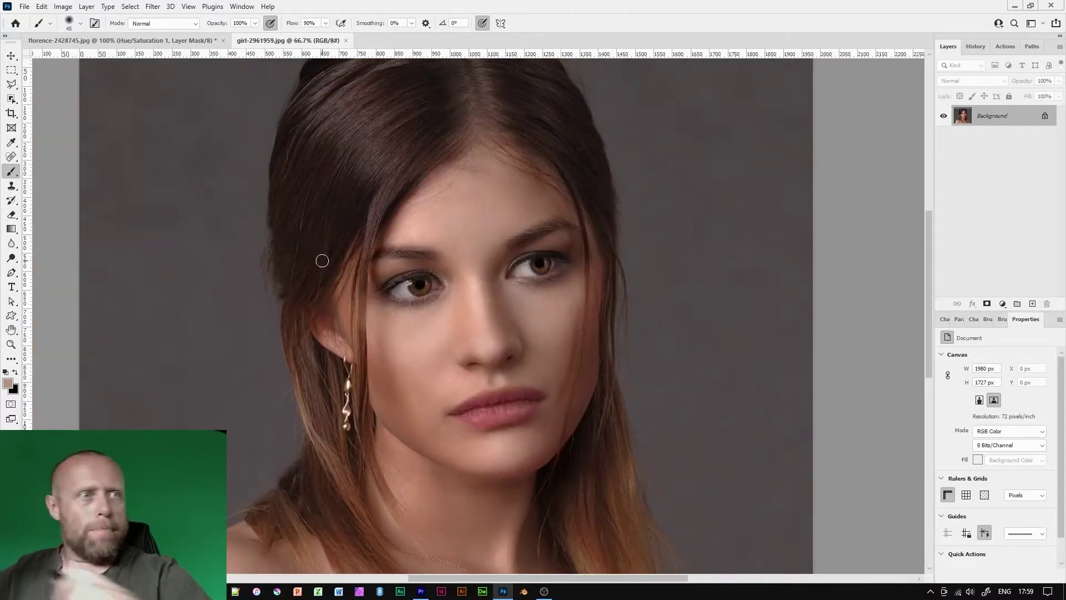
Select the woman's eye nearest the earring, including its lids and lashes, with a rough Polygonal Lasso outline.
click(11, 85)
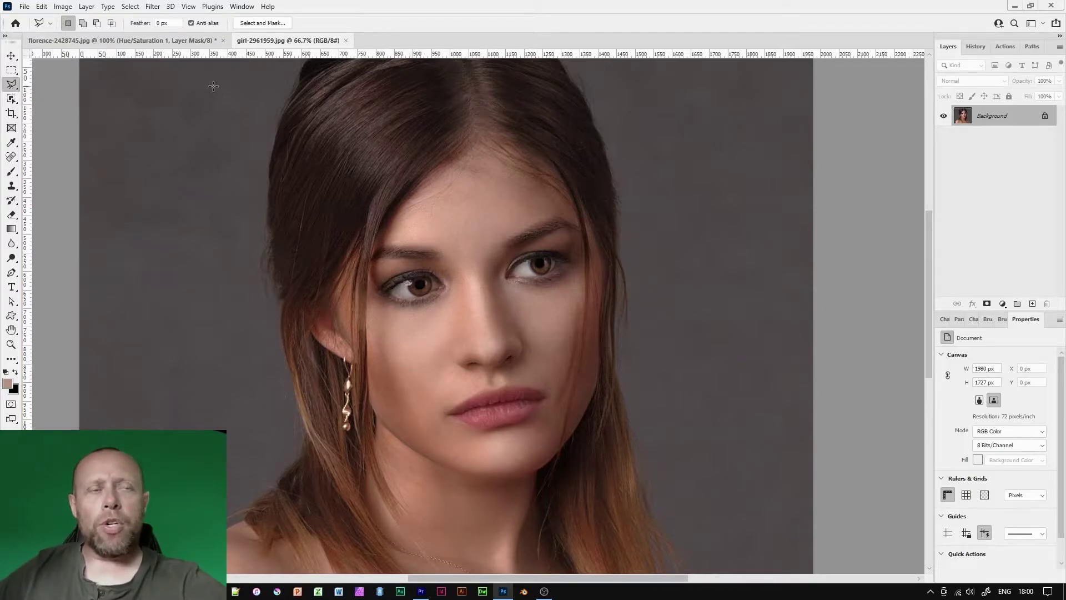
click(375, 287)
click(416, 264)
click(448, 266)
click(436, 307)
click(398, 312)
click(375, 288)
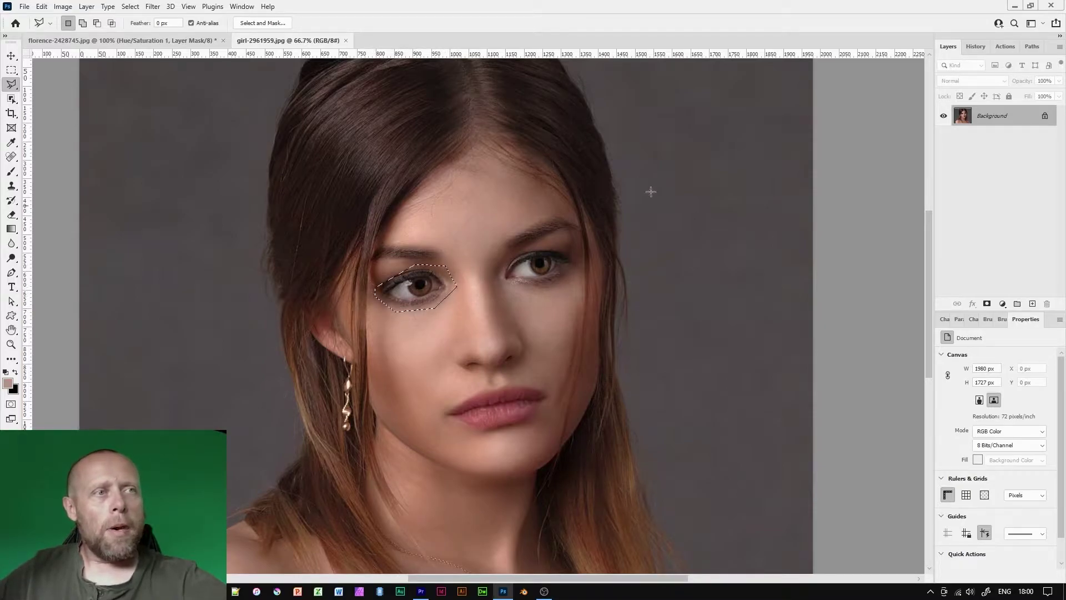
Add the woman's other eye to the selection with a second Polygonal Lasso outline.
click(82, 23)
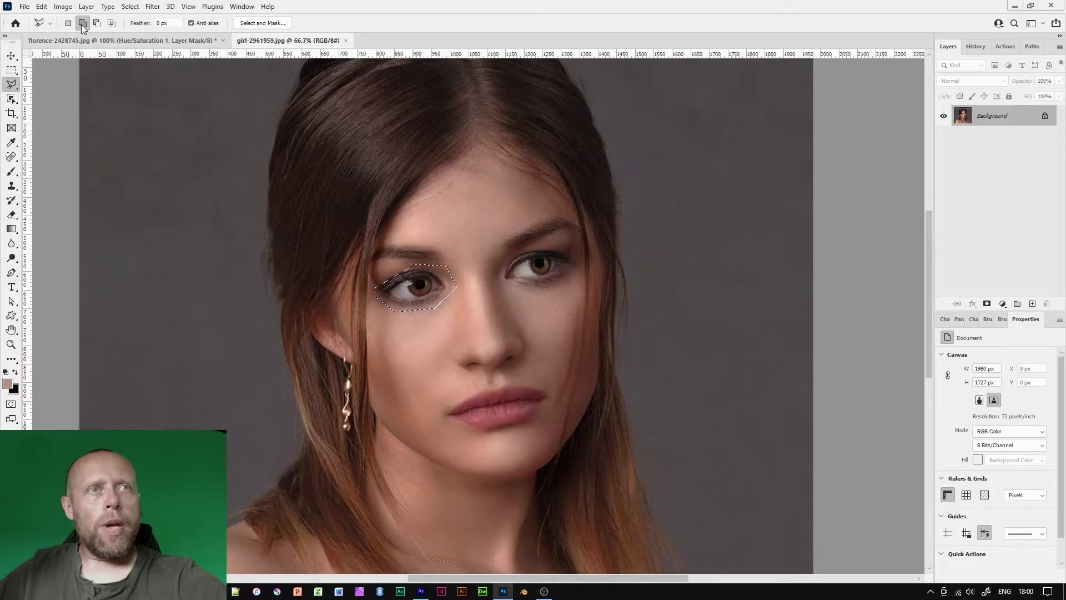
click(505, 264)
click(525, 248)
click(560, 245)
click(581, 256)
click(569, 279)
click(531, 290)
click(501, 276)
click(505, 264)
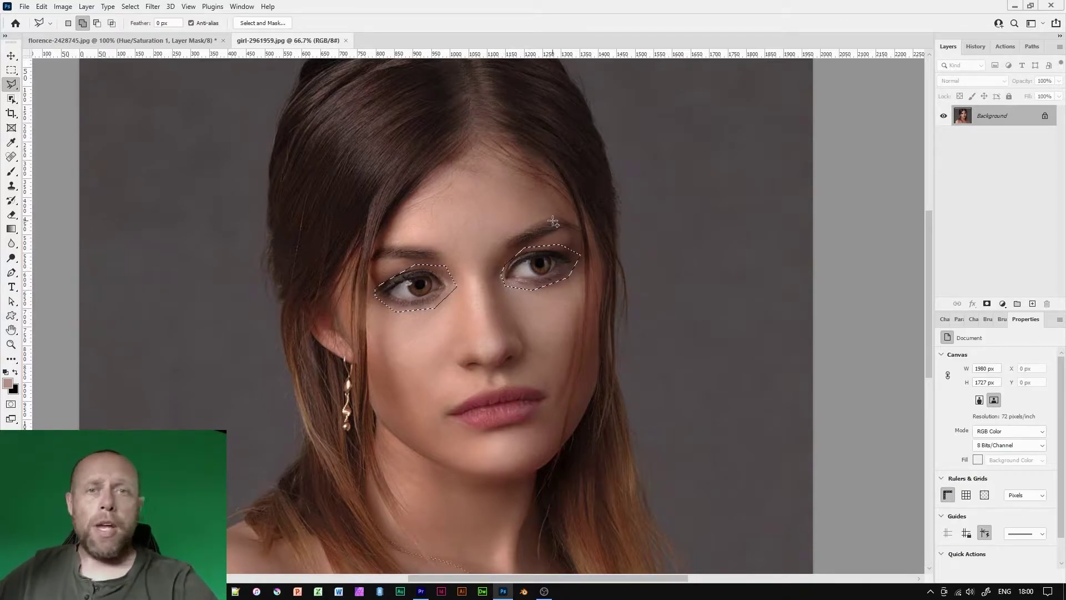
Copy the selected eyes into florence-2428745.jpg as a new layer above Layer 0 and move them over the statue's eyes.
click(122, 40)
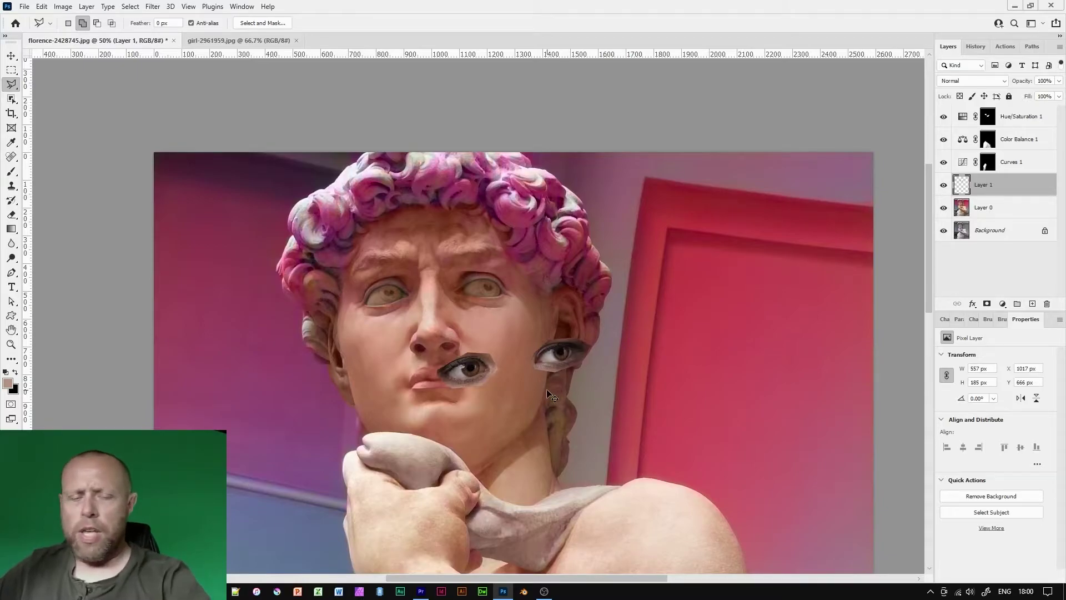
key(ctrl+1)
drag(497, 416, 328, 285)
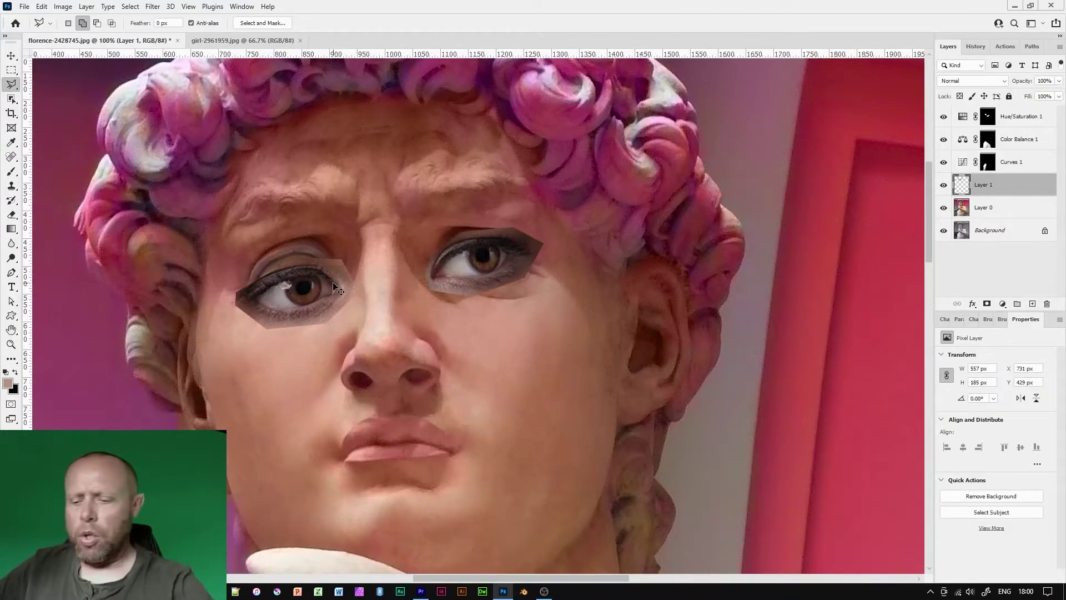
Lower the pasted eyes layer's opacity to 50% for alignment with the statue's eyes.
key(ctrl+plus)
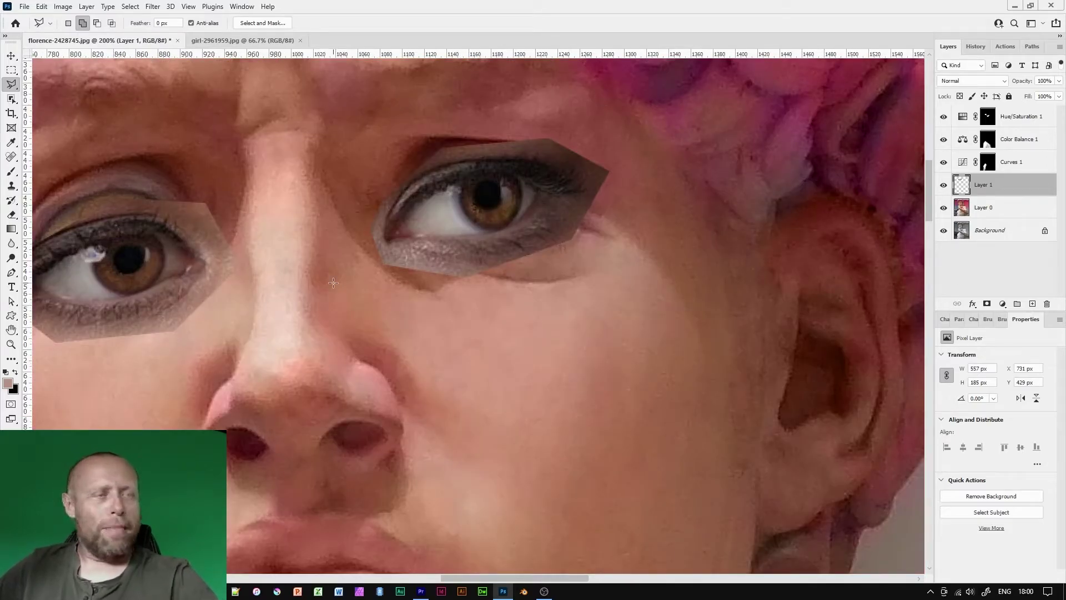
key(ctrl+minus)
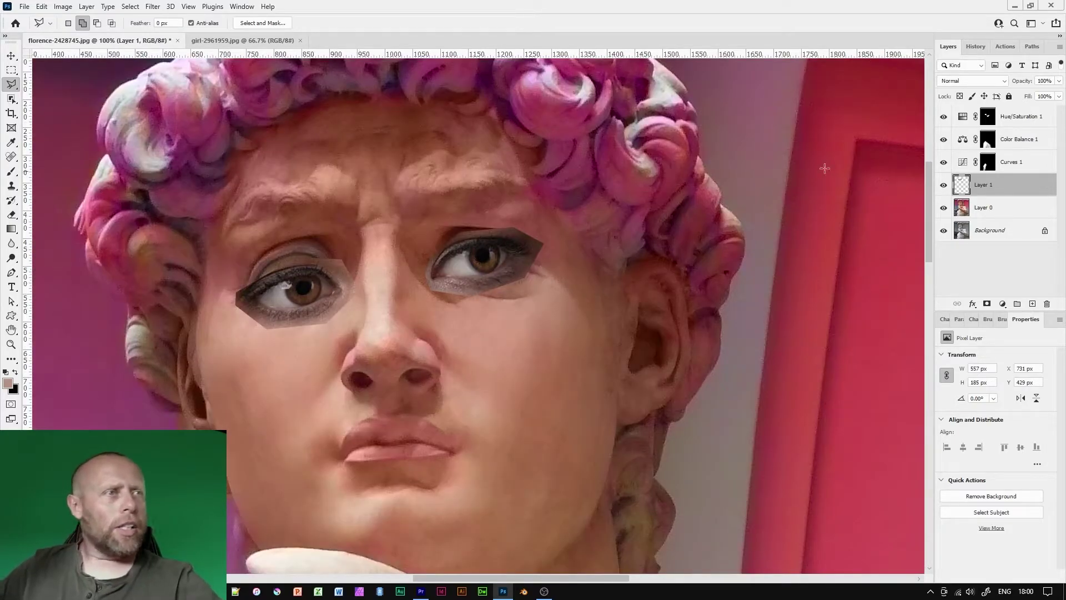
click(1049, 80)
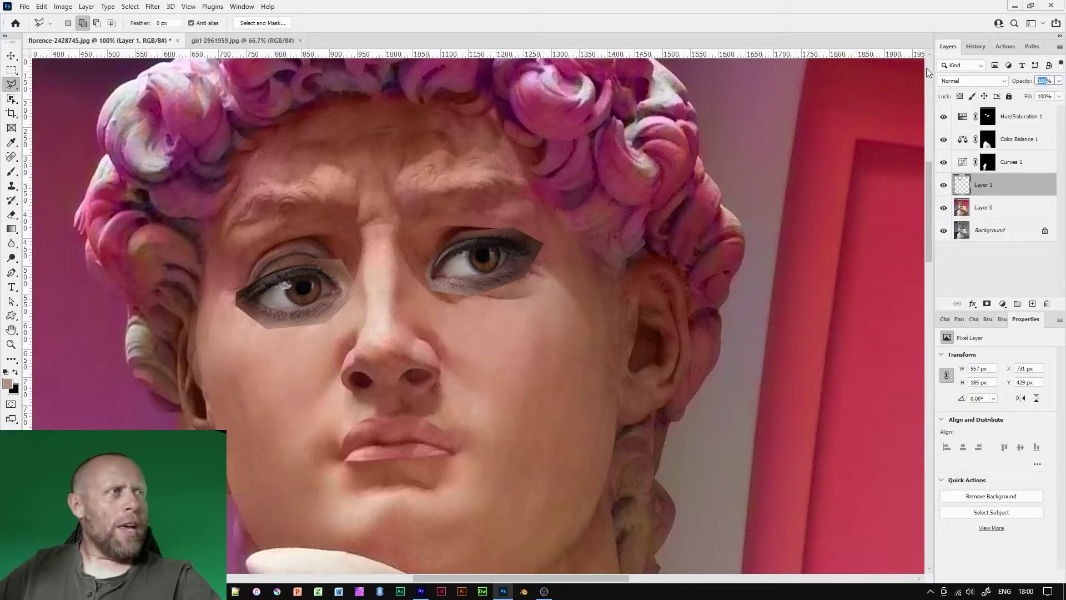
text(50)
key(Return)
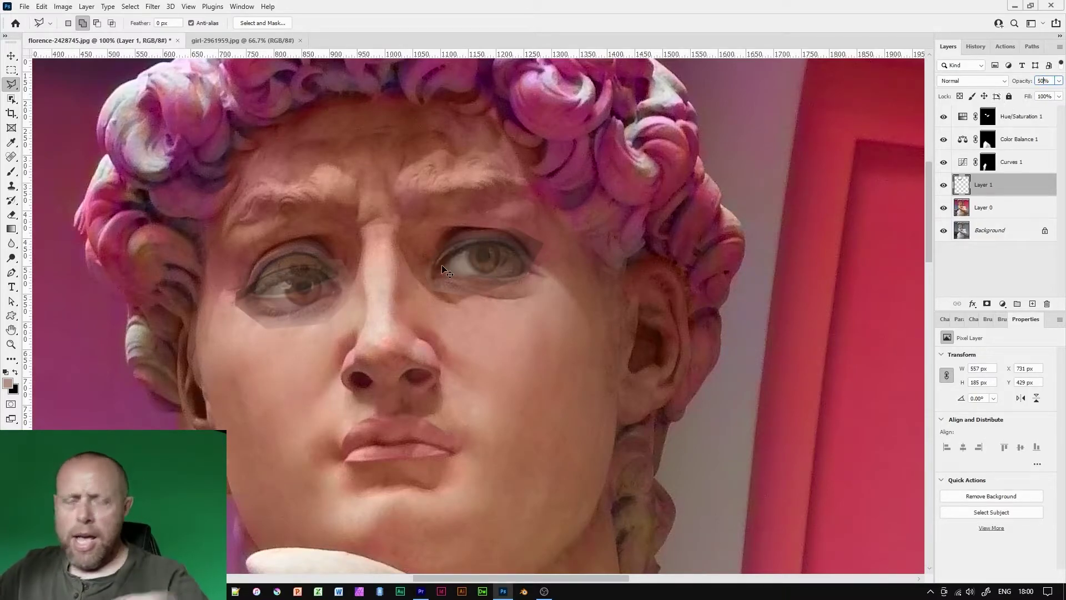
Start a free transform on the eyes, align one iris with the statue's eye nearer the visible ear, and place the reference point there.
key(ctrl+t)
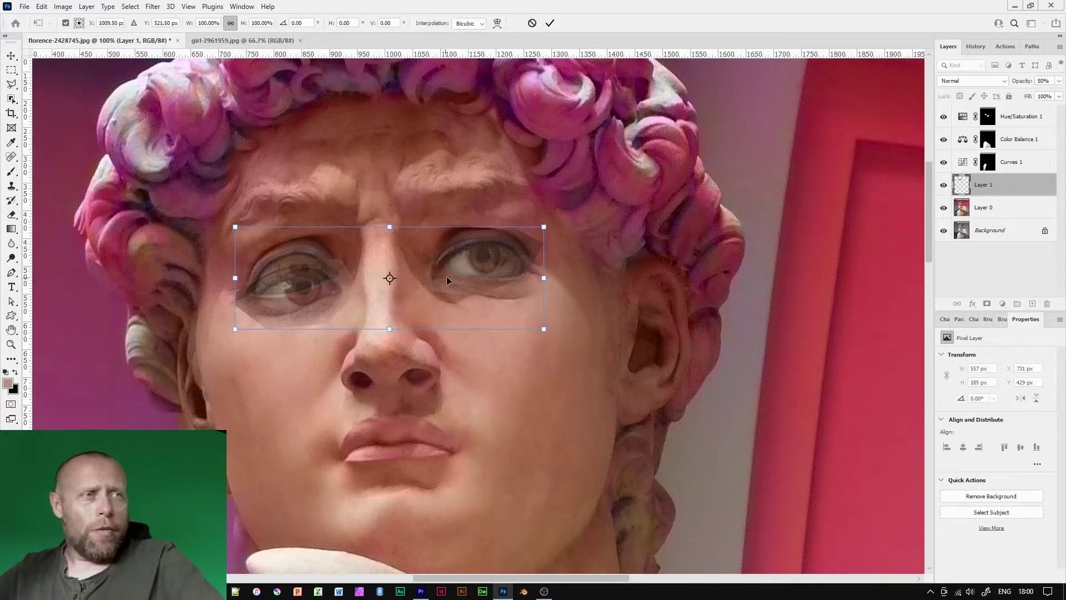
drag(511, 264, 472, 319)
key(ctrl+plus)
key(ctrl+plus)
drag(189, 322, 473, 256)
drag(401, 389, 467, 374)
key(ctrl+1)
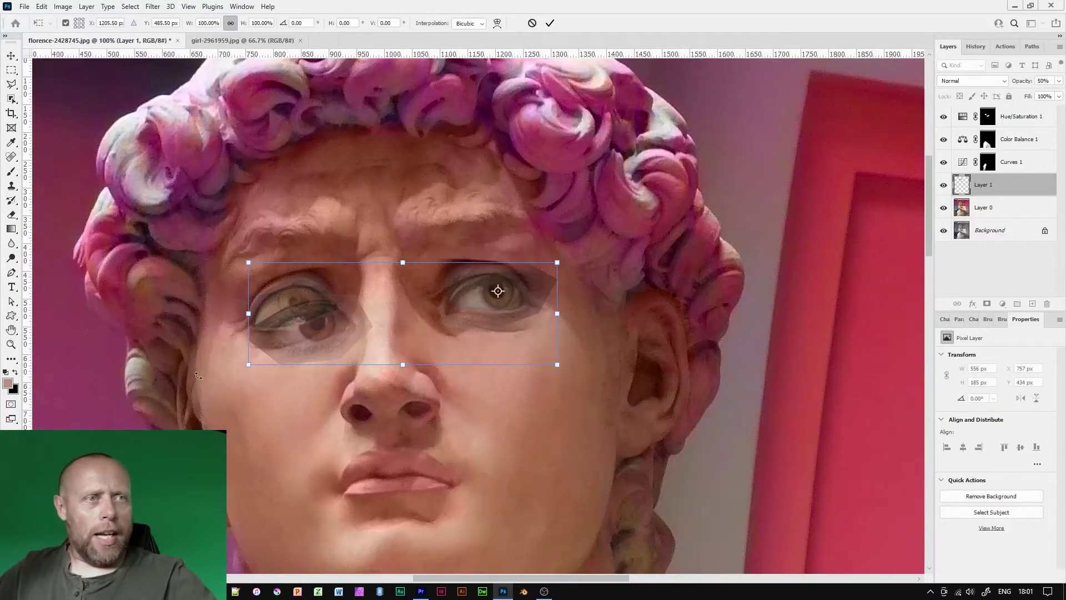
Rotate the eyes 7.14° and scale them to 105.78% to match the statue's eye line, nudge them into place, and apply the transform.
drag(221, 380, 224, 339)
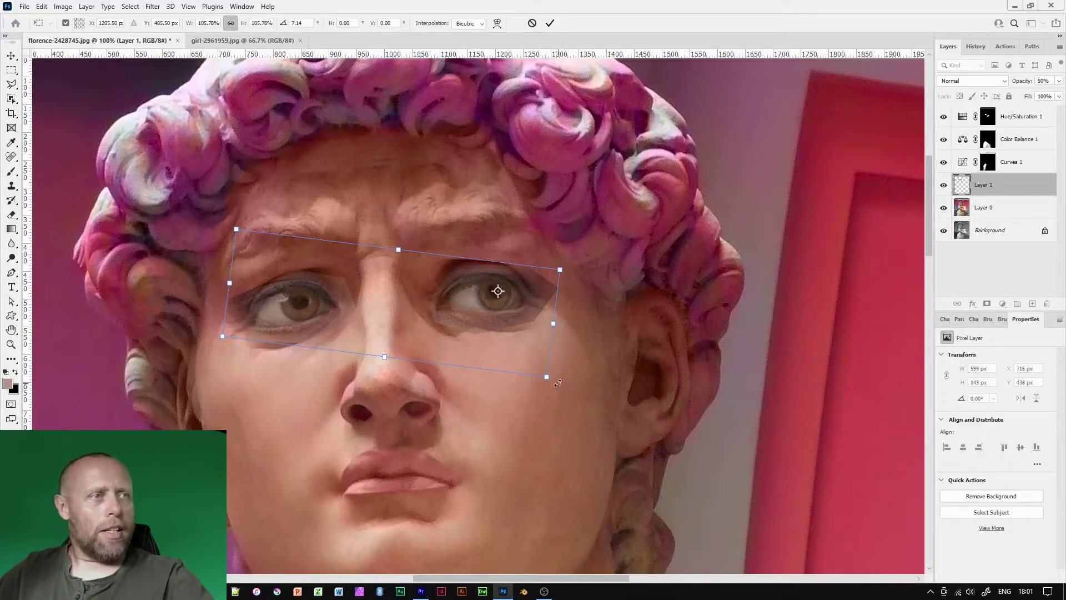
drag(548, 378, 548, 379)
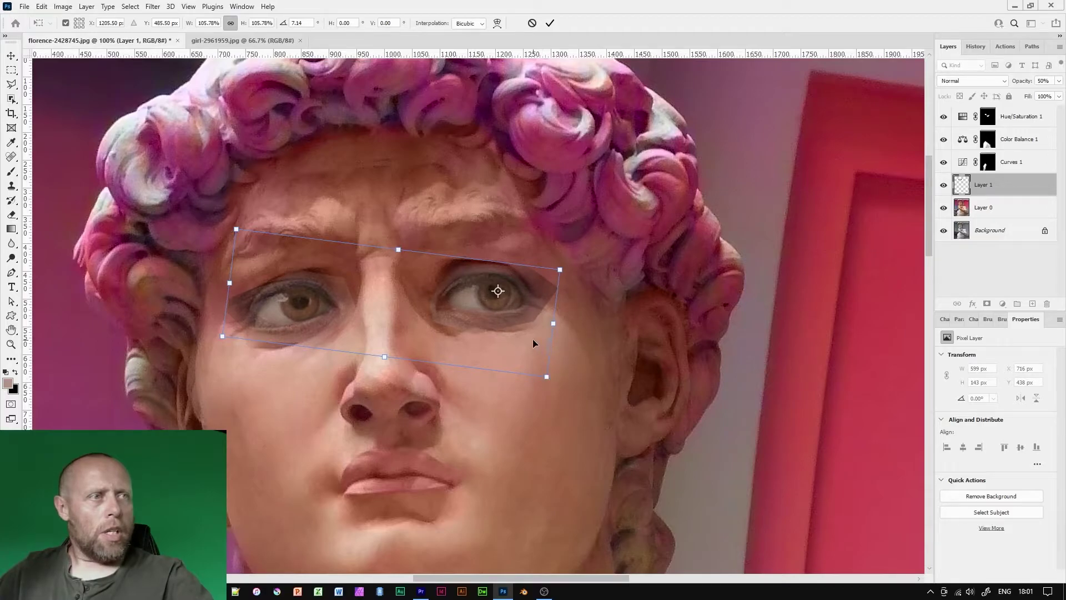
mouse_move(532, 341)
mouse_down()
mouse_move(512, 379)
mouse_move(535, 337)
mouse_up()
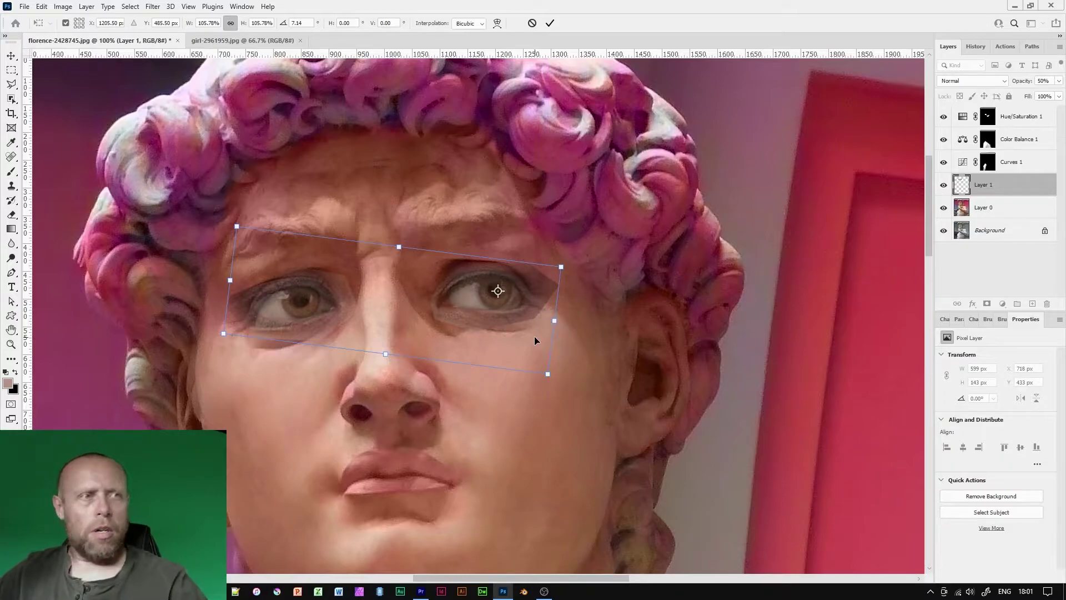
key(Right)
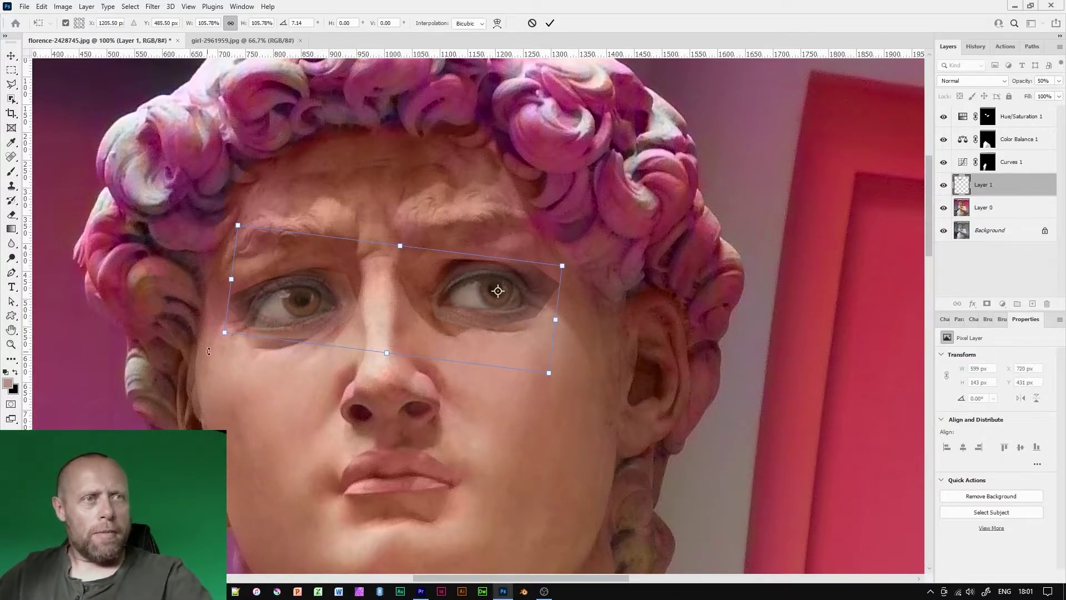
key(Return)
Restore the pasted eyes layer to 100% opacity.
key(l)
click(1059, 81)
click(1055, 95)
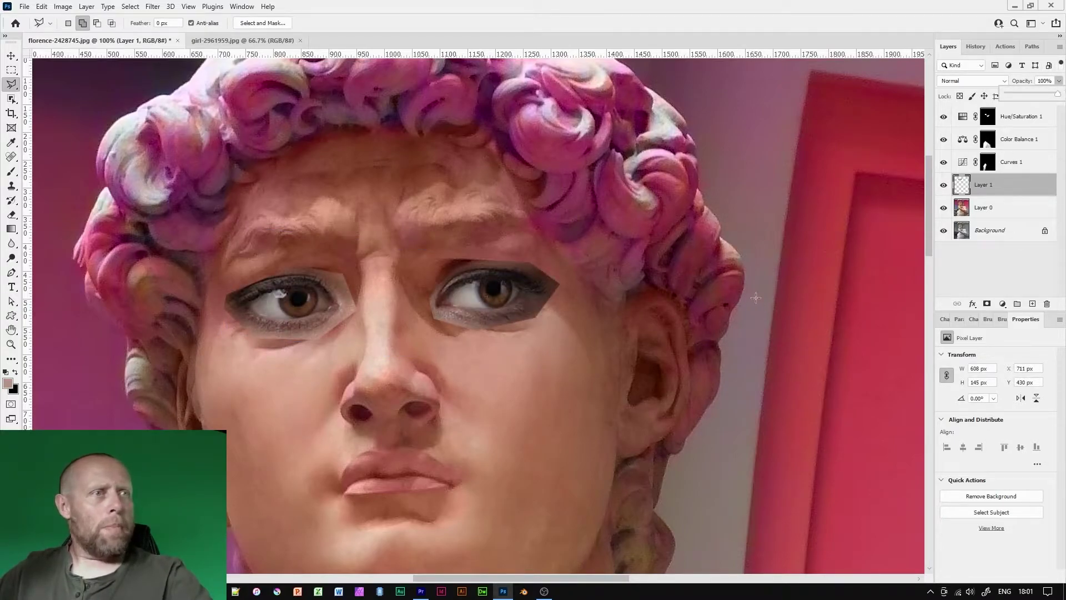
Rename the pasted layer to Eyes and add a white layer mask to it.
key(ctrl+minus)
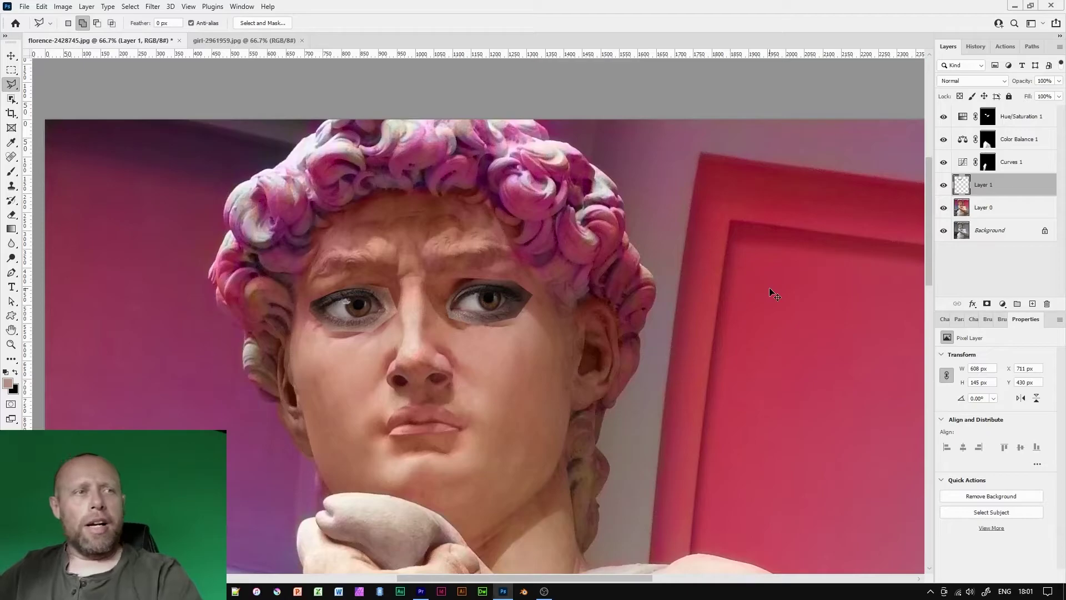
key(ctrl+plus)
key(ctrl+plus)
key(ctrl+plus)
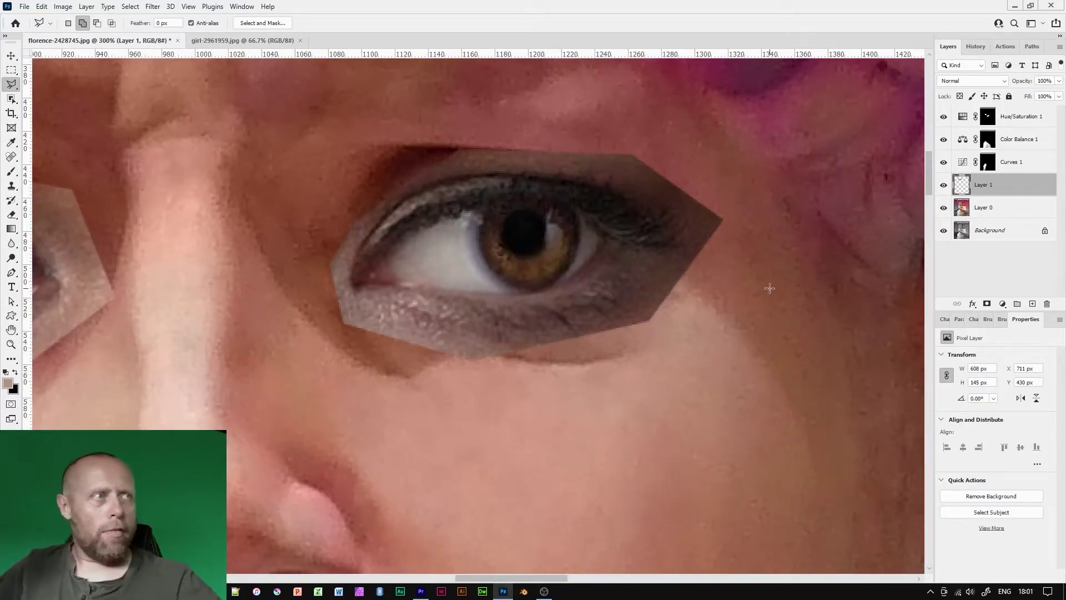
double_click(983, 184)
text(Eyes)
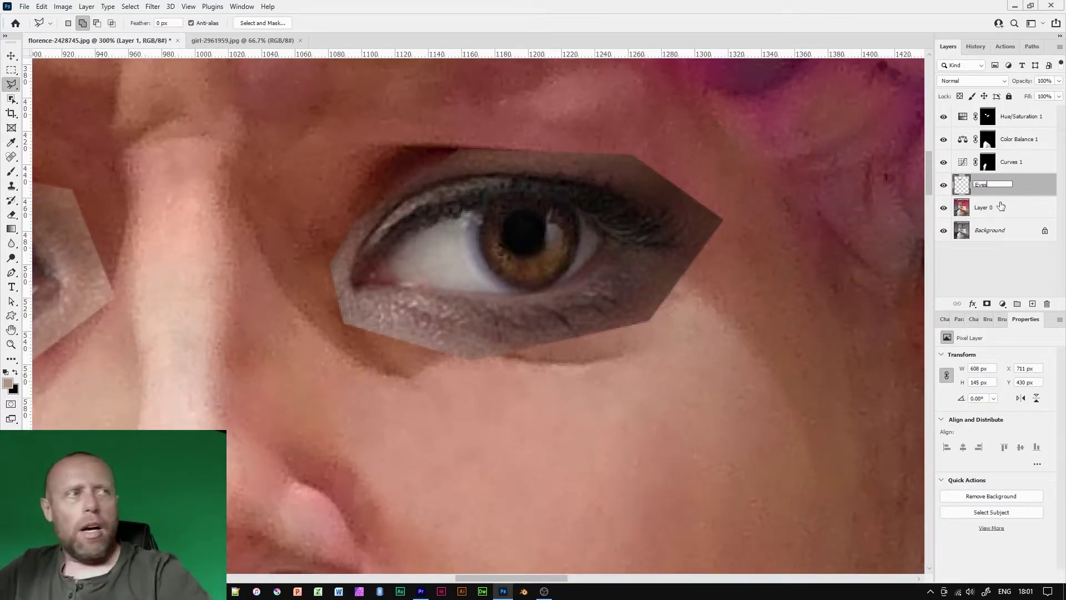
key(Return)
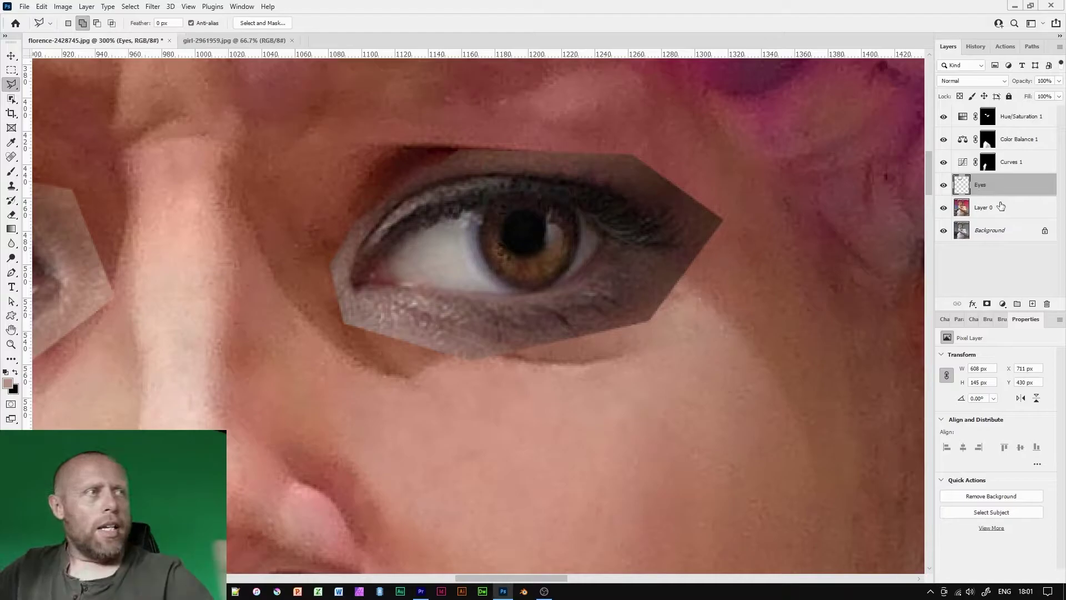
click(988, 303)
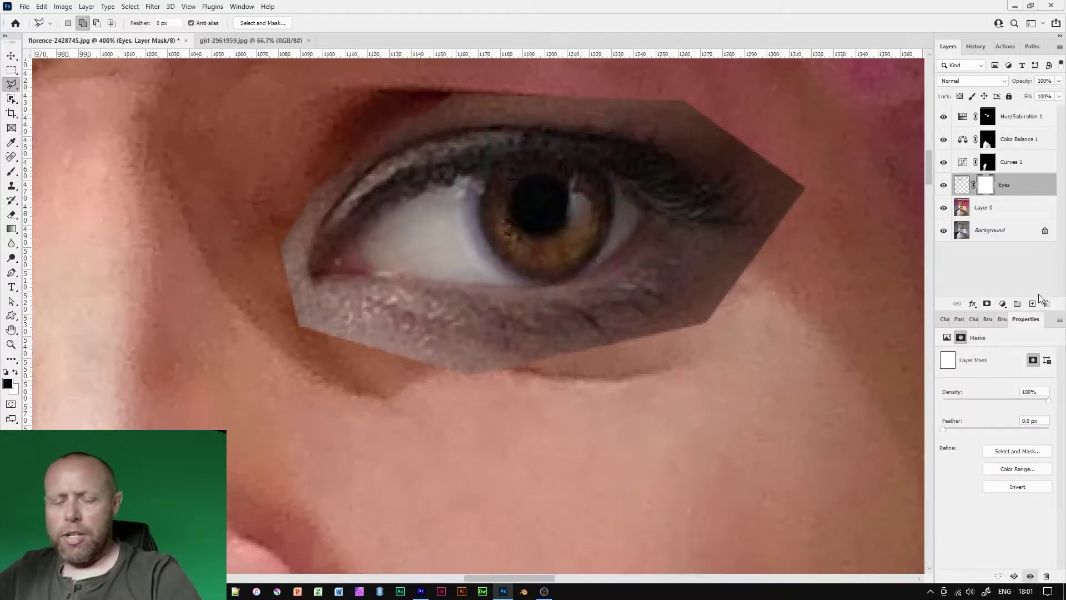
Try to hide the pasted skin below the first eye by painting black on the Eyes mask with a size 20 brush.
key(ctrl+plus)
mouse_move(198, 391)
mouse_down()
mouse_move(450, 339)
mouse_move(583, 341)
mouse_up()
mouse_move(213, 300)
mouse_down()
mouse_move(468, 314)
mouse_move(497, 339)
mouse_up()
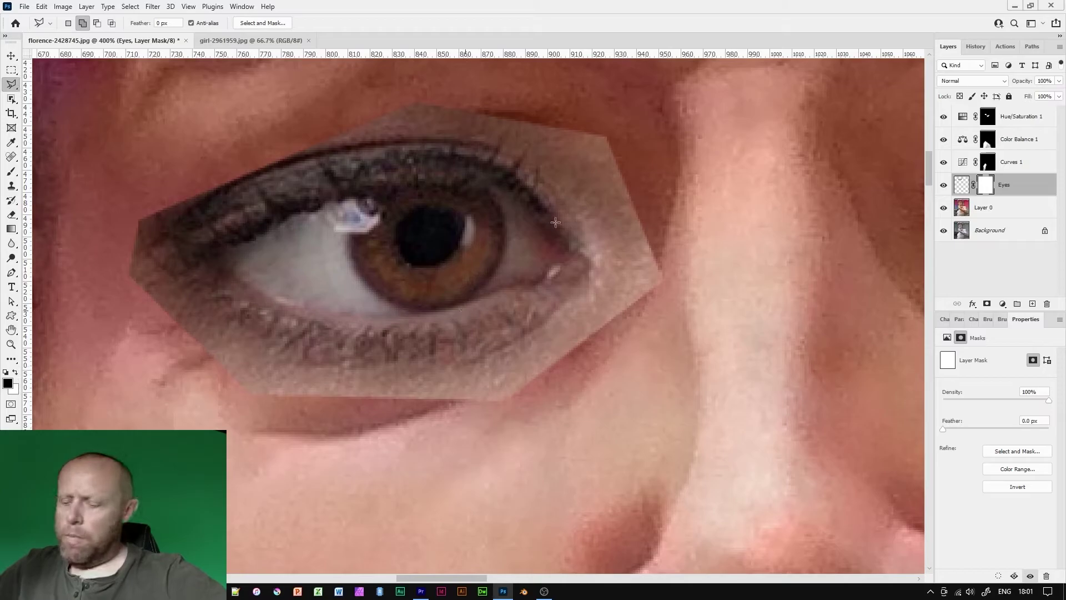
key(b)
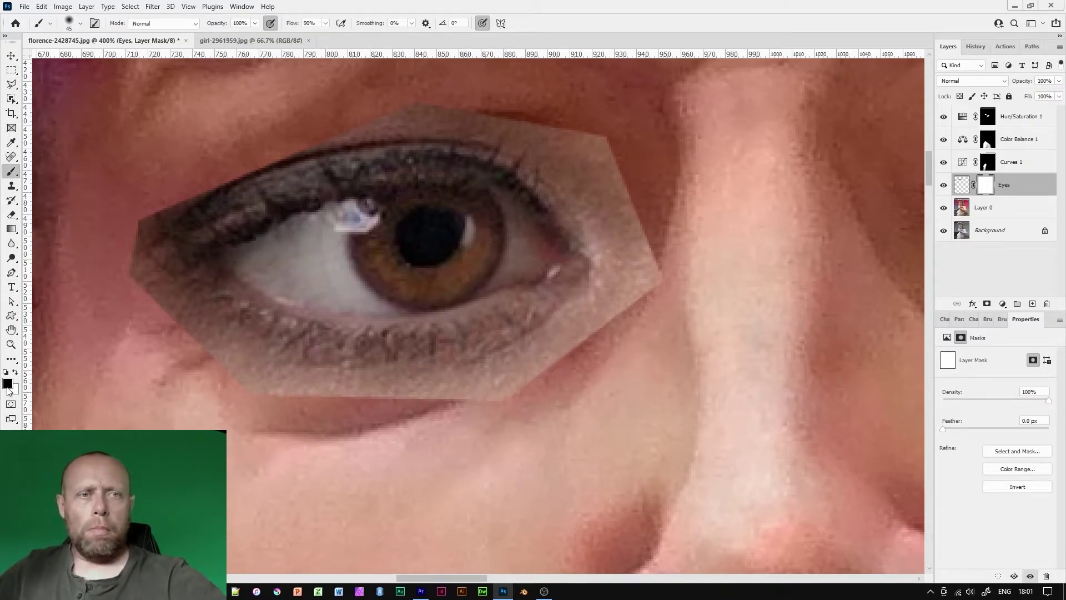
key([)
key([)
key([)
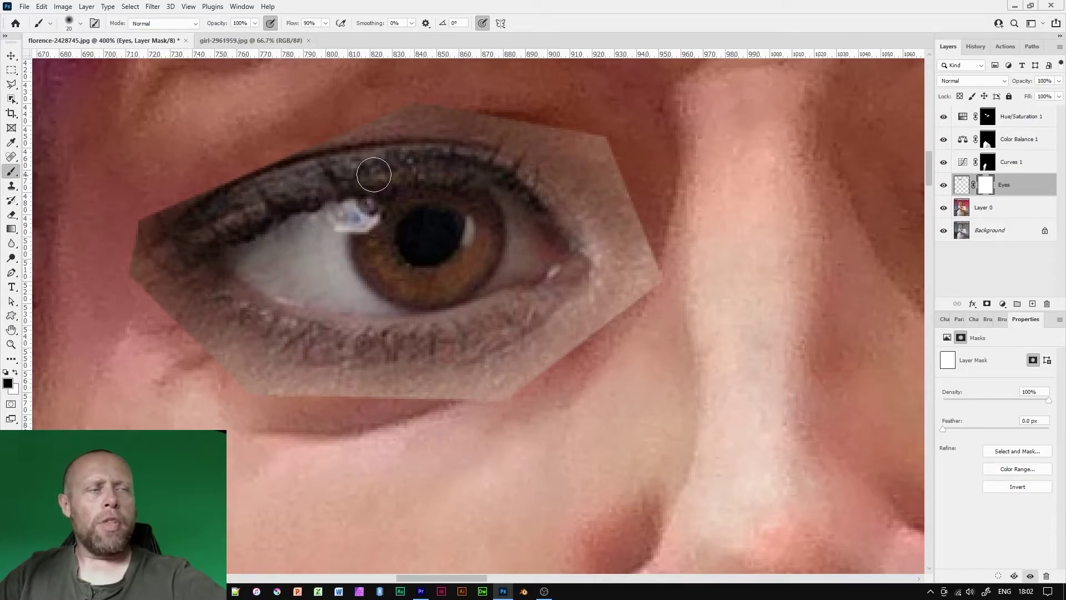
mouse_move(533, 333)
mouse_down()
mouse_move(452, 358)
mouse_move(488, 339)
mouse_move(288, 372)
mouse_move(222, 344)
mouse_move(102, 247)
mouse_move(174, 264)
mouse_up()
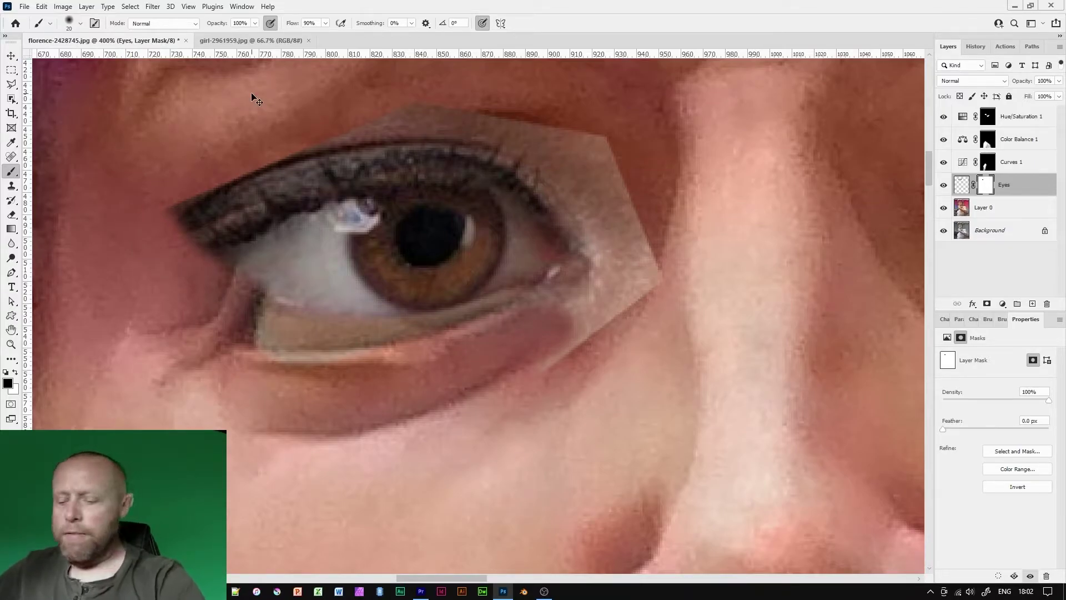
Invert the Eyes mask and paint the remaining visible strip black with a larger brush to hide the pasted eye completely.
key(ctrl+i)
key(bracketright)
key(bracketright)
key(bracketright)
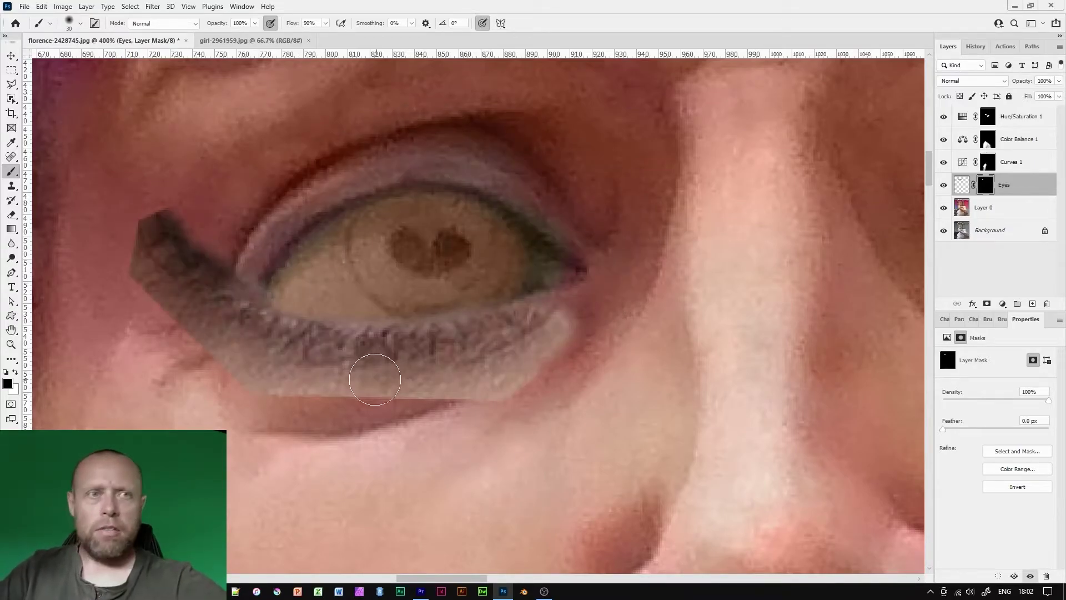
drag(131, 255, 162, 280)
mouse_move(202, 309)
mouse_down()
mouse_move(334, 355)
mouse_move(555, 361)
mouse_move(572, 350)
mouse_up()
Paint white on the Eyes mask with a size 15 brush to reveal the iris and eyeball inside the statue's eyelids.
key(x)
key(bracketleft)
key(bracketleft)
key(bracketleft)
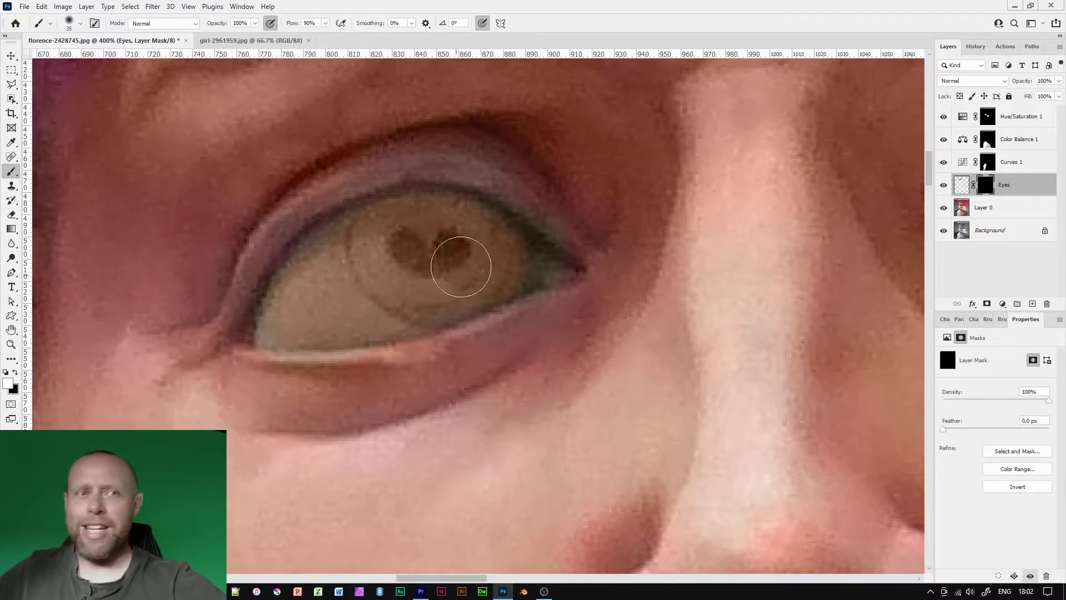
key(bracketleft)
mouse_move(443, 258)
mouse_down()
mouse_move(442, 283)
mouse_move(467, 288)
mouse_move(417, 306)
mouse_move(471, 262)
mouse_move(358, 257)
mouse_move(412, 232)
mouse_move(338, 246)
mouse_move(293, 302)
mouse_move(302, 318)
mouse_move(376, 310)
mouse_move(383, 250)
mouse_move(408, 227)
mouse_move(469, 225)
mouse_move(404, 212)
mouse_move(383, 221)
mouse_move(442, 213)
mouse_move(434, 207)
mouse_move(511, 242)
mouse_move(478, 247)
mouse_move(493, 256)
mouse_move(541, 261)
mouse_up()
mouse_move(857, 210)
mouse_down()
mouse_move(488, 238)
mouse_move(113, 295)
mouse_up()
mouse_move(371, 283)
mouse_down()
mouse_move(402, 272)
mouse_move(382, 267)
mouse_move(291, 308)
mouse_move(330, 279)
mouse_move(502, 267)
mouse_move(502, 285)
mouse_move(549, 326)
mouse_move(453, 339)
mouse_move(400, 331)
mouse_move(519, 350)
mouse_move(289, 340)
mouse_move(296, 370)
mouse_move(274, 333)
mouse_up()
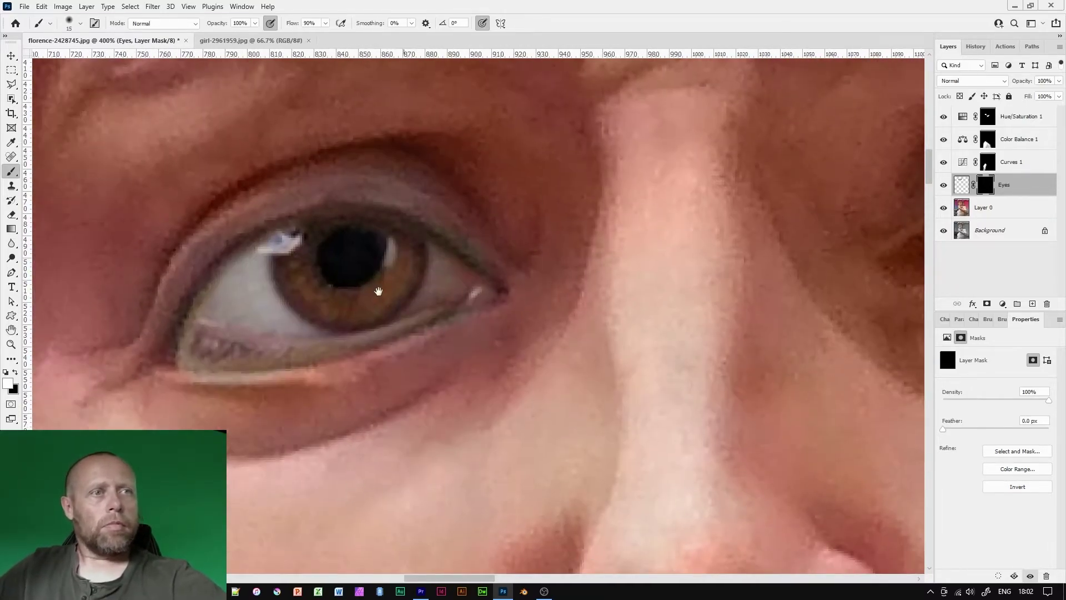
Reveal the first eye's outer corner on the Eyes mask and cover its lower lashes with sampled eye-white tones at 50% opacity.
mouse_move(189, 358)
mouse_down()
mouse_move(424, 309)
mouse_move(457, 285)
mouse_move(244, 344)
mouse_move(230, 332)
mouse_move(224, 348)
mouse_move(246, 351)
mouse_up()
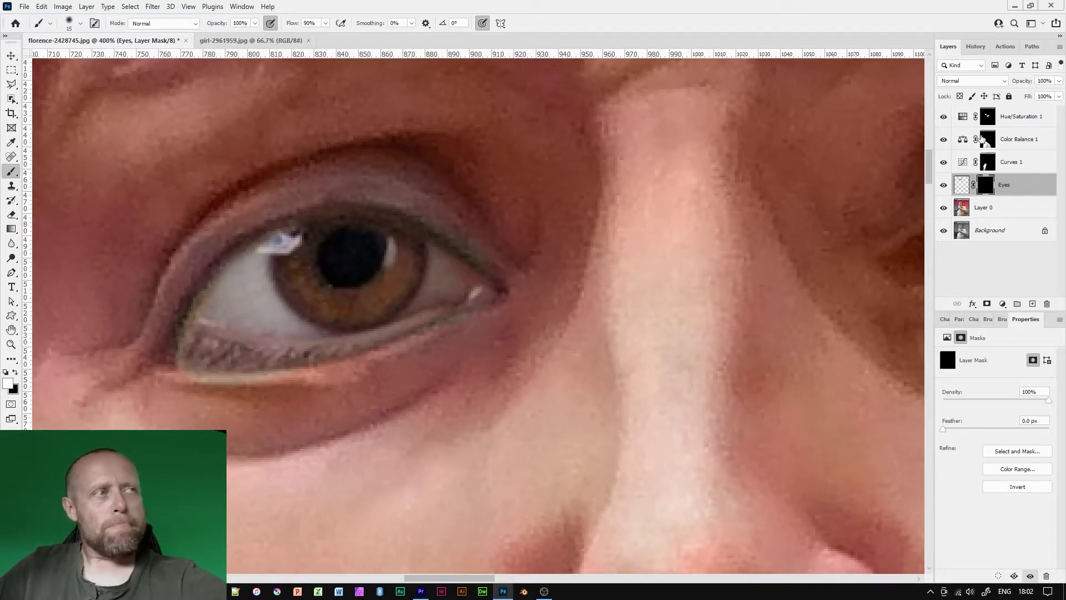
click(963, 188)
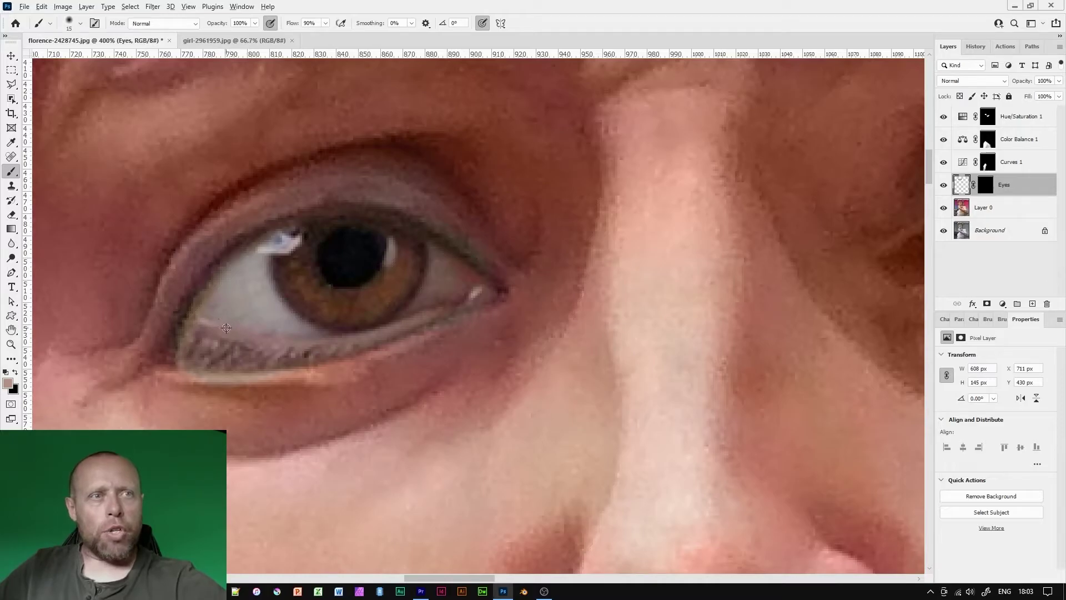
key(5)
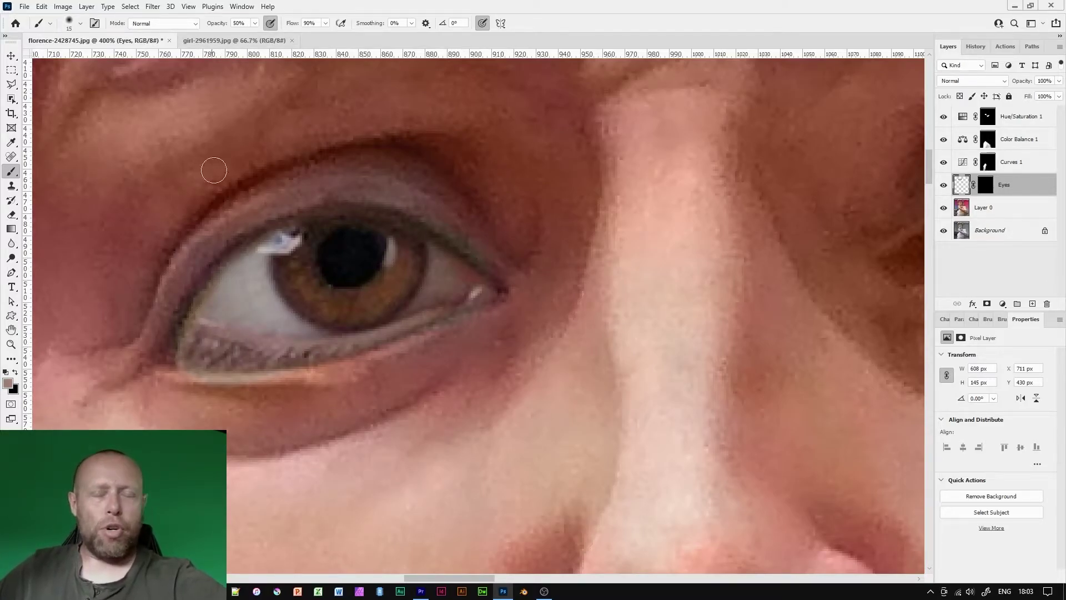
alt+click(219, 314)
mouse_move(207, 348)
mouse_down()
mouse_move(206, 339)
mouse_move(231, 339)
mouse_move(236, 353)
mouse_move(258, 340)
mouse_move(247, 352)
mouse_move(315, 347)
mouse_move(309, 336)
mouse_up()
alt+click(246, 317)
mouse_move(246, 317)
mouse_down()
mouse_move(298, 326)
mouse_move(237, 332)
mouse_move(296, 330)
mouse_move(225, 322)
mouse_move(227, 305)
mouse_move(222, 347)
mouse_move(204, 359)
mouse_move(300, 344)
mouse_move(266, 350)
mouse_move(297, 333)
mouse_up()
Retouch the first eye's inner corner and the area under its iris with sampled colours, using a smaller brush at 20% opacity.
alt+click(453, 316)
key(bracketleft)
key(bracketleft)
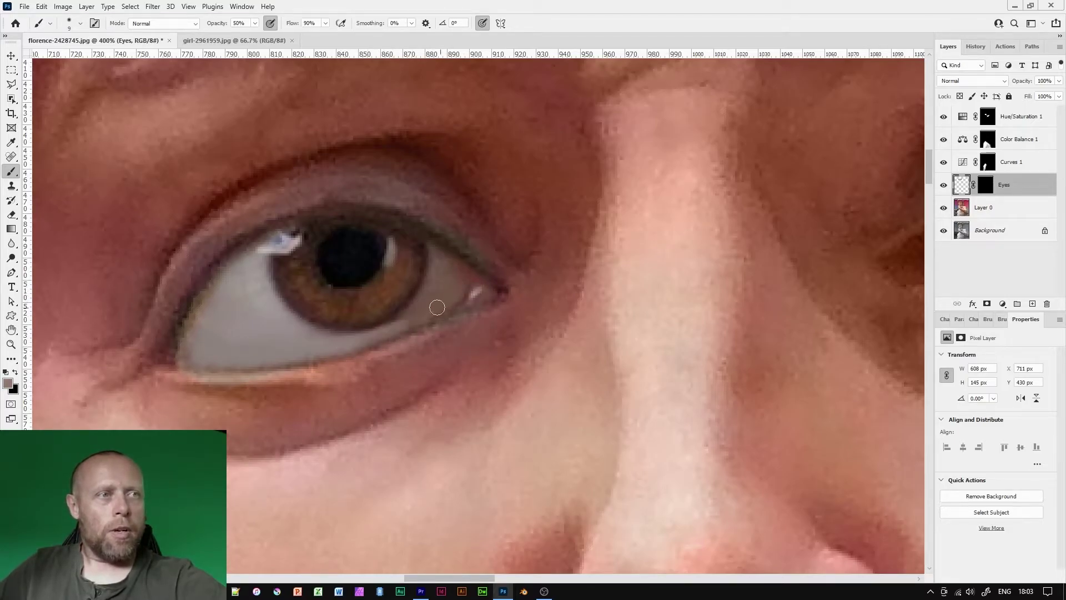
alt+click(428, 302)
alt+click(363, 331)
key(2)
key(bracketleft)
key(bracketleft)
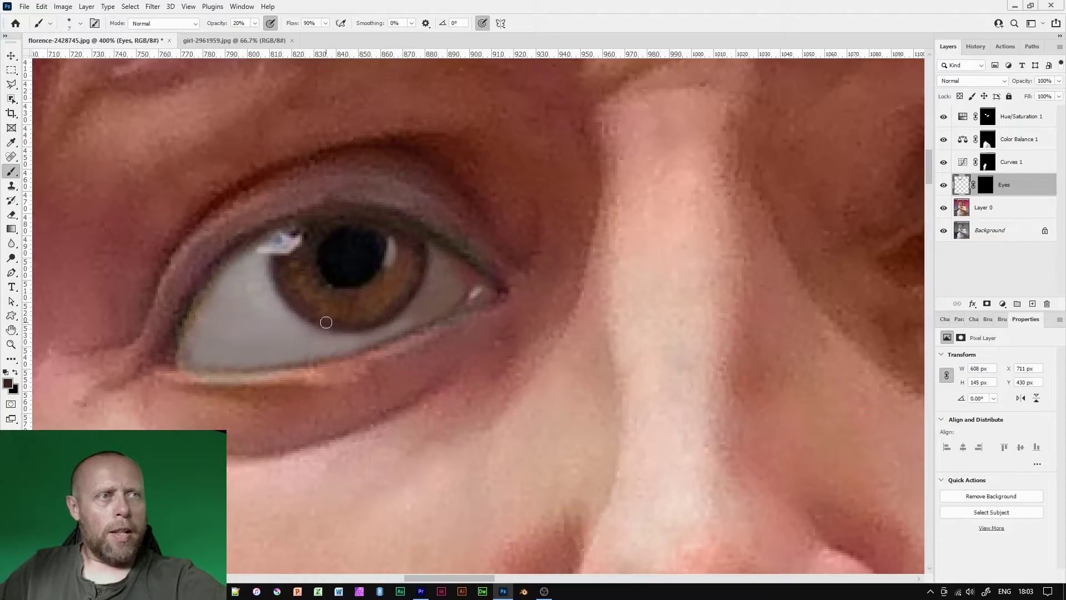
alt+click(240, 310)
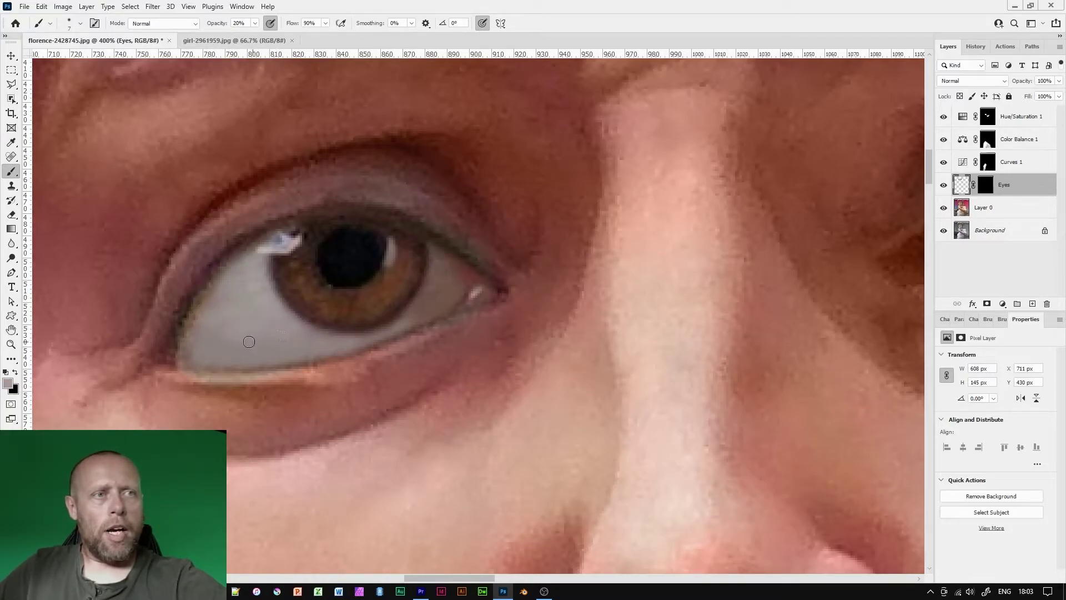
alt+click(305, 333)
Blend the second eye's inner corner on the Eyes layer with repeatedly sampled colours at 50% opacity, and set the brush to 20%.
drag(569, 271, 182, 299)
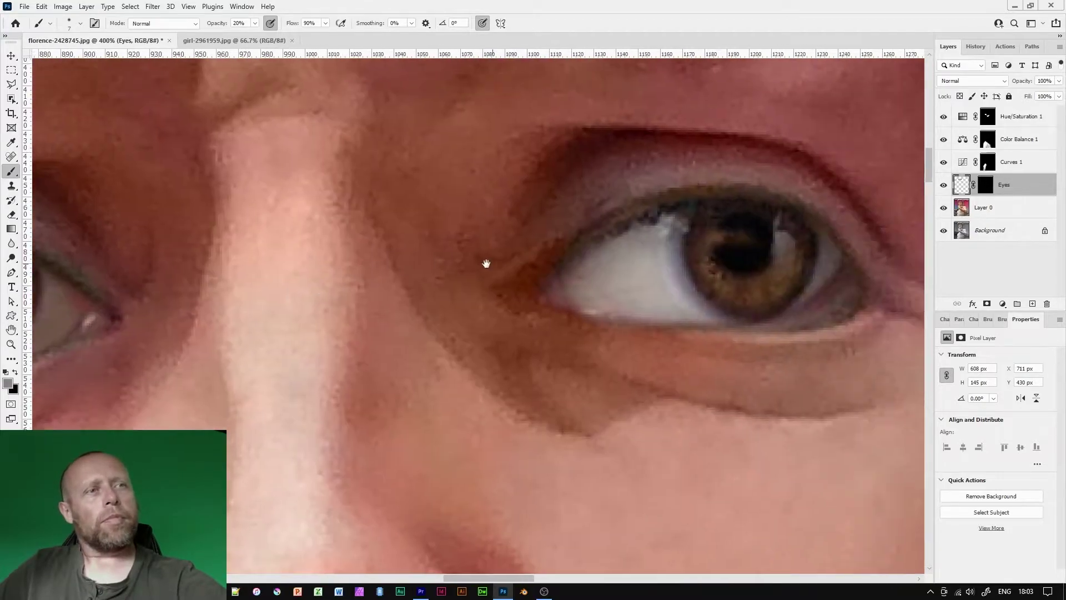
drag(497, 266, 428, 267)
alt+click(566, 285)
key(5)
mouse_move(539, 311)
mouse_down()
mouse_move(575, 307)
mouse_move(583, 292)
mouse_move(567, 311)
mouse_move(568, 282)
mouse_move(538, 321)
mouse_move(564, 305)
mouse_move(558, 298)
mouse_move(578, 280)
mouse_move(544, 317)
mouse_move(570, 273)
mouse_move(534, 326)
mouse_move(545, 302)
mouse_move(583, 294)
mouse_up()
alt+click(565, 282)
alt+click(576, 281)
alt+click(545, 316)
alt+click(538, 305)
alt+click(563, 306)
key(2)
Examine the blended eyes and skin tones across the statue's head and upper body.
key(ctrl+0)
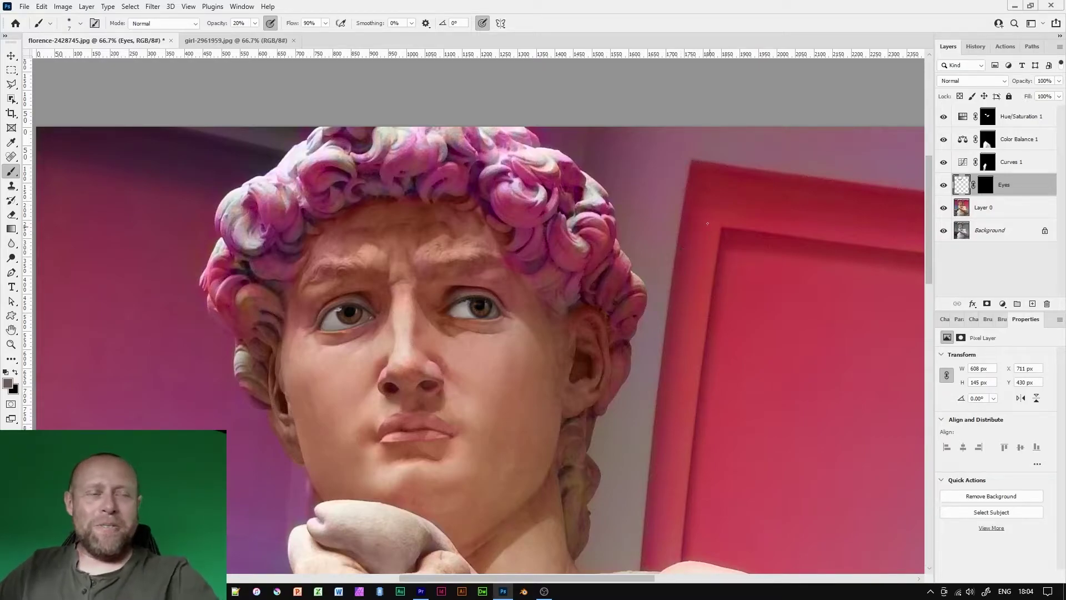
drag(600, 343, 624, 308)
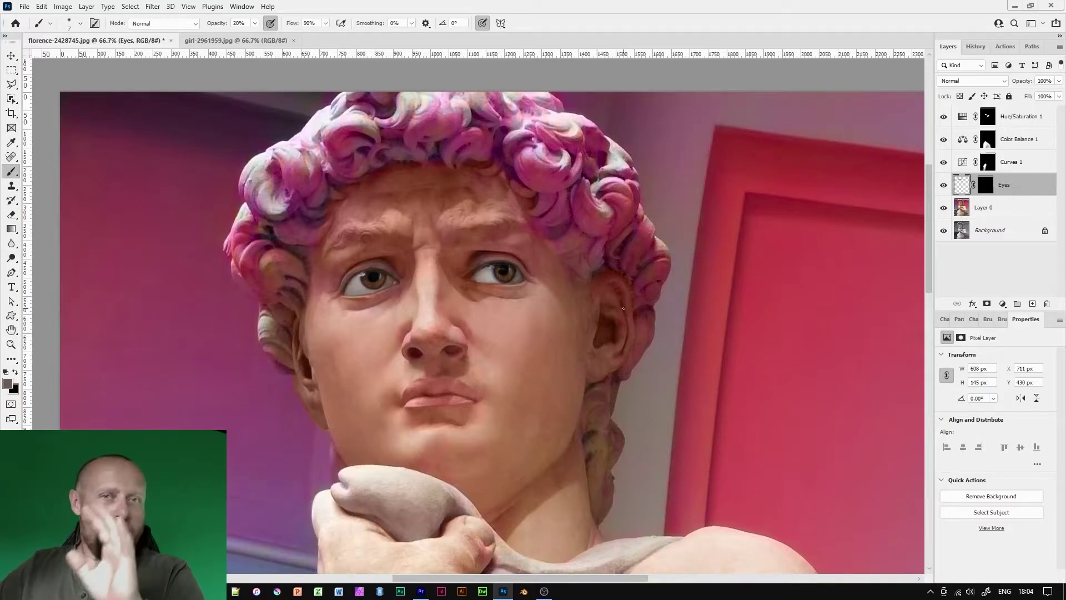
key(ctrl+minus)
key(ctrl+minus)
key(ctrl+minus)
key(ctrl+minus)
key(ctrl+plus)
key(ctrl+plus)
key(ctrl+plus)
key(ctrl+plus)
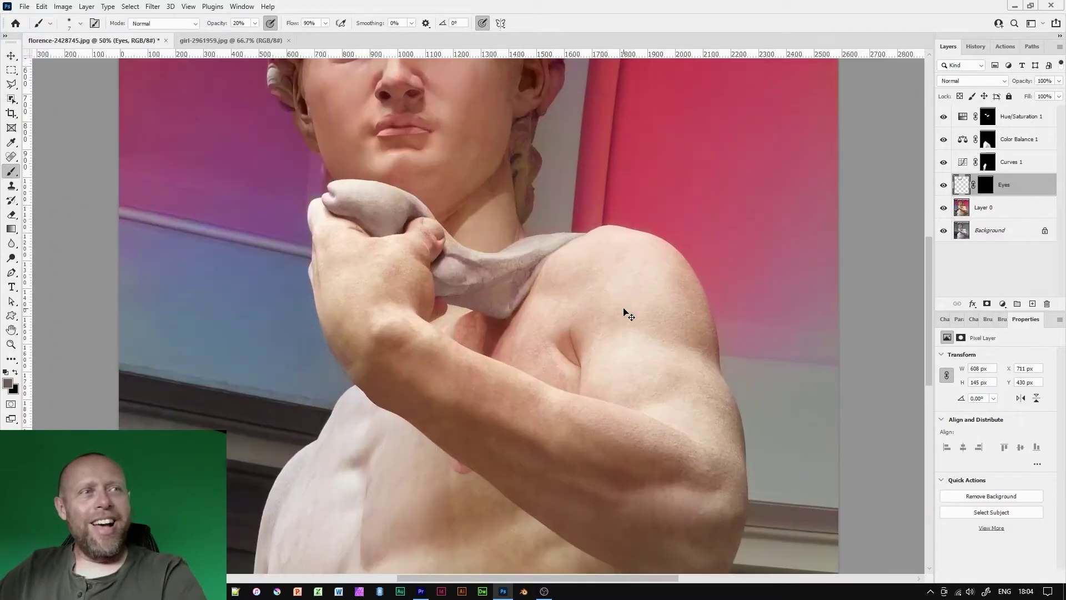
scroll(623, 308, up, 5)
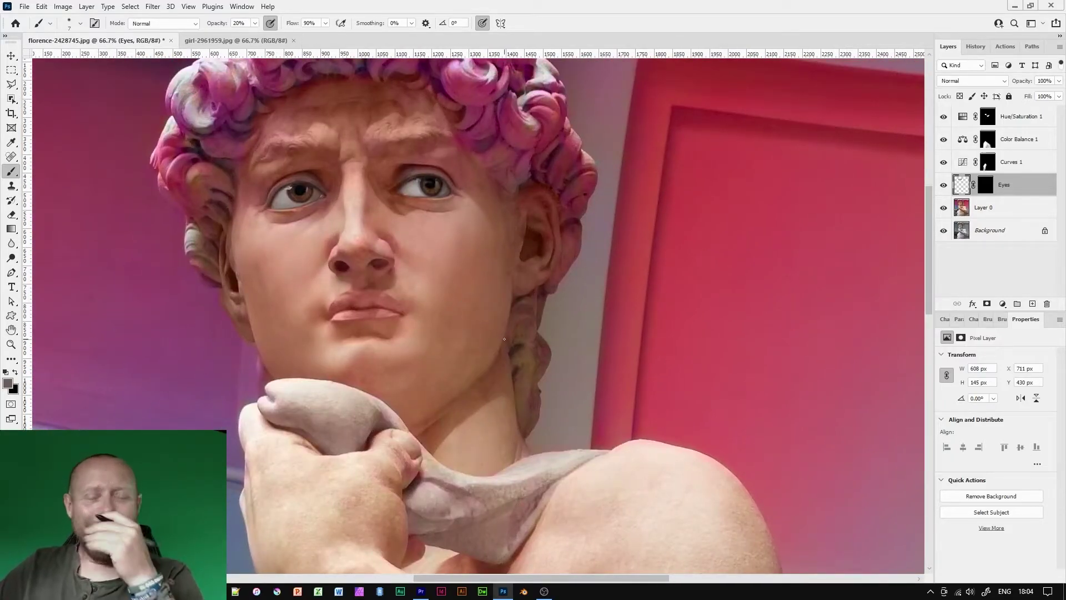
scroll(504, 338, up, 3)
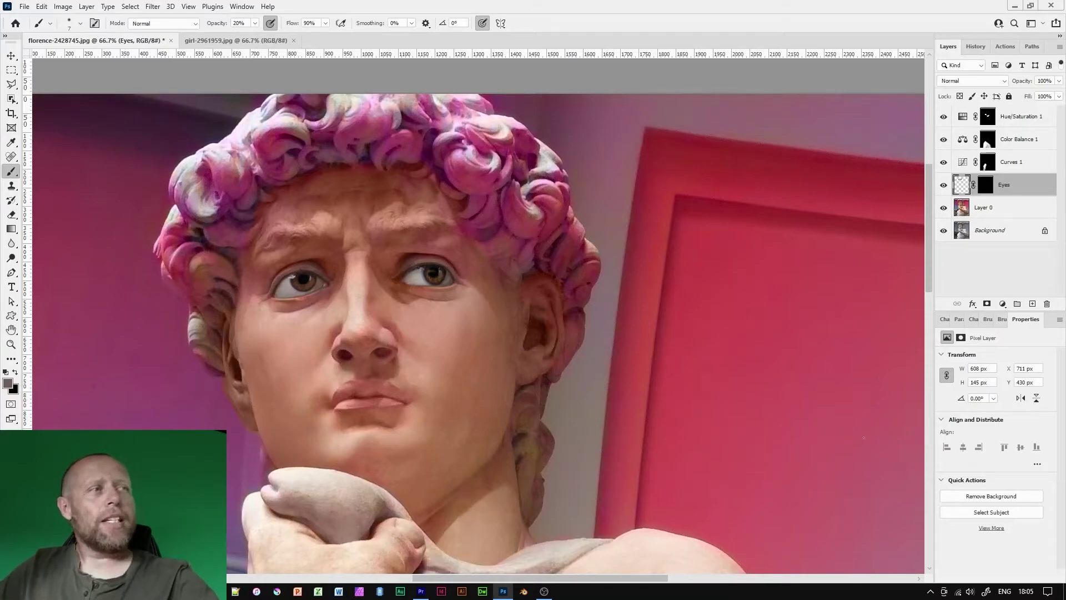
Add a Hue/Saturation adjustment layer above Eyes with saturation -79 and invert its mask to black.
click(1002, 304)
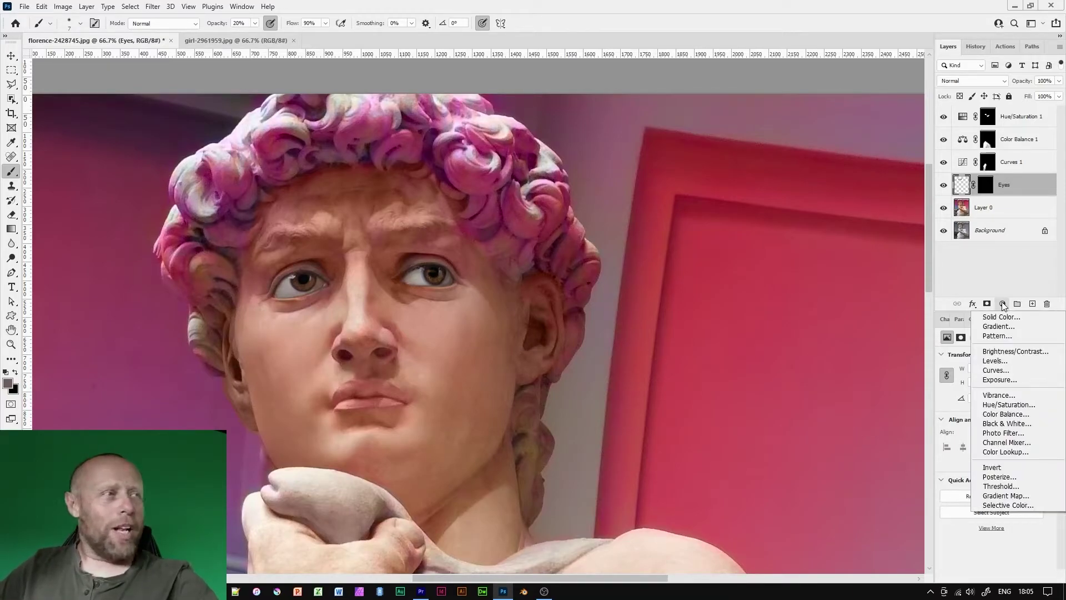
click(1009, 405)
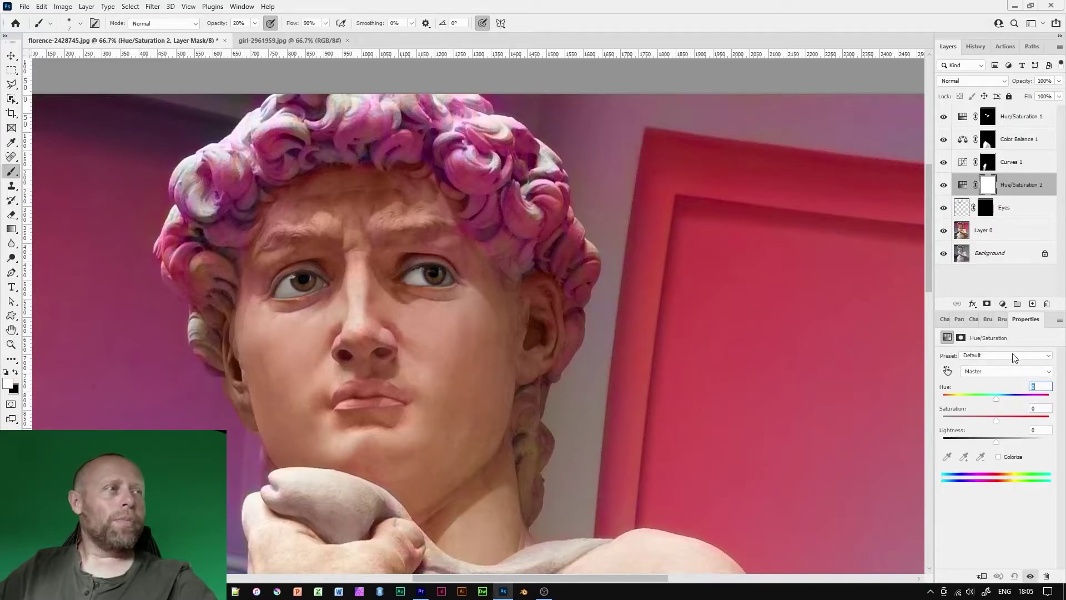
drag(994, 417, 858, 419)
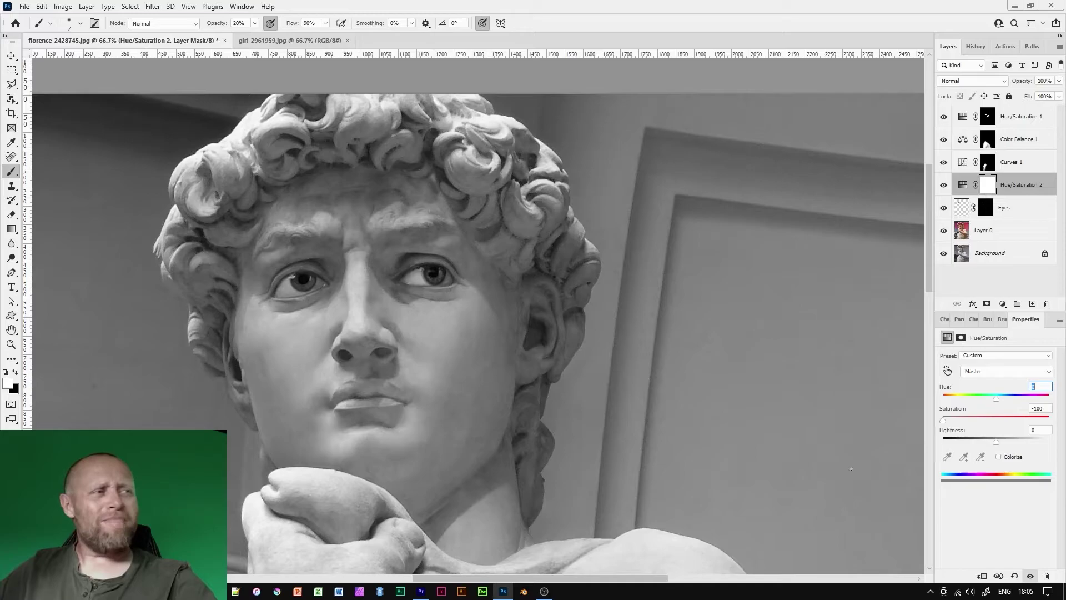
click(954, 419)
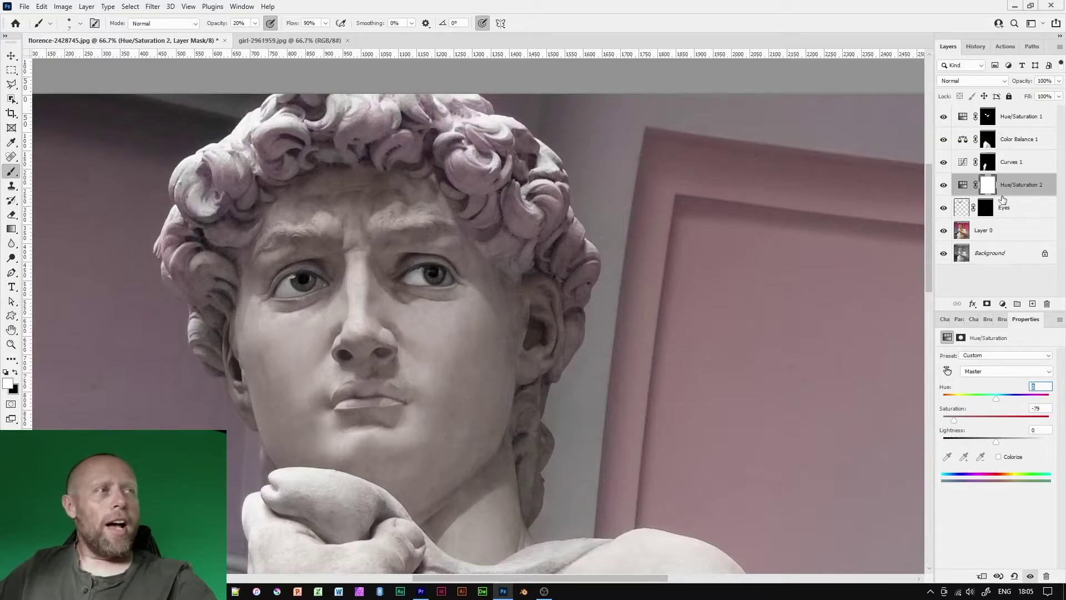
key(ctrl+i)
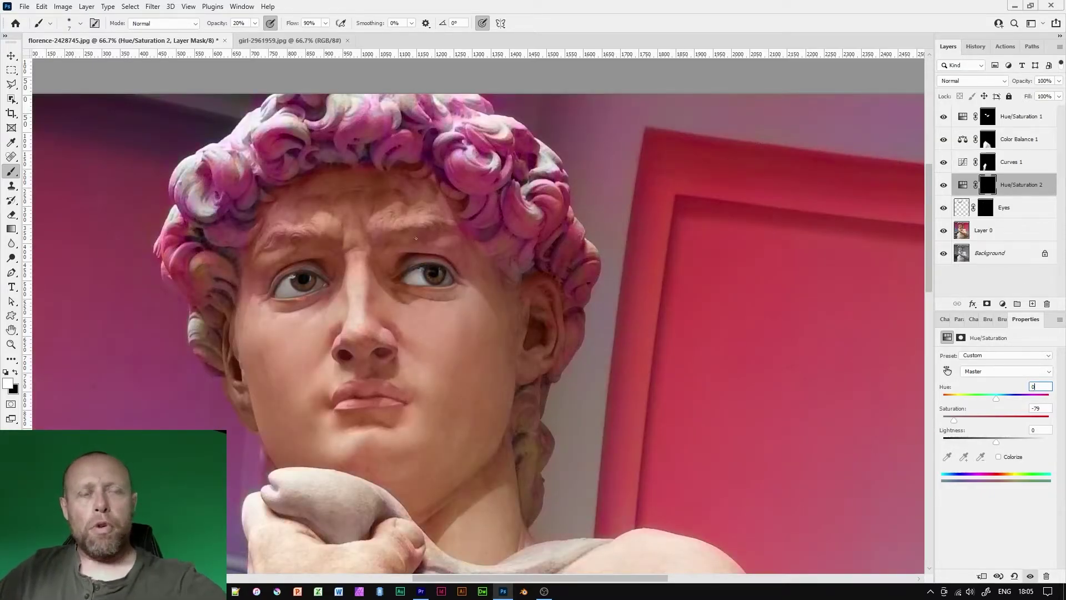
Paint white on the new Hue/Saturation mask at 100% opacity with a size 80 brush to desaturate the curls above the first eye's side.
key(ctrl+plus)
drag(457, 244, 537, 376)
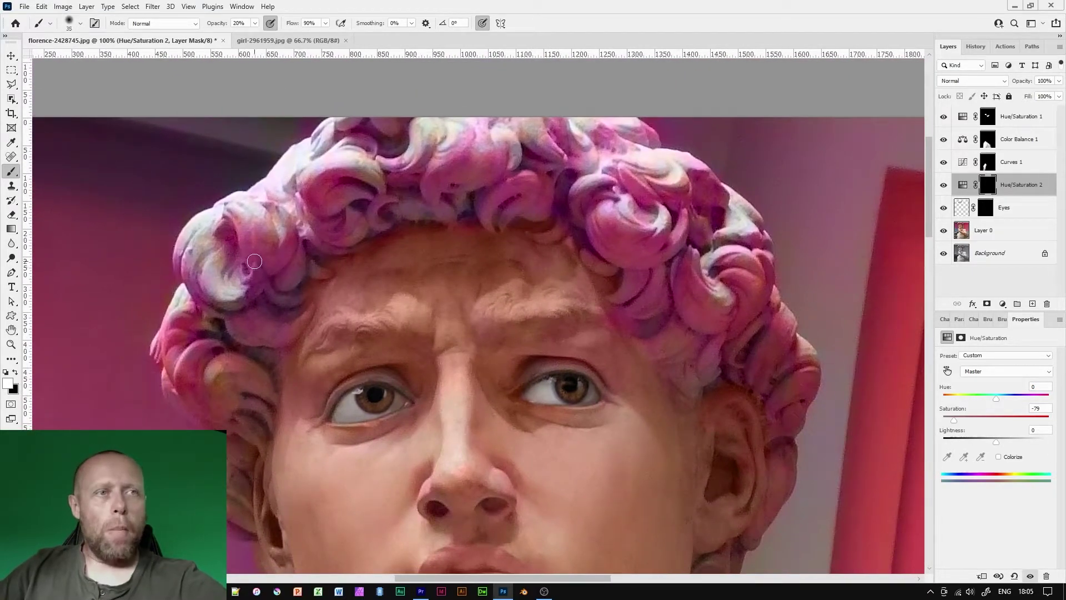
key(0)
key(bracketright)
key(bracketright)
key(bracketright)
mouse_move(255, 245)
mouse_down()
mouse_move(227, 302)
mouse_move(284, 238)
mouse_move(270, 236)
mouse_move(238, 292)
mouse_move(274, 215)
mouse_move(222, 283)
mouse_move(228, 345)
mouse_move(277, 178)
mouse_move(247, 274)
mouse_move(213, 277)
mouse_move(244, 357)
mouse_move(254, 303)
mouse_move(261, 334)
mouse_move(289, 310)
mouse_move(241, 378)
mouse_move(239, 415)
mouse_up()
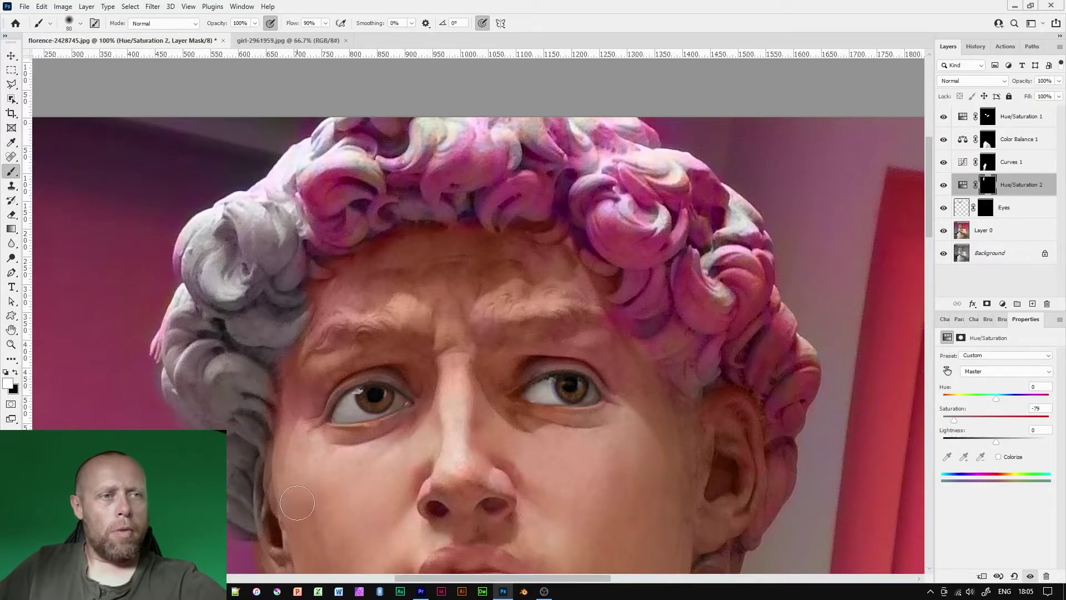
mouse_move(290, 205)
mouse_down()
mouse_move(342, 226)
mouse_move(314, 253)
mouse_up()
Continue painting white on the mask over the top curls and the hair down around the visible ear.
mouse_move(377, 223)
mouse_down()
mouse_move(262, 329)
mouse_move(461, 283)
mouse_move(521, 355)
mouse_move(500, 306)
mouse_up()
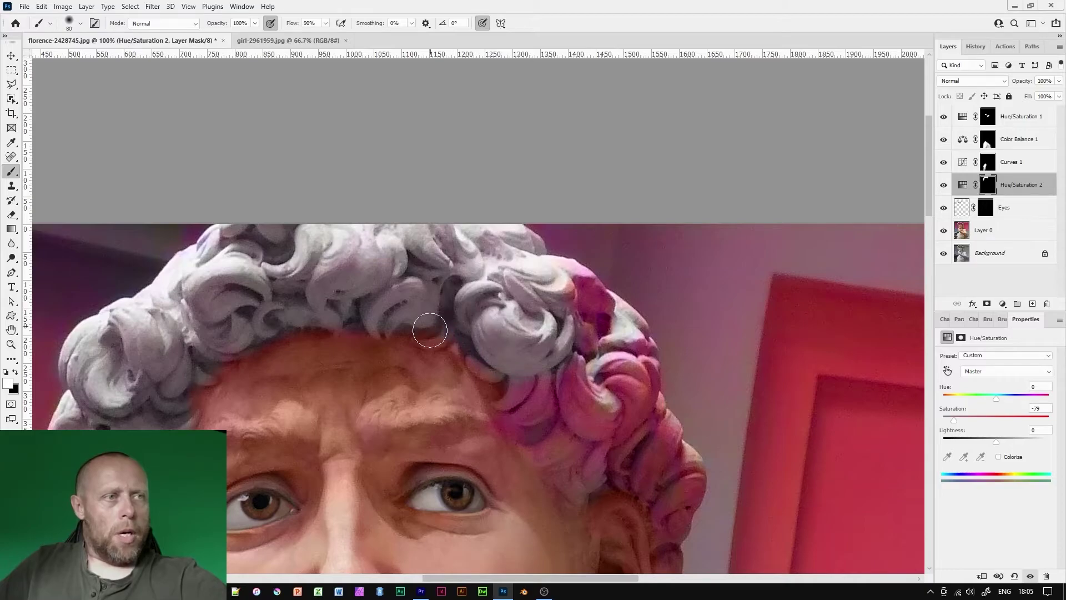
mouse_move(553, 357)
mouse_down()
mouse_move(578, 448)
mouse_move(594, 294)
mouse_up()
mouse_move(674, 485)
mouse_down()
mouse_move(595, 355)
mouse_move(614, 397)
mouse_up()
drag(589, 489, 612, 371)
drag(611, 311, 551, 438)
Refine the hair mask along the curls, forehead and background by alternating black and white strokes, lowering the brush opacity to 20%.
key(x)
key(x)
drag(551, 498, 568, 226)
key(x)
drag(389, 278, 515, 392)
mouse_move(467, 69)
mouse_down()
mouse_move(372, 381)
mouse_move(403, 344)
mouse_up()
key(2)
key(x)
drag(562, 278, 586, 318)
drag(234, 242, 163, 335)
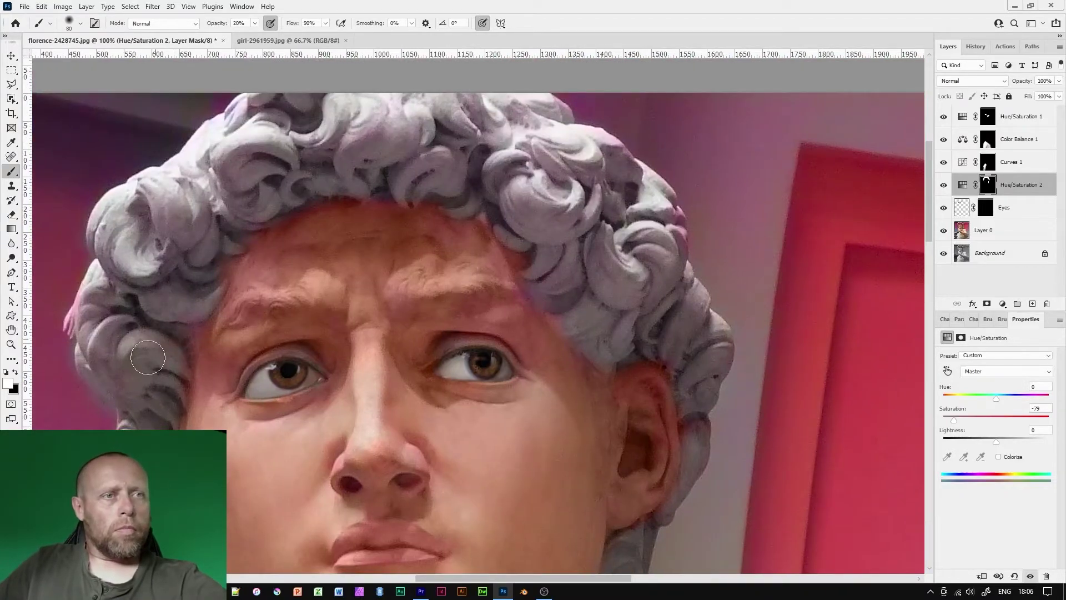
key(x)
mouse_move(378, 195)
mouse_down()
mouse_move(462, 188)
mouse_move(498, 225)
mouse_up()
key(x)
key(ctrl+minus)
key(ctrl+minus)
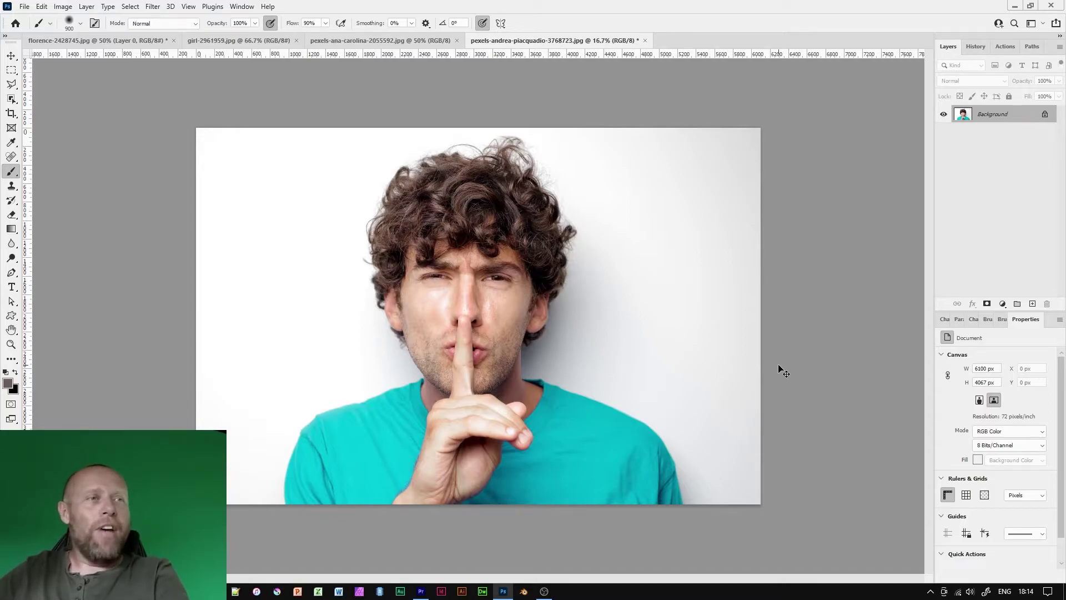
Select the curly-haired man's head in the portrait with the Object Selection tool and check the selection in Quick Mask.
key(ctrl+plus)
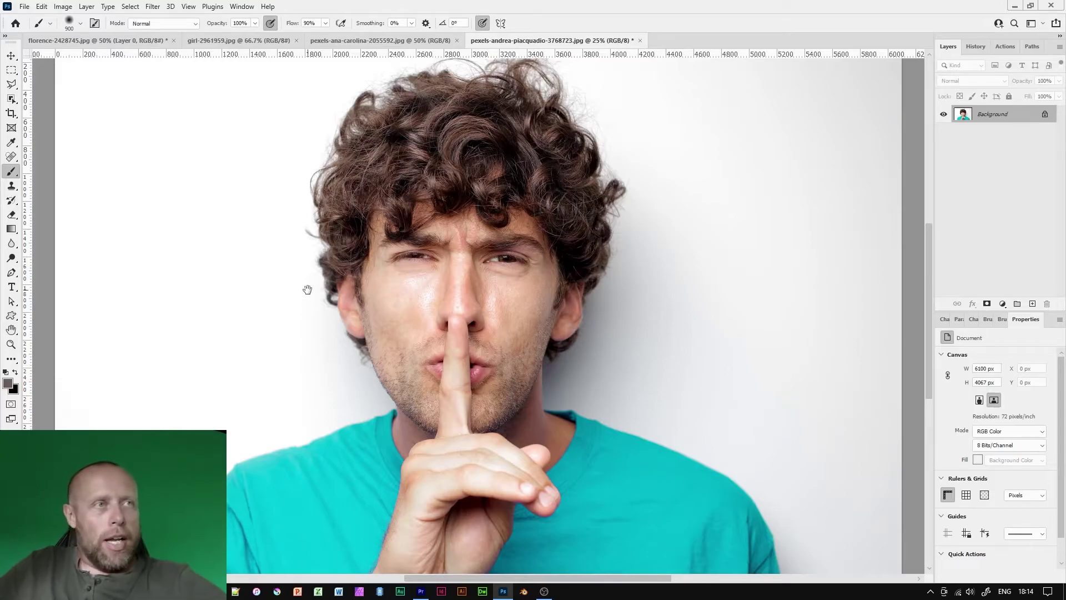
scroll(307, 294, up, 2)
click(132, 42)
drag(426, 259, 422, 326)
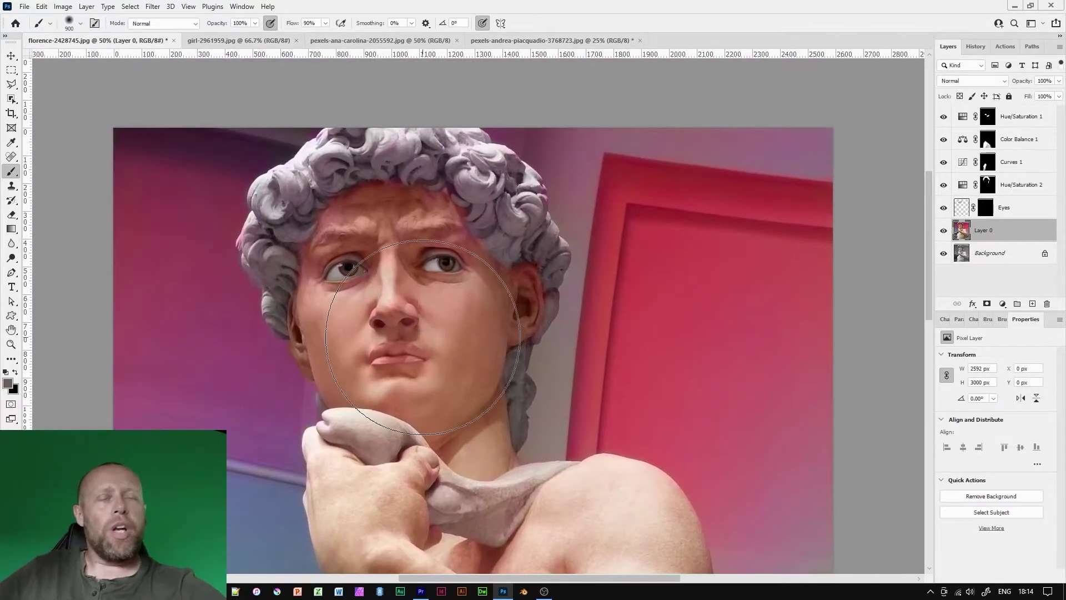
click(518, 41)
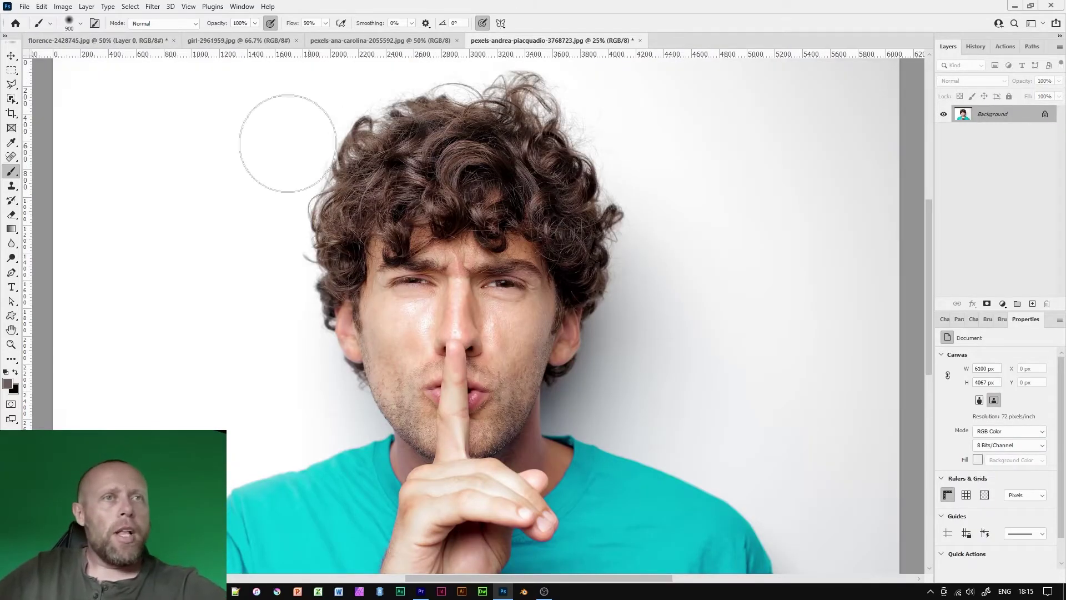
click(14, 100)
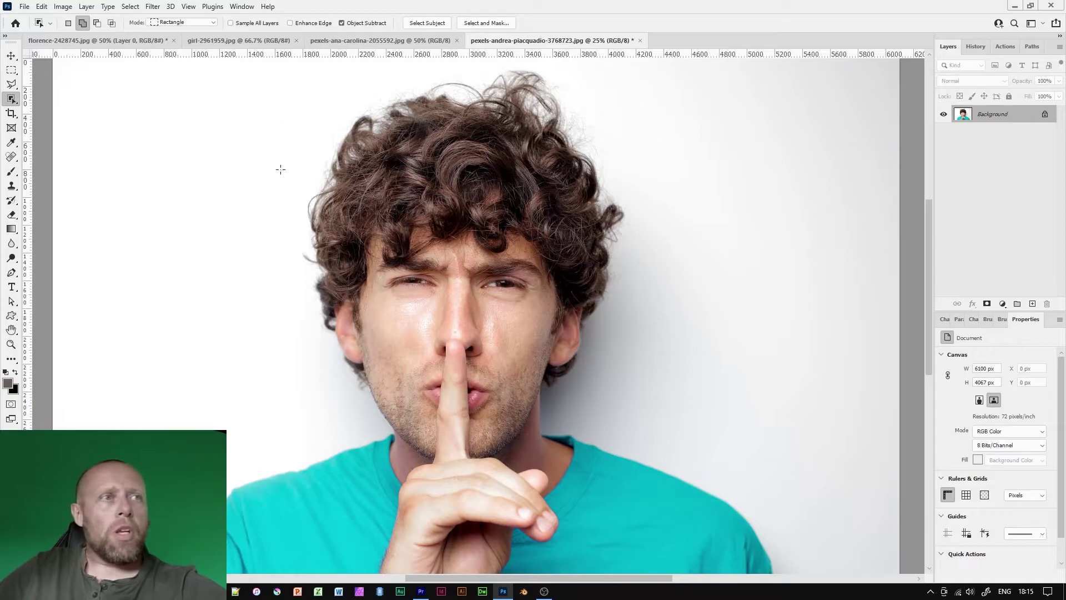
drag(248, 207, 243, 233)
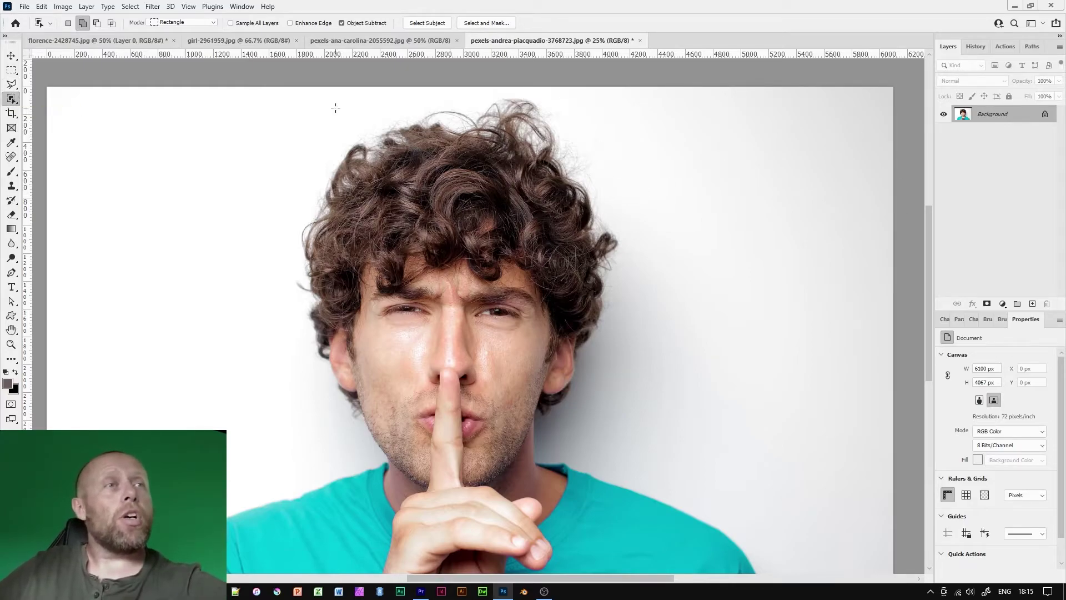
drag(261, 89, 633, 442)
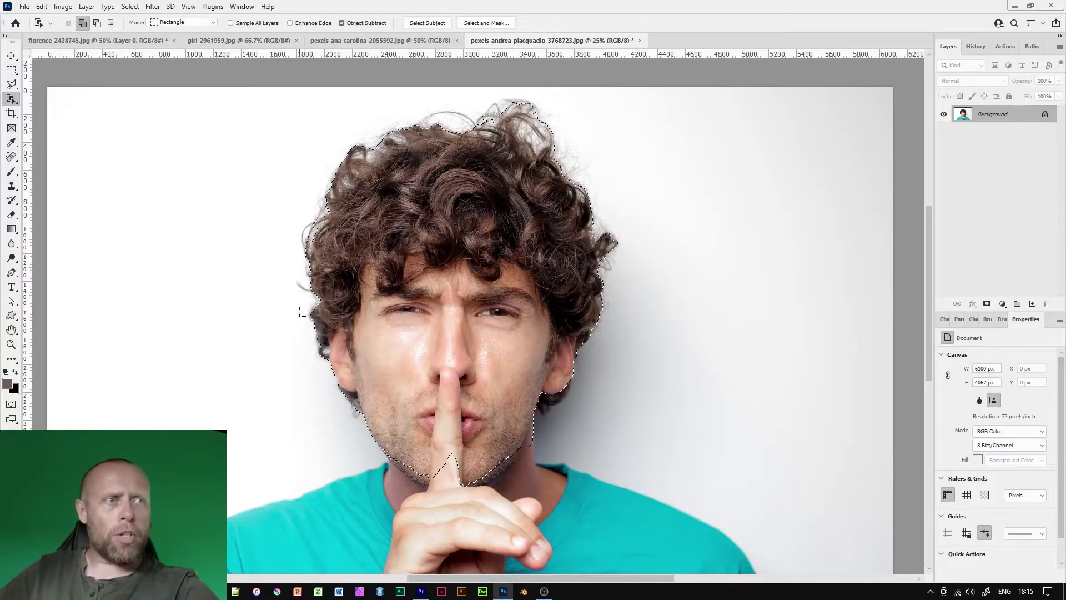
key(q)
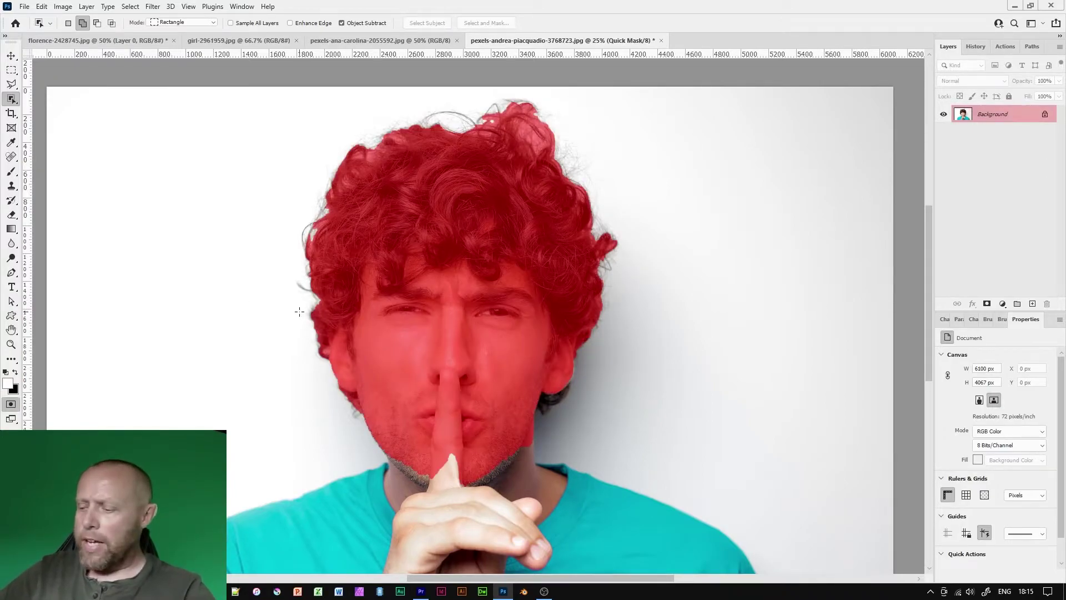
key(q)
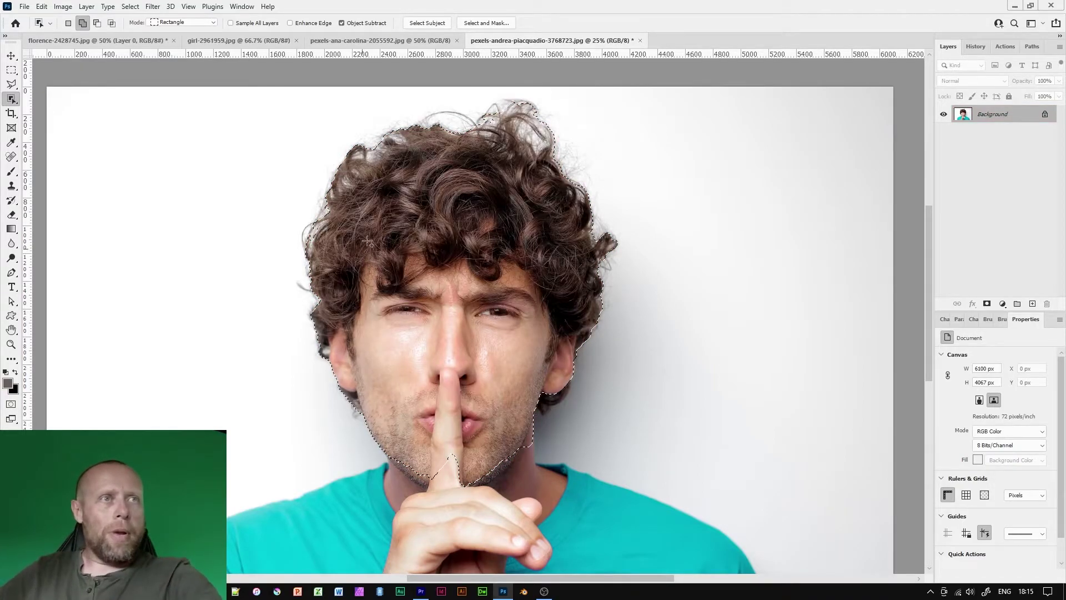
Paste the selected head into florence-2428745.jpg and place its layer at the top of the layer stack.
click(128, 41)
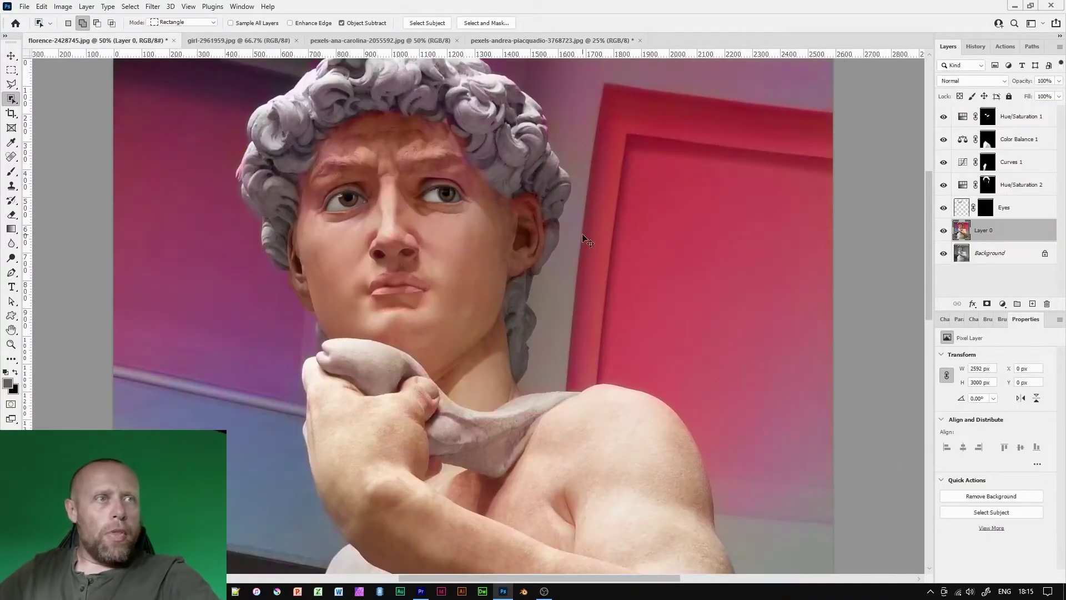
key(ctrl+v)
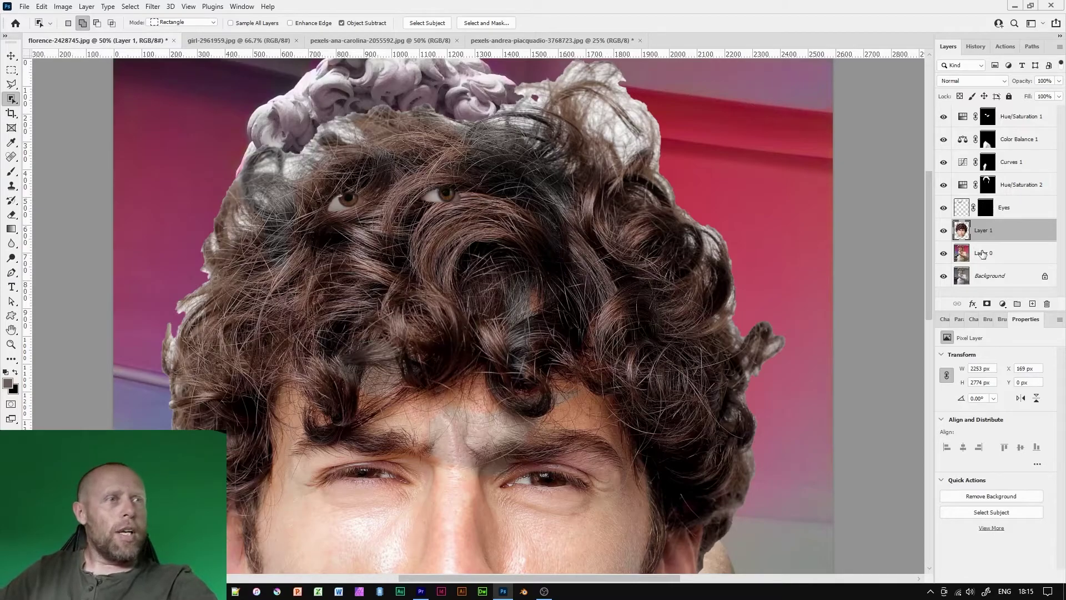
drag(1004, 235, 1010, 113)
Scale the pasted head layer down to about 55% with Free Transform and position it over the statue's head.
key(ctrl+minus)
key(ctrl+minus)
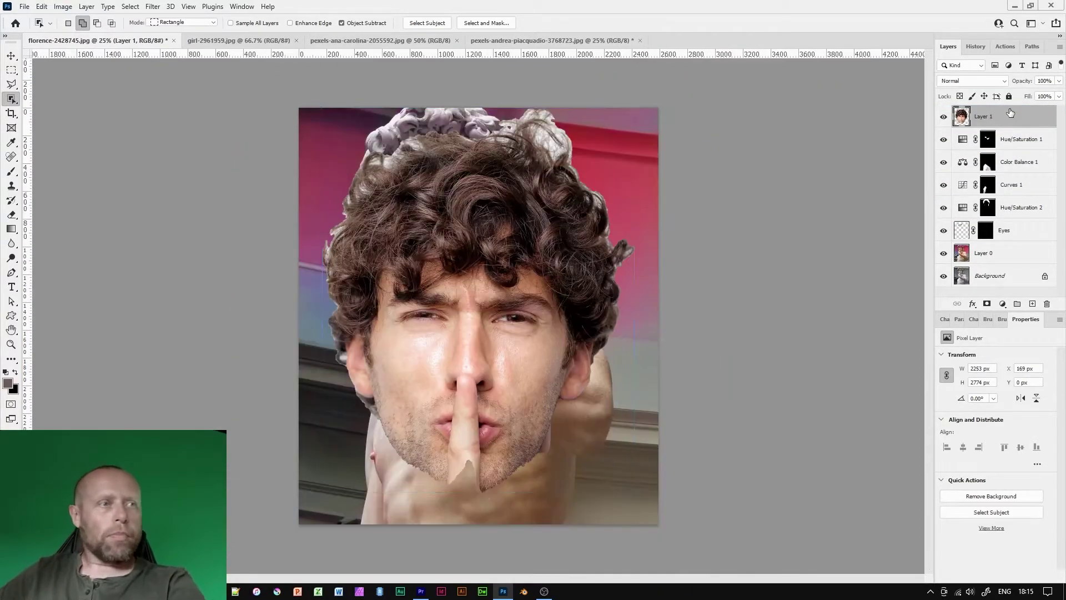
key(ctrl+t)
drag(479, 492, 487, 340)
drag(503, 267, 481, 231)
drag(456, 302, 456, 278)
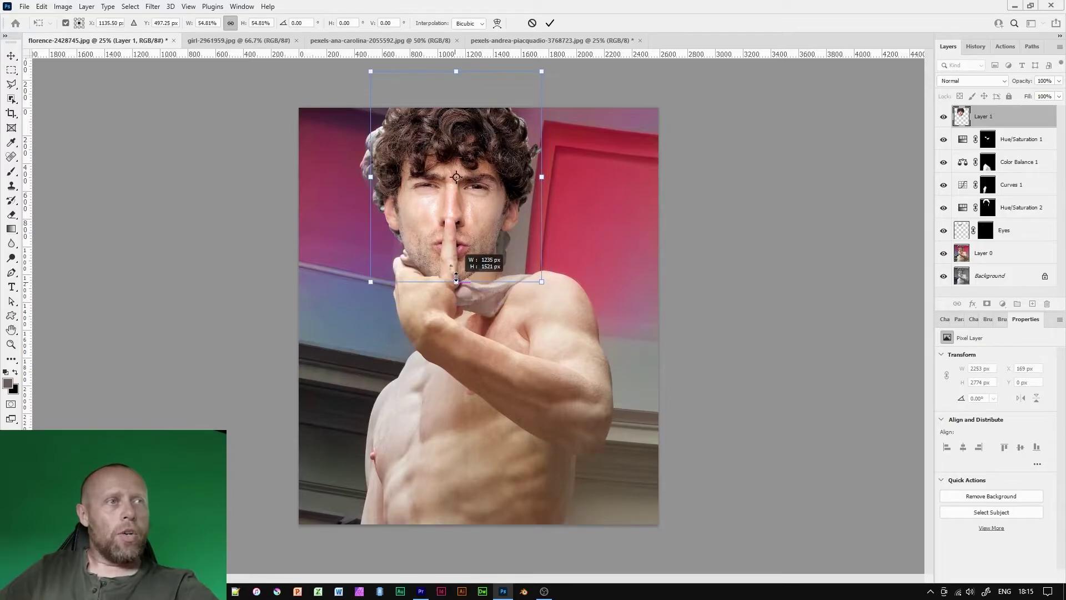
drag(483, 242, 486, 483)
Lower the head layer's opacity to 64%, align it with the statue's head at about 53.6% scale and apply the transform.
key(ctrl+plus)
key(ctrl+plus)
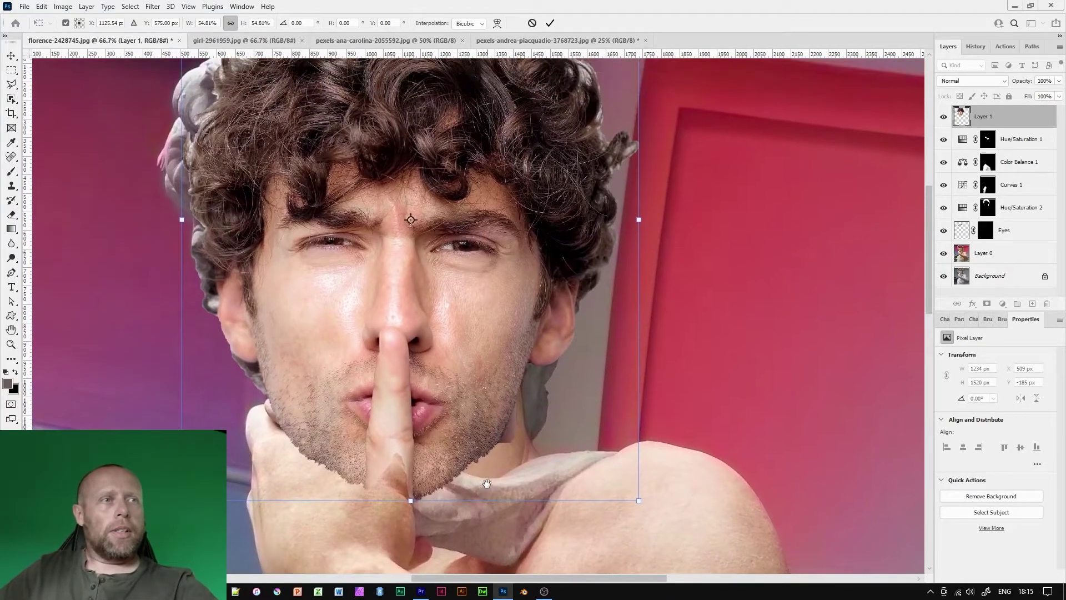
click(1060, 82)
drag(1042, 95, 1042, 95)
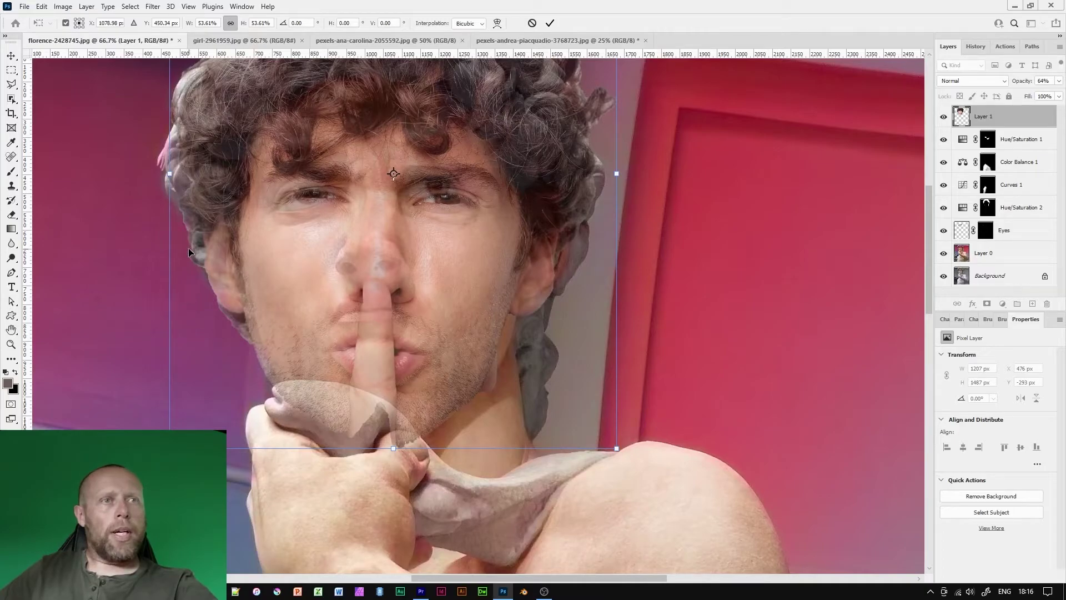
key(Return)
key(w)
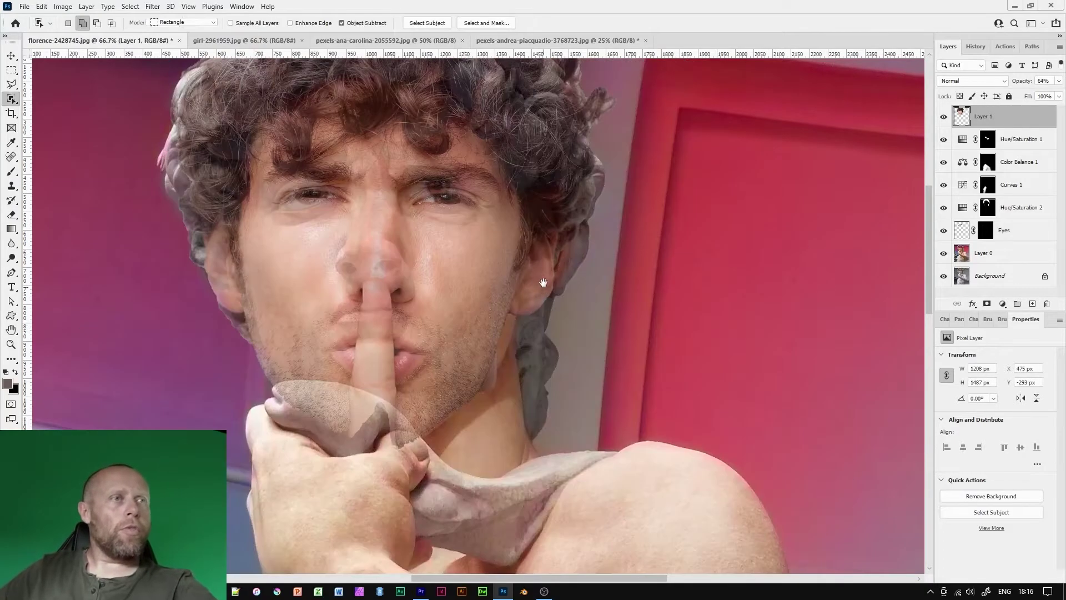
Add a layer mask to the head layer and paint the man's face out in black with a 175 px brush.
drag(543, 282, 531, 389)
click(988, 304)
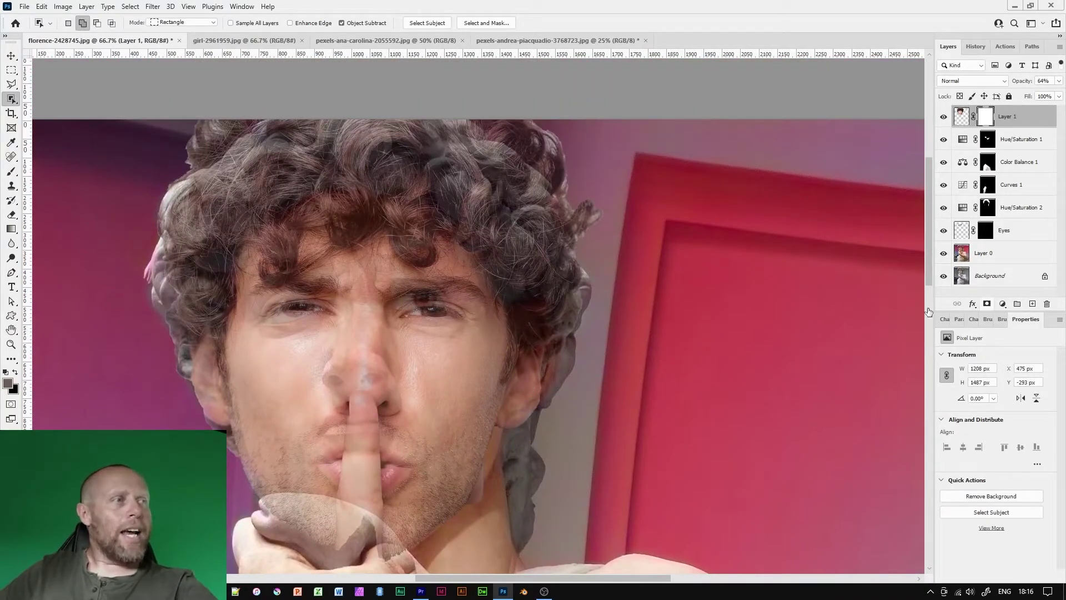
key(b)
key(bracketleft)
key(bracketleft)
key(bracketleft)
key(bracketleft)
key(bracketleft)
key(bracketleft)
key(bracketleft)
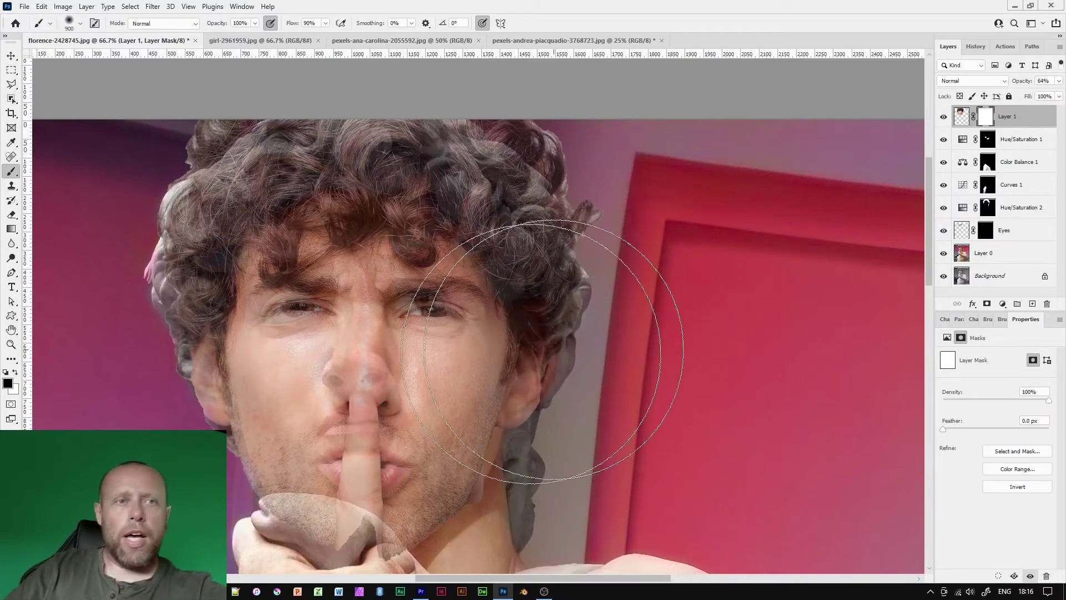
key(bracketleft)
key(bracketleft)
mouse_move(391, 424)
mouse_down()
mouse_move(366, 404)
mouse_move(299, 478)
mouse_move(246, 508)
mouse_move(311, 411)
mouse_move(201, 425)
mouse_move(242, 384)
mouse_move(216, 386)
mouse_move(256, 379)
mouse_move(246, 318)
mouse_move(330, 367)
mouse_move(342, 309)
mouse_move(319, 292)
mouse_move(327, 305)
mouse_move(376, 281)
mouse_move(368, 301)
mouse_move(384, 341)
mouse_move(408, 335)
mouse_move(452, 279)
mouse_move(475, 340)
mouse_move(449, 434)
mouse_move(448, 497)
mouse_move(466, 473)
mouse_move(483, 394)
mouse_move(475, 420)
mouse_move(498, 398)
mouse_move(481, 369)
mouse_move(436, 446)
mouse_move(349, 509)
mouse_move(366, 550)
mouse_move(473, 523)
mouse_move(444, 550)
mouse_up()
scroll(456, 333, down, 3)
scroll(311, 455, up, 4)
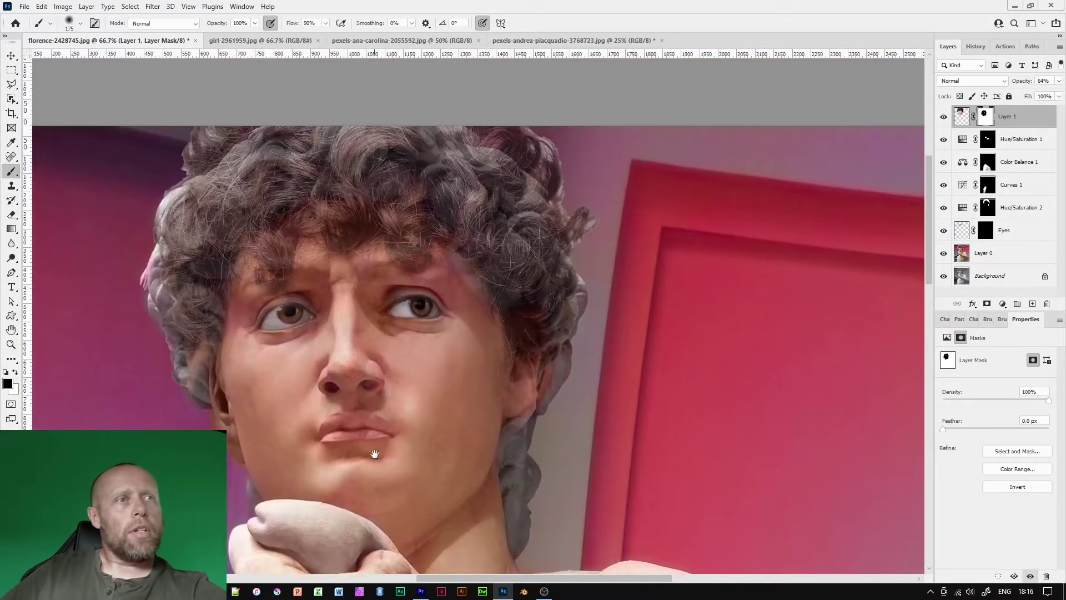
Touch up the mask around the eyes and brows, and set the head layer's opacity to 100%.
key(ctrl+minus)
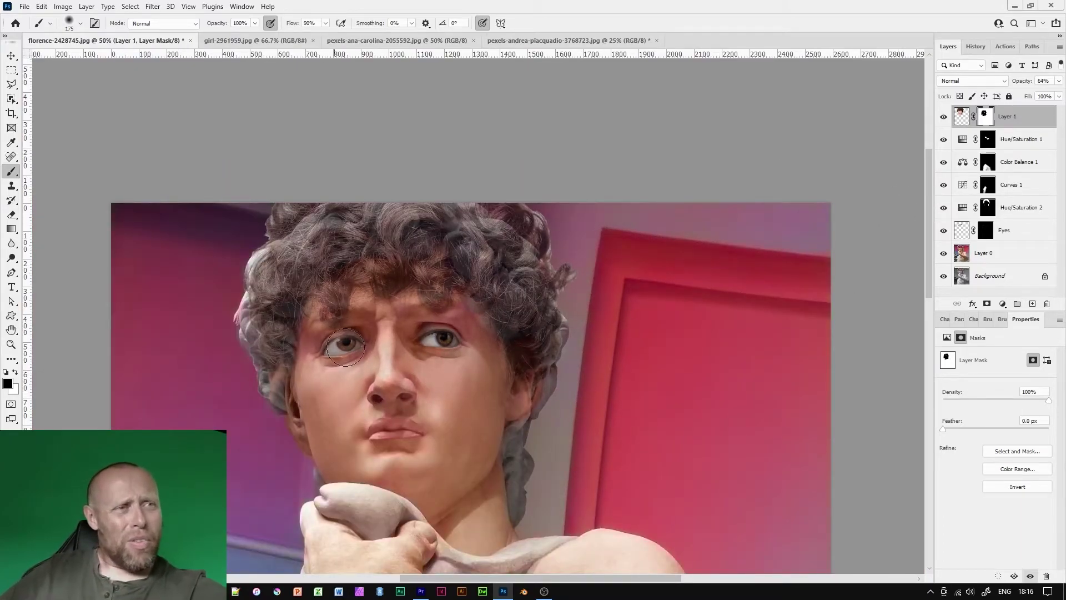
mouse_move(337, 332)
mouse_down()
mouse_move(360, 332)
mouse_move(405, 305)
mouse_move(395, 315)
mouse_move(452, 312)
mouse_up()
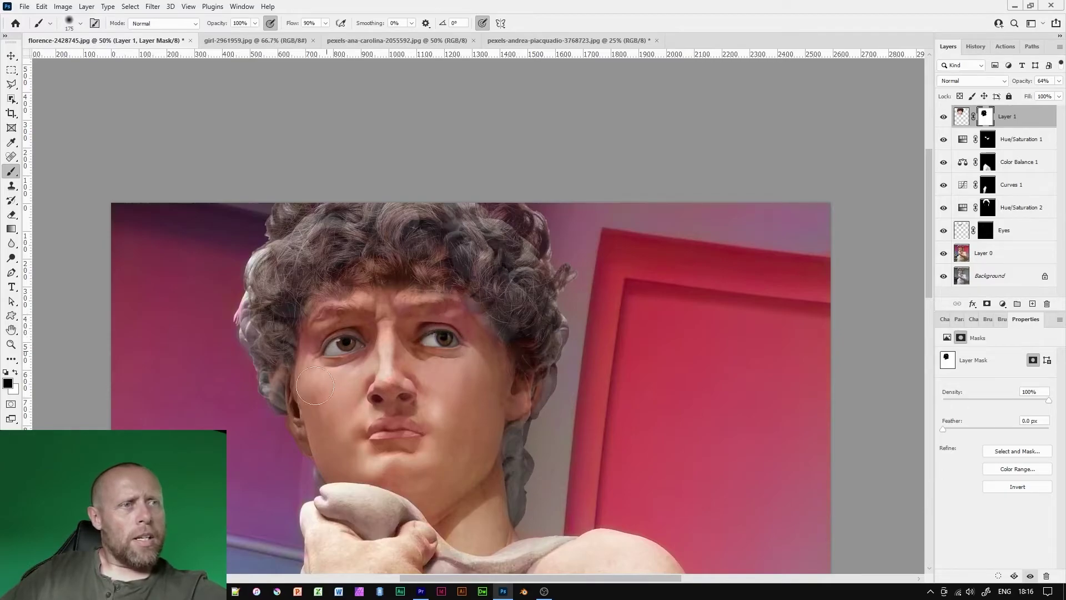
drag(1059, 81, 1065, 82)
key(ctrl+plus)
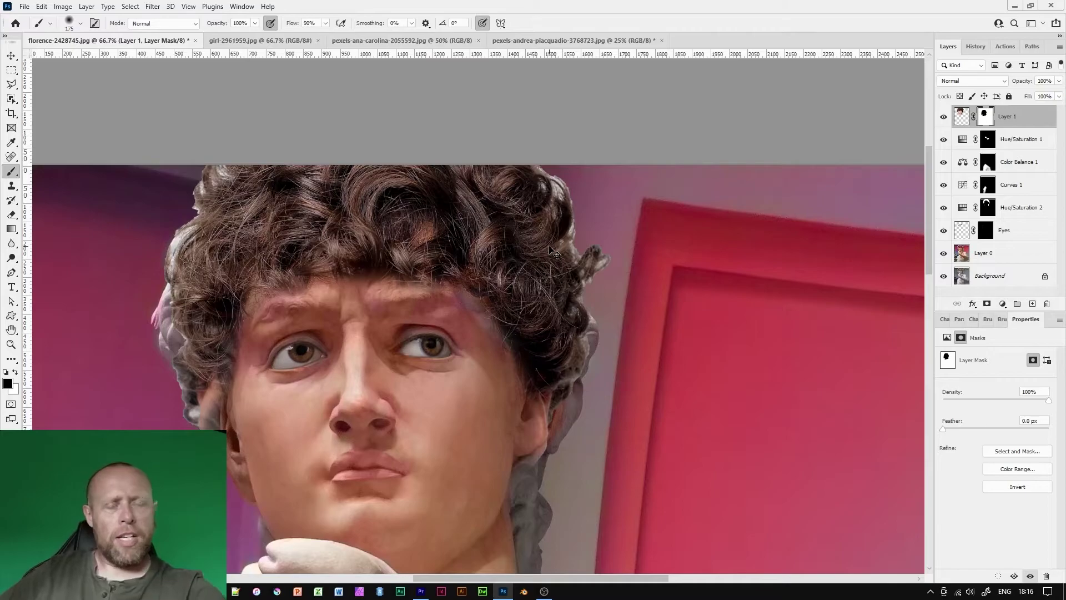
key(ctrl+plus)
Toggle the head layer's visibility to compare the pasted hair with the statue's carved curls.
click(943, 117)
click(943, 116)
click(943, 116)
click(943, 117)
click(943, 116)
click(943, 116)
click(943, 117)
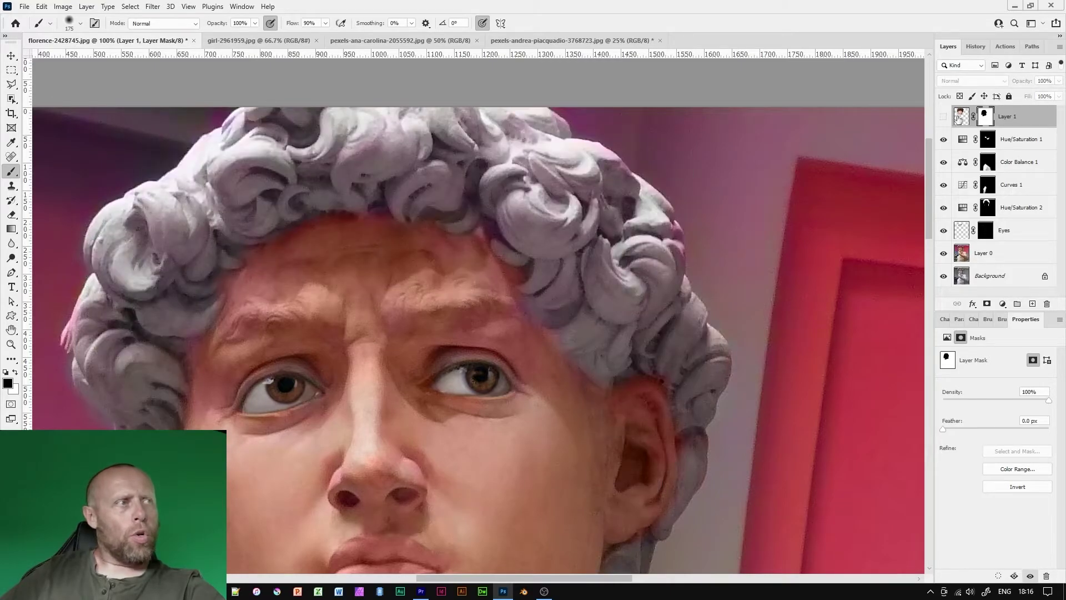
click(943, 117)
Mask the forehead hairline in black, then paint hair back over the statue's inner curls in white with a 70 px brush.
mouse_move(277, 312)
mouse_down()
mouse_move(243, 316)
mouse_move(259, 271)
mouse_move(236, 381)
mouse_move(225, 383)
mouse_move(315, 278)
mouse_move(281, 259)
mouse_move(369, 234)
mouse_move(411, 253)
mouse_move(470, 242)
mouse_move(397, 244)
mouse_move(460, 271)
mouse_move(519, 329)
mouse_up()
key(x)
mouse_move(546, 277)
mouse_down()
mouse_move(531, 261)
mouse_move(563, 289)
mouse_move(588, 222)
mouse_up()
key(bracketleft)
key(bracketleft)
key(bracketleft)
key(bracketleft)
key(bracketleft)
key(bracketleft)
mouse_move(553, 271)
mouse_down()
mouse_move(538, 288)
mouse_move(554, 297)
mouse_move(543, 302)
mouse_move(607, 352)
mouse_up()
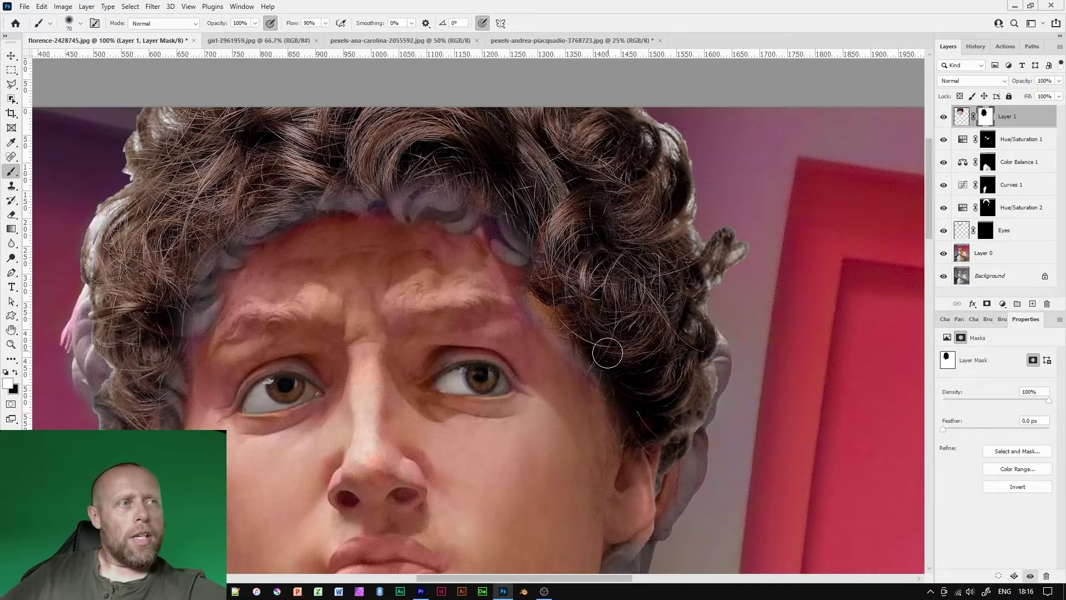
mouse_move(518, 200)
mouse_down()
mouse_move(521, 244)
mouse_move(527, 230)
mouse_move(472, 197)
mouse_move(418, 183)
mouse_move(463, 199)
mouse_move(362, 191)
mouse_move(269, 212)
mouse_move(191, 272)
mouse_move(205, 303)
mouse_move(143, 428)
mouse_up()
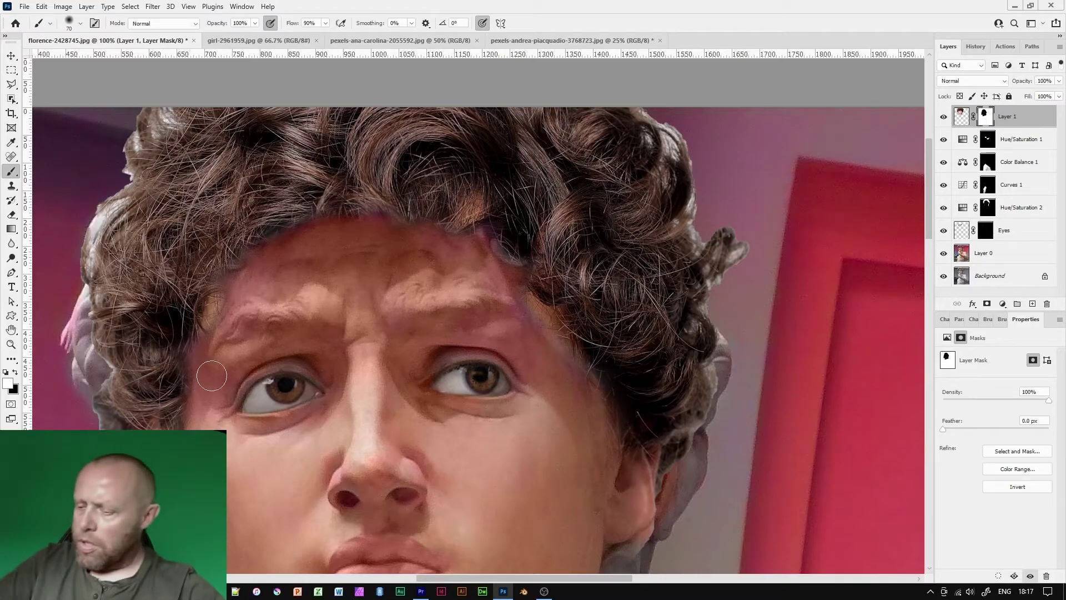
Unlink the head layer from its mask and warp the hair, adding a crosswise split near the temple and adjusting both sides.
click(966, 117)
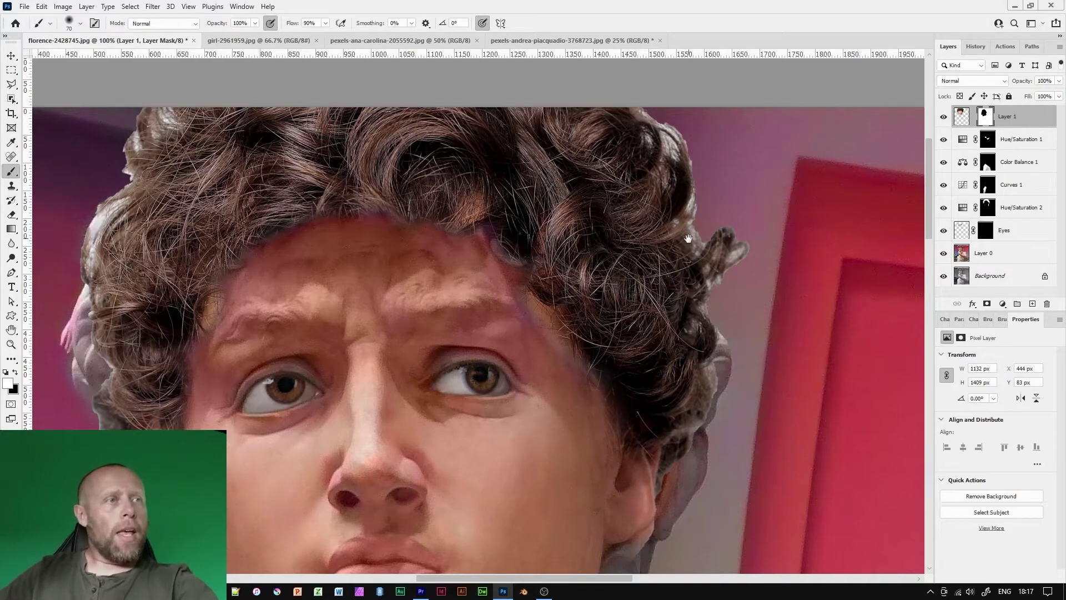
drag(687, 238, 684, 273)
click(958, 117)
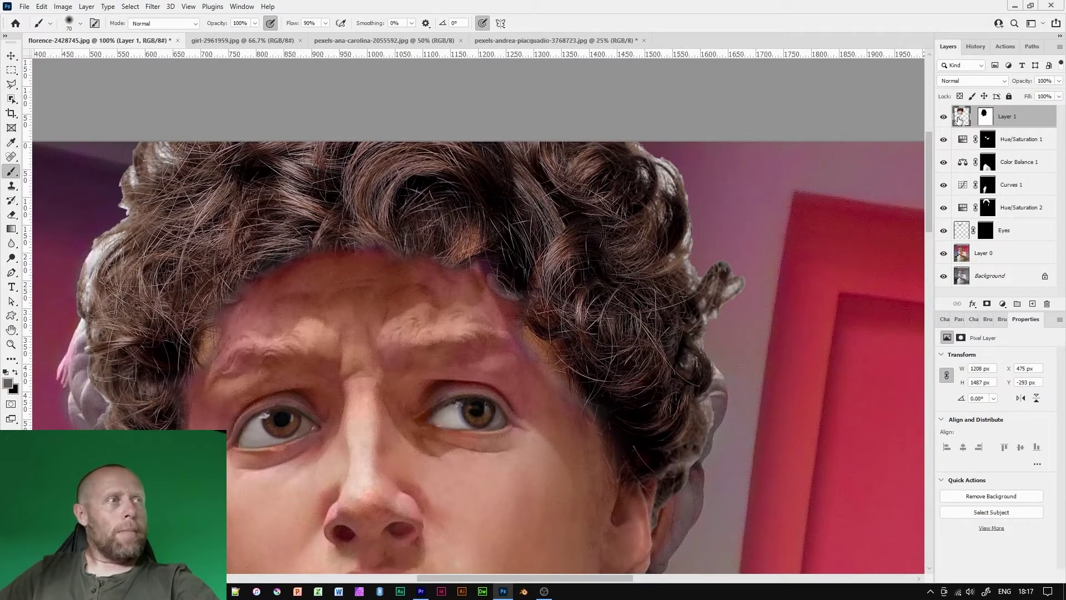
key(ctrl+t)
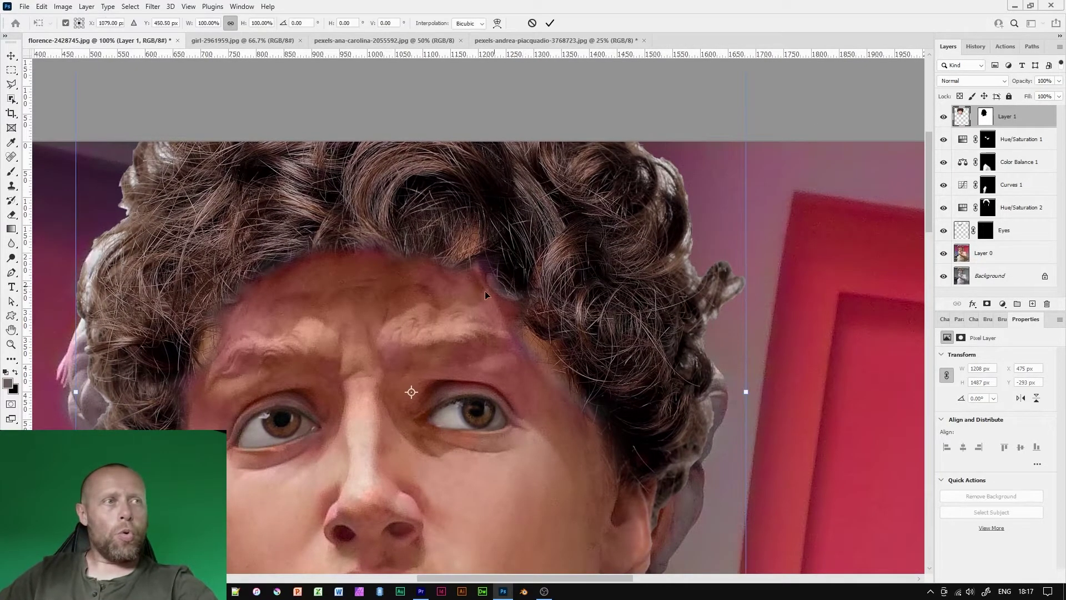
click(498, 23)
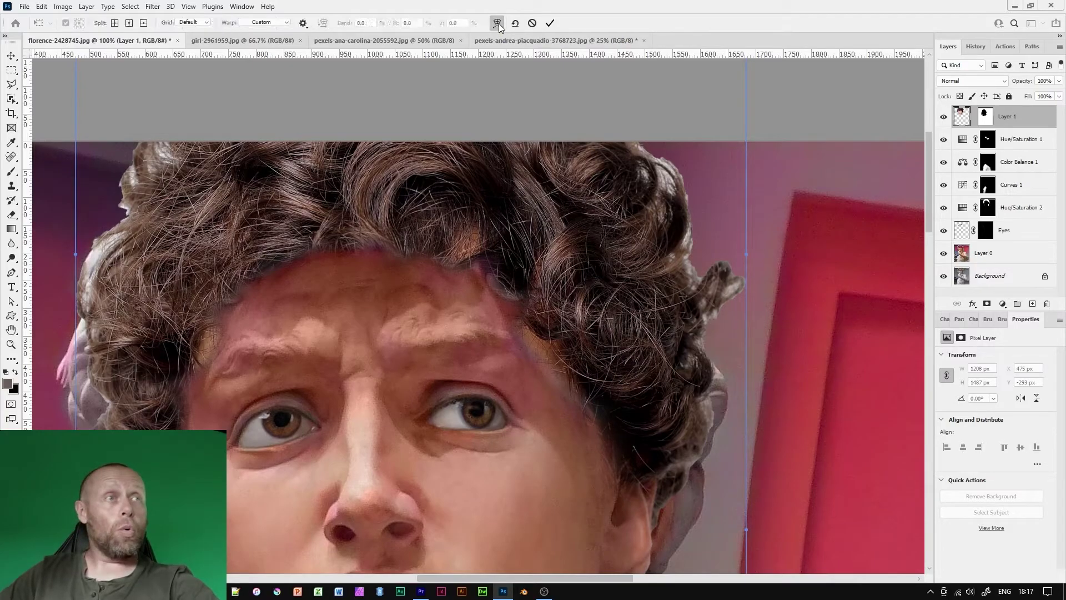
click(115, 24)
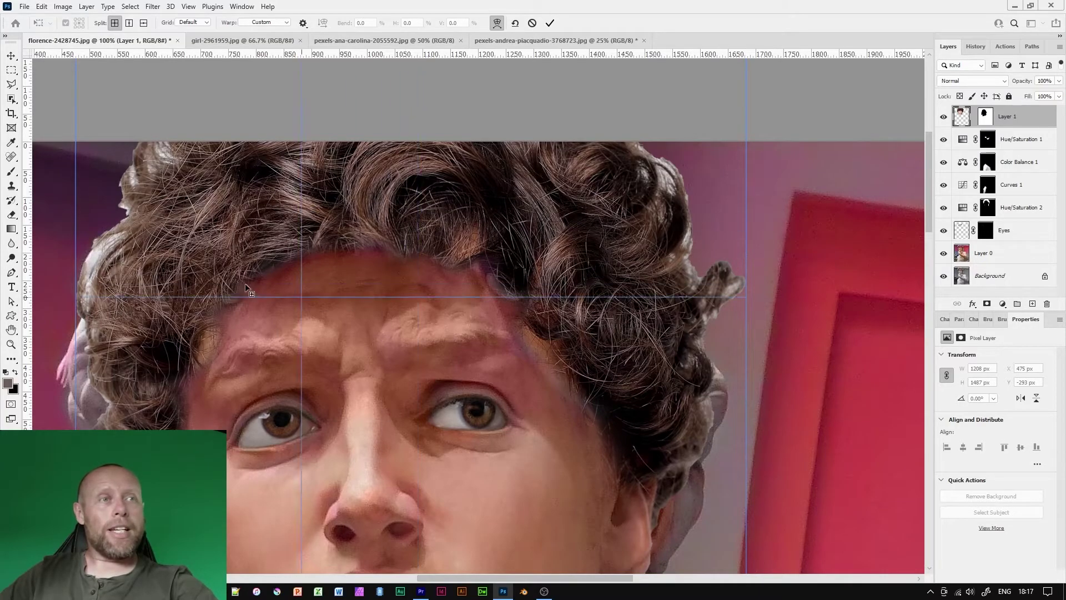
click(220, 302)
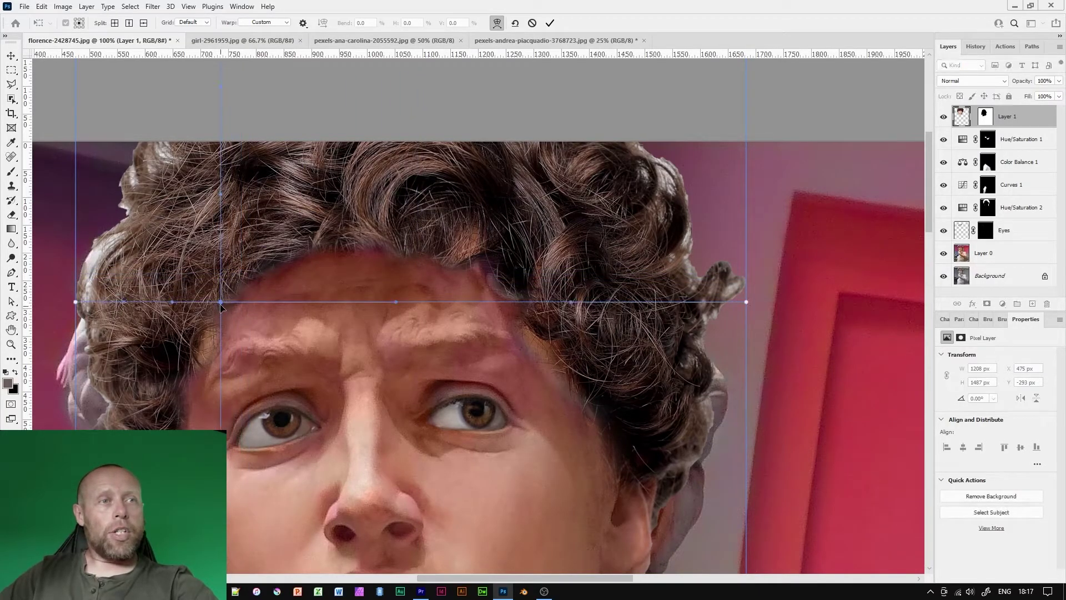
drag(220, 302, 228, 316)
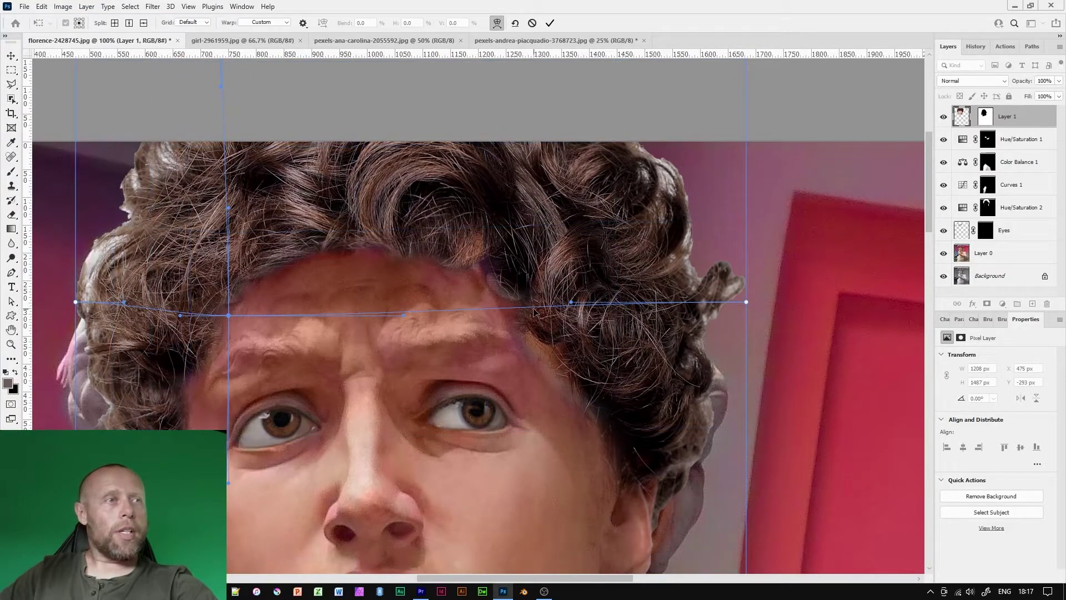
drag(574, 305, 568, 308)
drag(562, 381, 558, 379)
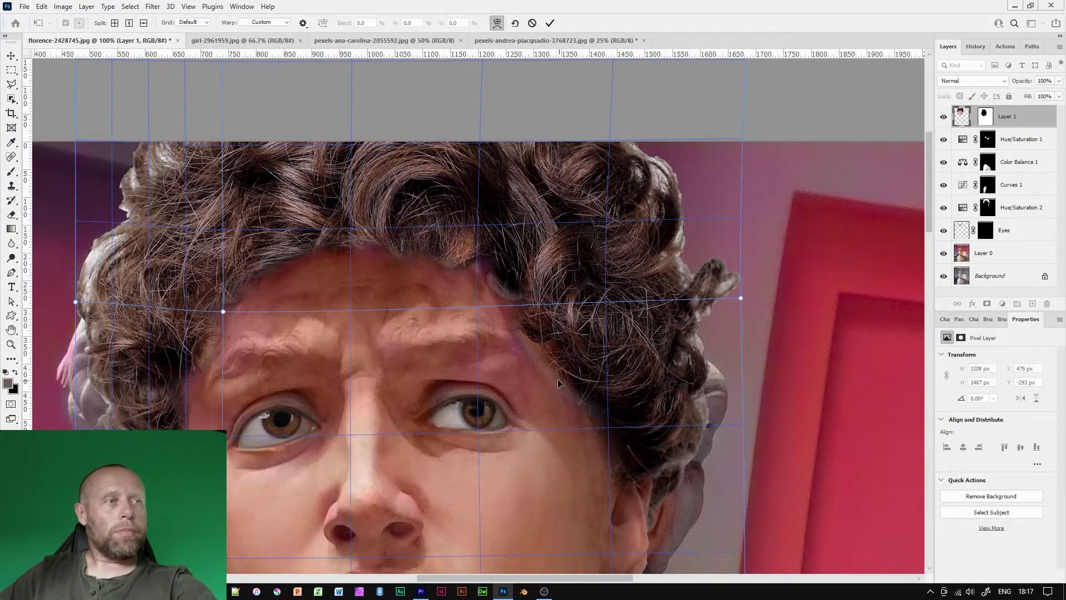
Add a vertical and another crosswise warp split and pull the mesh to fit the hair to the statue's outer curls.
click(131, 26)
click(541, 307)
drag(541, 306, 541, 326)
drag(698, 440, 619, 299)
click(114, 24)
click(595, 284)
drag(607, 219, 617, 219)
drag(618, 300, 613, 376)
drag(409, 319, 638, 367)
mouse_move(363, 338)
mouse_down()
mouse_move(339, 346)
mouse_move(359, 345)
mouse_up()
drag(340, 195, 356, 204)
drag(186, 91, 226, 194)
Add a horizontal warp split, stretch the hair down beside the shadowed ear and apply the warp.
click(143, 24)
click(282, 201)
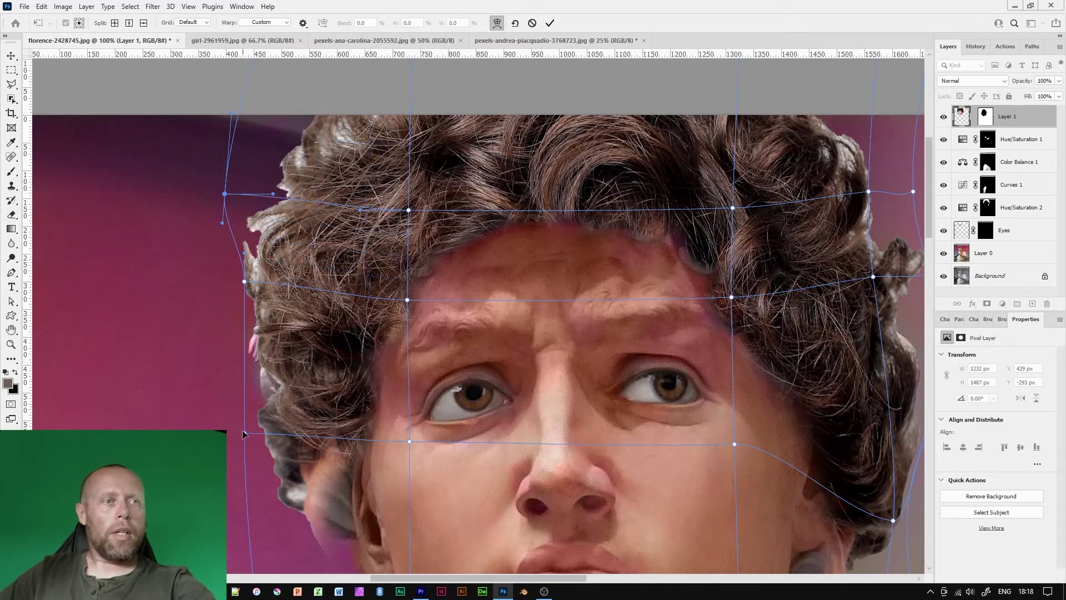
drag(245, 433, 213, 540)
click(407, 261)
drag(409, 444, 412, 373)
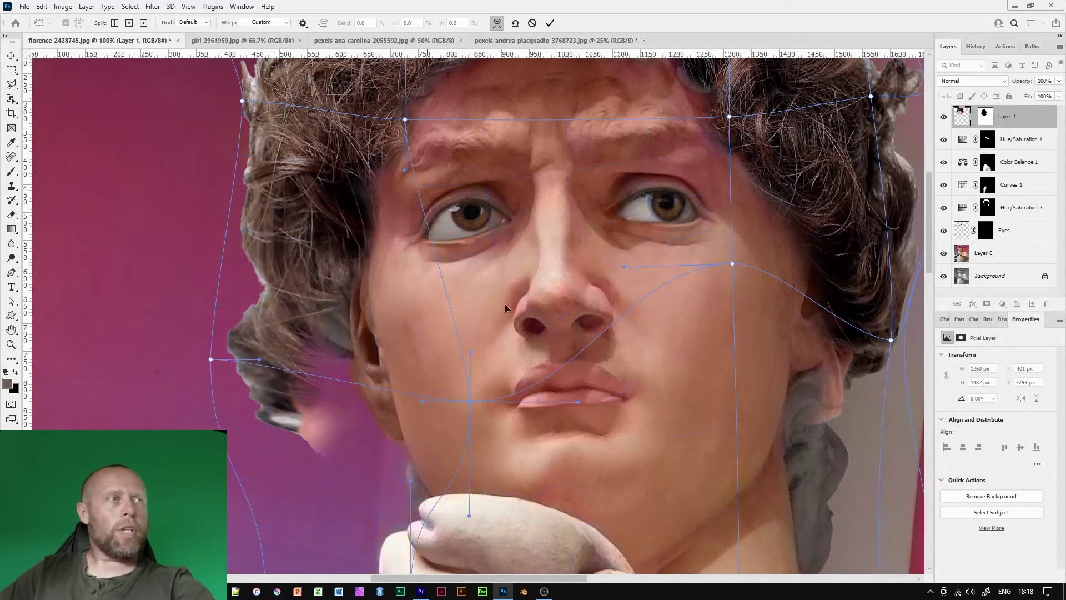
key(ctrl+minus)
click(550, 23)
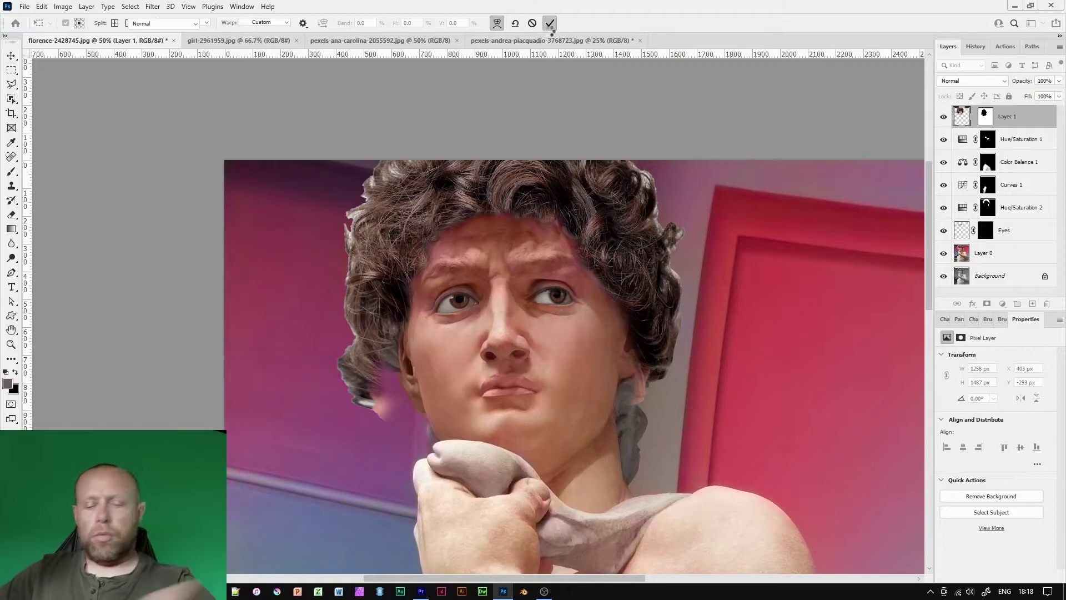
Paint black on the head layer's mask to remove the excess hair and background fringe around the outer edge of the head.
key(b)
key(ctrl+plus)
key(ctrl+plus)
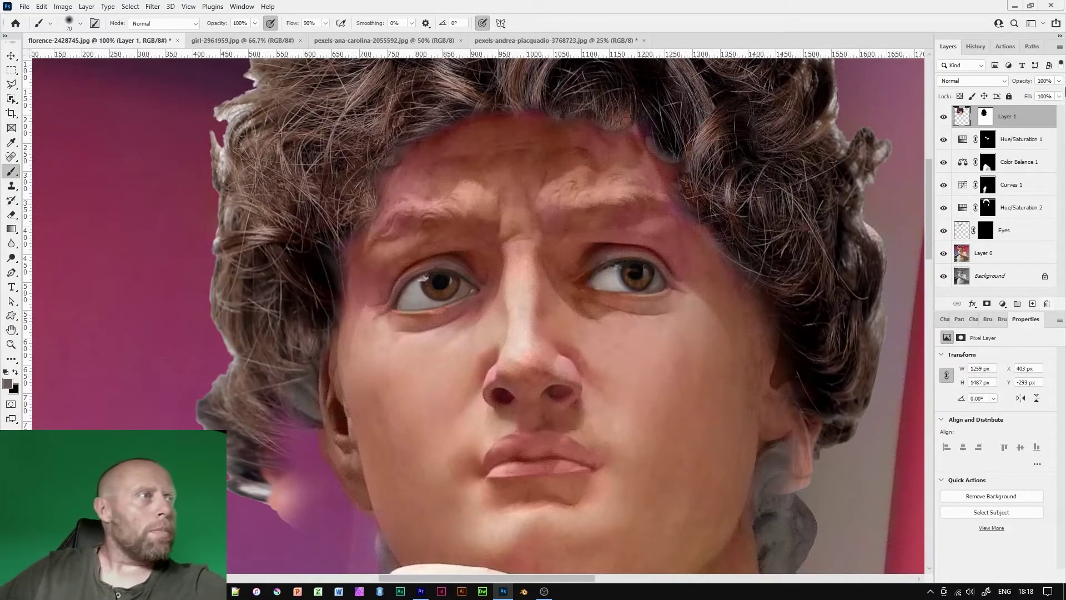
click(985, 116)
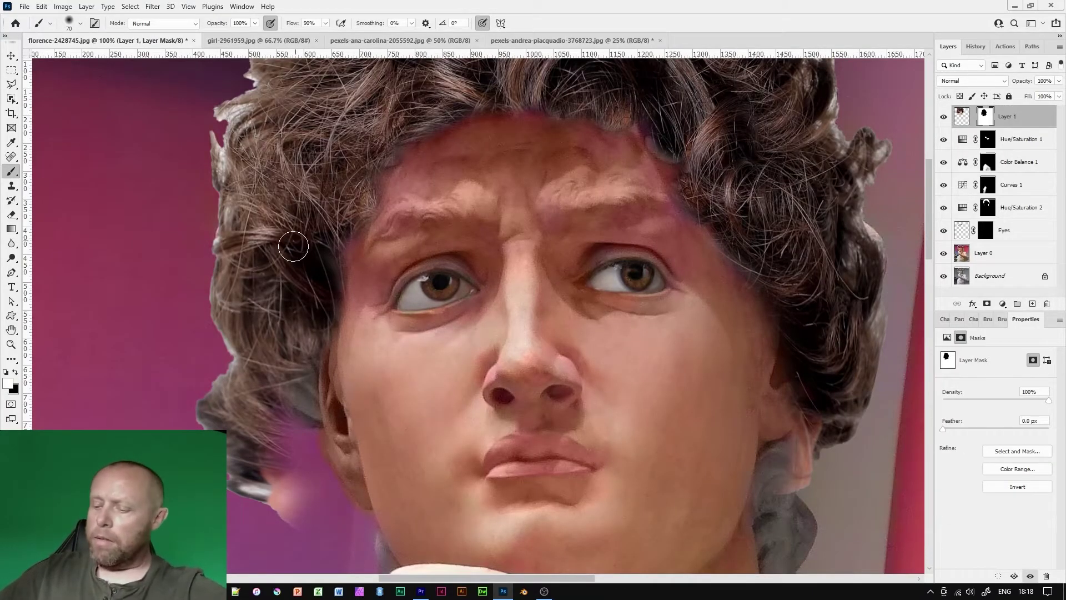
drag(305, 382, 320, 348)
key(x)
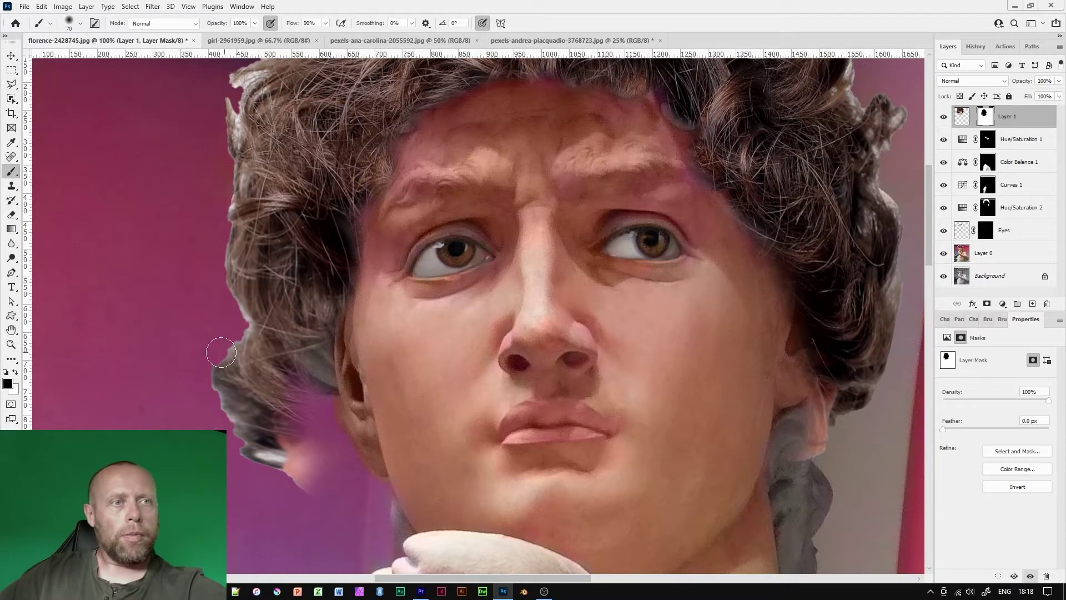
mouse_move(225, 379)
mouse_down()
mouse_move(241, 344)
mouse_move(243, 389)
mouse_move(300, 470)
mouse_move(345, 470)
mouse_move(310, 410)
mouse_move(268, 388)
mouse_move(249, 318)
mouse_move(278, 347)
mouse_move(287, 196)
mouse_move(261, 279)
mouse_move(217, 308)
mouse_move(235, 286)
mouse_up()
scroll(239, 250, up, 5)
mouse_move(241, 216)
mouse_down()
mouse_move(247, 317)
mouse_move(274, 211)
mouse_move(265, 208)
mouse_move(285, 170)
mouse_move(410, 132)
mouse_move(414, 154)
mouse_move(315, 206)
mouse_move(447, 139)
mouse_up()
drag(618, 214, 415, 241)
mouse_move(610, 186)
mouse_down()
mouse_move(636, 214)
mouse_move(584, 216)
mouse_move(672, 261)
mouse_move(724, 348)
mouse_move(704, 548)
mouse_up()
drag(737, 426, 720, 302)
mouse_move(657, 442)
mouse_down()
mouse_move(686, 332)
mouse_move(642, 468)
mouse_move(595, 500)
mouse_move(638, 457)
mouse_up()
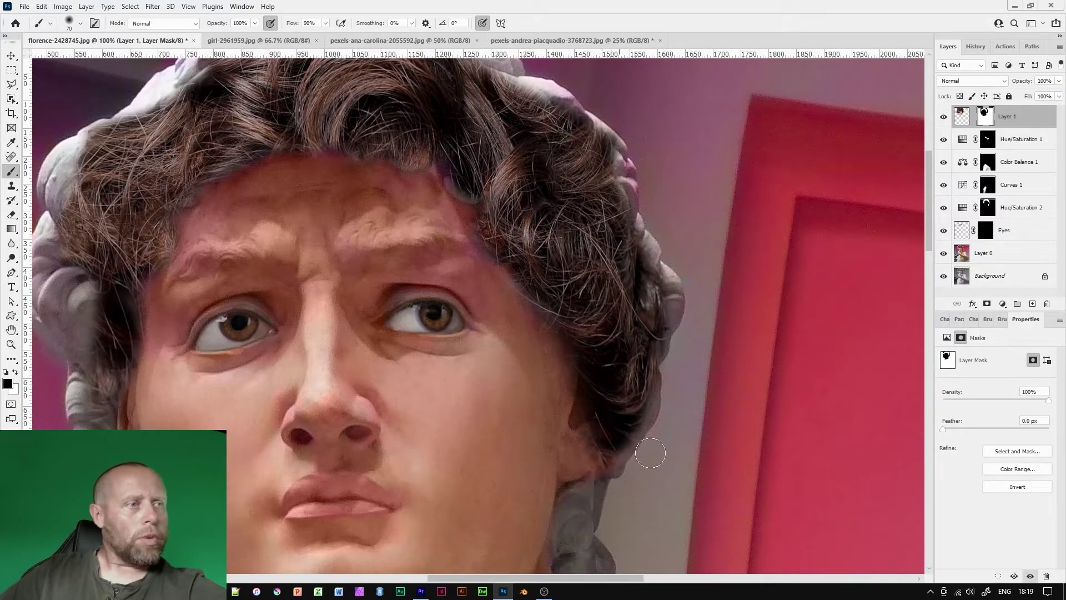
Paint hair back over the statue's outer curls in white on the mask with a 40 px brush, on both sides.
key(x)
key(bracketleft)
key(bracketleft)
key(bracketleft)
key(bracketleft)
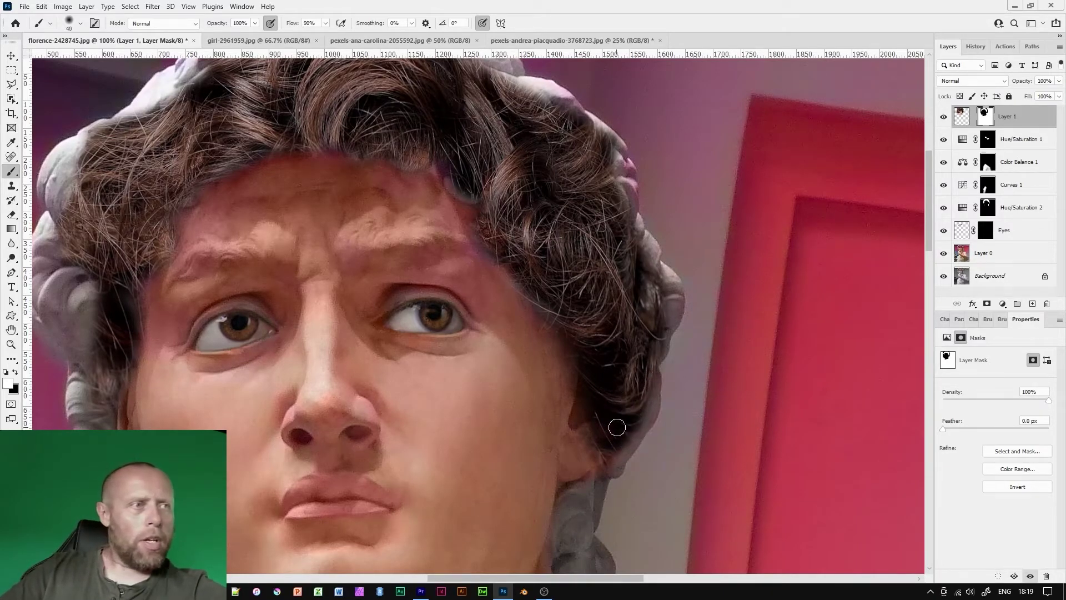
mouse_move(611, 457)
mouse_down()
mouse_move(640, 415)
mouse_move(648, 377)
mouse_up()
mouse_move(651, 336)
mouse_down()
mouse_move(658, 351)
mouse_move(669, 278)
mouse_move(643, 236)
mouse_move(615, 354)
mouse_up()
drag(615, 327, 611, 315)
drag(600, 268, 568, 236)
drag(595, 292, 690, 384)
drag(639, 314, 613, 319)
drag(535, 263, 590, 281)
mouse_move(530, 399)
mouse_down()
mouse_move(526, 382)
mouse_move(541, 404)
mouse_up()
mouse_move(285, 265)
mouse_down()
mouse_move(263, 266)
mouse_move(113, 399)
mouse_move(154, 413)
mouse_move(215, 340)
mouse_up()
mouse_move(171, 384)
mouse_down()
mouse_move(194, 423)
mouse_move(194, 337)
mouse_up()
mouse_move(177, 346)
mouse_down()
mouse_move(247, 497)
mouse_move(252, 441)
mouse_up()
mouse_move(623, 293)
mouse_down()
mouse_move(525, 223)
mouse_move(582, 292)
mouse_up()
drag(484, 262, 523, 346)
Refine the mask along the outer edge of the curls with an enlarged brush, then return the brush to 40 px.
key(bracketright)
key(bracketright)
key(bracketright)
key(bracketright)
key(bracketright)
key(bracketright)
drag(664, 182, 677, 237)
key(bracketleft)
key(bracketleft)
key(bracketleft)
key(bracketleft)
key(bracketleft)
key(ctrl+minus)
key(ctrl+minus)
drag(565, 393, 573, 362)
key(ctrl+plus)
Target the pixels of Layer 1 and set up the Smudge tool with a 6 px brush at 90% strength.
click(961, 117)
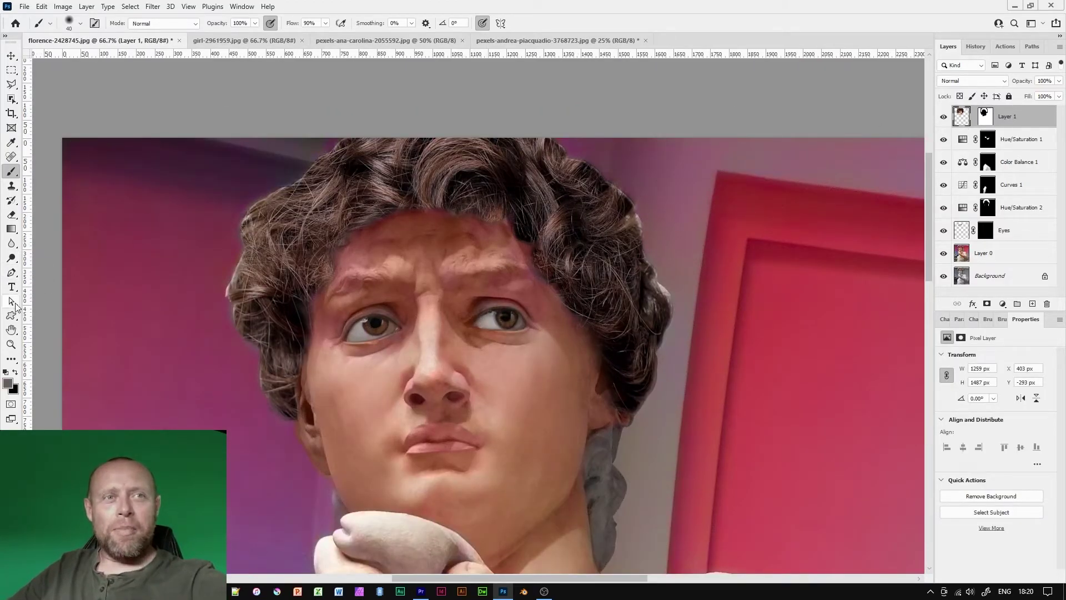
click(15, 261)
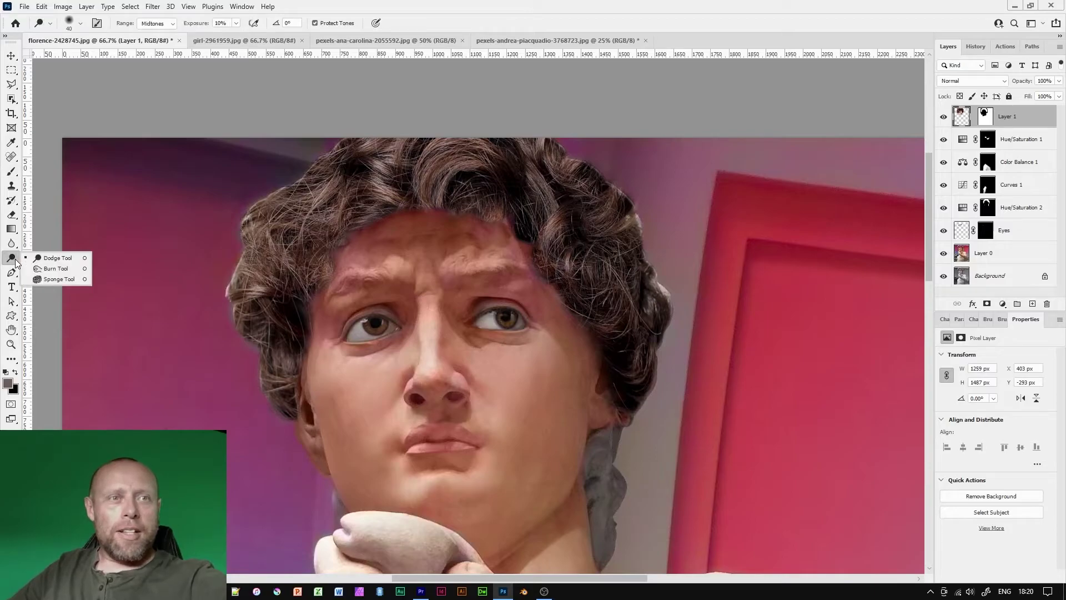
click(11, 242)
right_click(11, 242)
click(47, 266)
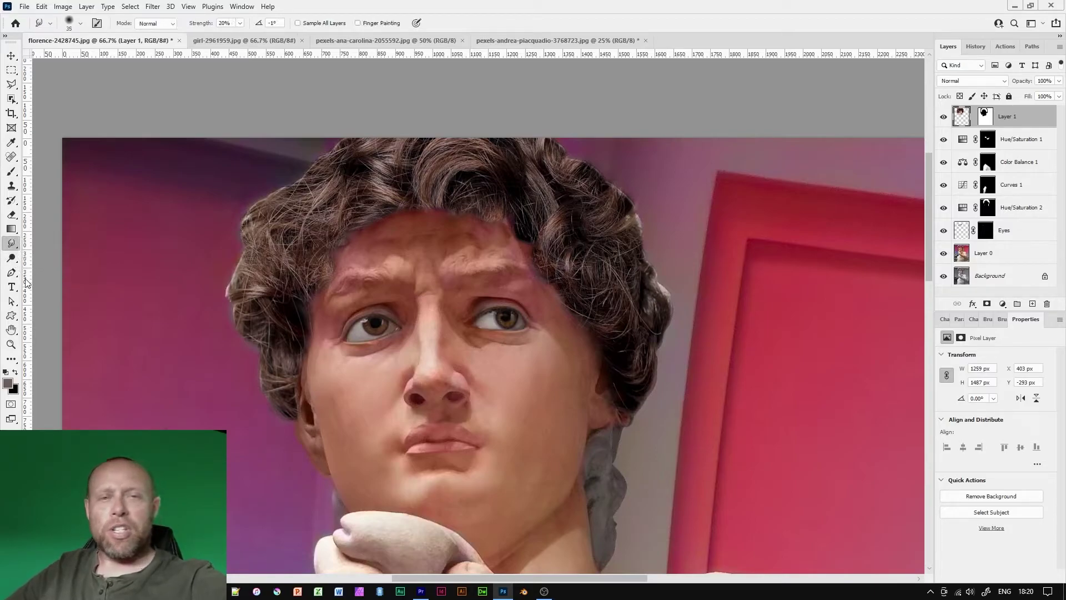
key(ctrl+plus)
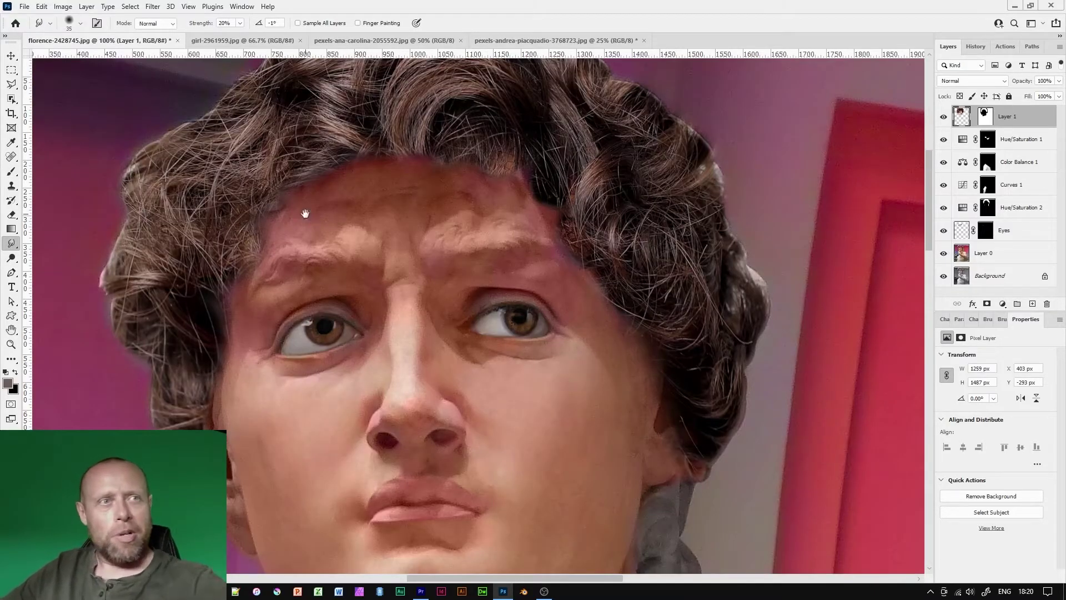
scroll(316, 189, up, 2)
drag(326, 214, 323, 253)
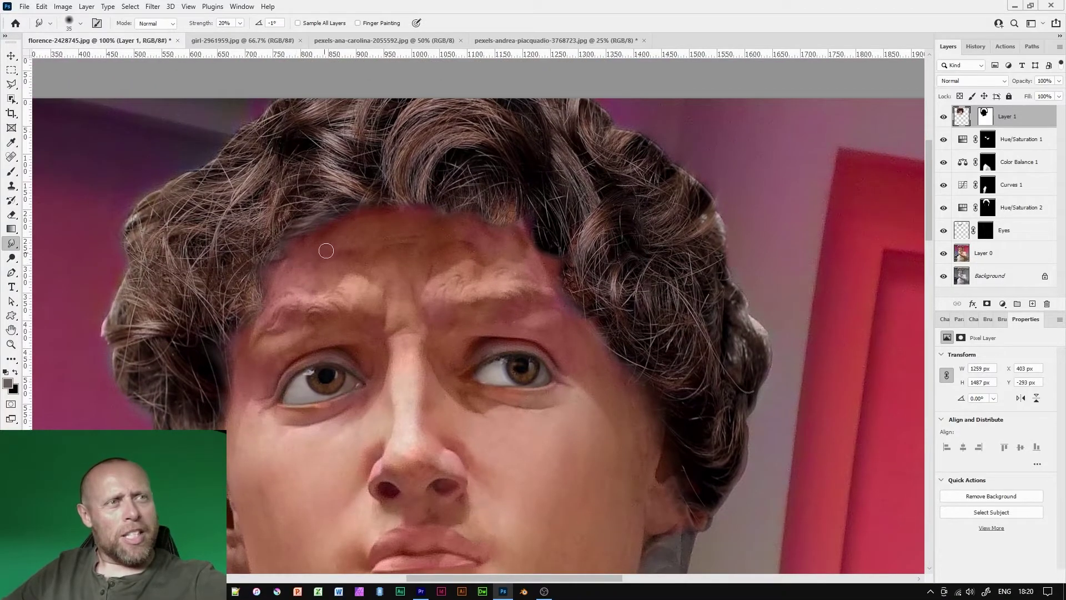
key(bracketleft)
key(bracketleft)
key(bracketleft)
key(bracketleft)
key(bracketleft)
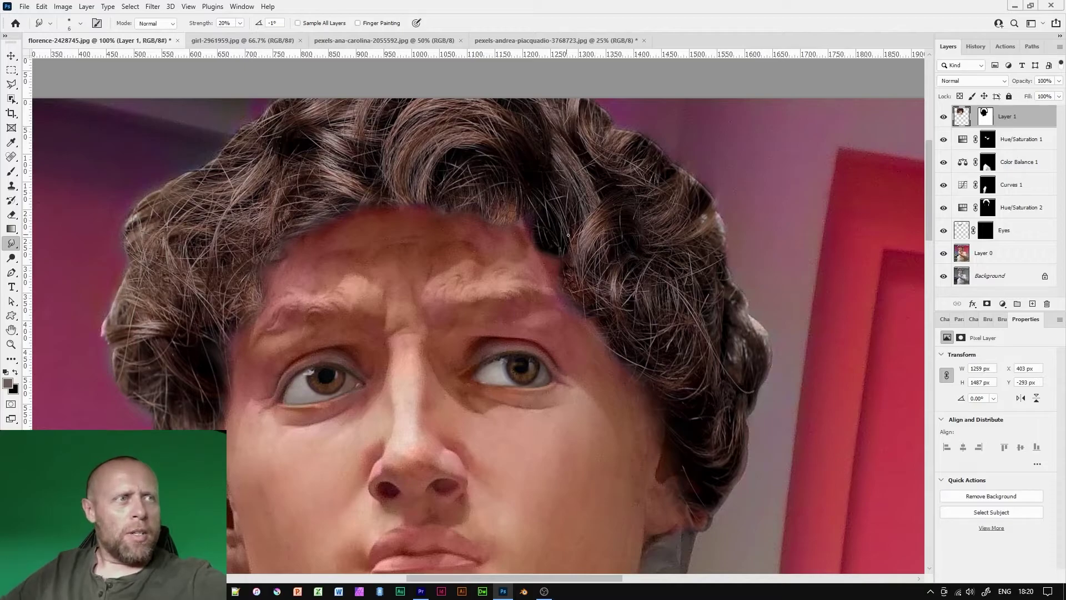
key(9)
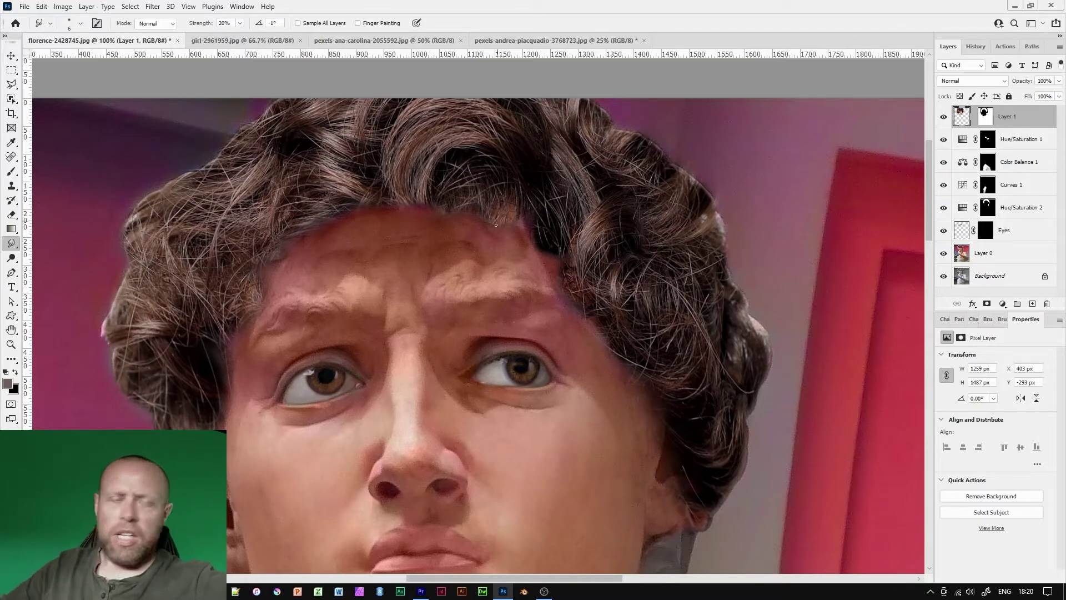
Smudge fine strands along the outer edges of the curls and over the hairline above the forehead.
drag(180, 194, 117, 292)
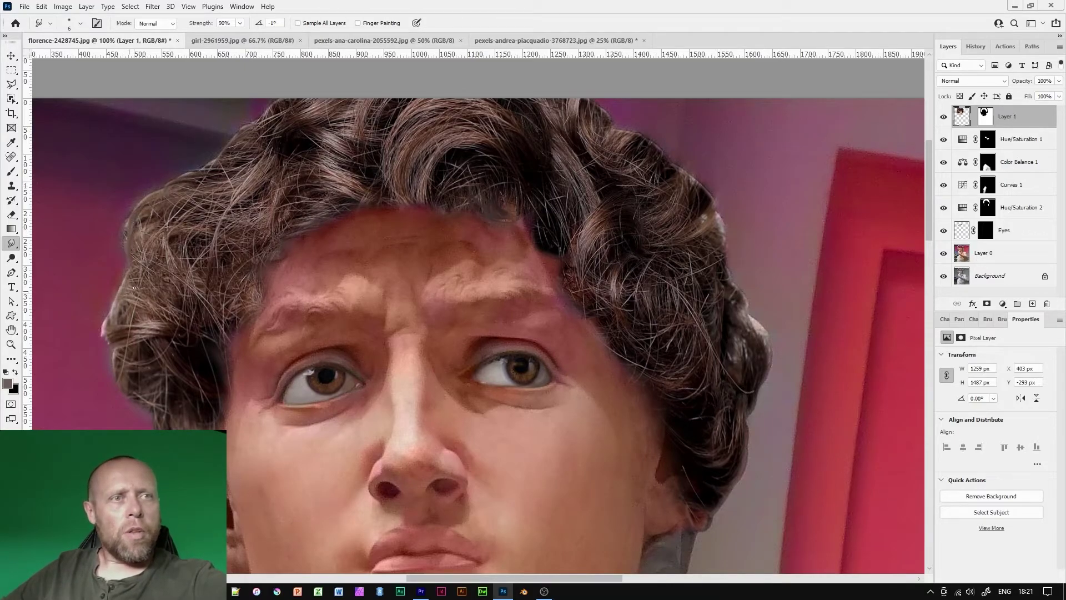
mouse_move(764, 327)
mouse_down()
mouse_move(566, 325)
mouse_move(570, 340)
mouse_move(545, 299)
mouse_up()
drag(504, 190, 522, 231)
drag(456, 145, 497, 247)
drag(427, 204, 552, 174)
drag(265, 300, 311, 185)
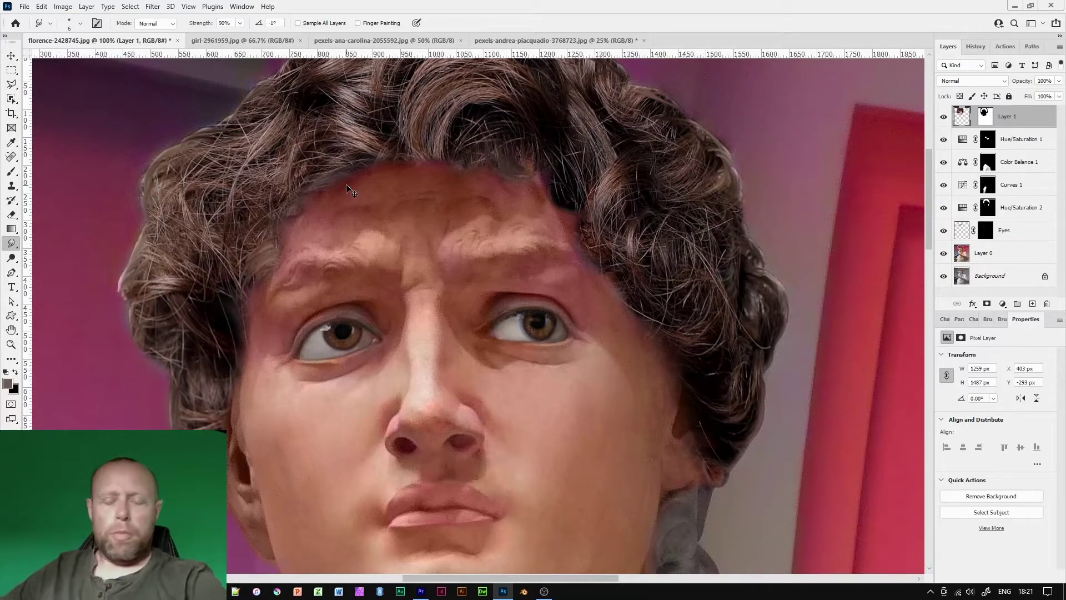
Lower the opacity of the hair layer to 75% and check how it blends with the statue's curls.
key(ctrl+minus)
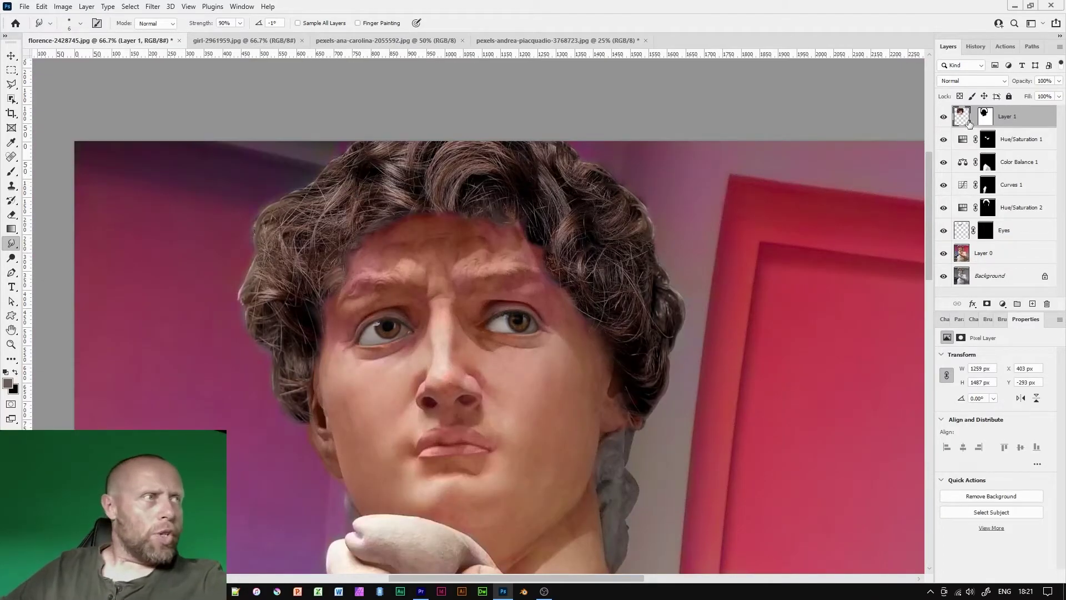
click(1059, 81)
drag(1057, 99, 1032, 96)
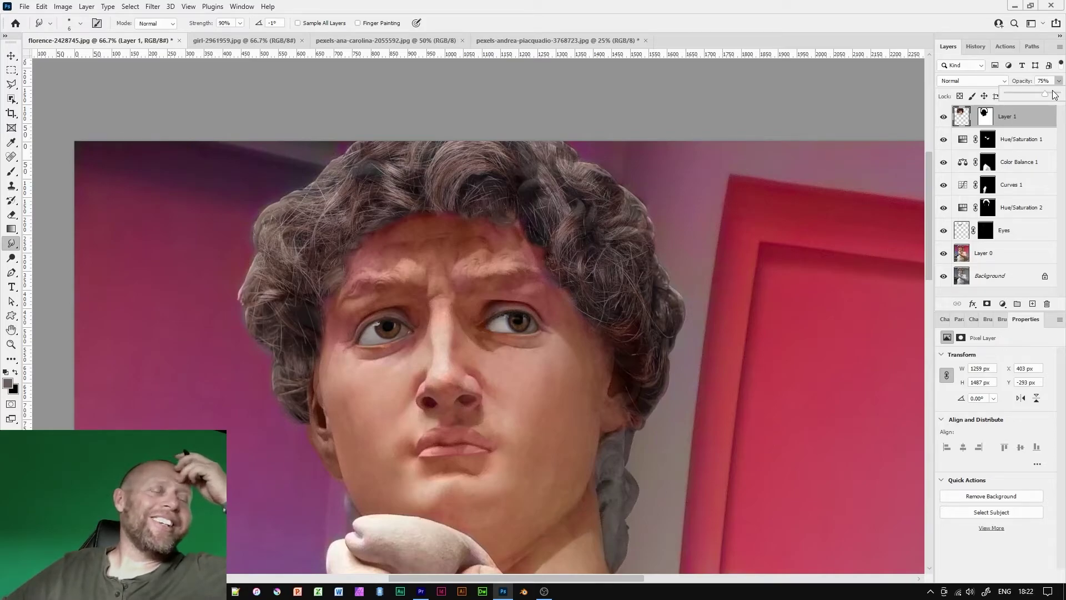
key(ctrl+1)
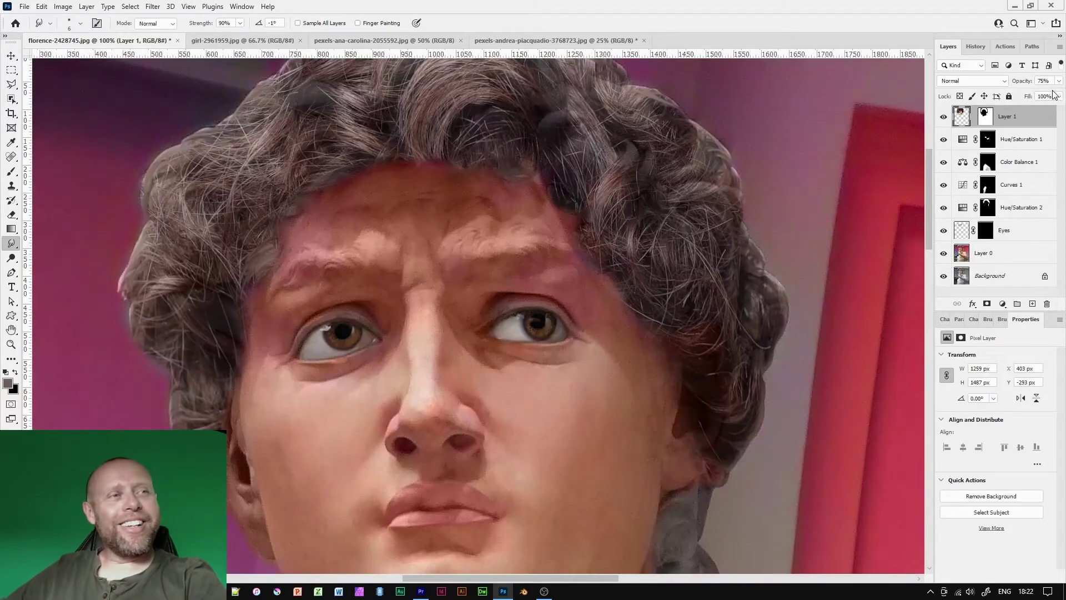
key(ctrl+minus)
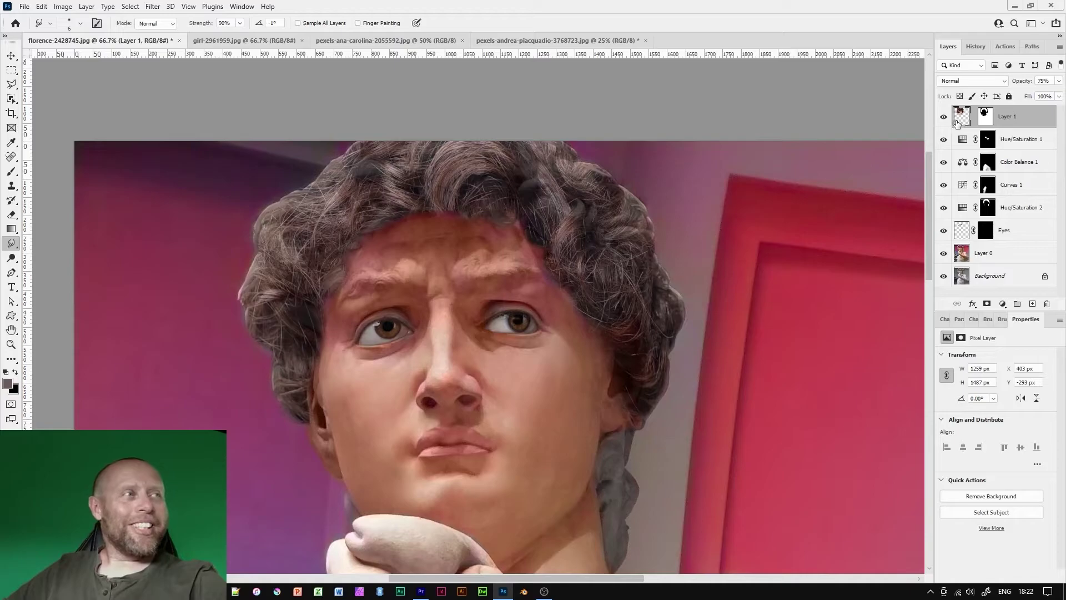
Color-balance the hair layer's midtones to +27 red and -27 yellow, and change its blend mode to Overlay.
key(ctrl+b)
click(624, 185)
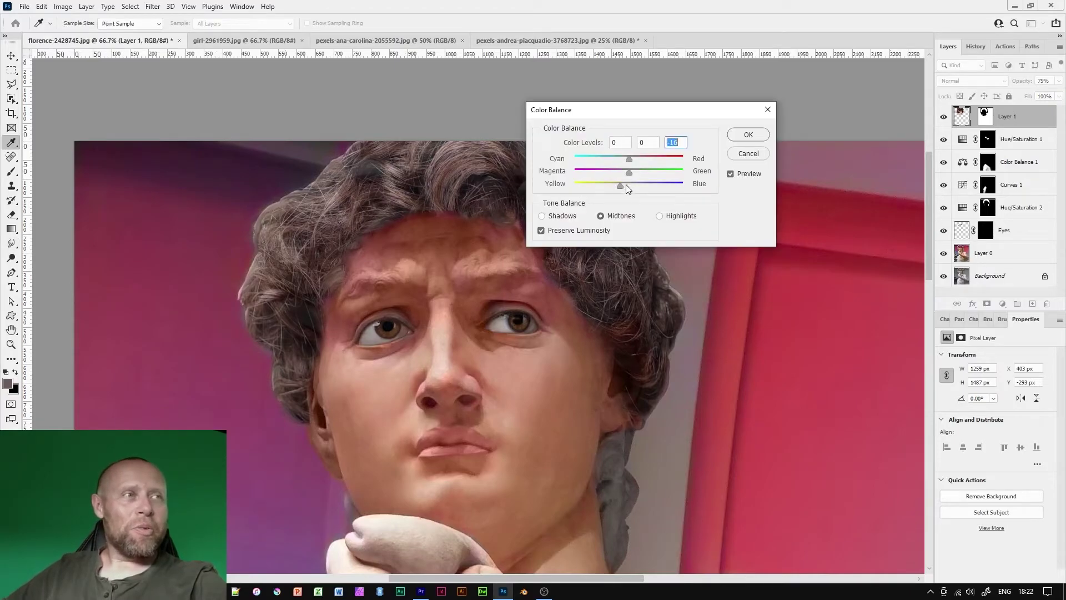
click(640, 161)
click(615, 185)
click(644, 161)
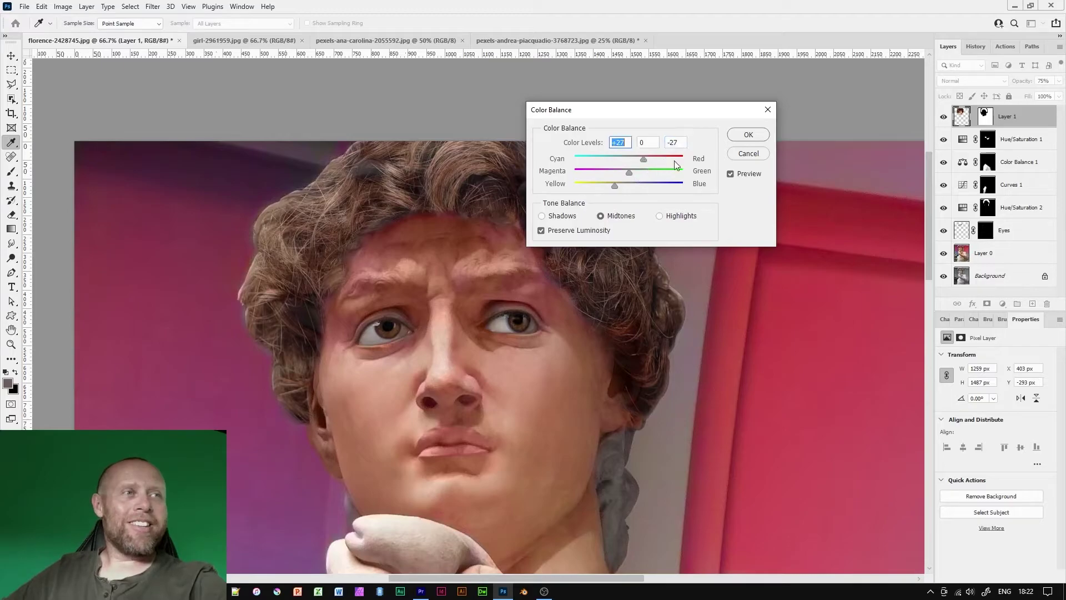
click(754, 138)
key(r)
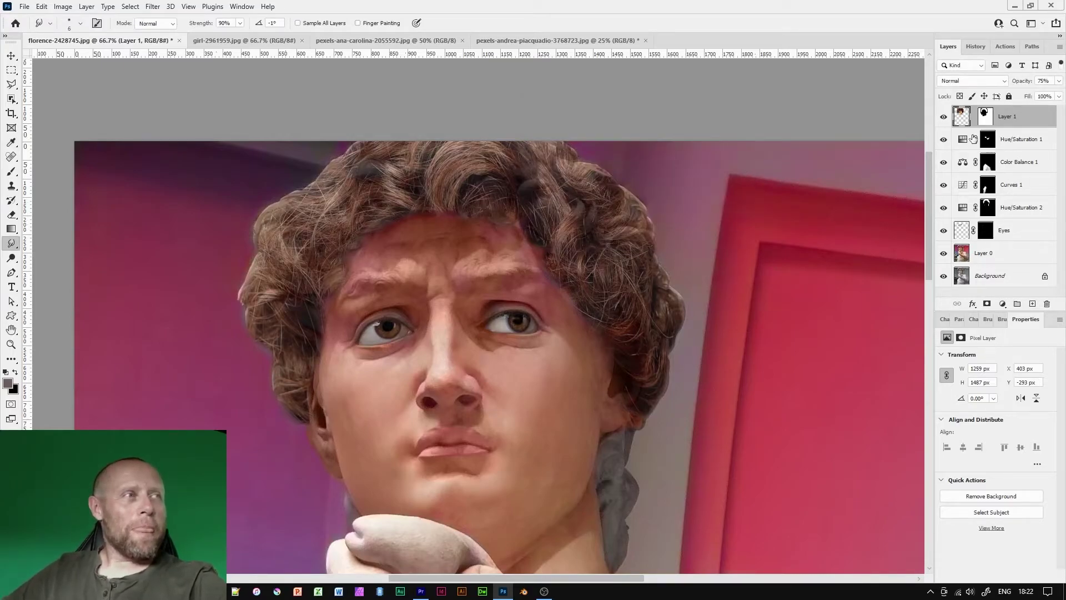
click(1002, 84)
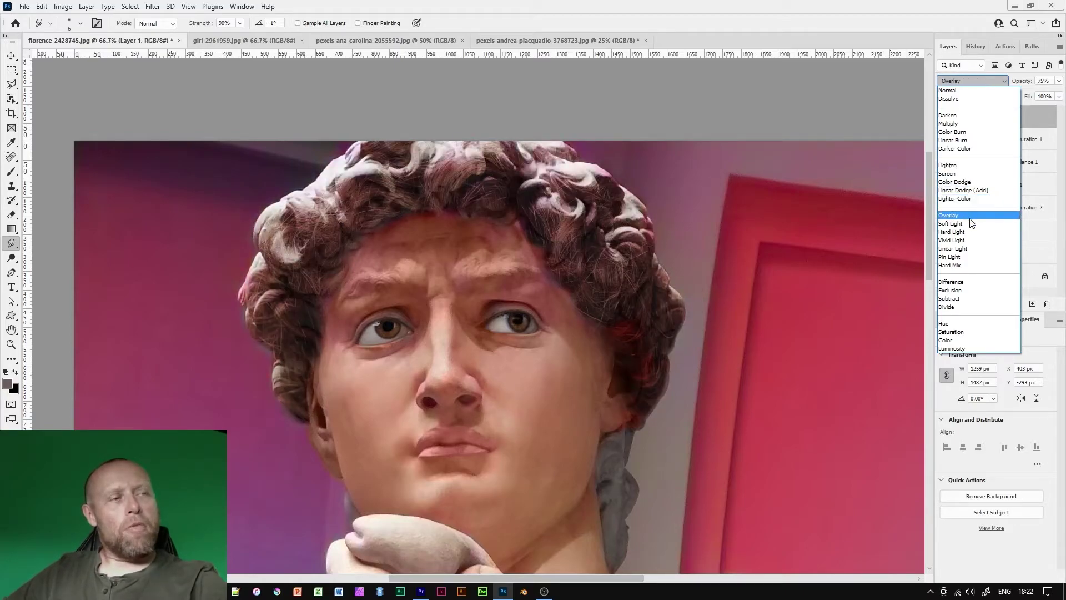
click(970, 219)
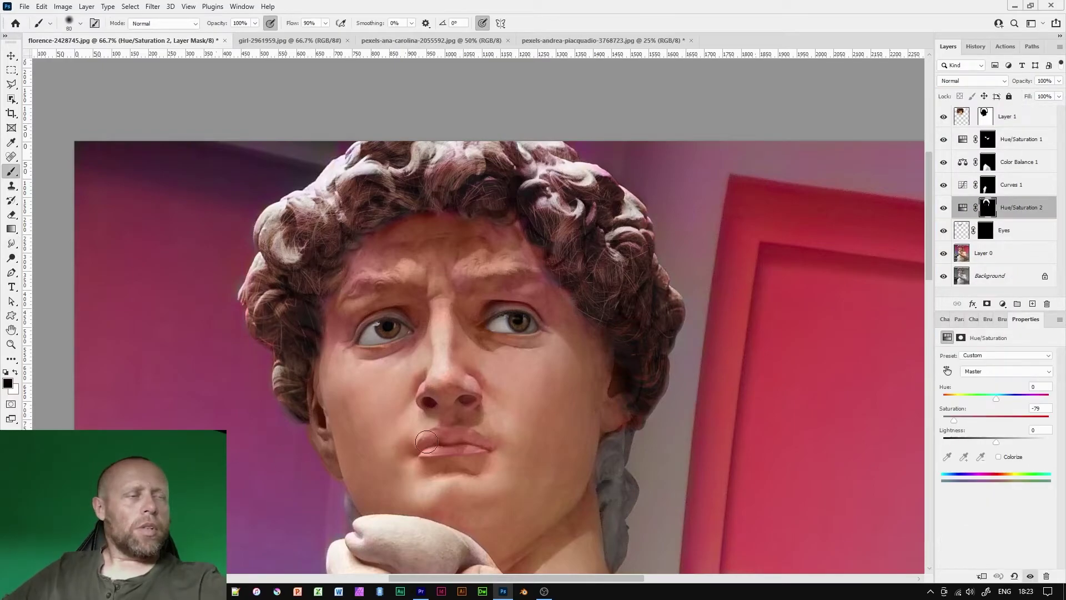
Recolor the purple-tinted skin around the forehead and brows on Layer 0 using Color Replacement with a 40 px brush and sampled tones.
click(1001, 257)
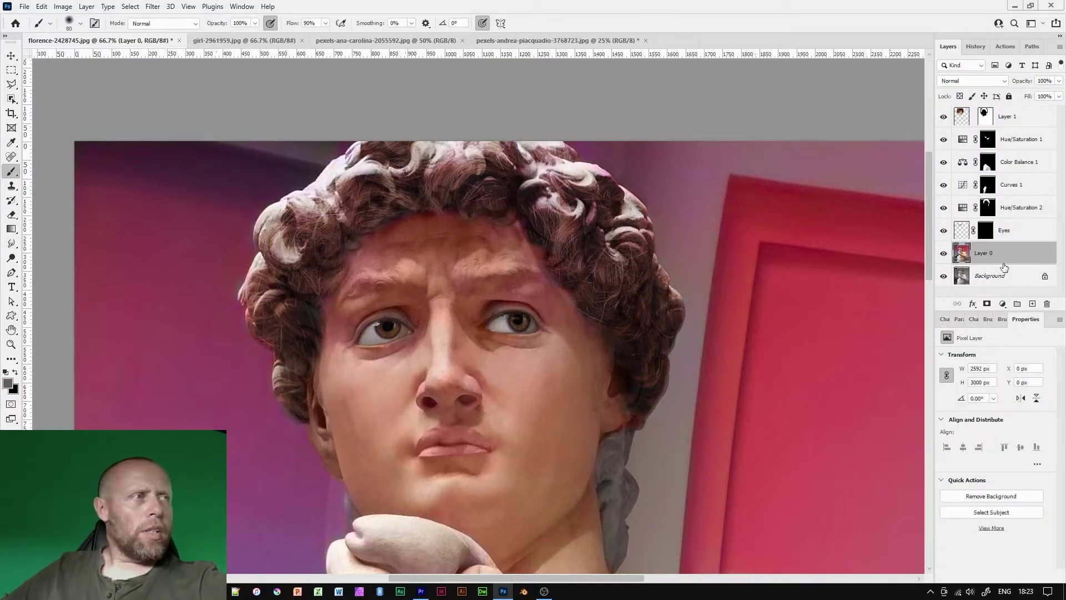
key(ctrl+plus)
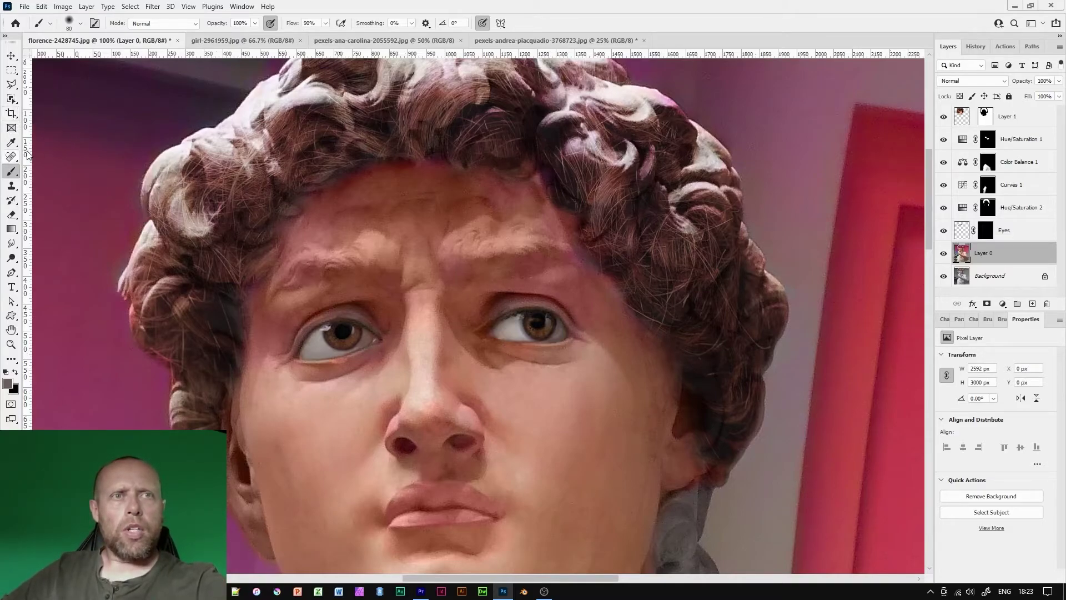
right_click(11, 174)
click(62, 196)
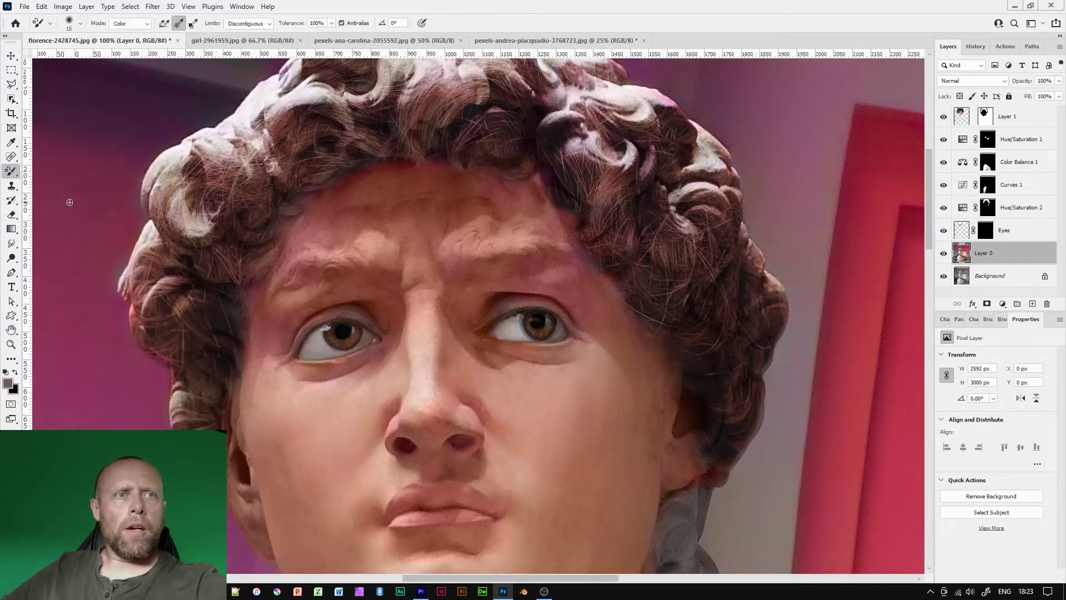
alt+click(568, 270)
key(bracketright)
key(bracketright)
key(bracketright)
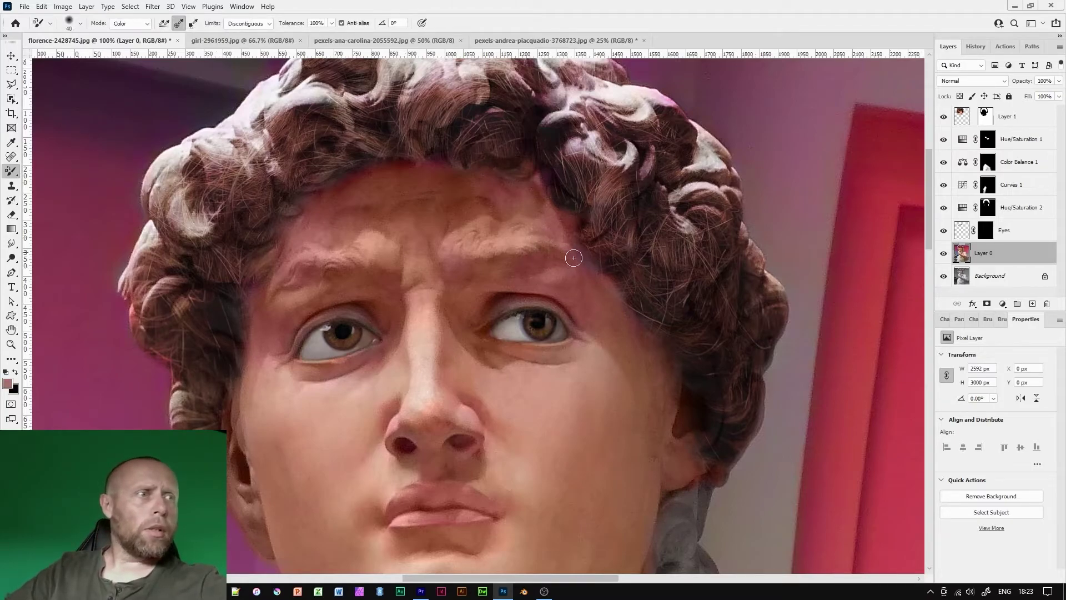
alt+click(177, 217)
drag(282, 272, 293, 272)
drag(499, 314, 509, 271)
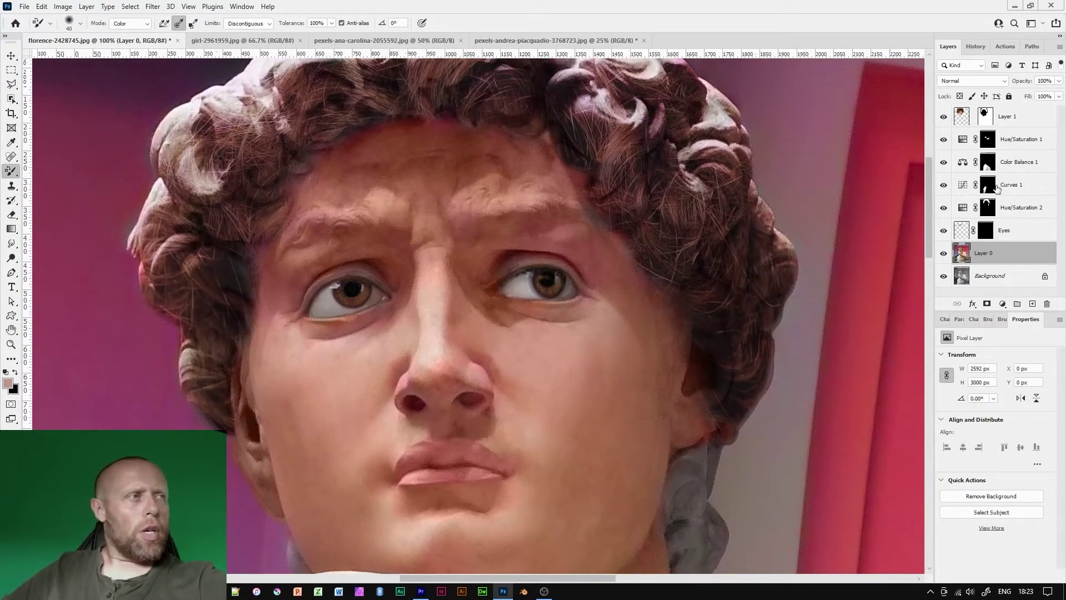
Target the Hue/Saturation 2 mask and switch to the Brush tool with white, 10 px size and 20% opacity.
click(988, 208)
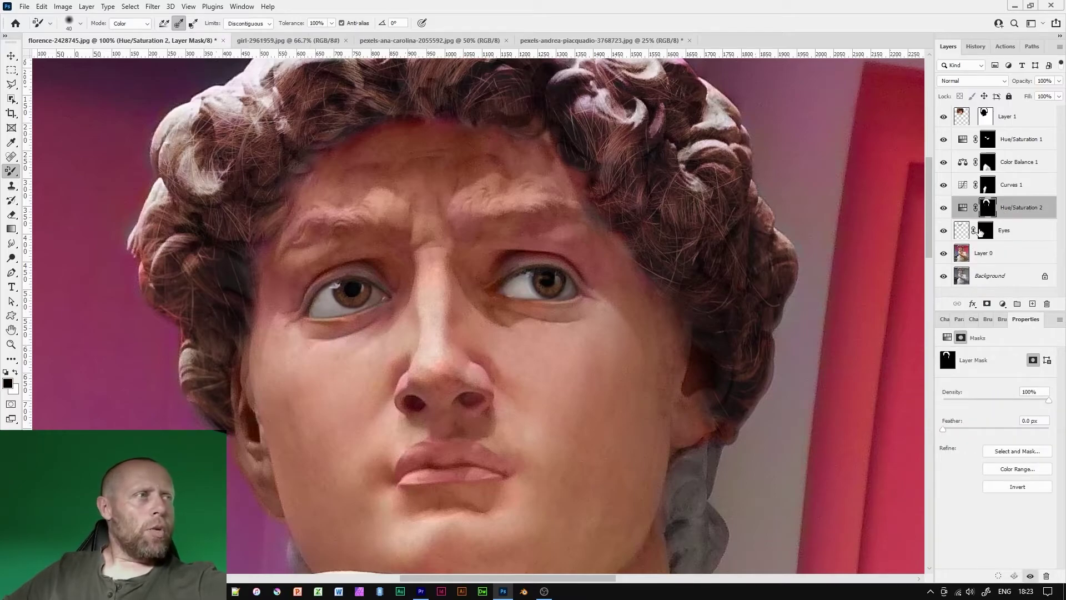
key(3)
key(bracketleft)
key(bracketleft)
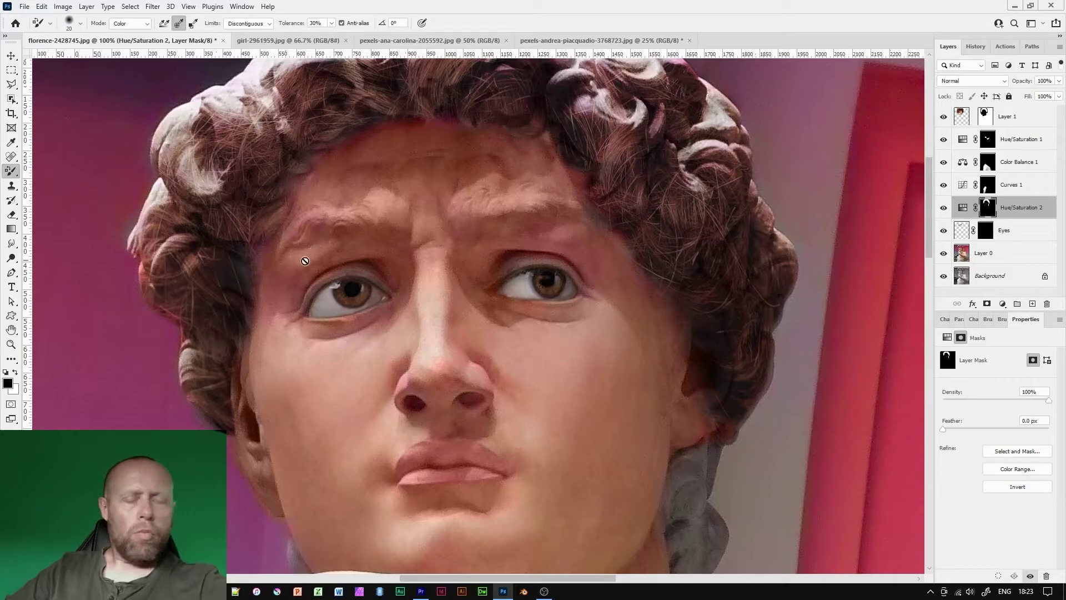
right_click(14, 177)
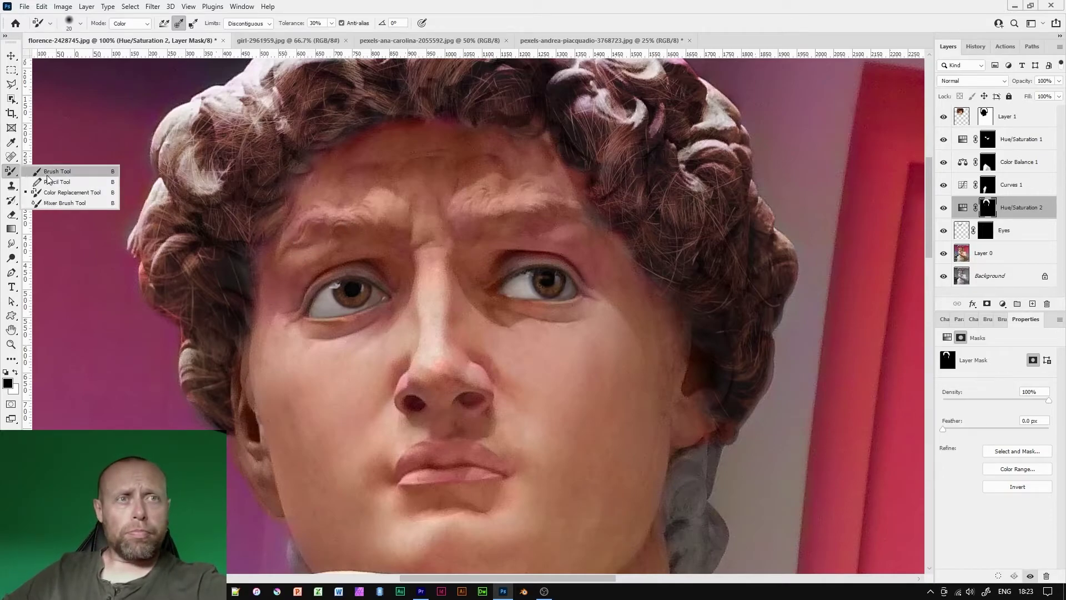
click(55, 170)
key(bracketleft)
key(bracketleft)
key(bracketleft)
key(bracketleft)
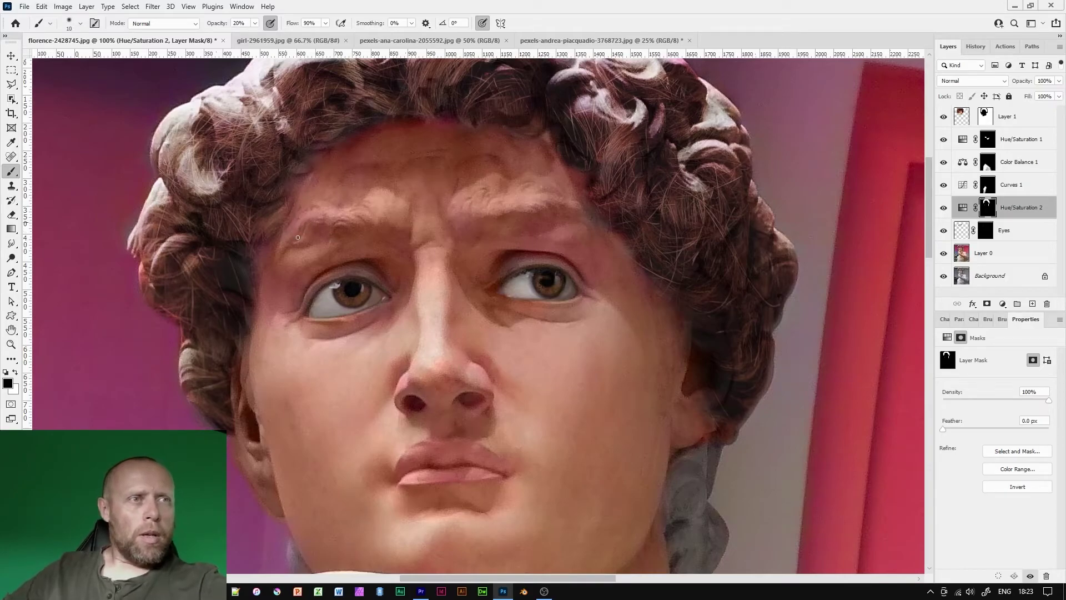
key(x)
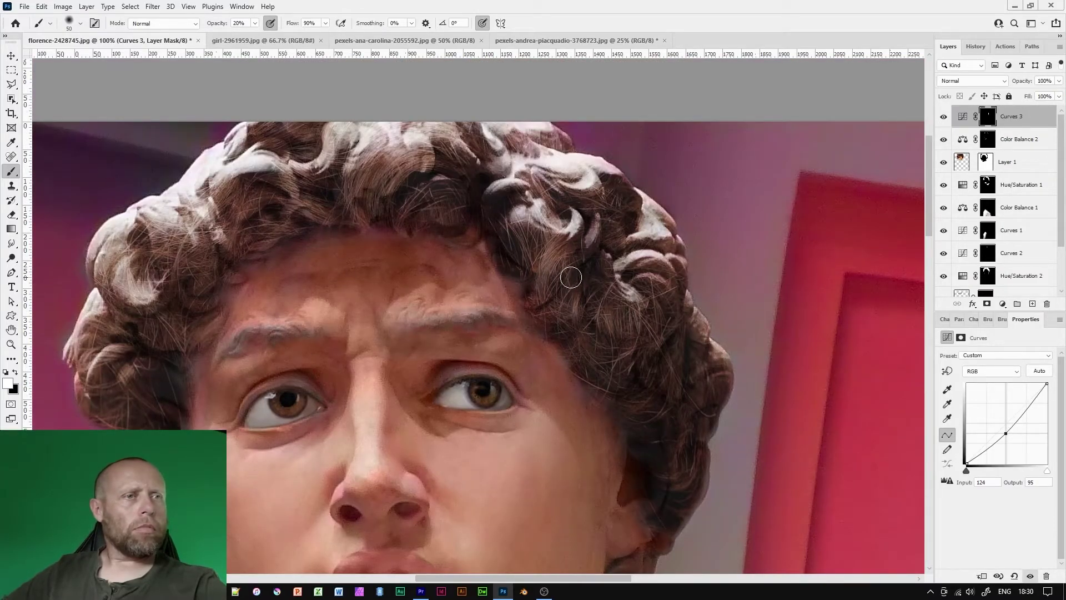
Group all layers from Layer 0 up to Curves 3 and duplicate the group.
key(ctrl+minus)
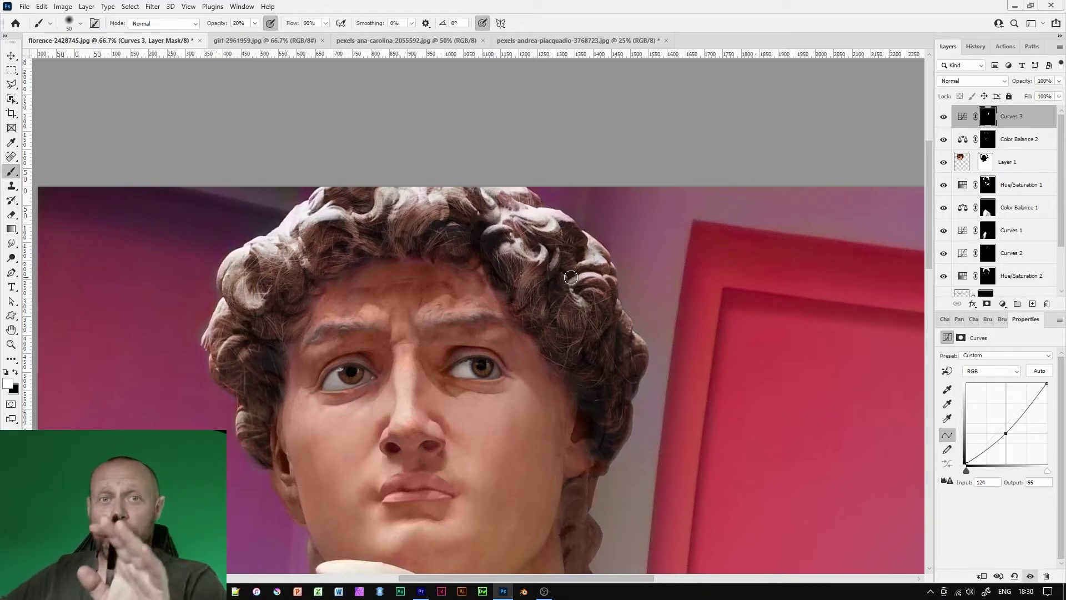
drag(1063, 176, 1063, 256)
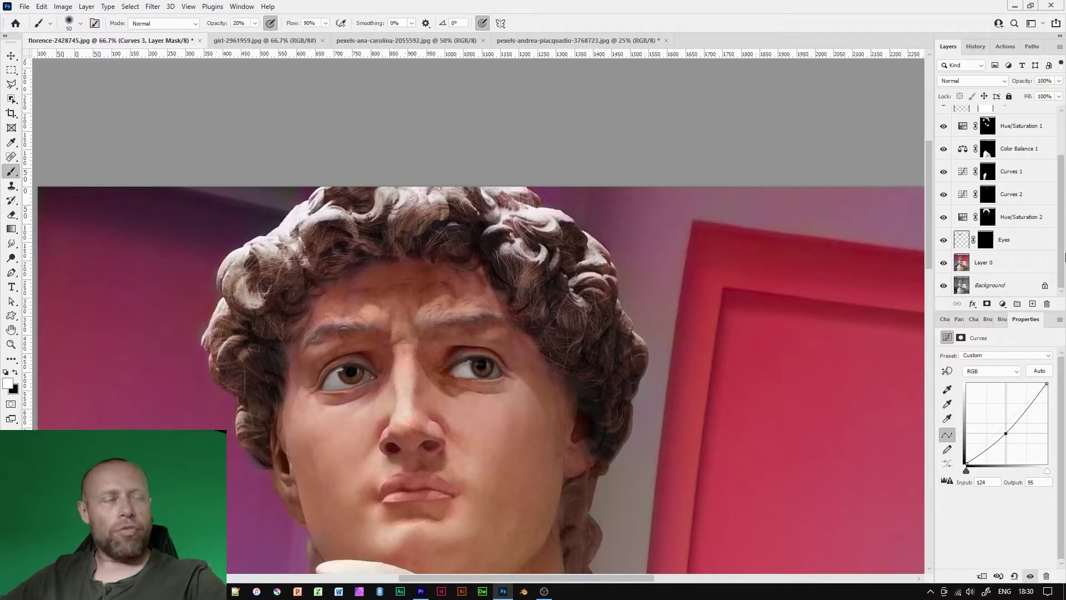
click(1020, 265)
drag(1063, 247, 1065, 179)
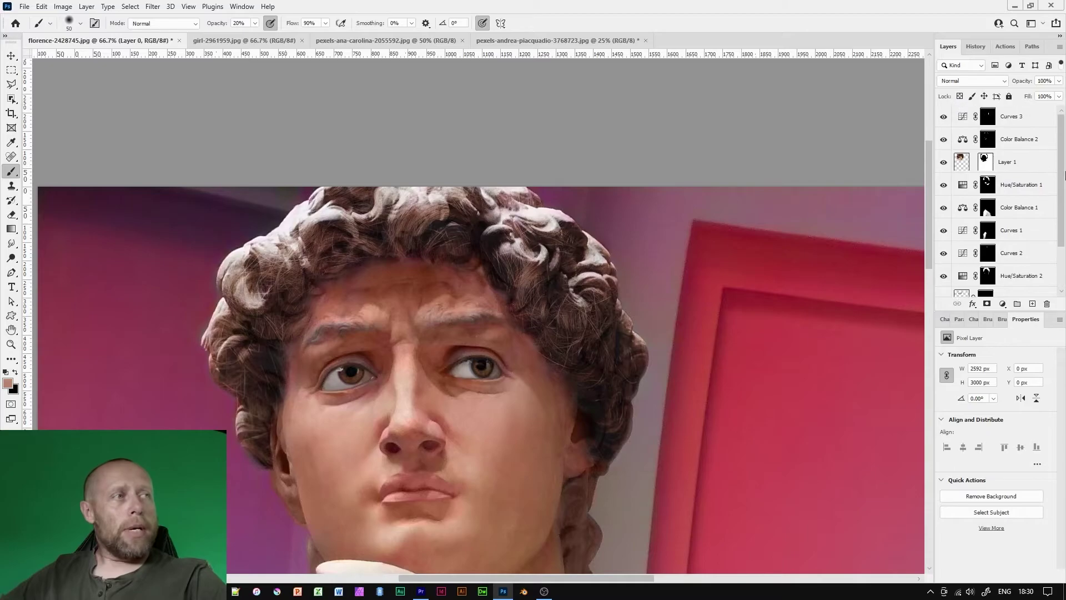
shift+click(1031, 129)
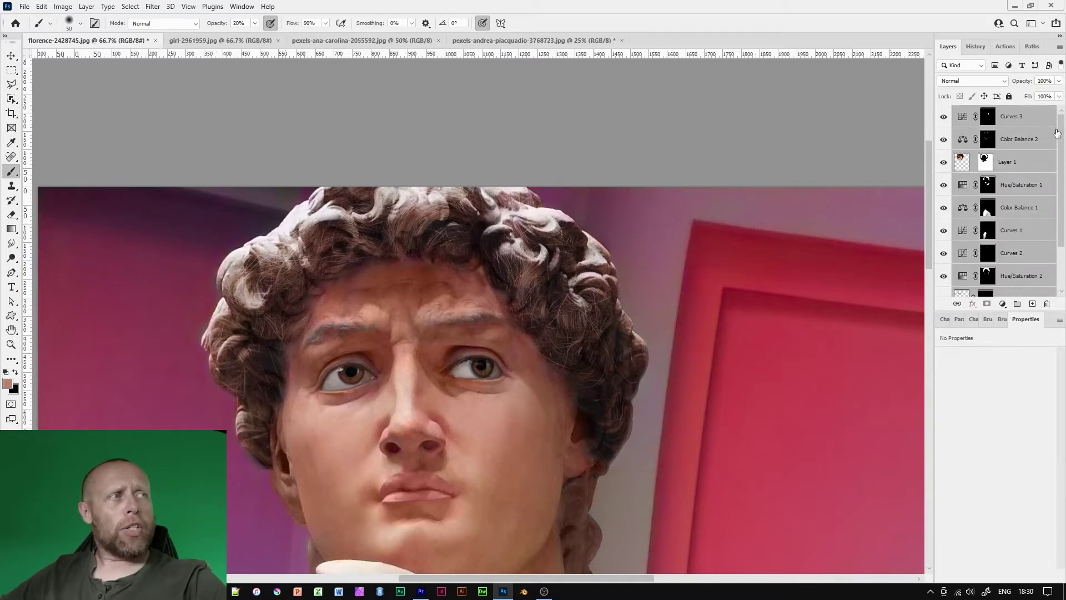
drag(1062, 139, 1061, 118)
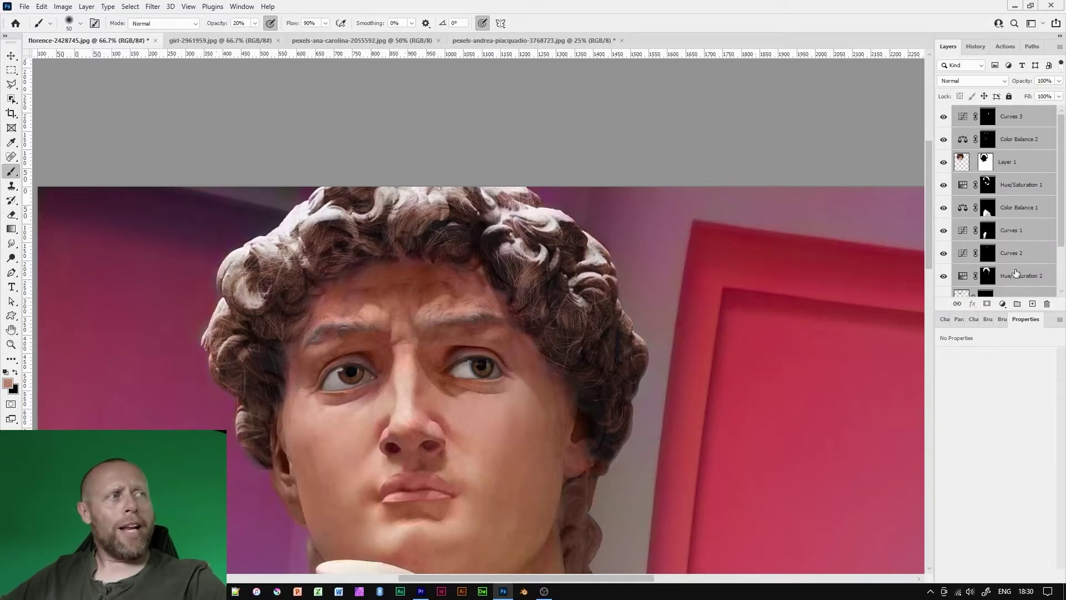
click(1016, 304)
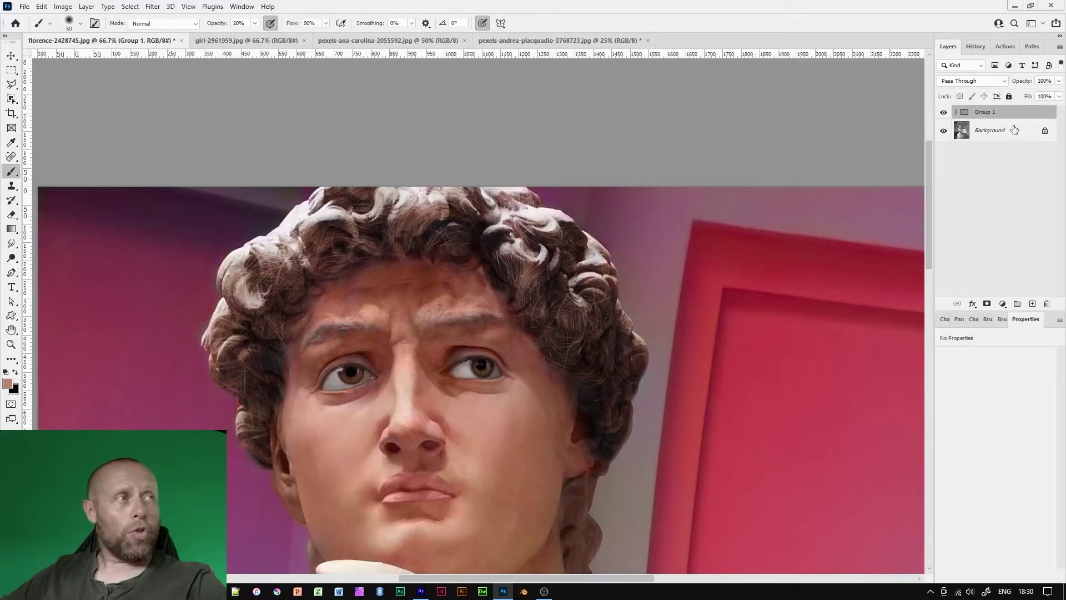
key(ctrl+j)
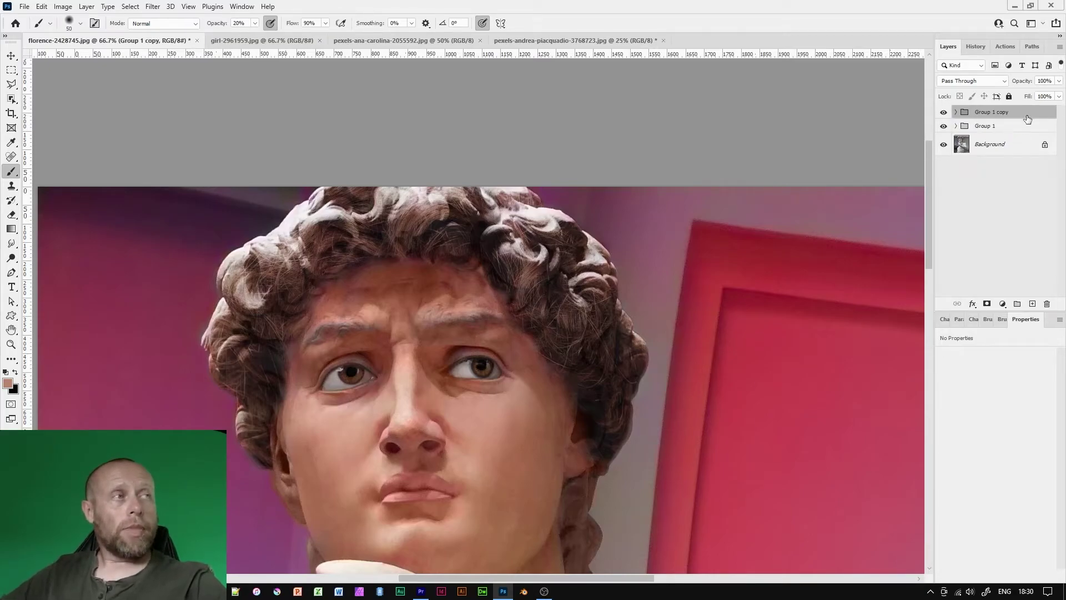
Merge the duplicated group, Group 1 copy, into a single pixel layer.
right_click(1029, 115)
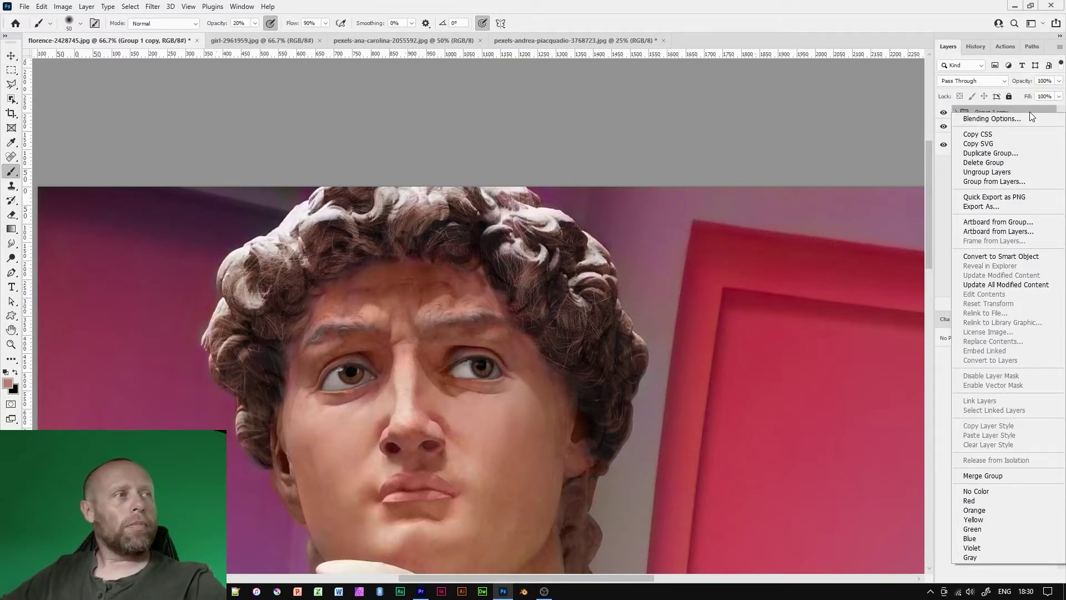
click(995, 473)
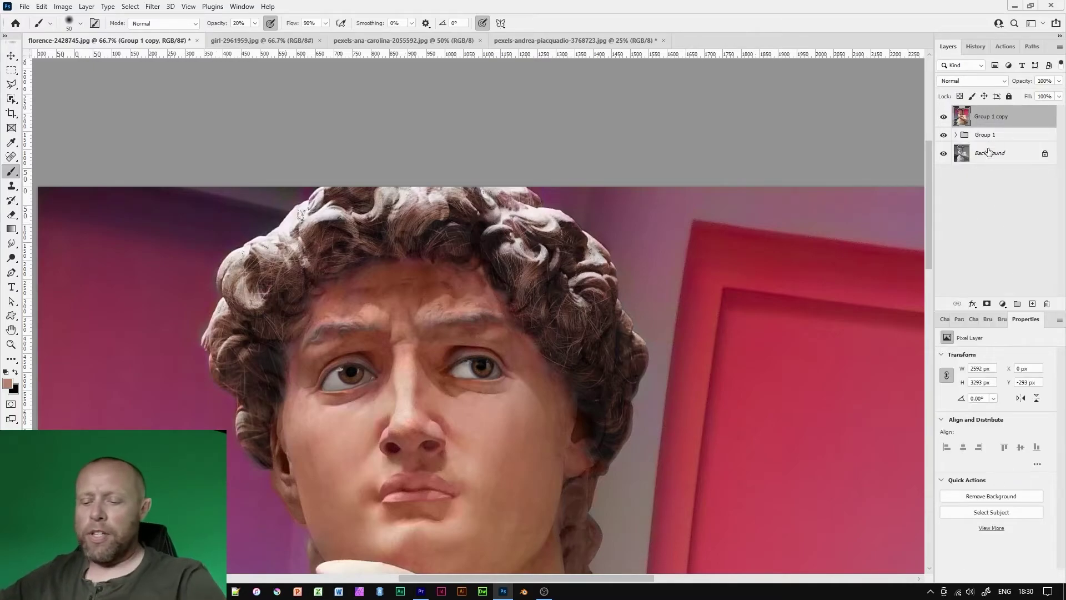
Recolor the purple-tinted skin around the brows and forehead on Group 1 copy using Color Replacement with a 45 px brush and sampled skin tones.
key(ctrl+plus)
key(ctrl+plus)
drag(167, 475, 376, 383)
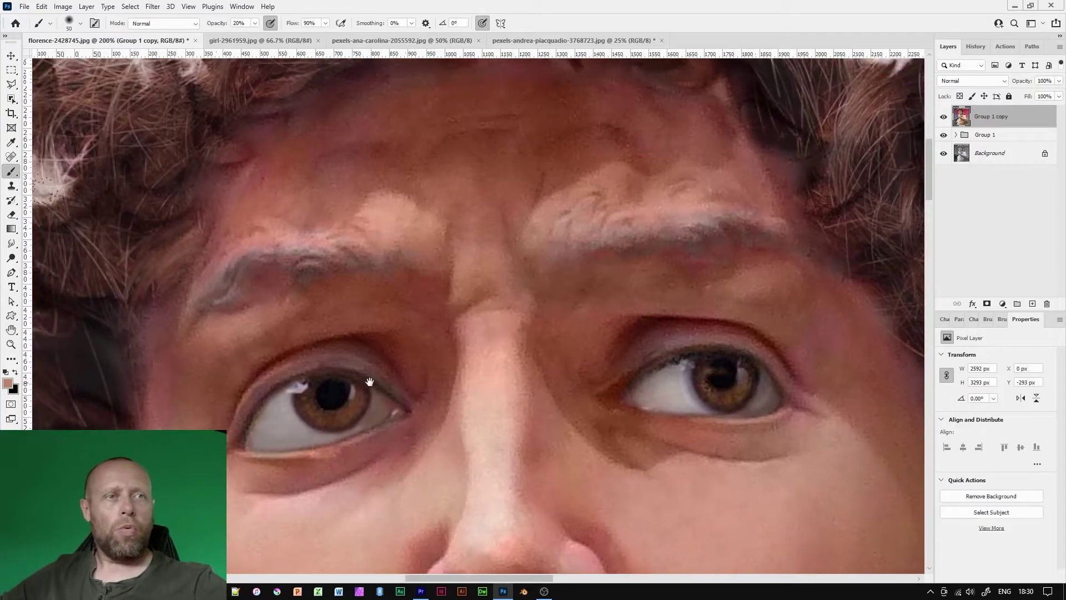
right_click(11, 174)
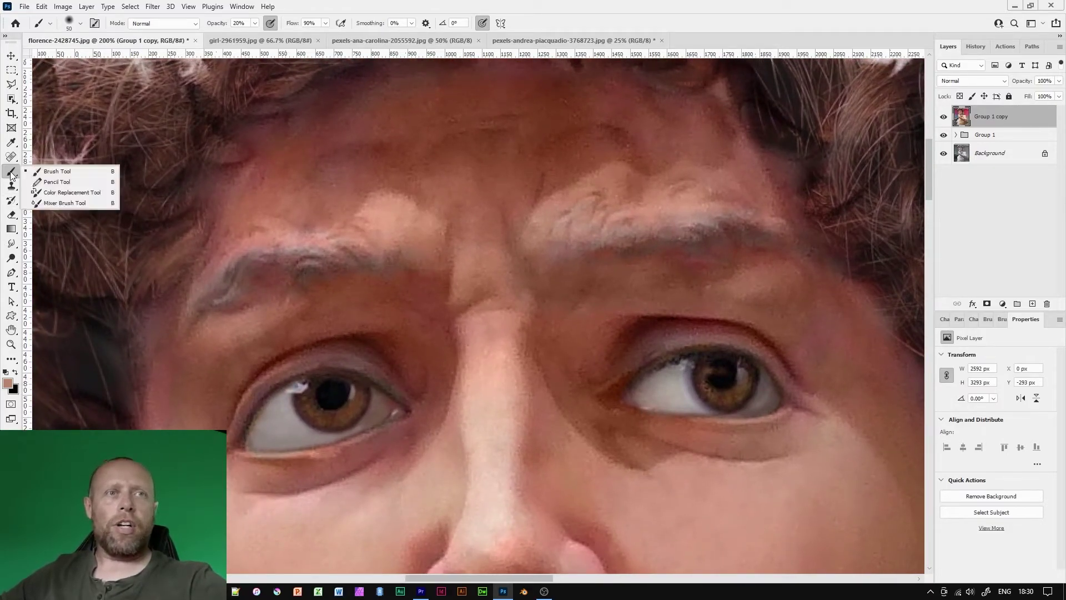
click(48, 194)
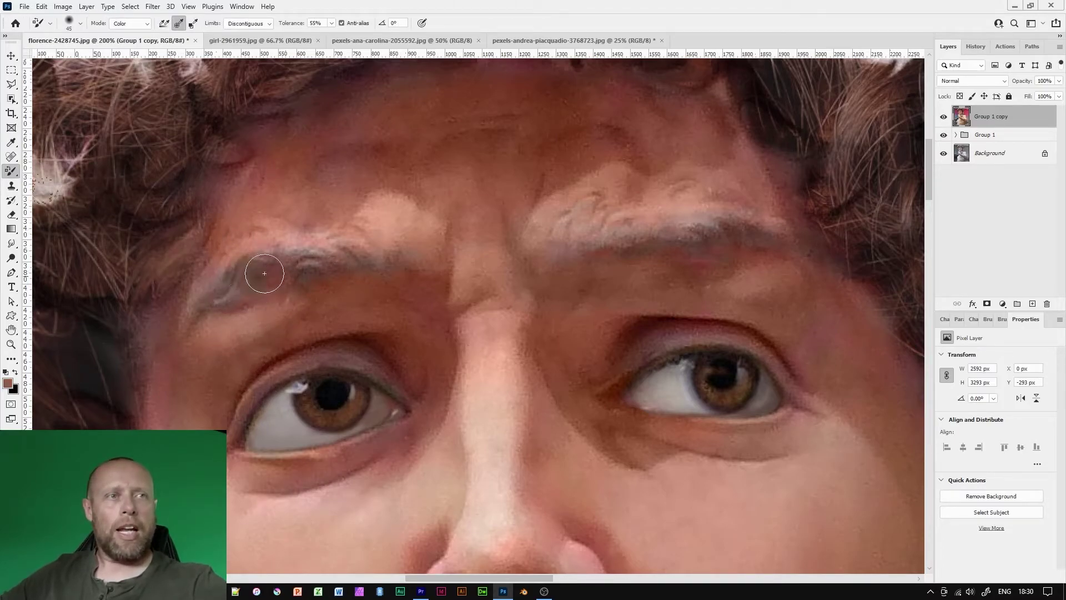
drag(530, 279, 417, 314)
mouse_move(532, 301)
mouse_down()
mouse_move(372, 298)
mouse_move(335, 326)
mouse_up()
drag(364, 291, 312, 212)
alt+click(477, 316)
drag(440, 317, 479, 341)
Sample a dark brown hair tone and recolor the purplish curls along the hairline with Color Replacement.
mouse_move(257, 198)
mouse_down()
mouse_move(357, 410)
mouse_move(413, 430)
mouse_up()
alt+click(348, 251)
mouse_move(291, 254)
mouse_down()
mouse_move(298, 245)
mouse_move(492, 247)
mouse_up()
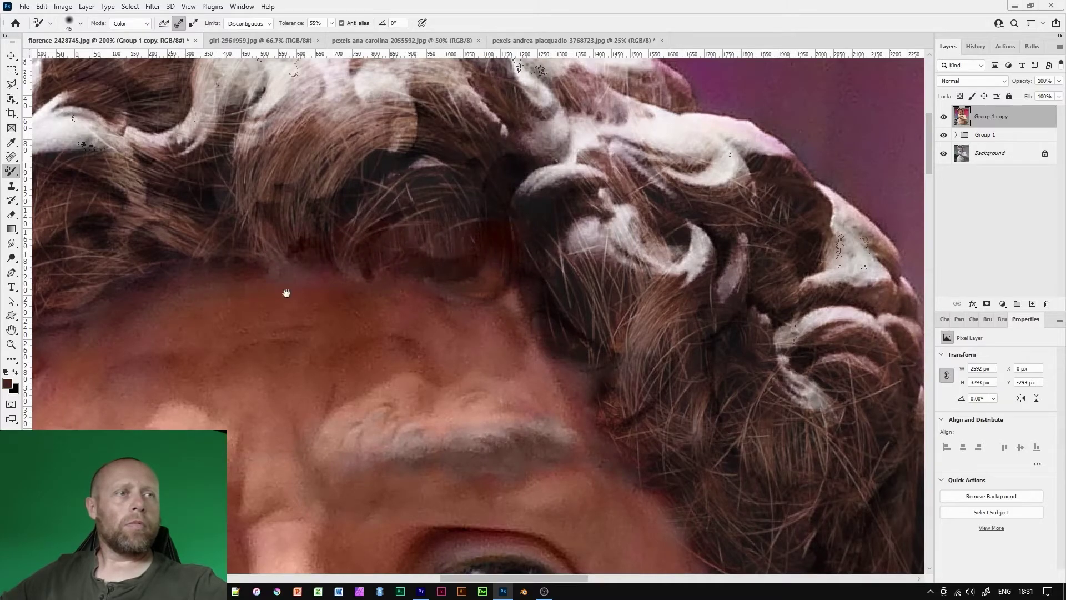
drag(314, 282, 596, 225)
drag(260, 394, 381, 319)
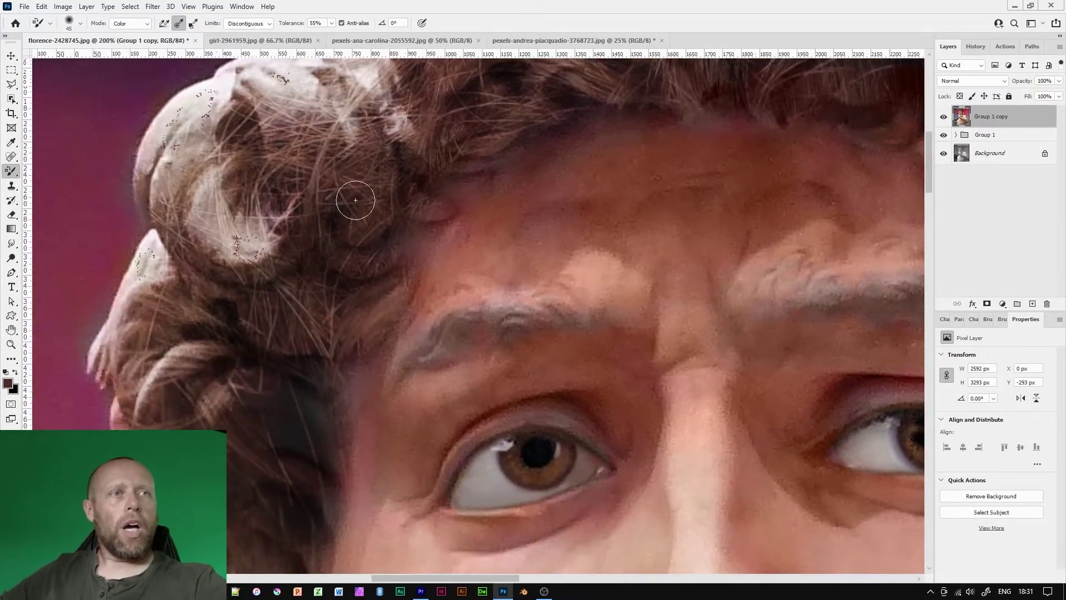
Smudge the bright speckled curls on the left side of the head into strands with a 2 px Smudge brush at 80% strength.
click(11, 244)
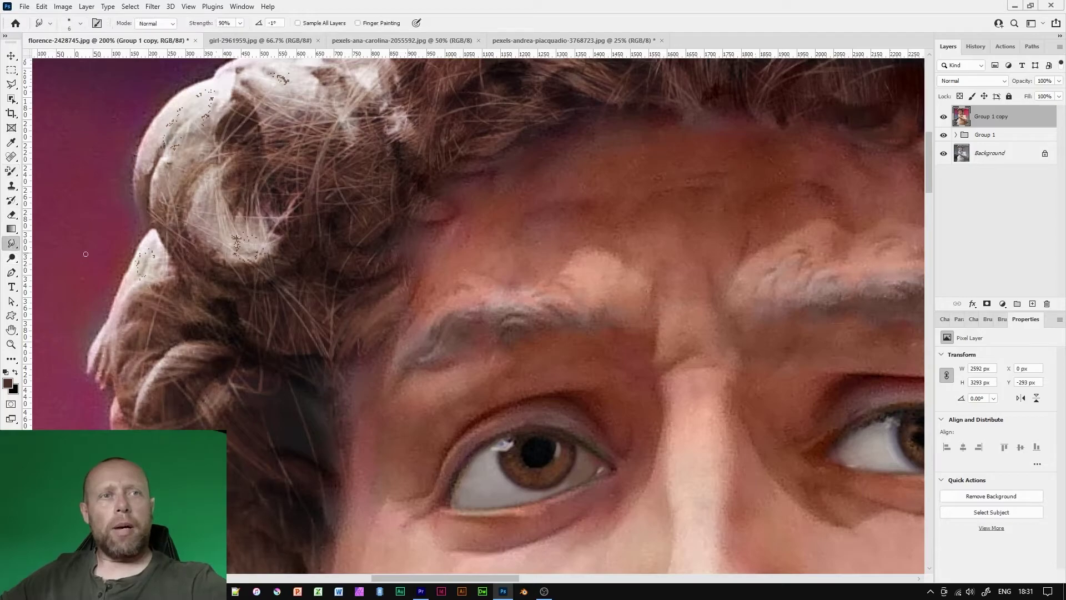
key(bracketleft)
key(bracketleft)
key(bracketleft)
key(bracketleft)
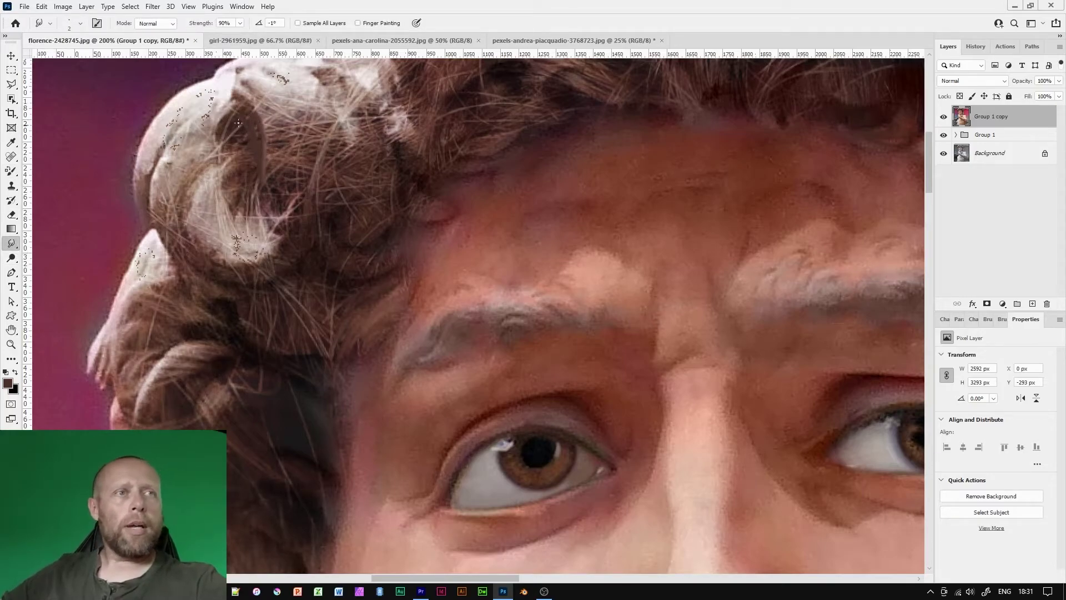
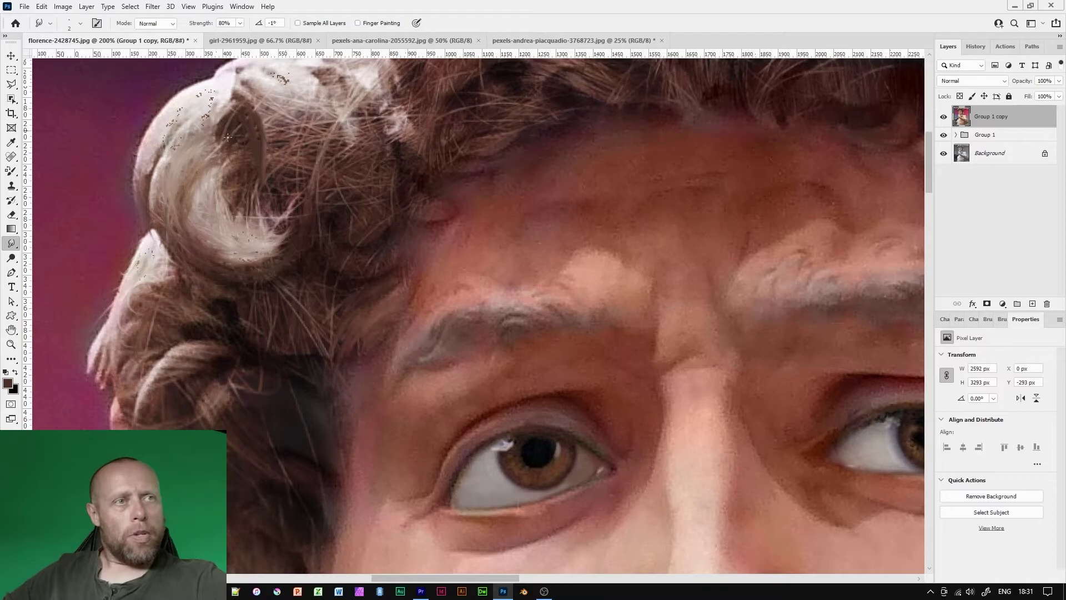
drag(282, 333, 310, 249)
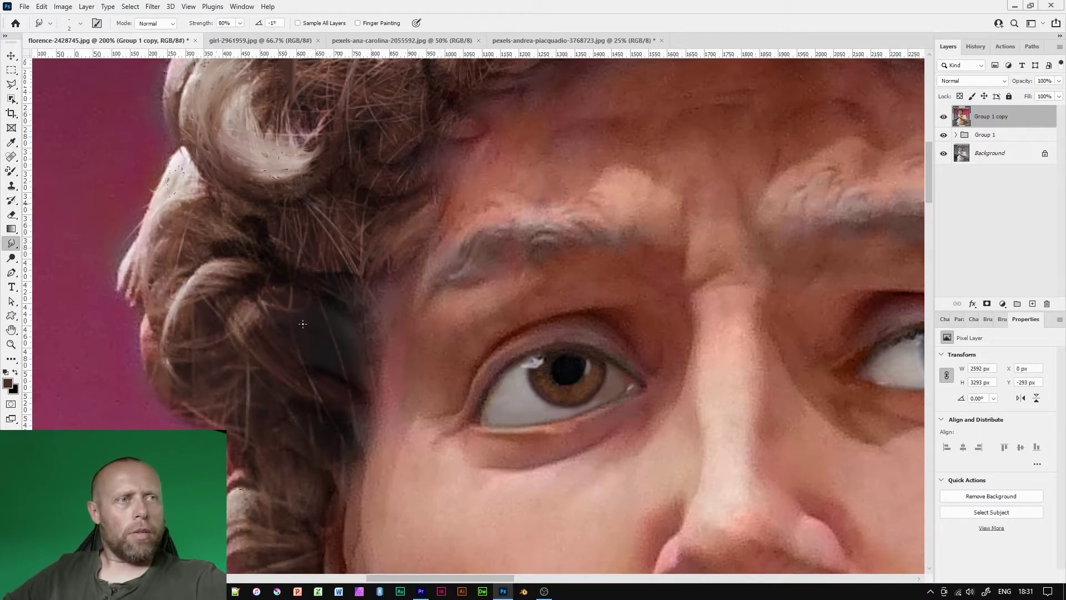
Smudge the lower curls beside the left temple and ear into strands, and raise the Smudge strength to 90%.
drag(404, 282, 409, 92)
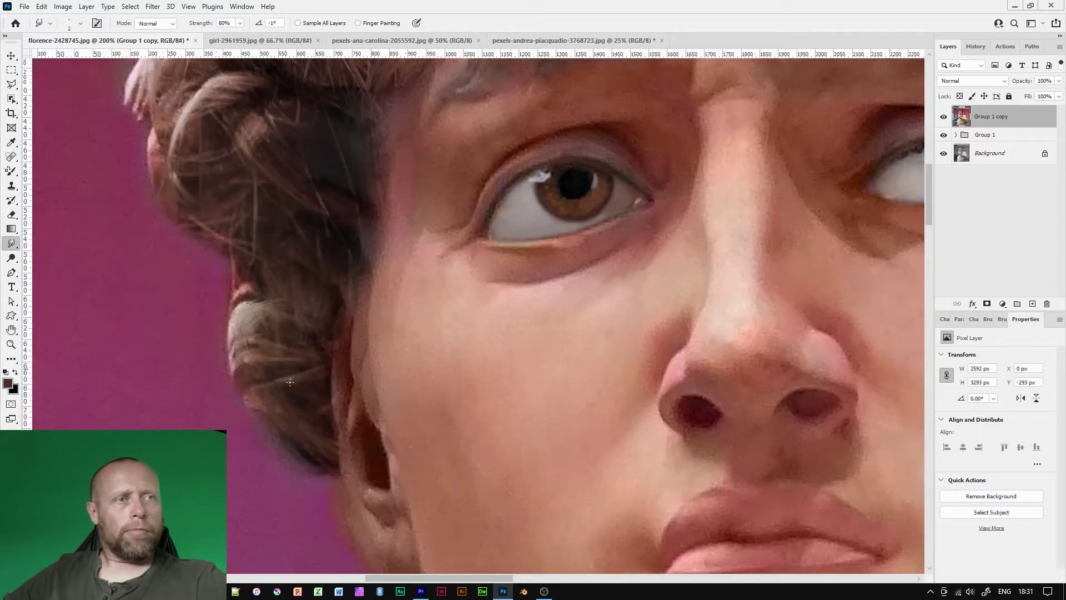
drag(239, 356, 295, 477)
drag(220, 188, 205, 432)
drag(218, 239, 208, 272)
mouse_move(273, 176)
mouse_down()
mouse_move(248, 197)
mouse_move(231, 246)
mouse_up()
drag(223, 291, 228, 310)
key(9)
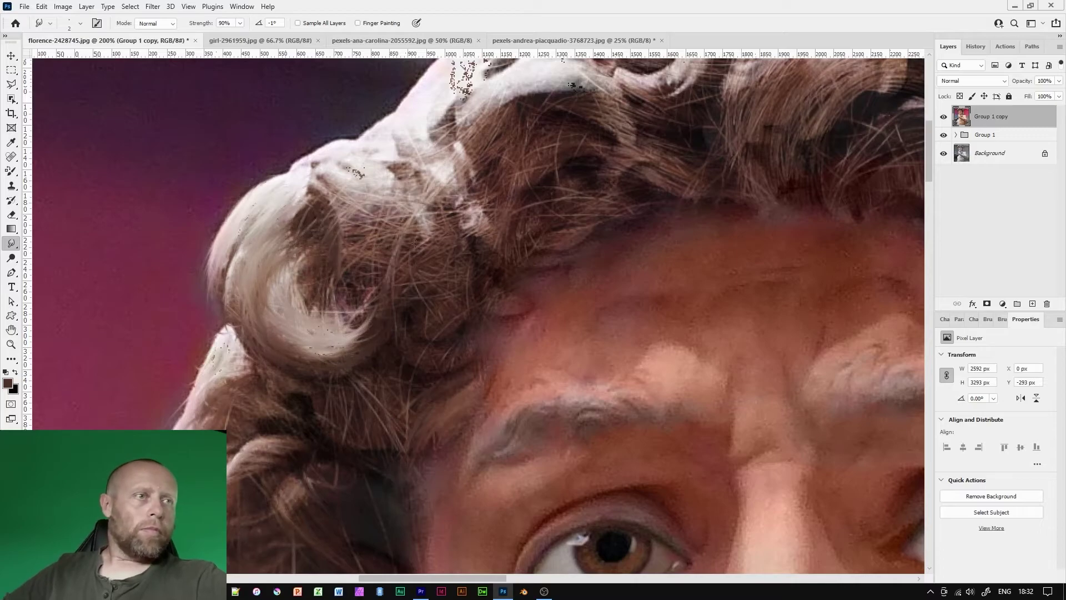
Smudge the speckled white highlights on the upper-left curls into soft strands along the outer hair edge.
drag(377, 357, 246, 504)
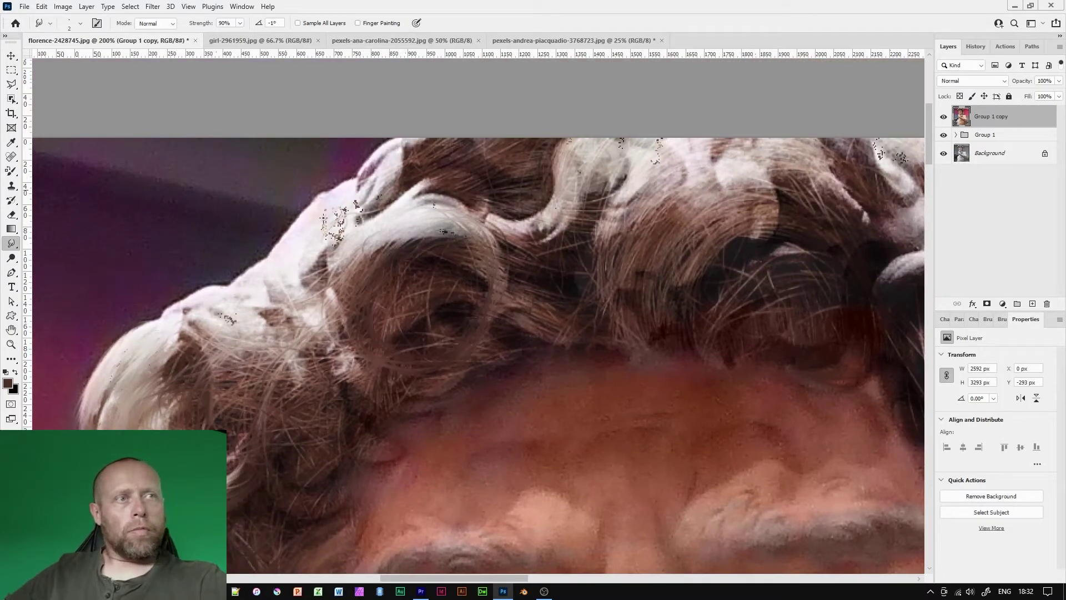
drag(358, 211, 333, 234)
mouse_move(238, 323)
mouse_down()
mouse_move(211, 315)
mouse_move(240, 322)
mouse_up()
mouse_move(244, 272)
mouse_down()
mouse_move(183, 294)
mouse_move(155, 331)
mouse_up()
drag(324, 191, 283, 239)
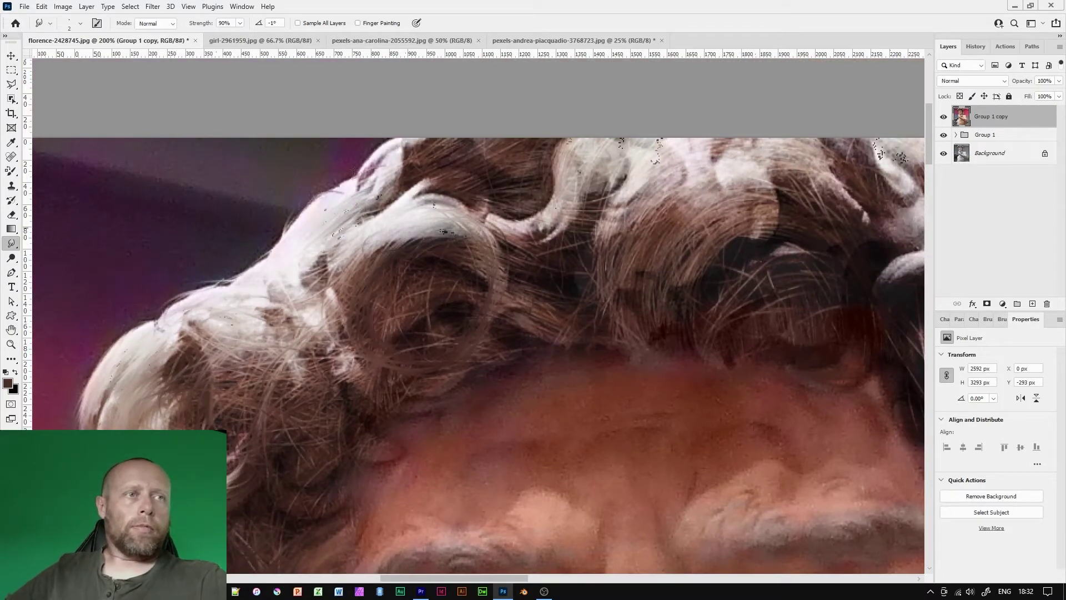
Smudge hair strands across the curls at the top of the head and above the forehead.
drag(383, 145, 355, 186)
drag(428, 158, 391, 180)
drag(457, 167, 472, 142)
drag(527, 234, 564, 215)
drag(575, 217, 591, 176)
drag(487, 232, 514, 235)
drag(485, 274, 486, 290)
mouse_move(578, 330)
mouse_down()
mouse_move(592, 308)
mouse_move(565, 341)
mouse_up()
drag(678, 307, 392, 273)
drag(401, 145, 337, 205)
drag(352, 185, 321, 233)
drag(317, 196, 307, 239)
drag(486, 215, 533, 230)
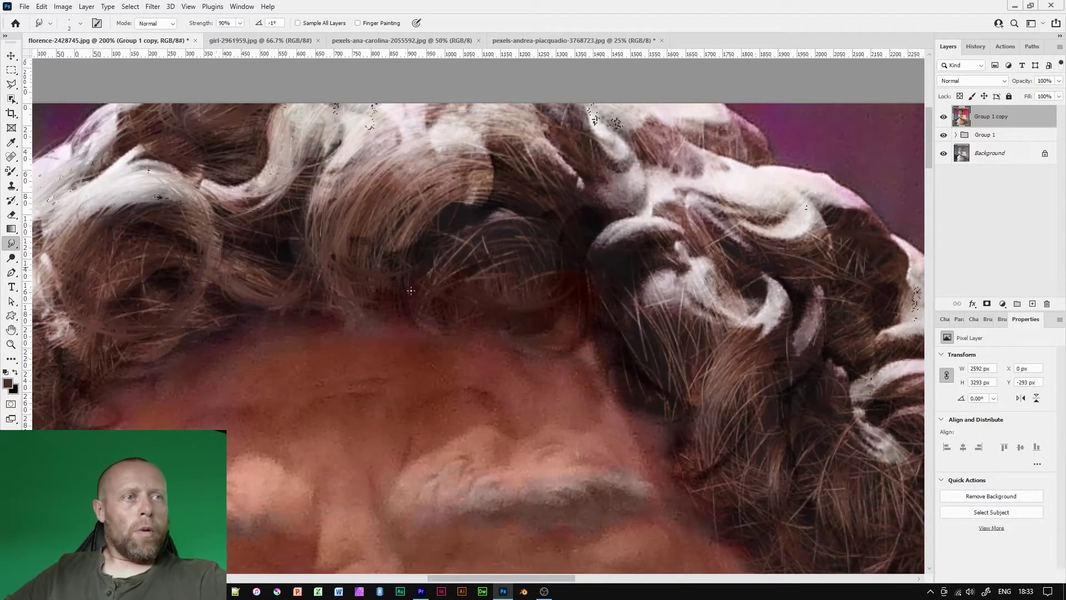
Smudge the white highlights and outer edge of the upper-right curls into flowing strands.
drag(391, 331, 114, 412)
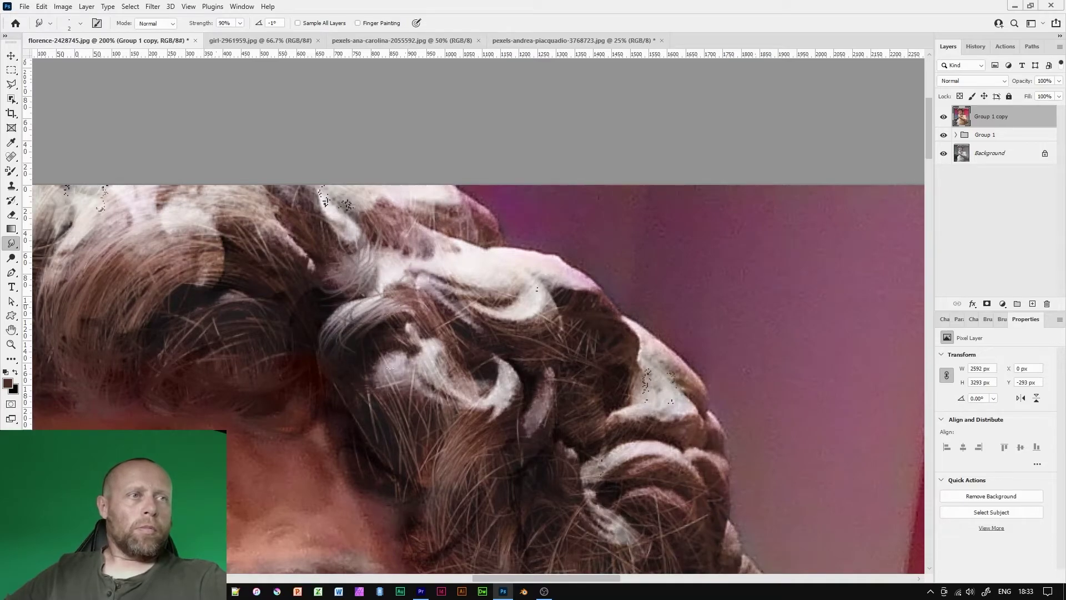
drag(527, 303, 547, 350)
mouse_move(537, 316)
mouse_down()
mouse_move(483, 332)
mouse_move(493, 396)
mouse_up()
drag(444, 347, 412, 401)
drag(504, 394, 460, 414)
mouse_move(461, 193)
mouse_down()
mouse_move(501, 228)
mouse_move(498, 246)
mouse_up()
drag(563, 261, 600, 280)
mouse_move(627, 324)
mouse_down()
mouse_move(447, 244)
mouse_move(508, 282)
mouse_up()
drag(512, 306, 526, 326)
mouse_move(498, 335)
mouse_down()
mouse_move(450, 351)
mouse_move(423, 380)
mouse_up()
drag(482, 362, 531, 399)
drag(469, 380, 440, 385)
Smudge the curls down the right side of the head, past the ear to the neck, adding loose strands along the edge.
scroll(385, 418, down, 4)
scroll(282, 364, down, 5)
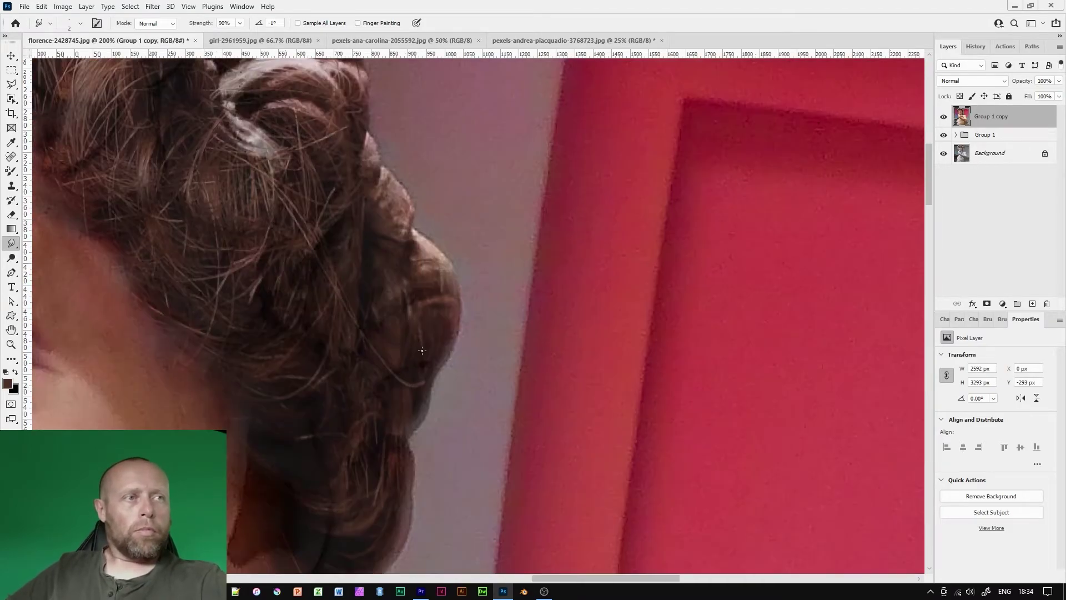
scroll(305, 481, right, 1)
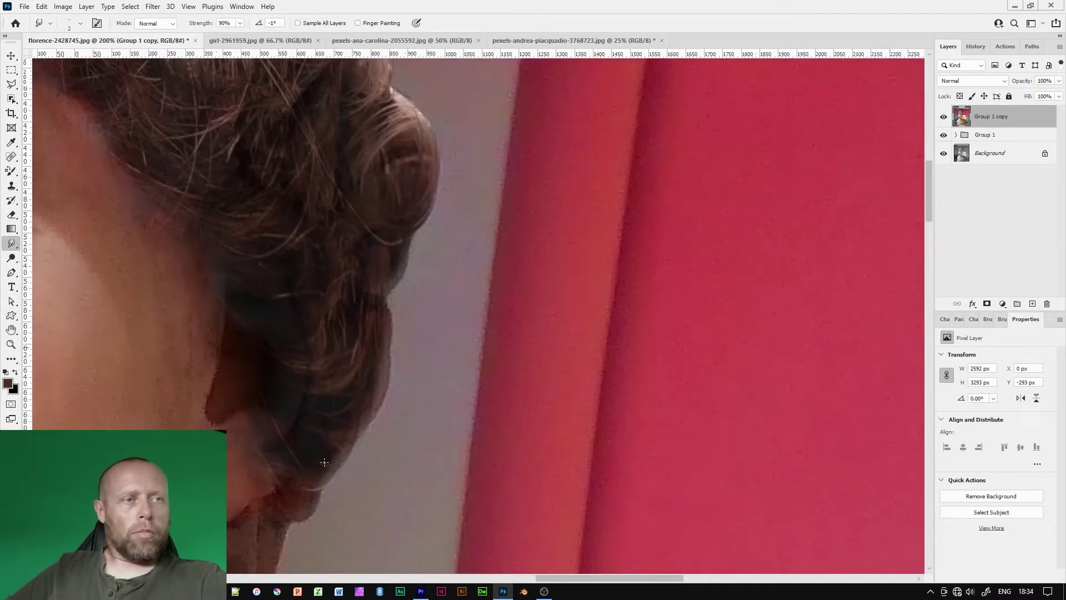
scroll(308, 444, down, 5)
scroll(301, 304, left, 1)
scroll(301, 304, left, 2)
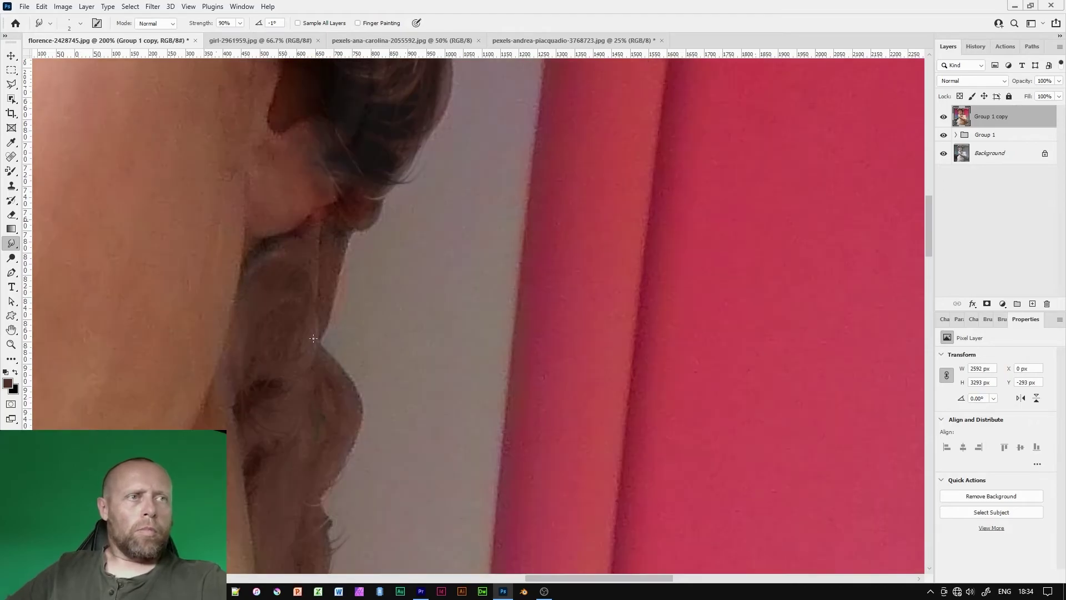
Smudge away the remaining dark speckles in the white highlights of the left and top curls.
scroll(295, 361, up, 8)
scroll(286, 431, up, 5)
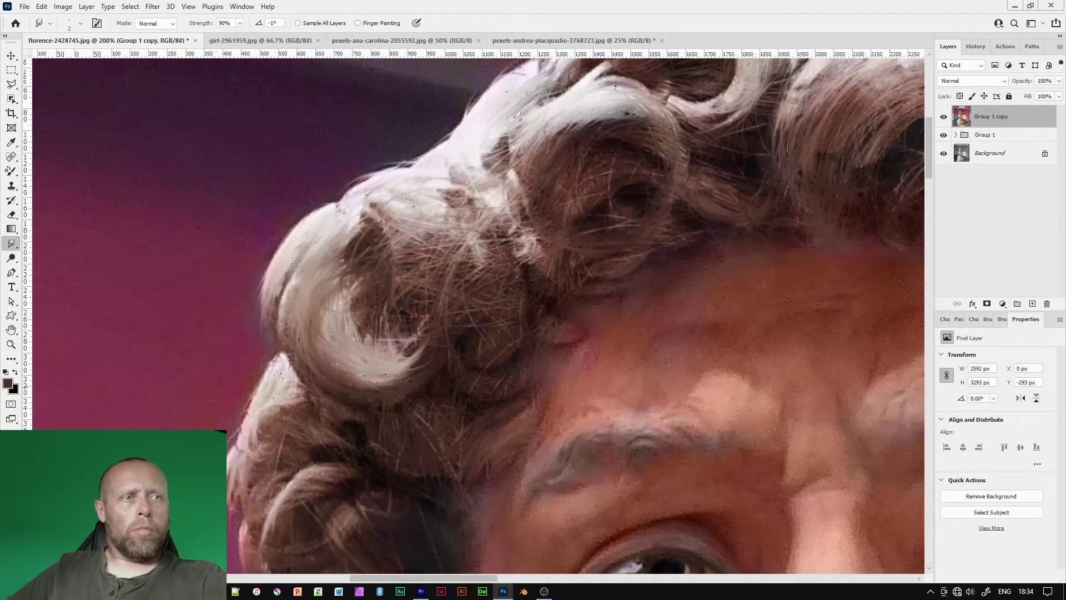
scroll(311, 344, up, 6)
scroll(340, 297, down, 1)
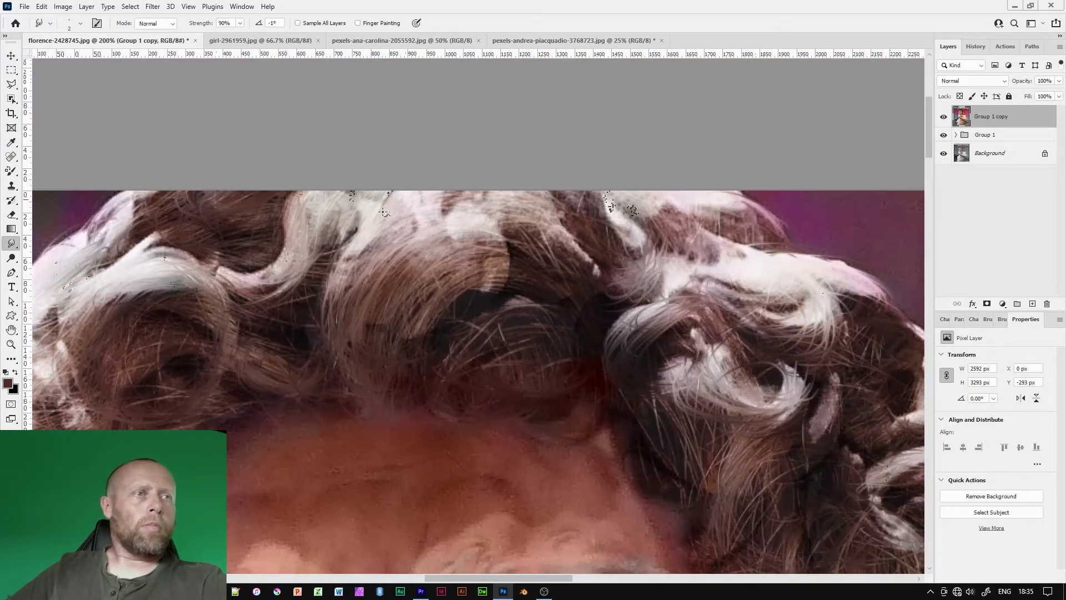
scroll(327, 250, right, 2)
scroll(308, 171, down, 5)
key(ctrl+minus)
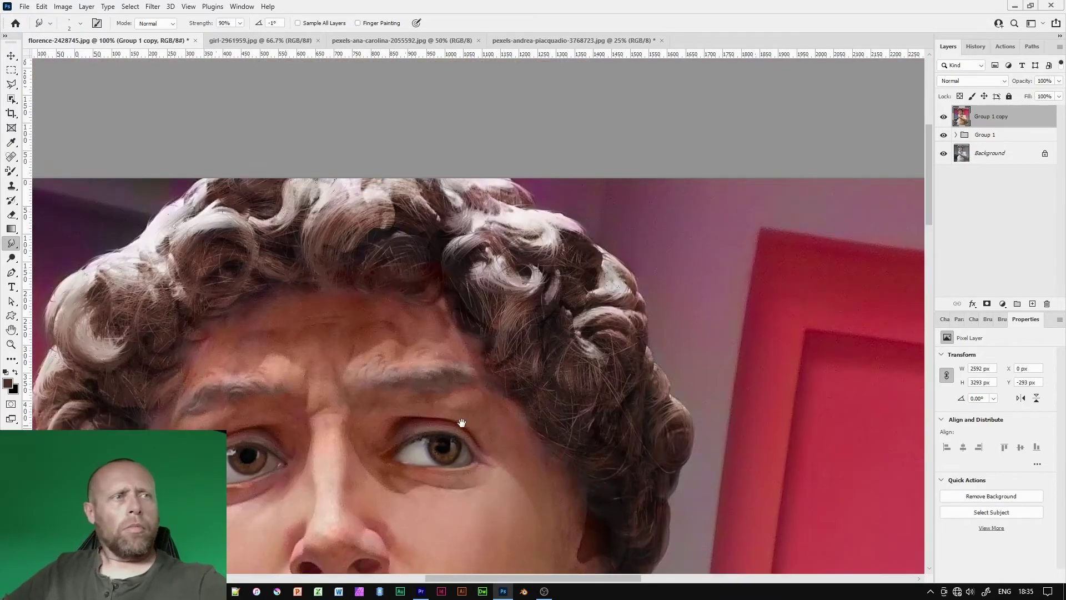
Switch back to Color Replacement at 45 px and touch up the forehead skin with a sampled reddish skin tone.
drag(374, 174, 436, 66)
right_click(11, 170)
click(52, 192)
scroll(258, 339, up, 1)
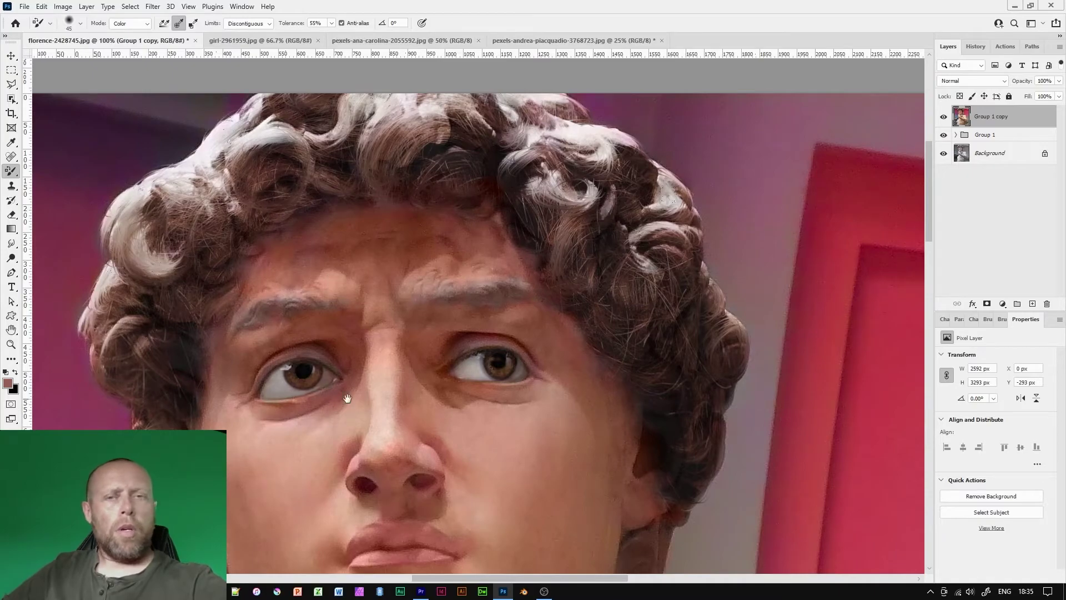
scroll(410, 336, down, 1)
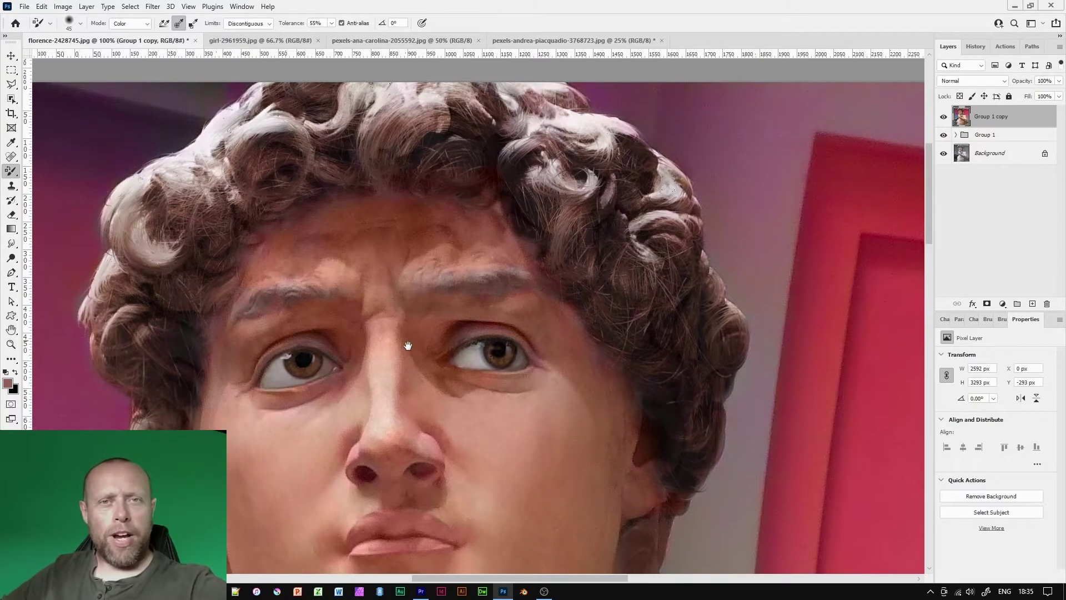
Add a Hue/Saturation adjustment above Group 1 copy with saturation -19 and invert its mask to black.
click(1002, 303)
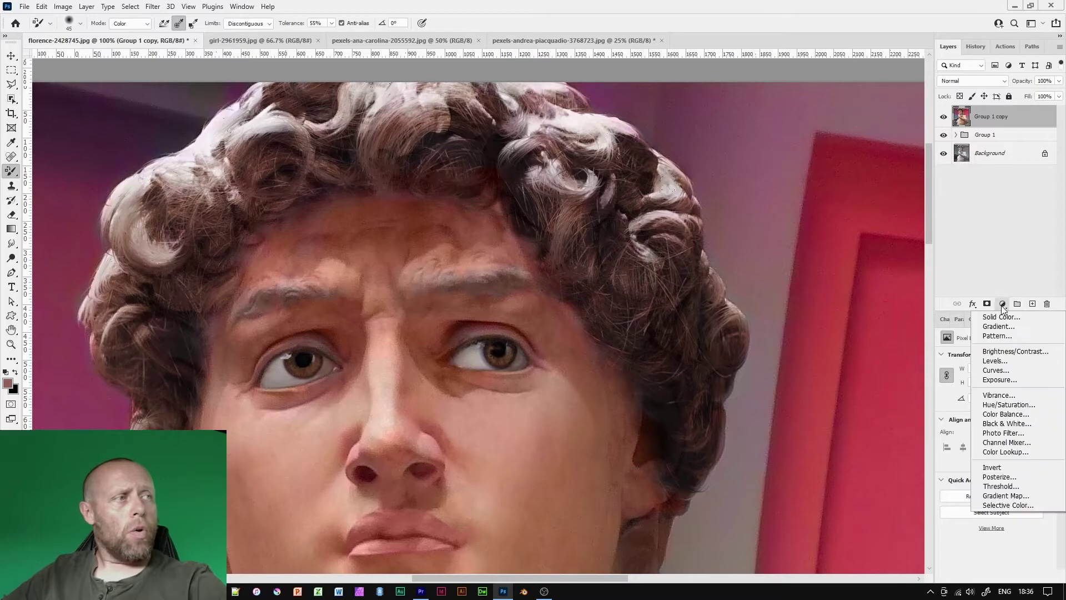
click(1008, 405)
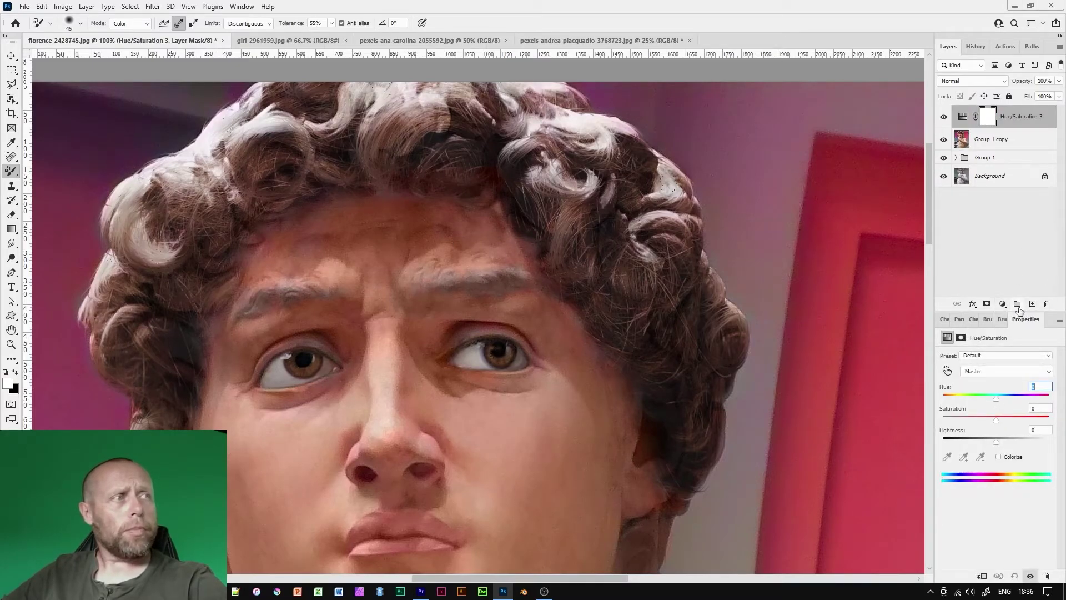
drag(991, 419, 986, 418)
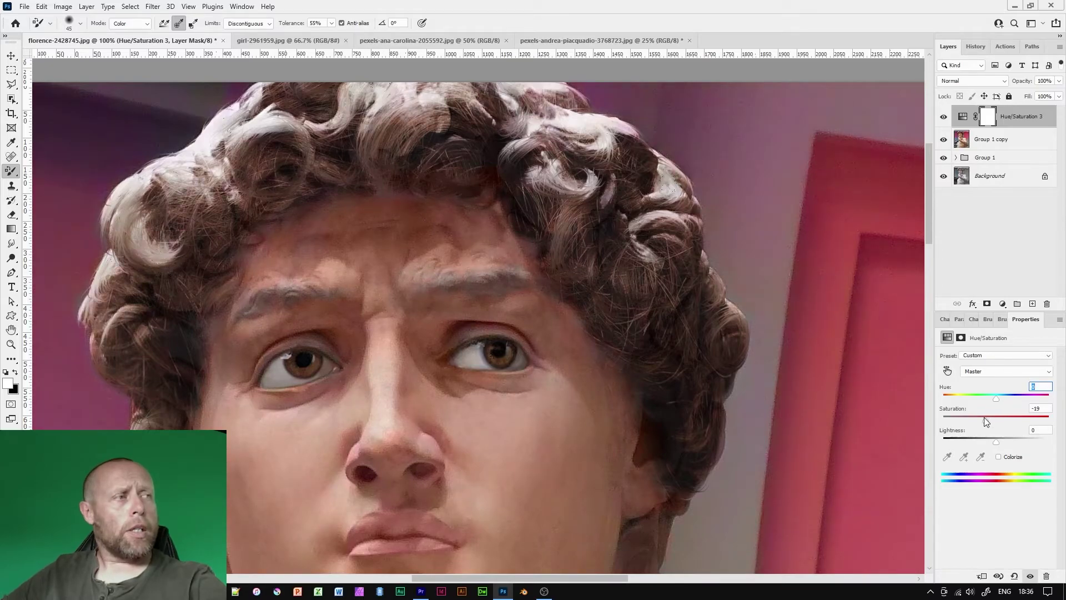
key(ctrl+i)
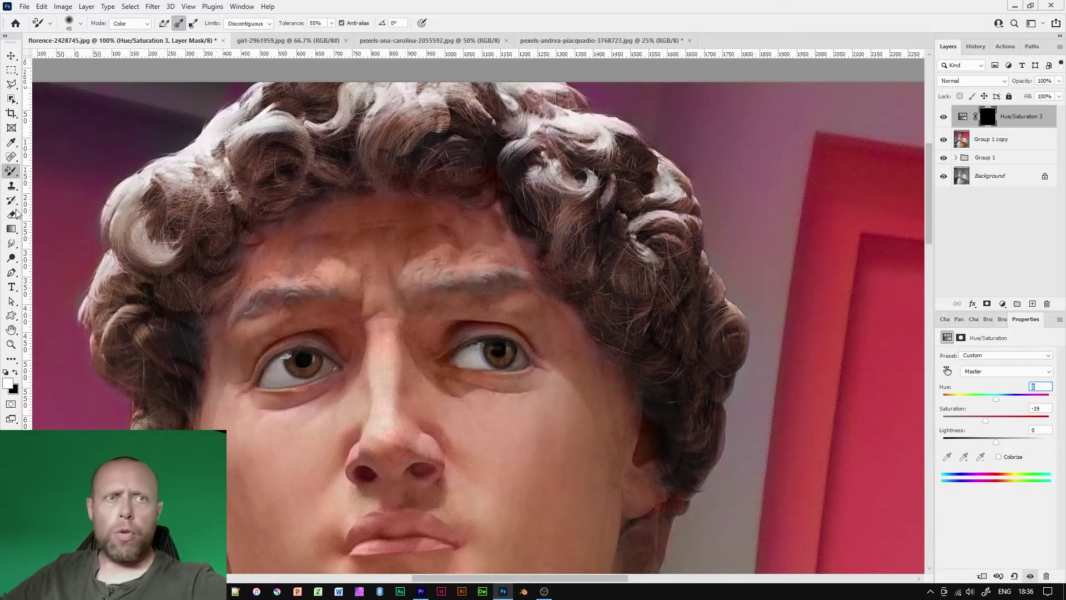
Paint white on the Hue/Saturation 3 mask over the forehead and brows with a 90 px brush at 100% opacity.
right_click(15, 168)
click(56, 169)
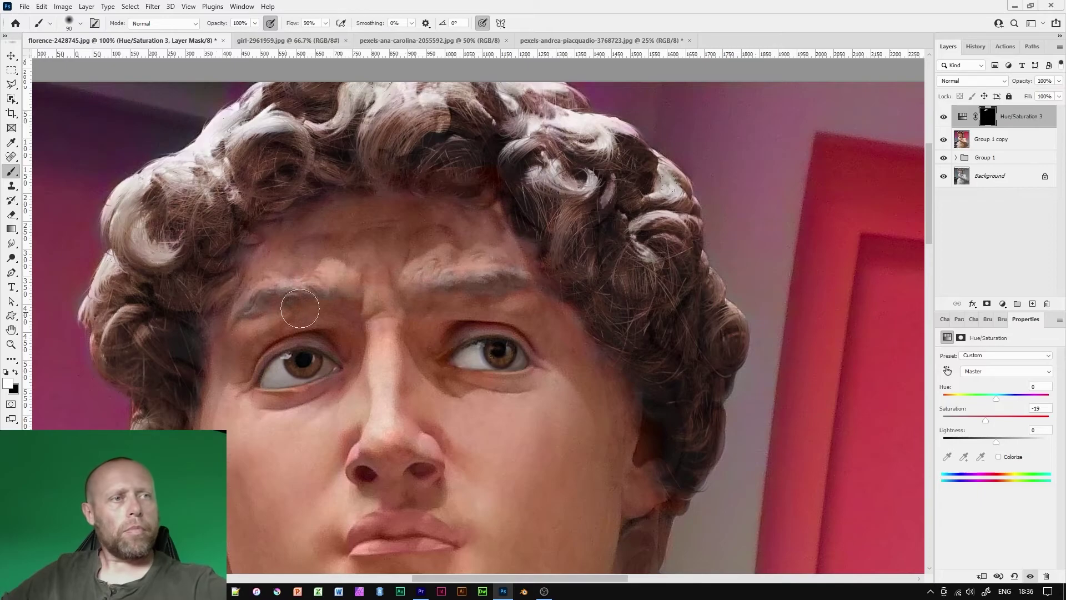
key(ctrl+minus)
key(ctrl+minus)
key(ctrl+plus)
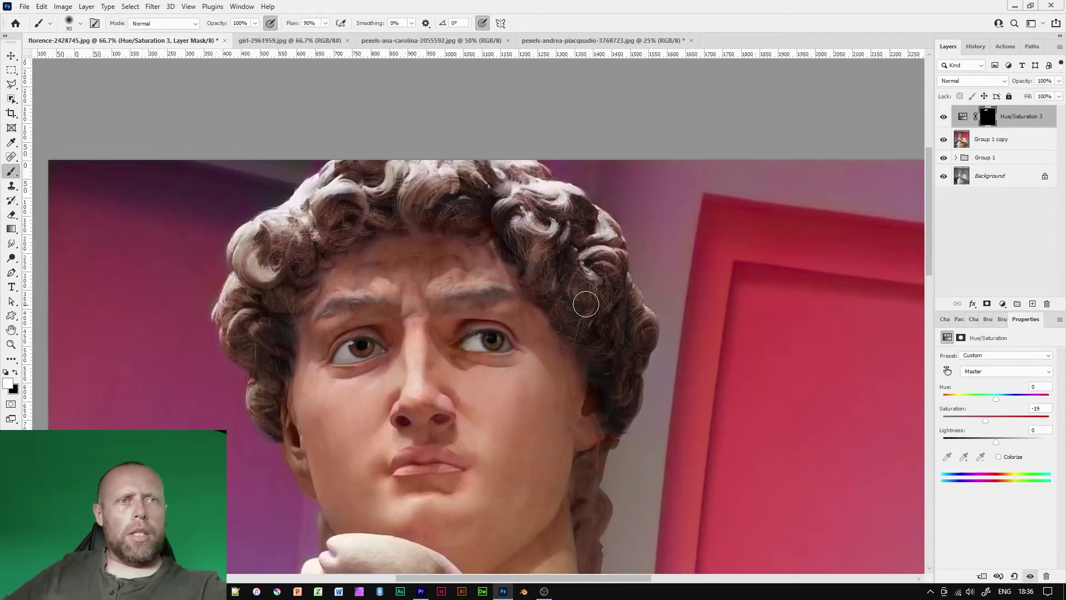
key(o)
key(alt+bracketleft)
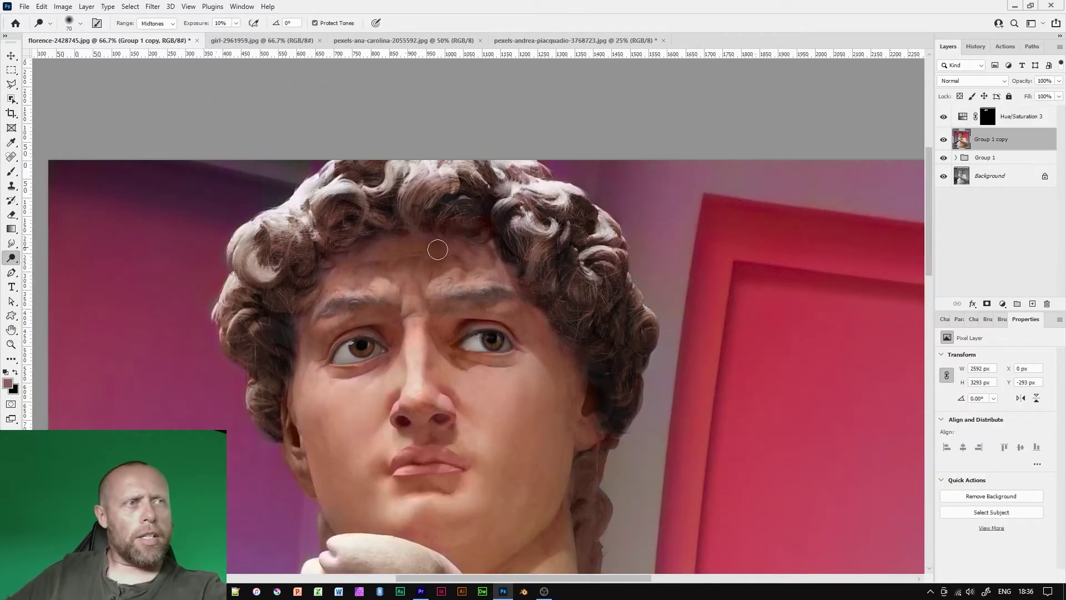
key(alt+bracketright)
Extend the desaturation on the Hue/Saturation 3 mask around the face and hairline using a white 90 px brush.
key(d)
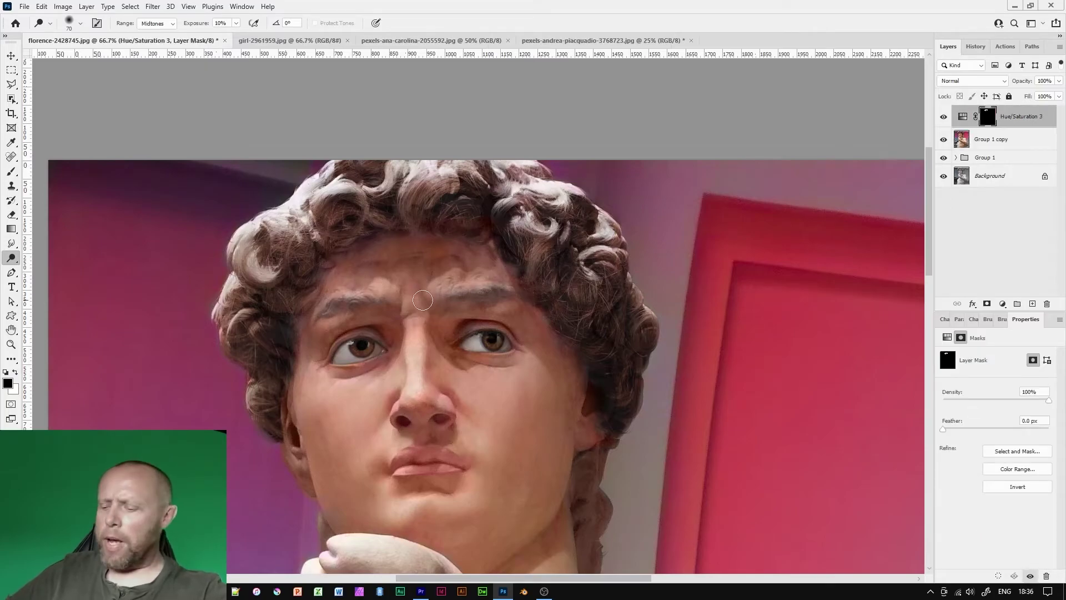
key(b)
key(x)
key(x)
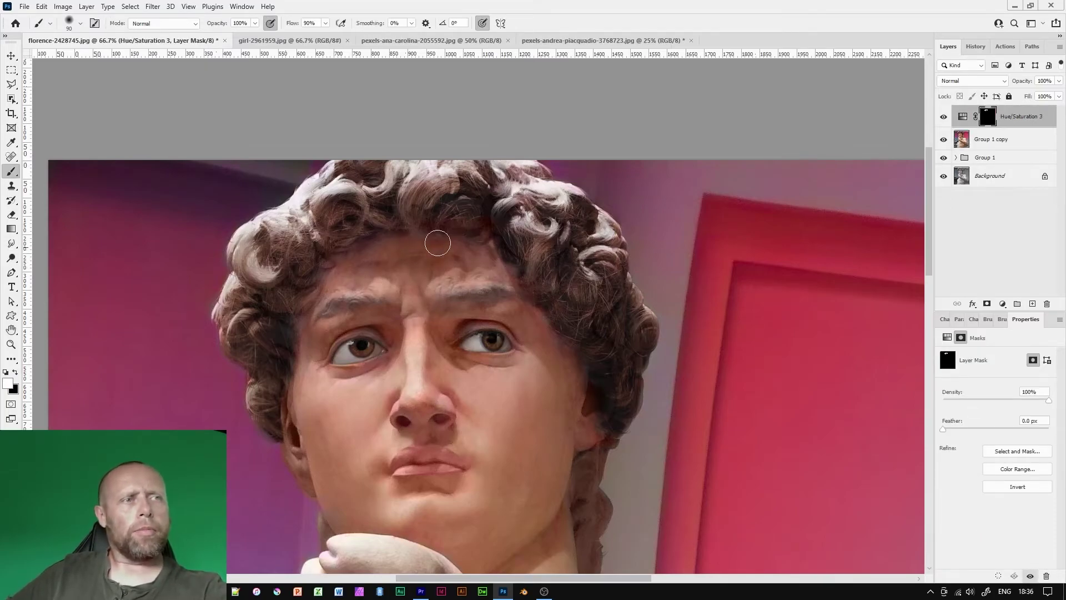
scroll(576, 343, down, 3)
key(ctrl+plus)
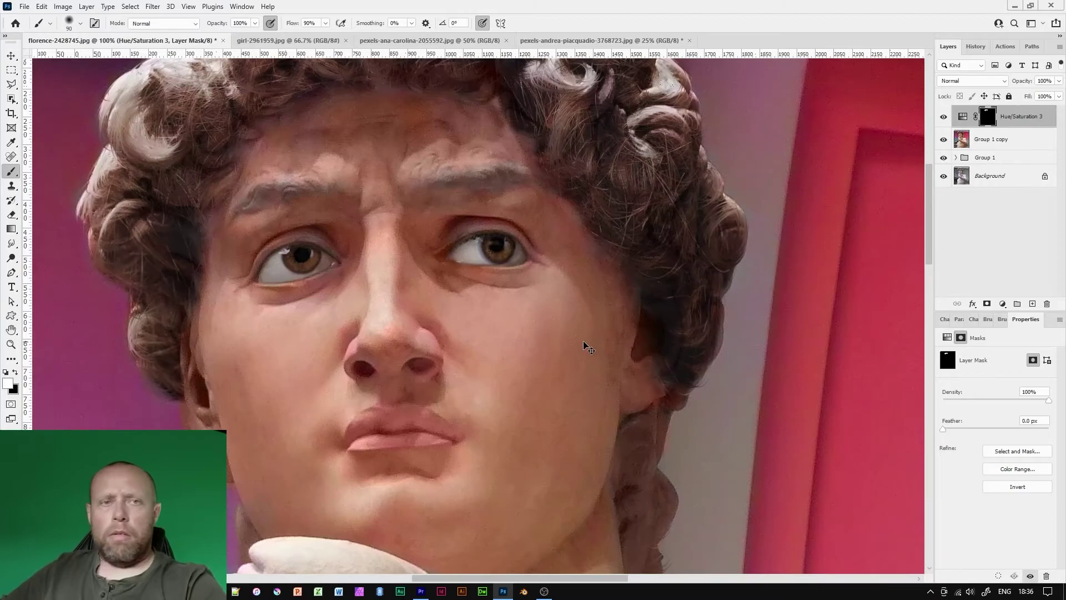
Switch to girl-2961959.jpg and ready the Polygonal Lasso tool at the woman's lips.
drag(511, 291, 537, 328)
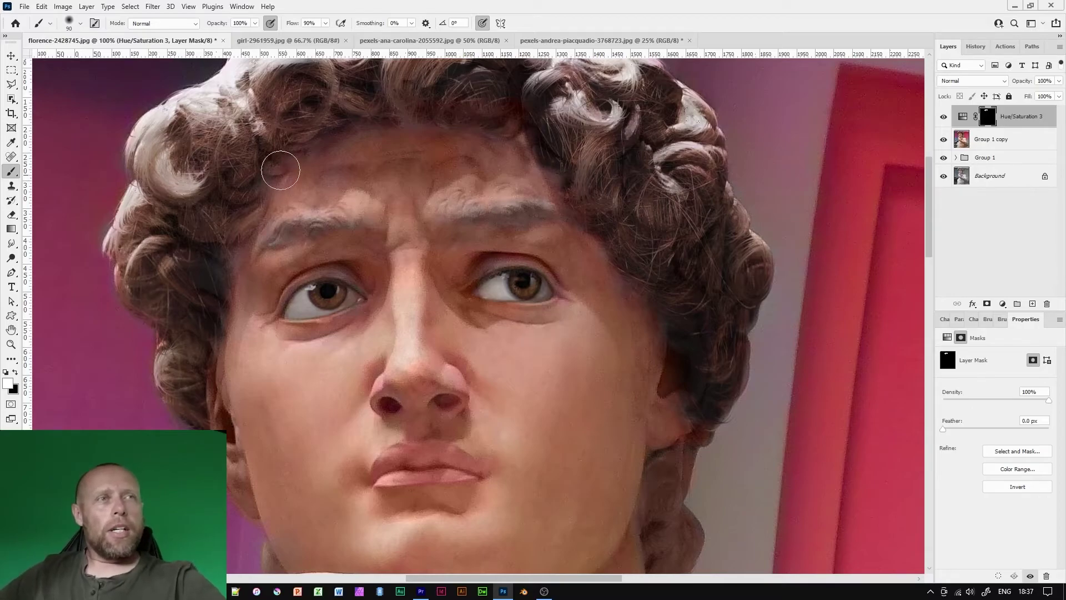
click(276, 43)
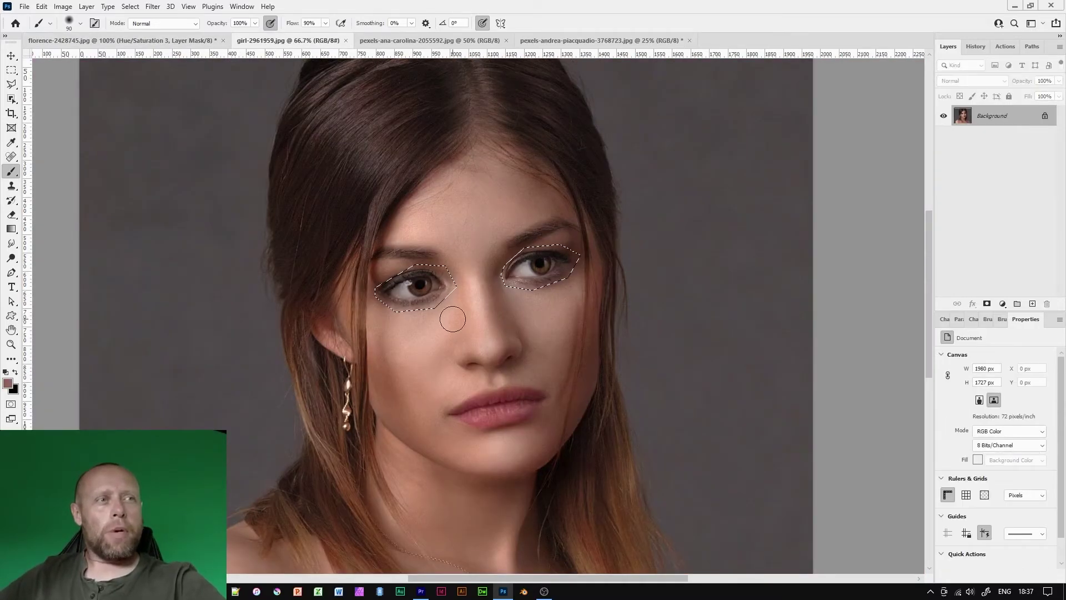
scroll(452, 319, up, 2)
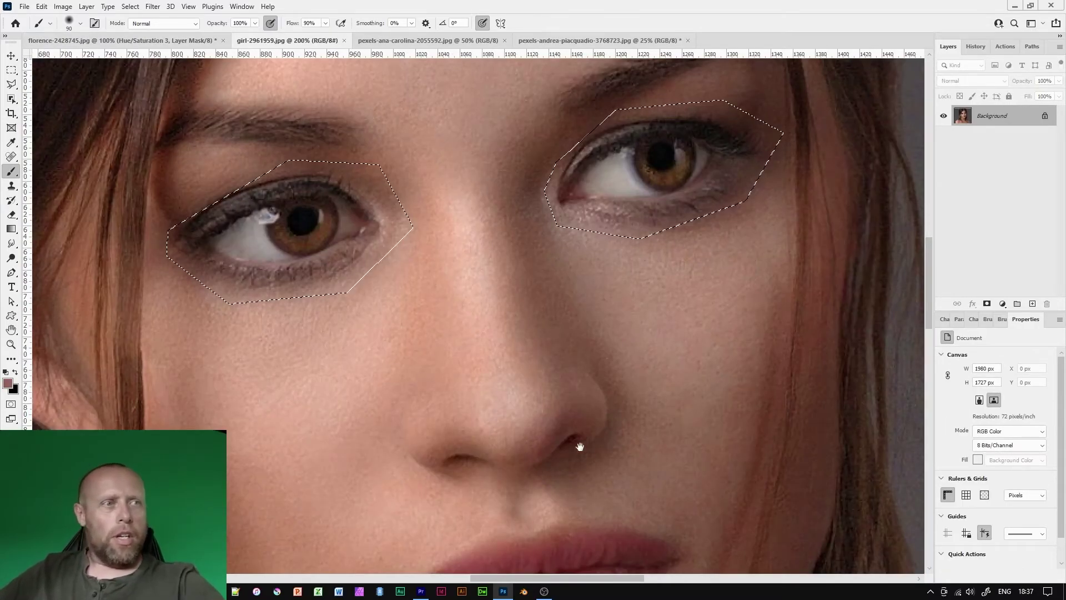
drag(545, 424, 528, 231)
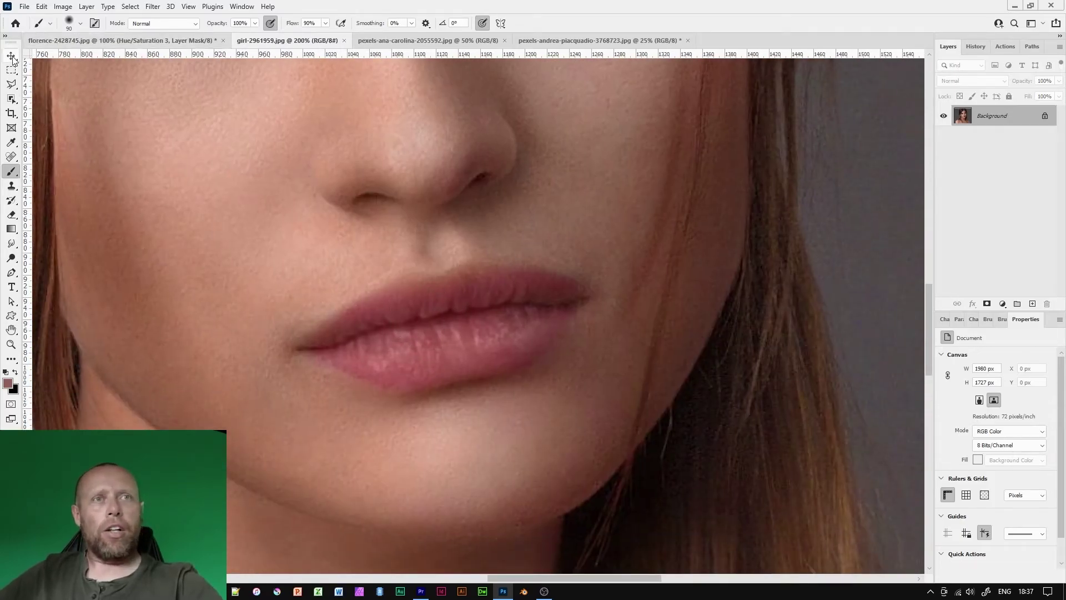
click(11, 100)
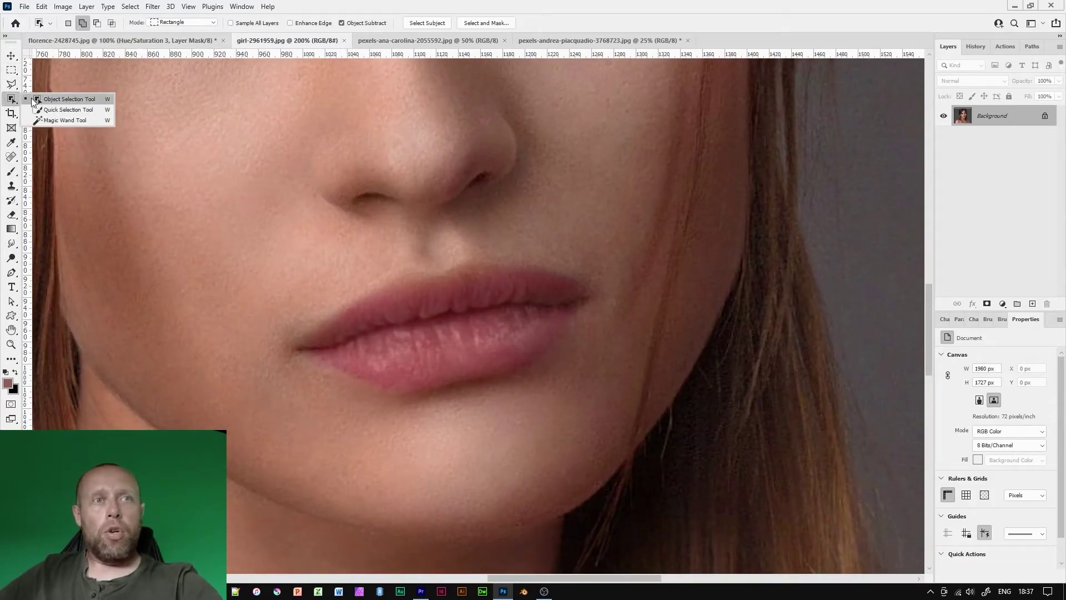
click(11, 84)
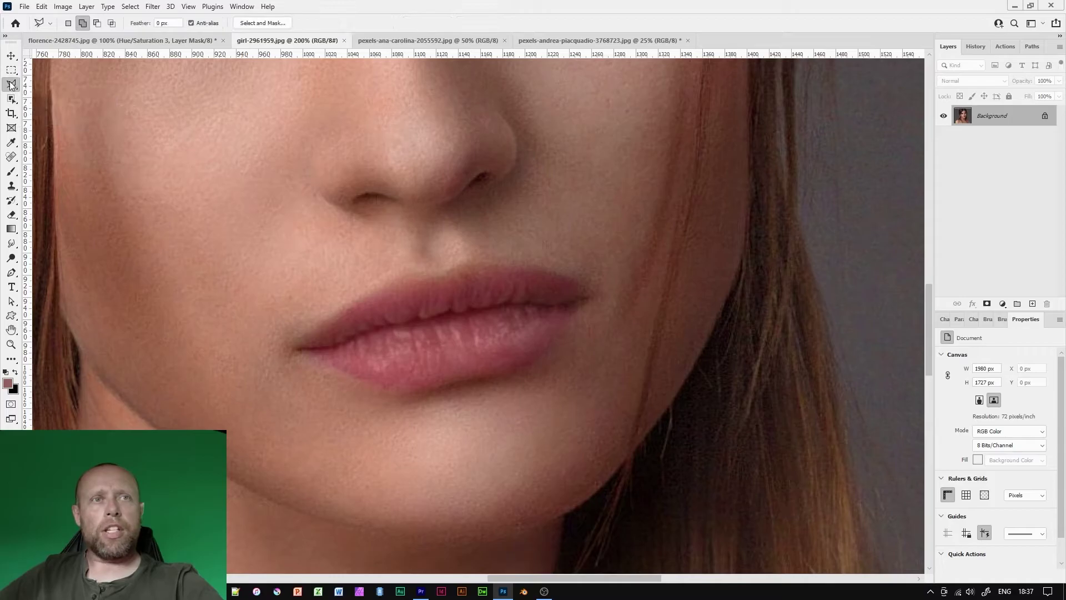
click(300, 337)
click(387, 284)
click(466, 263)
key(Escape)
Outline the woman's lips closely with the Polygonal Lasso as a new selection replacing the eye selections.
click(70, 23)
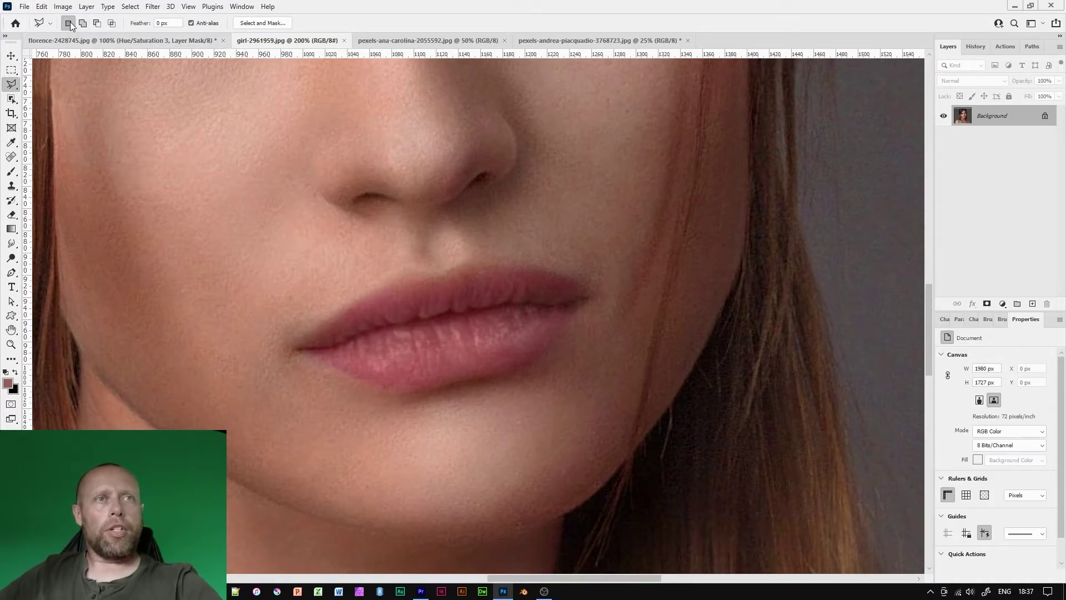
click(294, 339)
click(382, 281)
click(462, 257)
click(581, 271)
click(606, 297)
click(547, 350)
click(464, 376)
click(366, 386)
click(305, 358)
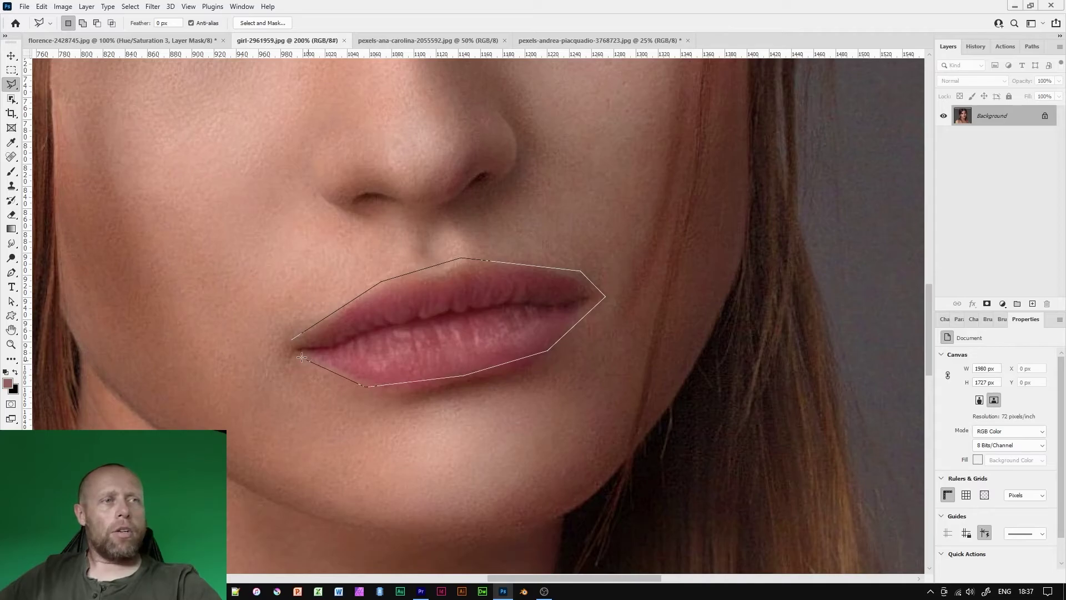
click(294, 339)
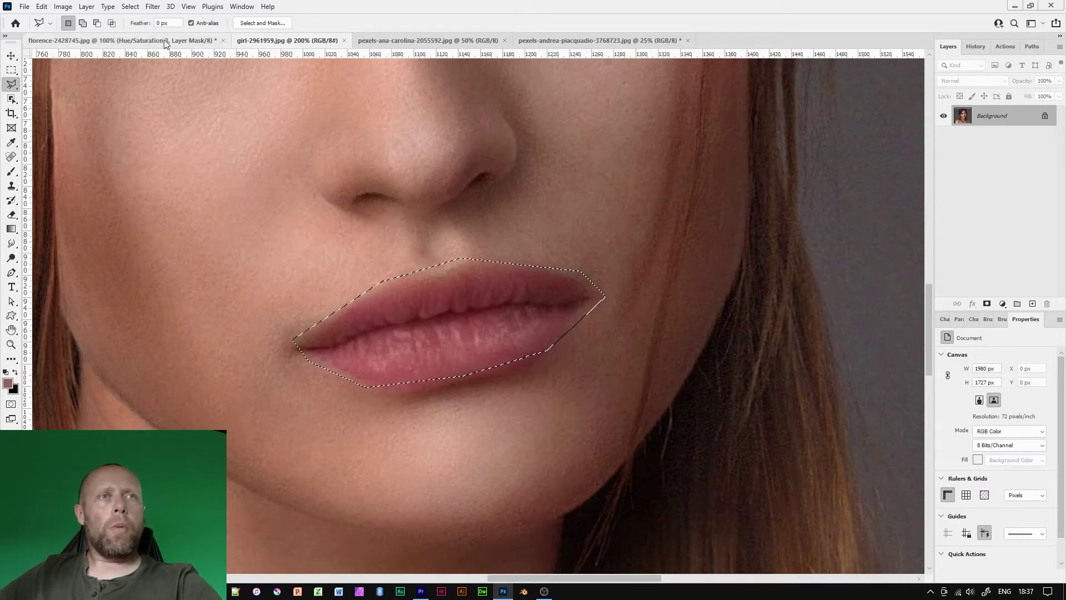
Paste the copied lips into florence-2428745.jpg above Group 1 copy and place them over the statue's mouth.
click(122, 40)
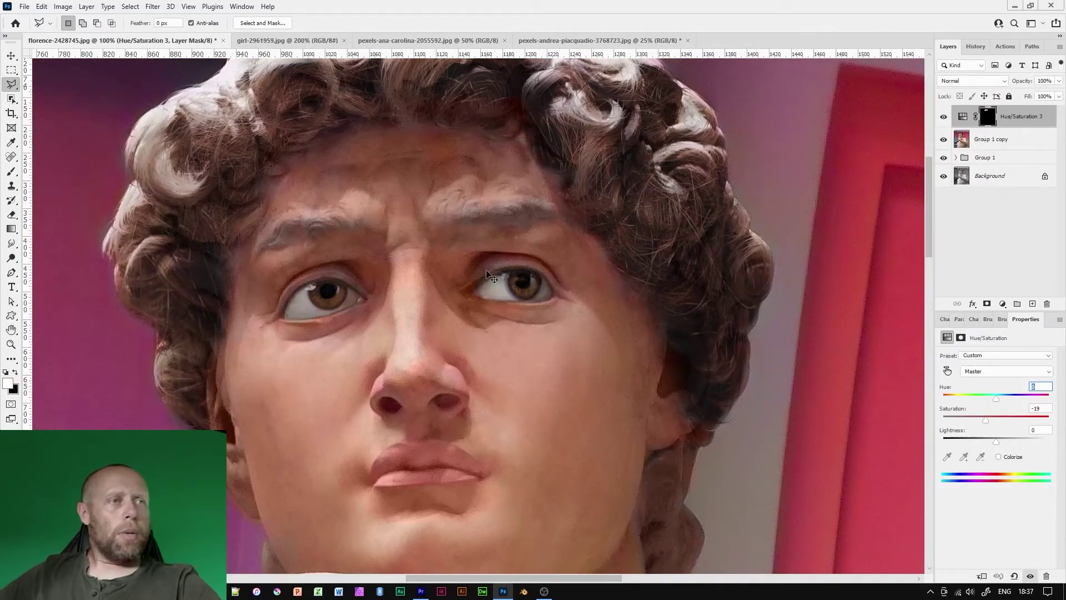
click(983, 145)
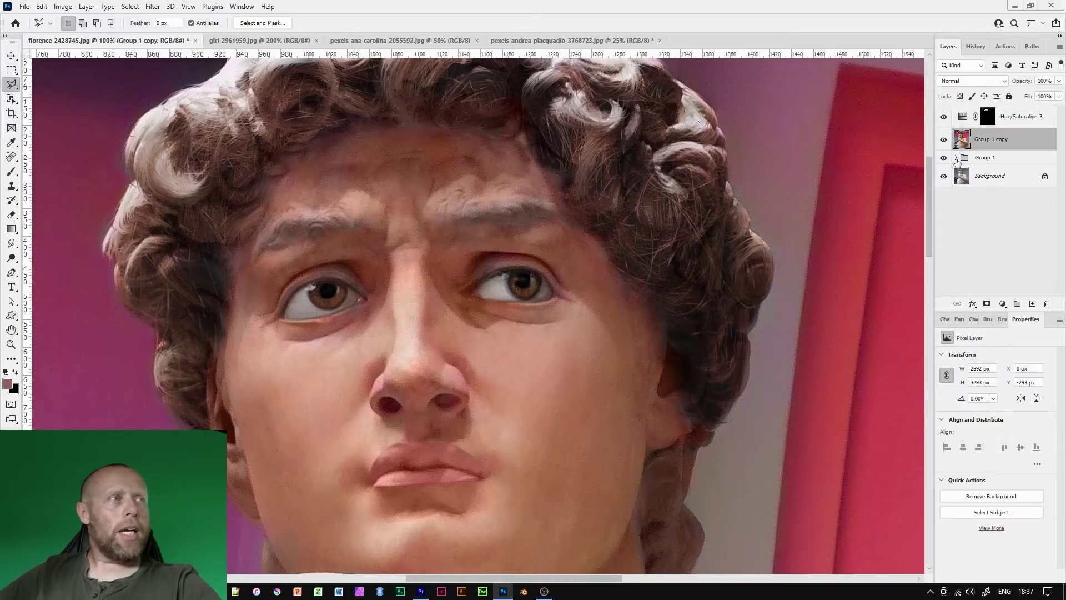
key(ctrl+v)
drag(493, 309, 435, 466)
Rotate the pasted lips about 9.6° and shift them to follow the tilt of the statue's mouth.
key(ctrl+t)
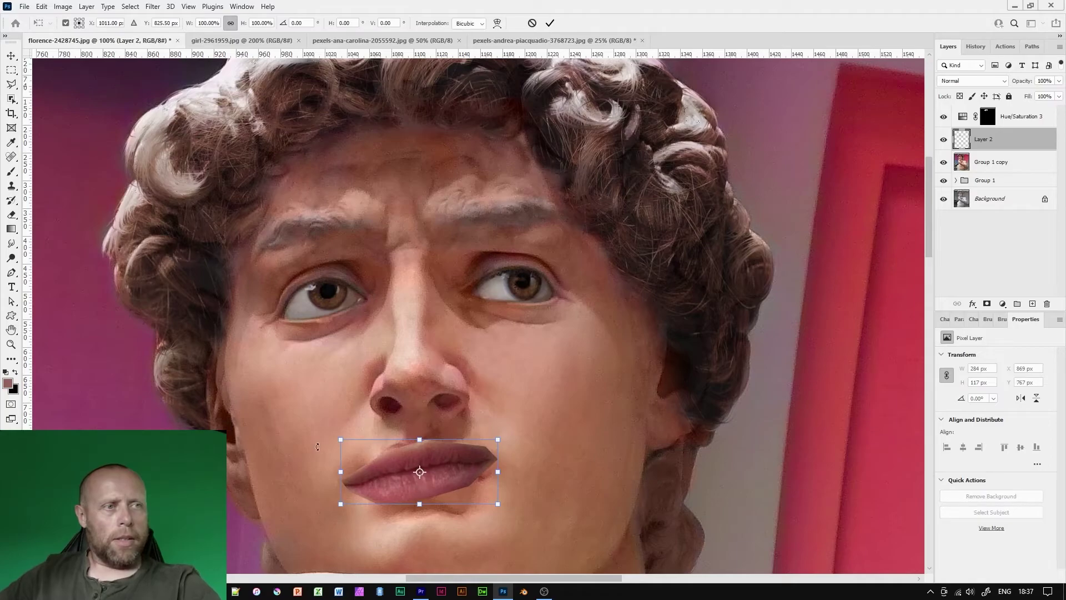
drag(311, 446, 331, 425)
mouse_move(416, 476)
mouse_down()
mouse_move(421, 469)
mouse_move(412, 475)
mouse_up()
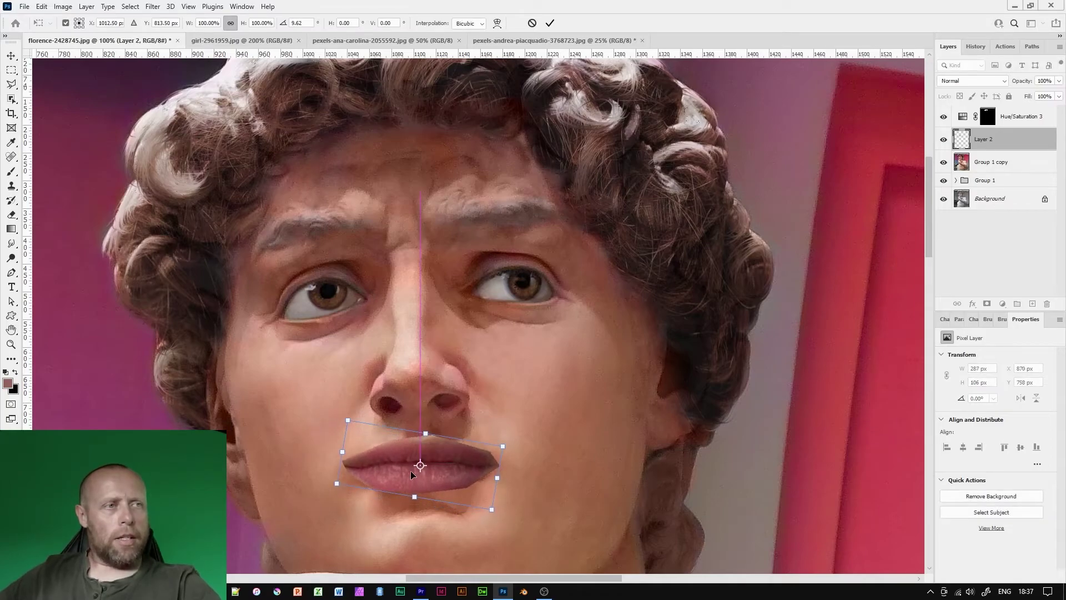
Lower the Layer 2 opacity to 57% and align the lips precisely over the statue's mouth.
click(1058, 81)
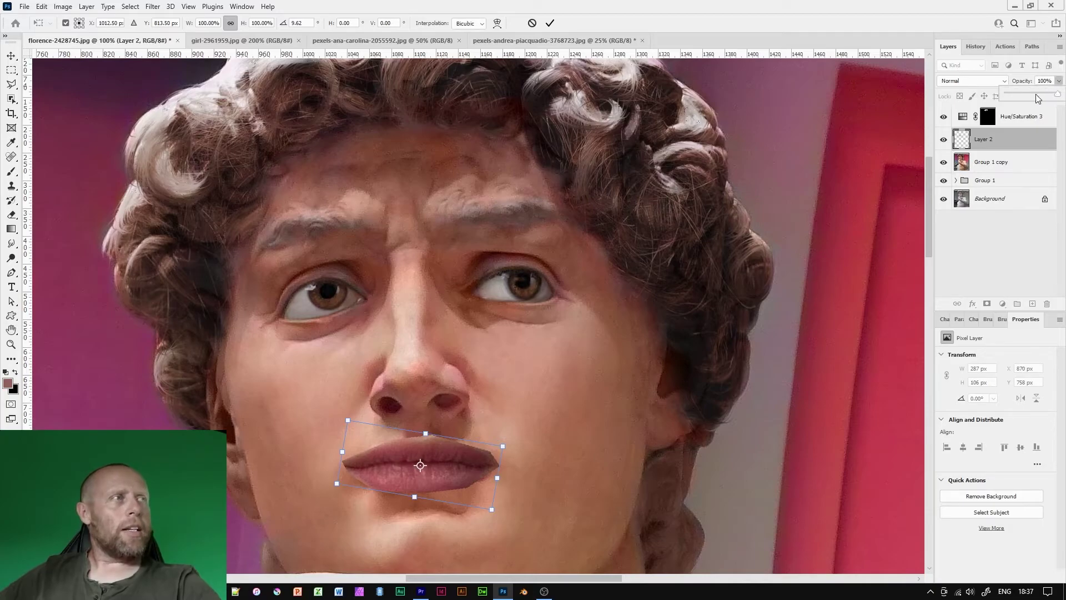
drag(1038, 98, 1034, 95)
key(ctrl+plus)
key(ctrl+plus)
drag(575, 427, 615, 186)
drag(463, 568, 537, 409)
drag(490, 352, 510, 366)
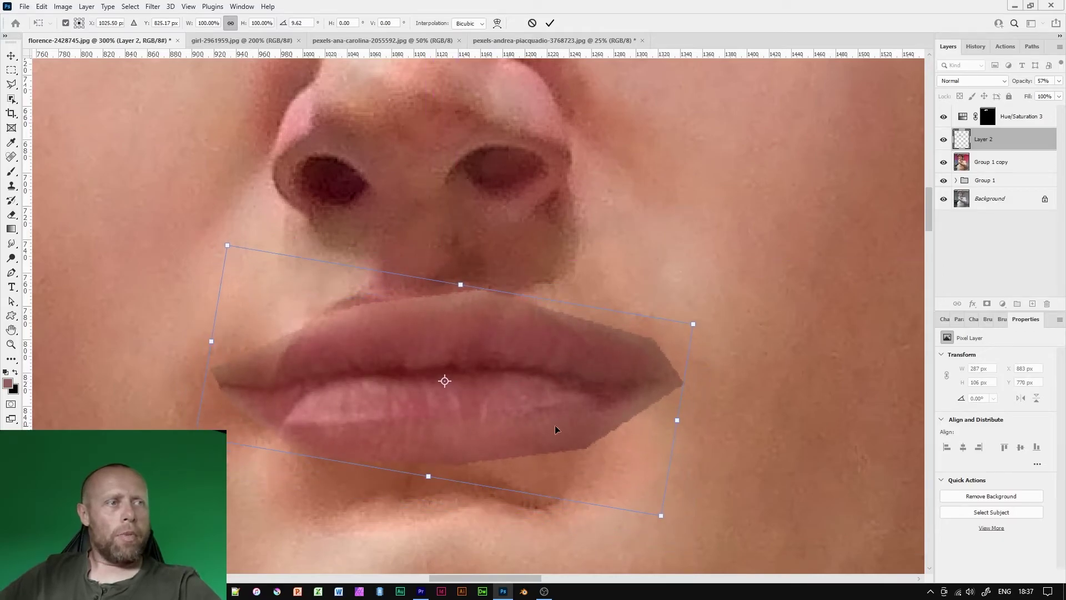
key(Escape)
Warp the lips on Layer 2 using two vertical splits, pulling their left end inward and down to fit the mouth corner.
key(l)
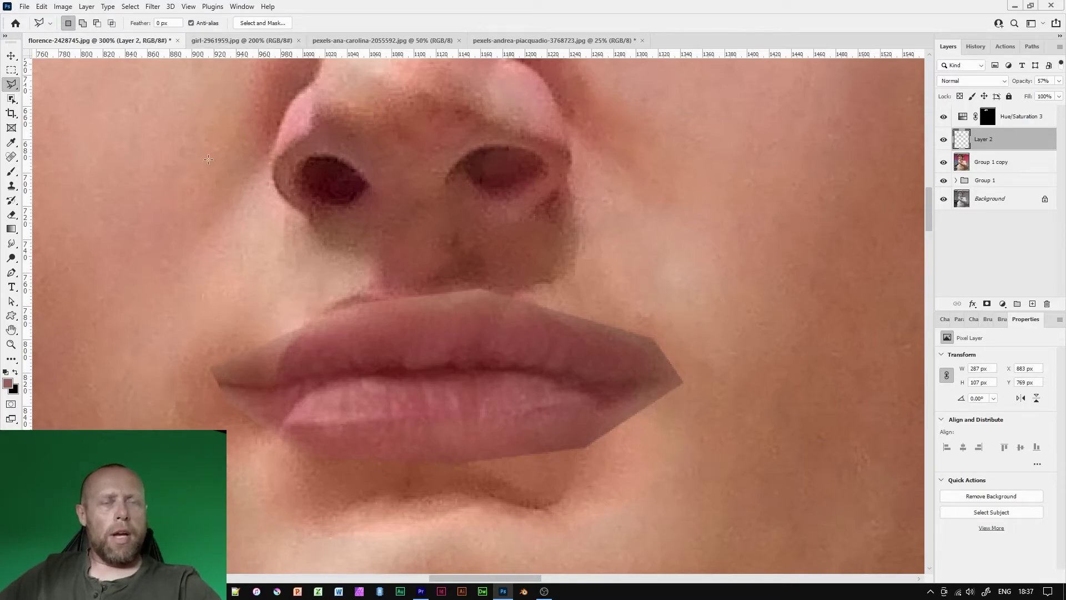
key(ctrl+t)
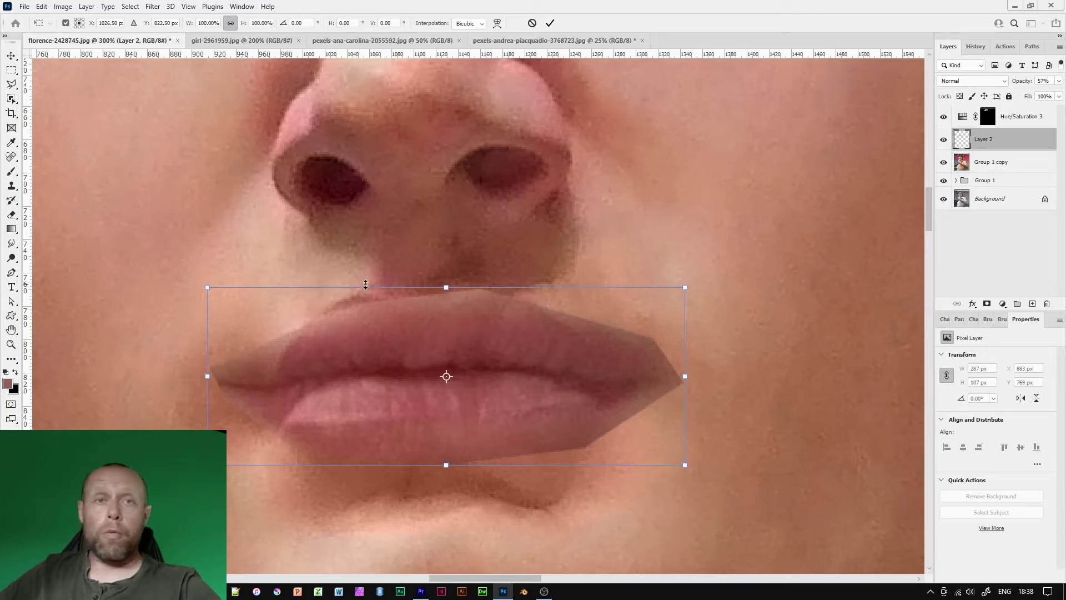
click(497, 23)
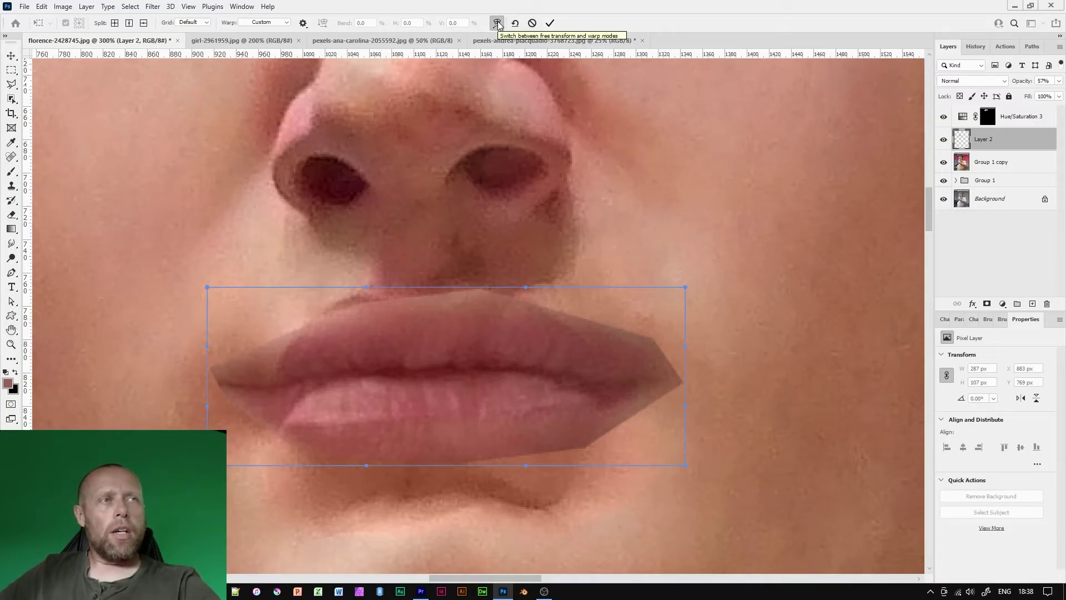
click(130, 24)
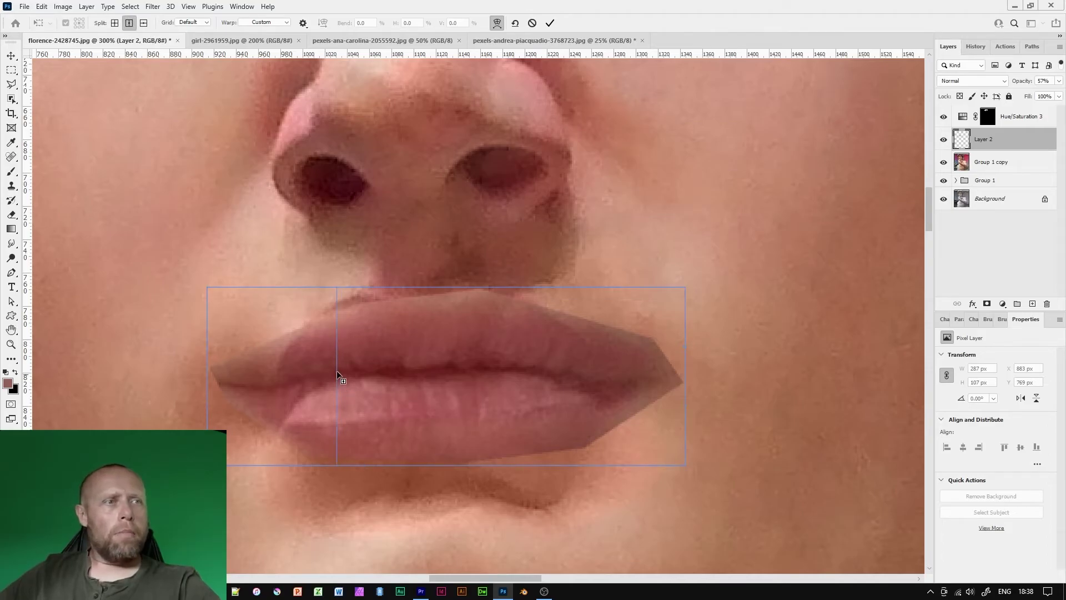
click(363, 383)
click(129, 22)
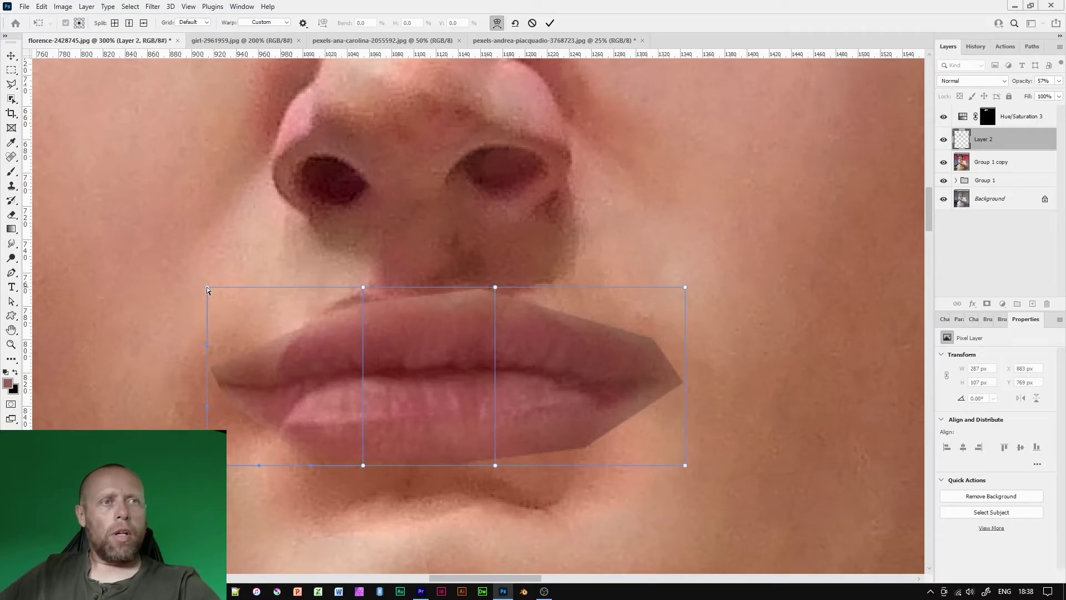
drag(208, 345, 243, 371)
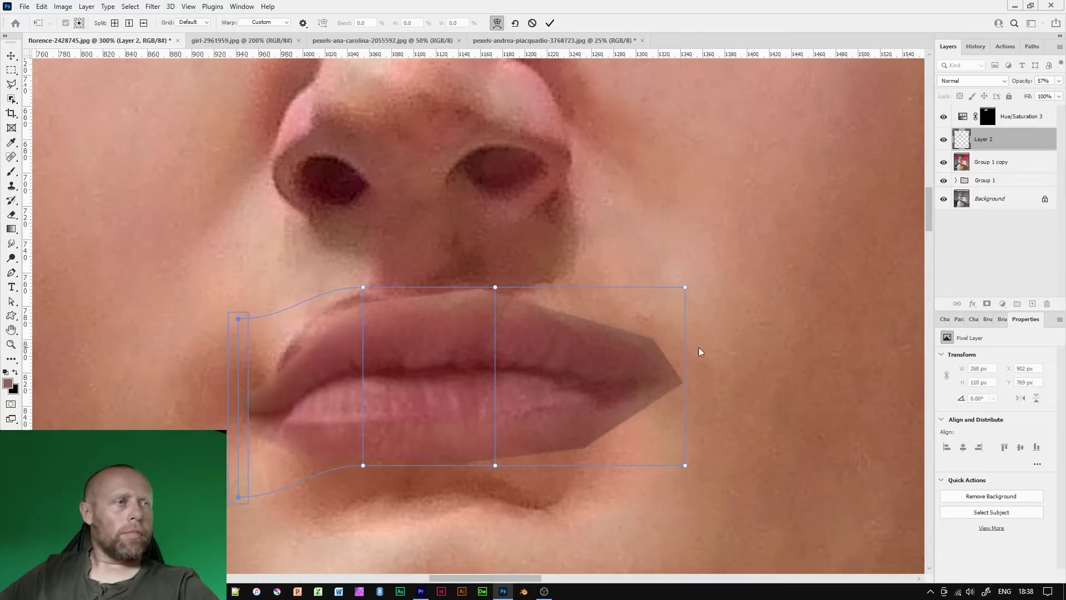
key(Return)
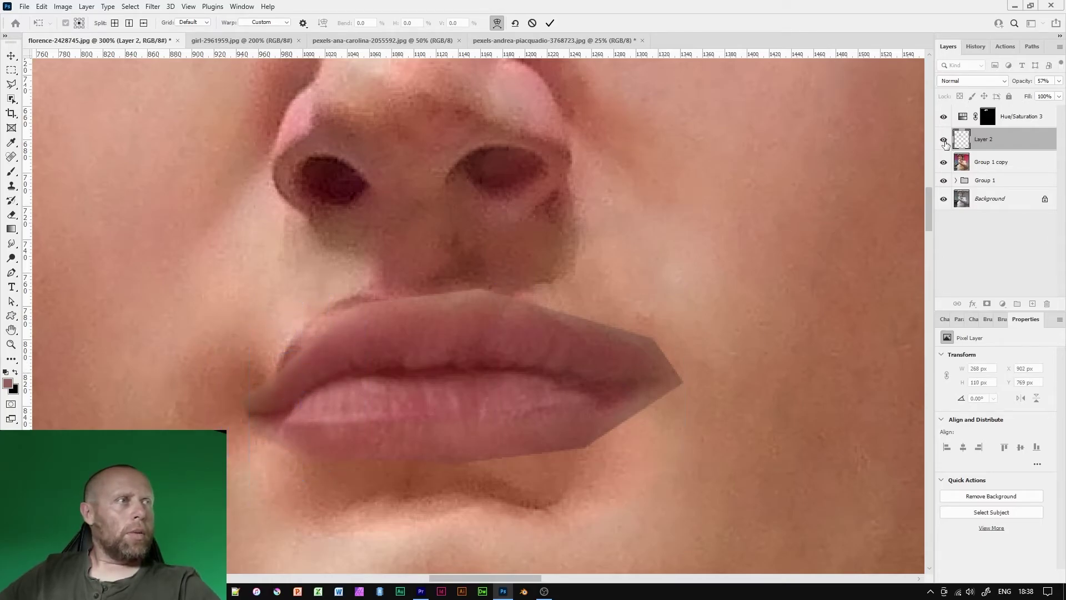
click(944, 139)
click(944, 140)
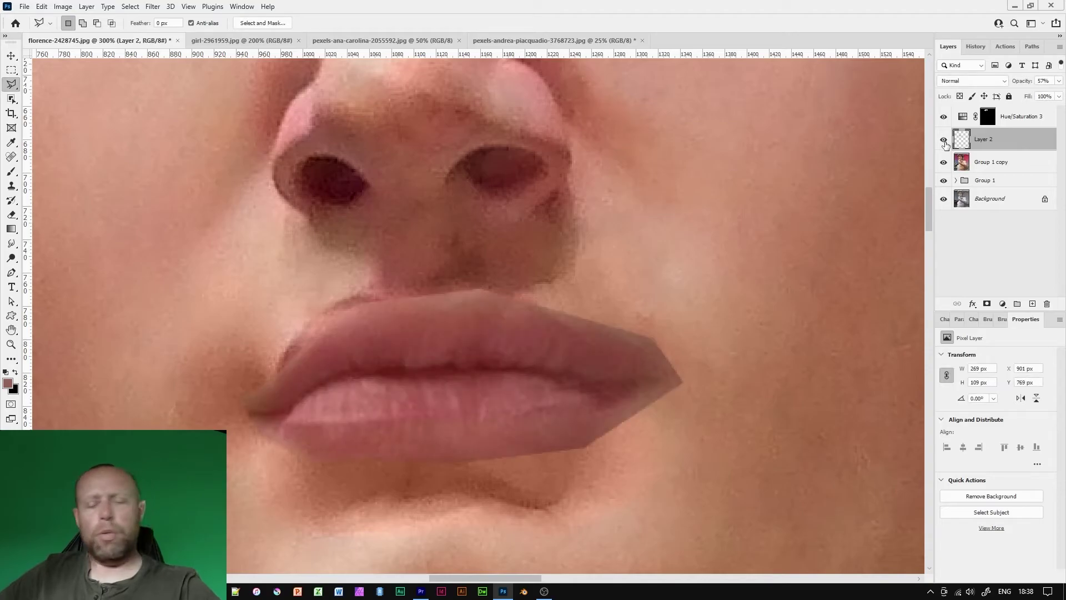
Add a layer mask to Layer 2 and paint black with a 50 px brush to hide the skin edges around the lips.
key(ctrl+minus)
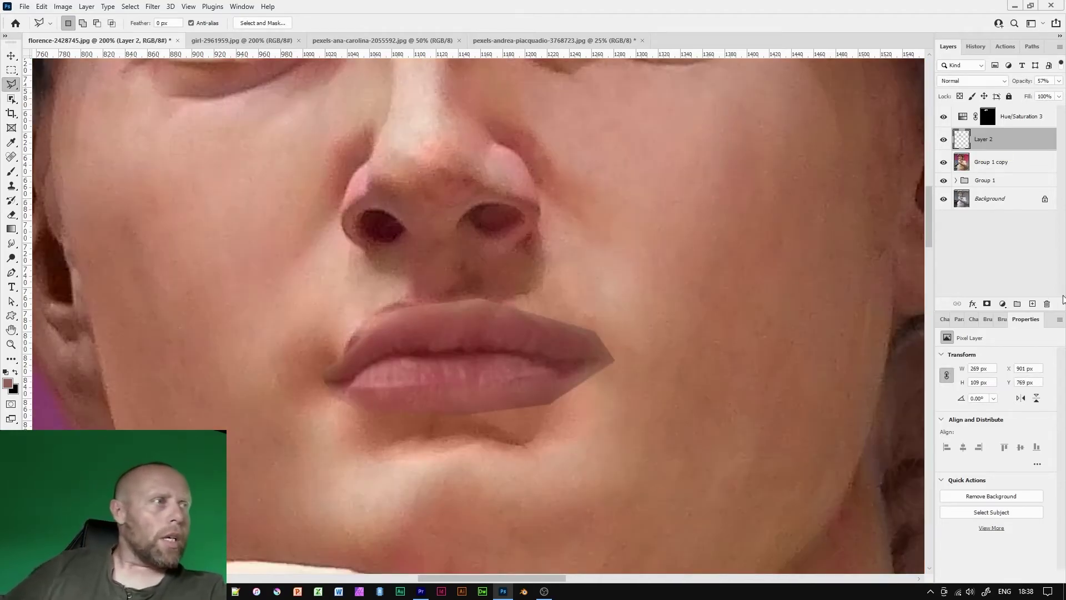
click(987, 304)
key(b)
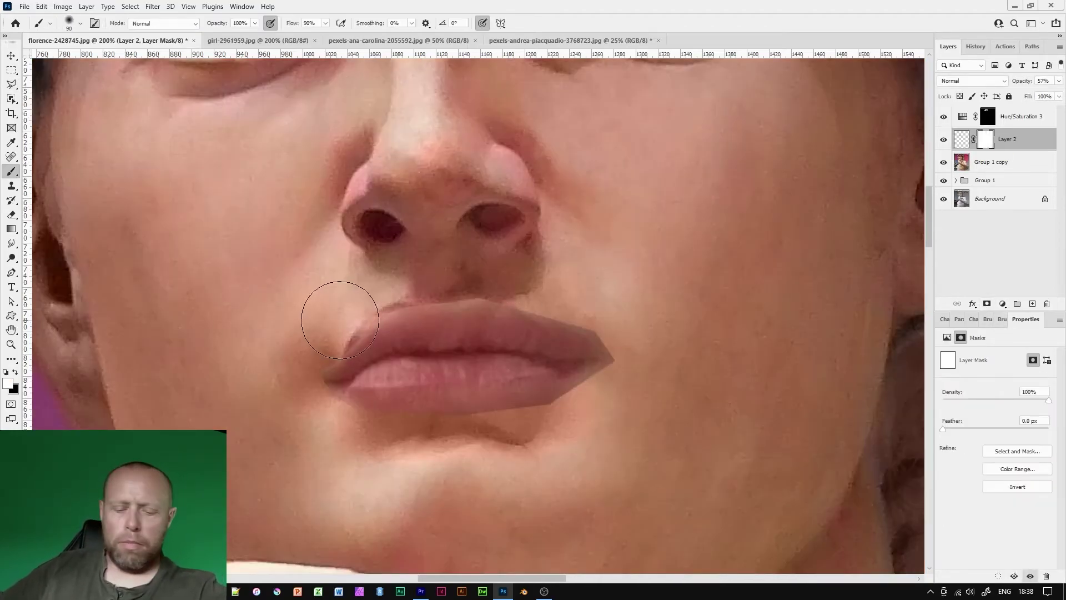
click(16, 372)
key(bracketleft)
key(bracketleft)
key(bracketleft)
key(bracketleft)
mouse_move(557, 395)
mouse_down()
mouse_move(336, 416)
mouse_move(360, 311)
mouse_move(617, 347)
mouse_move(485, 412)
mouse_move(598, 335)
mouse_up()
click(944, 139)
click(944, 139)
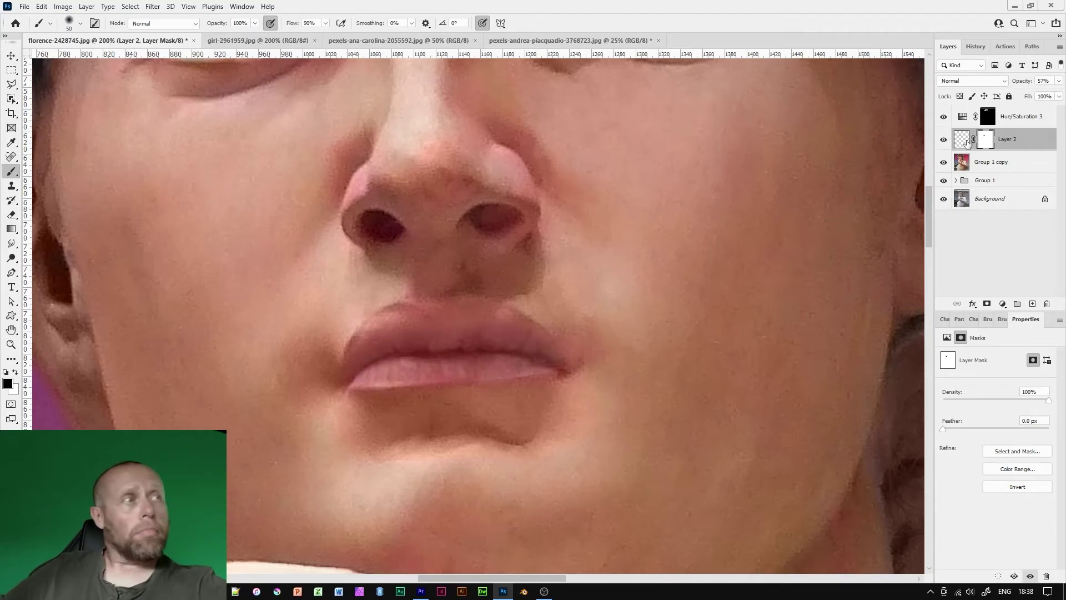
Examine the whole retouched figure and compare it with the original statue by toggling the layers above Background.
click(961, 139)
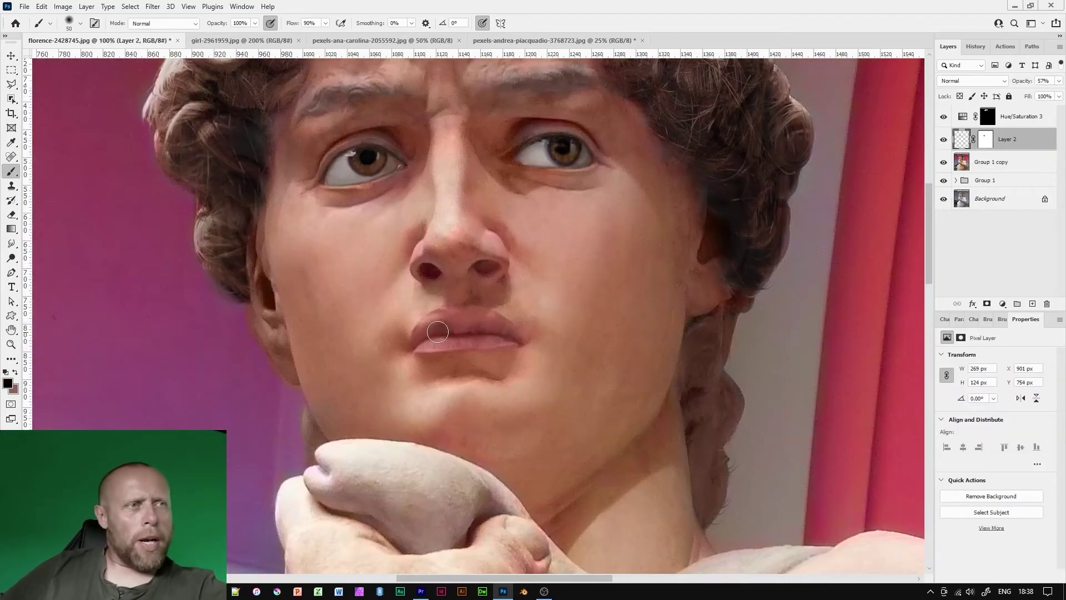
key(ctrl+backslash)
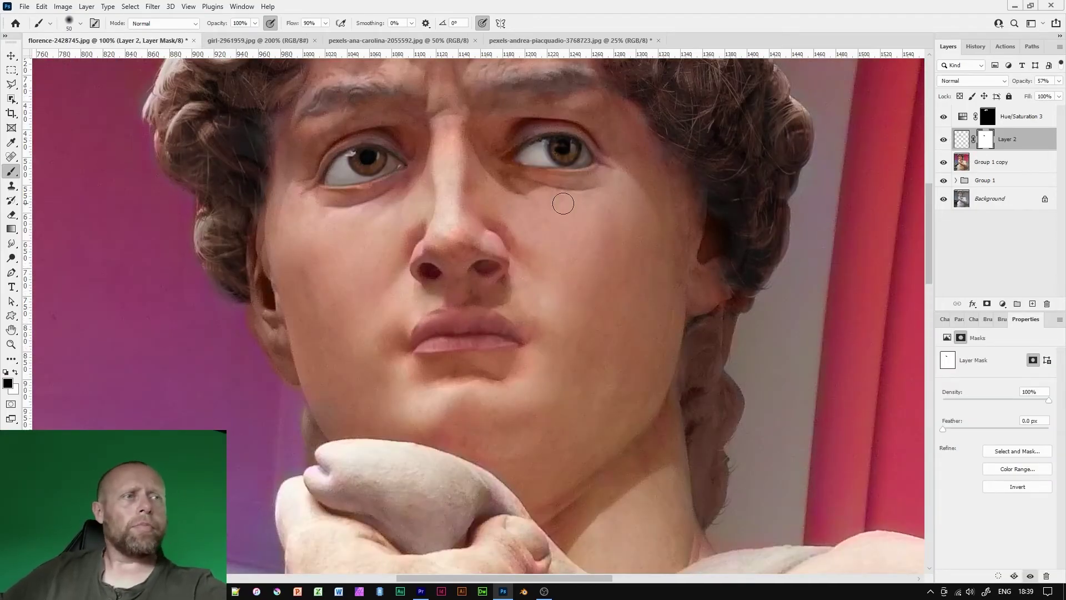
key(ctrl+0)
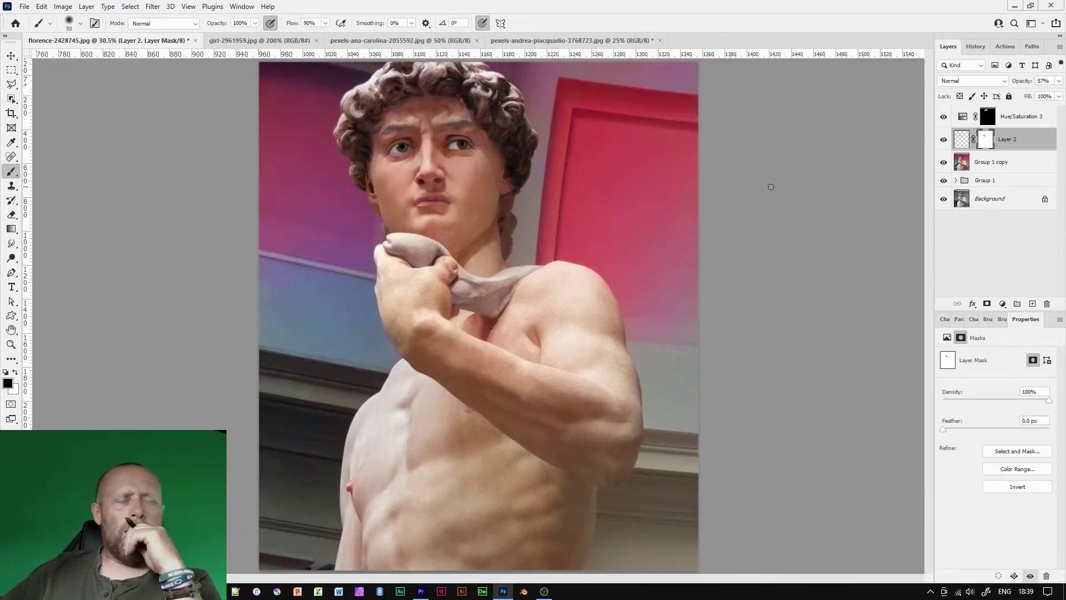
key(ctrl+plus)
key(ctrl+plus)
drag(750, 187, 747, 290)
drag(780, 242, 780, 275)
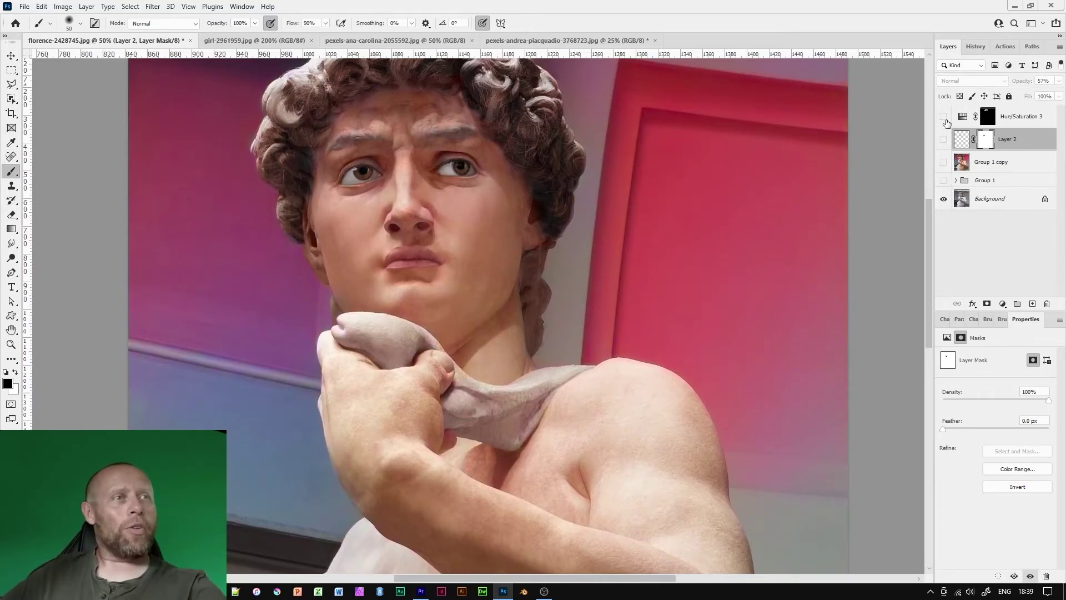
click(946, 121)
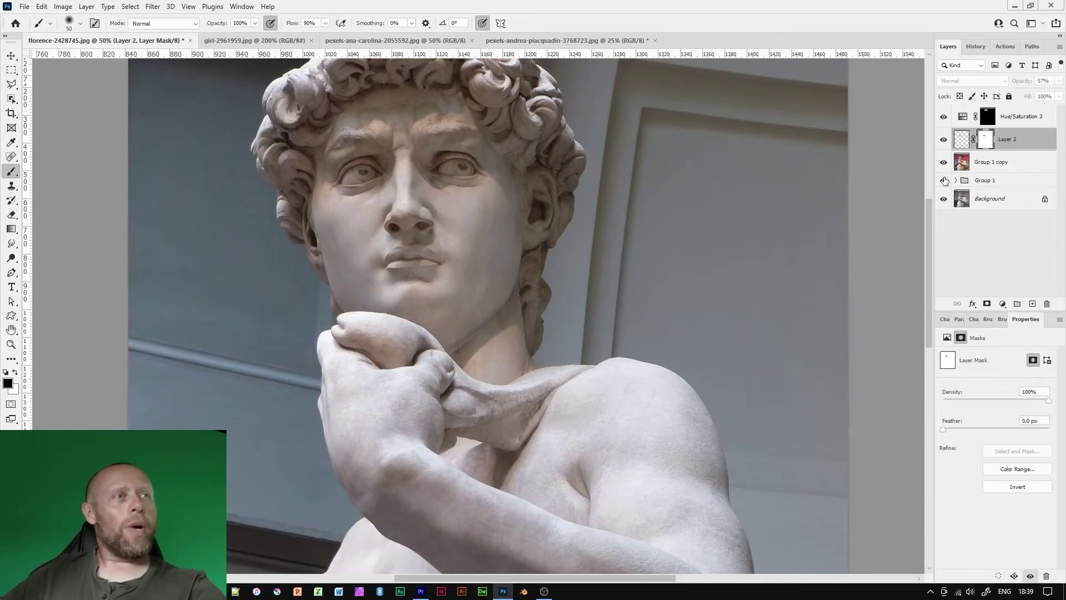
click(944, 180)
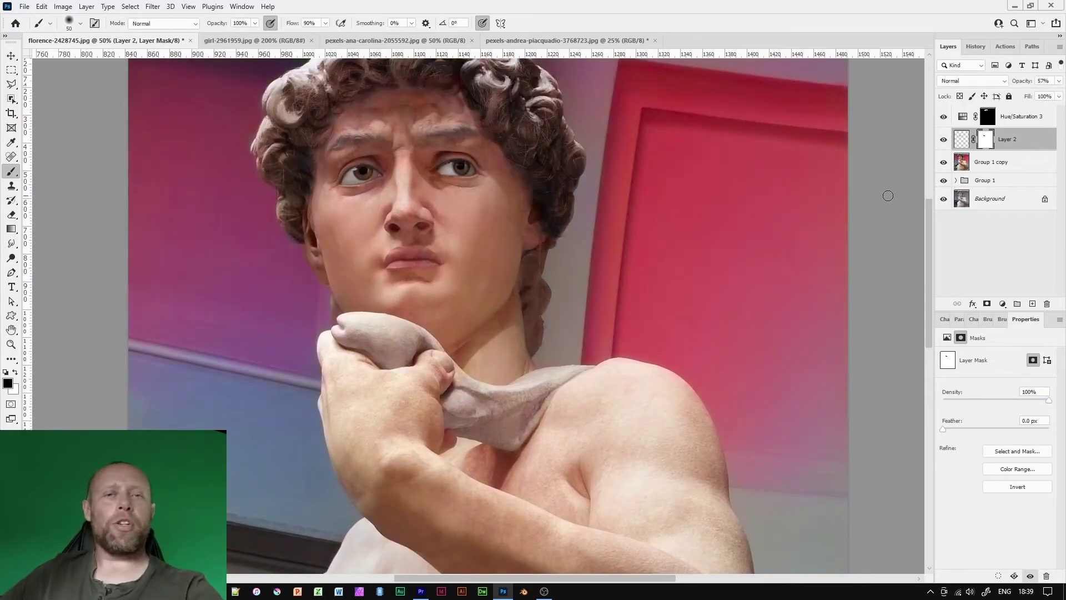
Merge Hue/Saturation 3, Layer 2 and Group 1 copy into a single layer.
click(1018, 165)
shift+click(1023, 122)
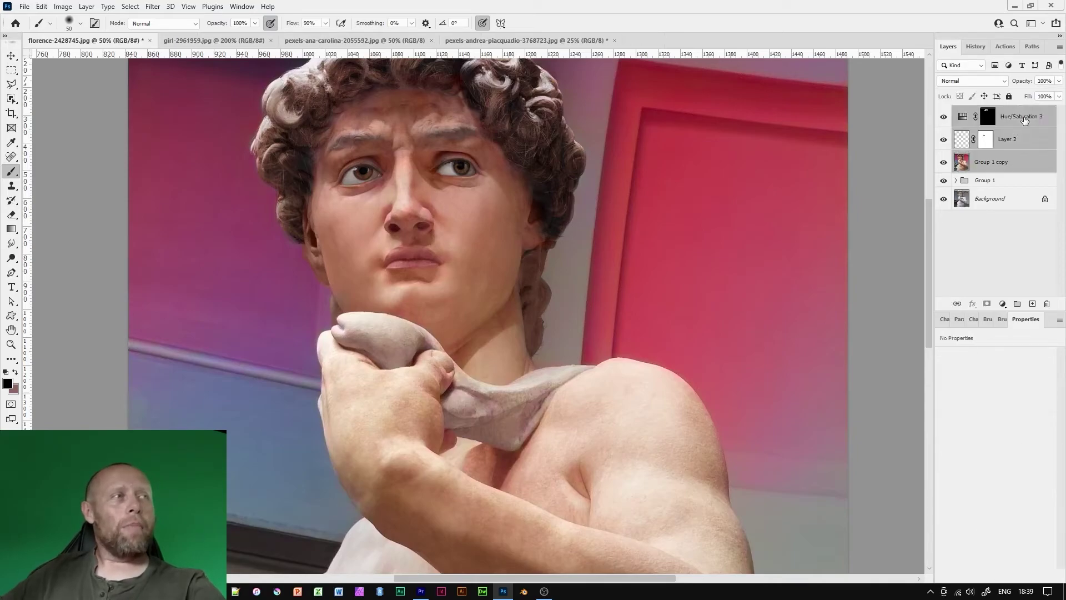
right_click(1024, 161)
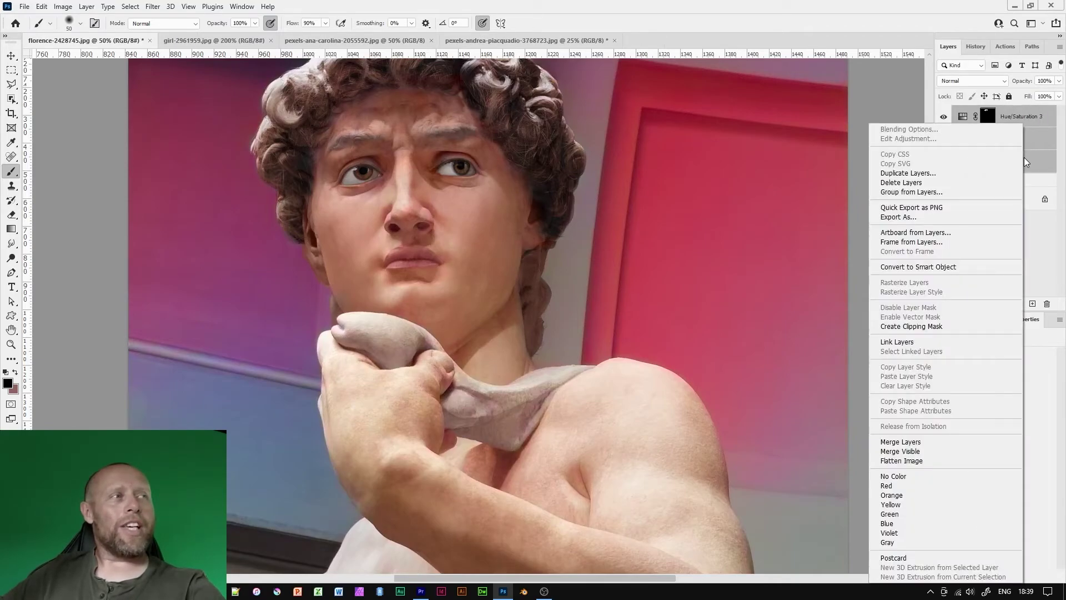
click(920, 442)
key(ctrl+plus)
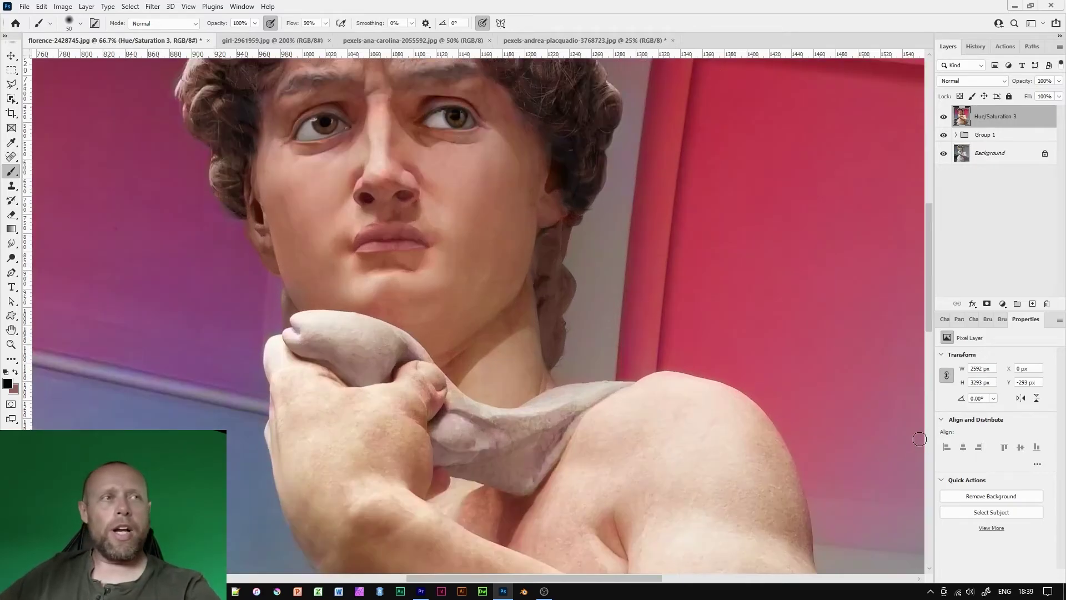
Open the merged layer in Liquify and set eye sizes to -100 and -38, eye tilts to 36 and 63, and eye distance to -24.
drag(545, 271, 567, 319)
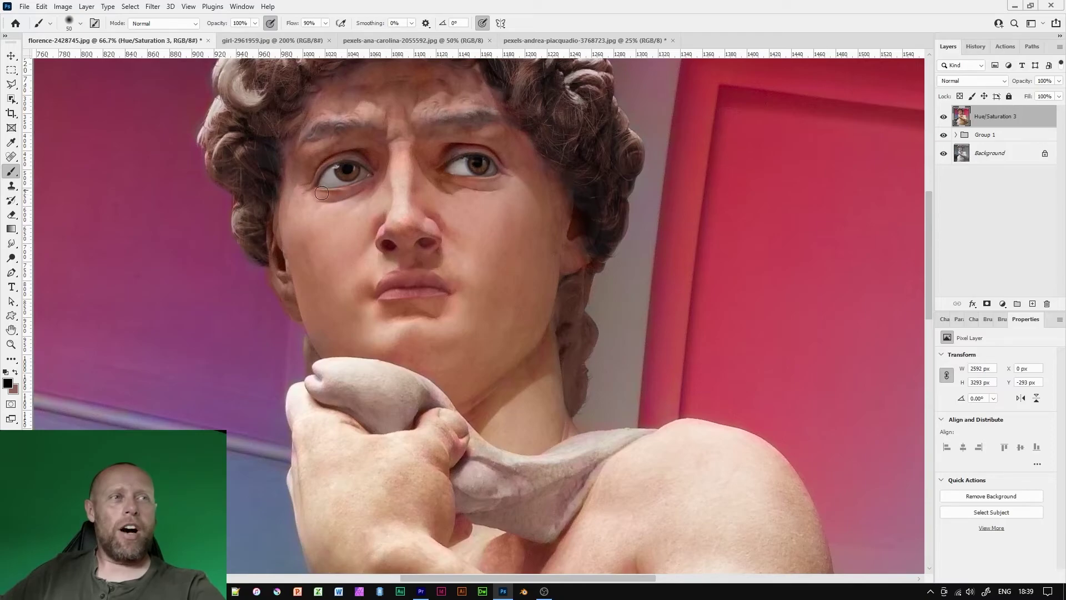
click(152, 7)
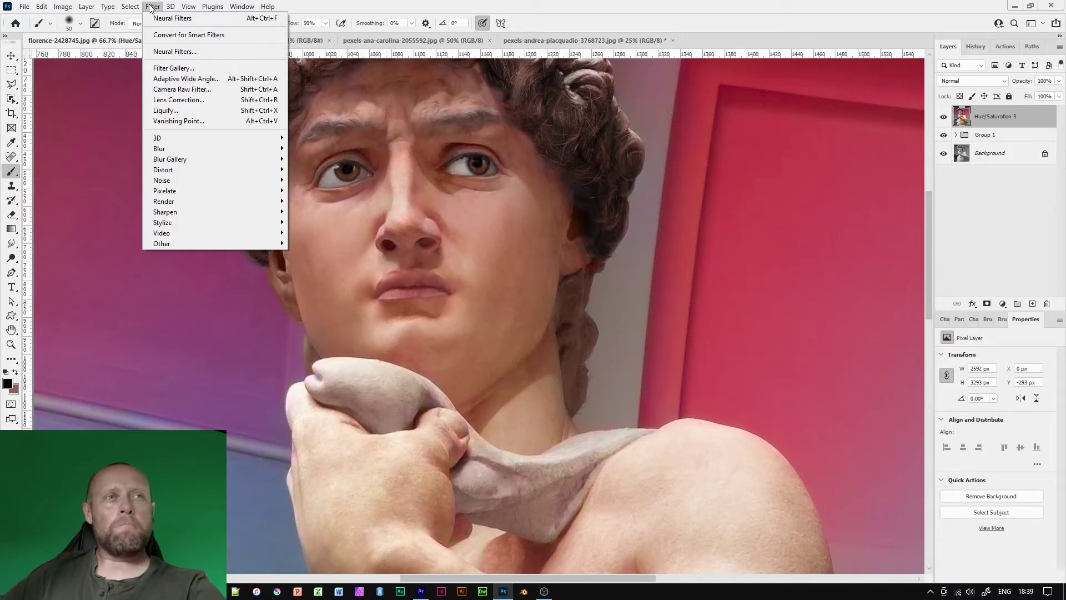
click(185, 110)
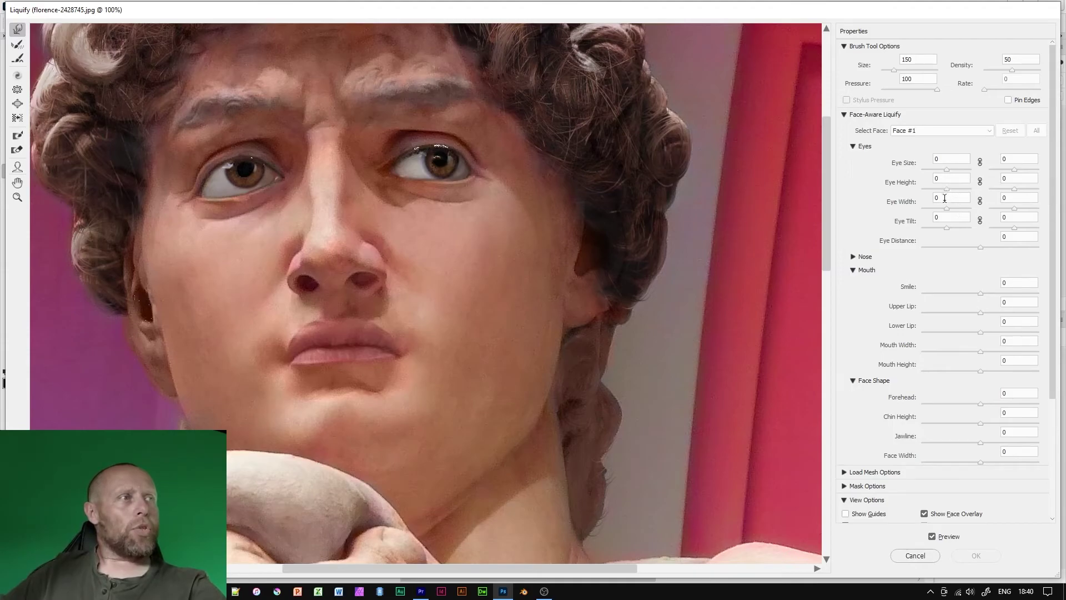
click(947, 169)
drag(953, 169, 927, 171)
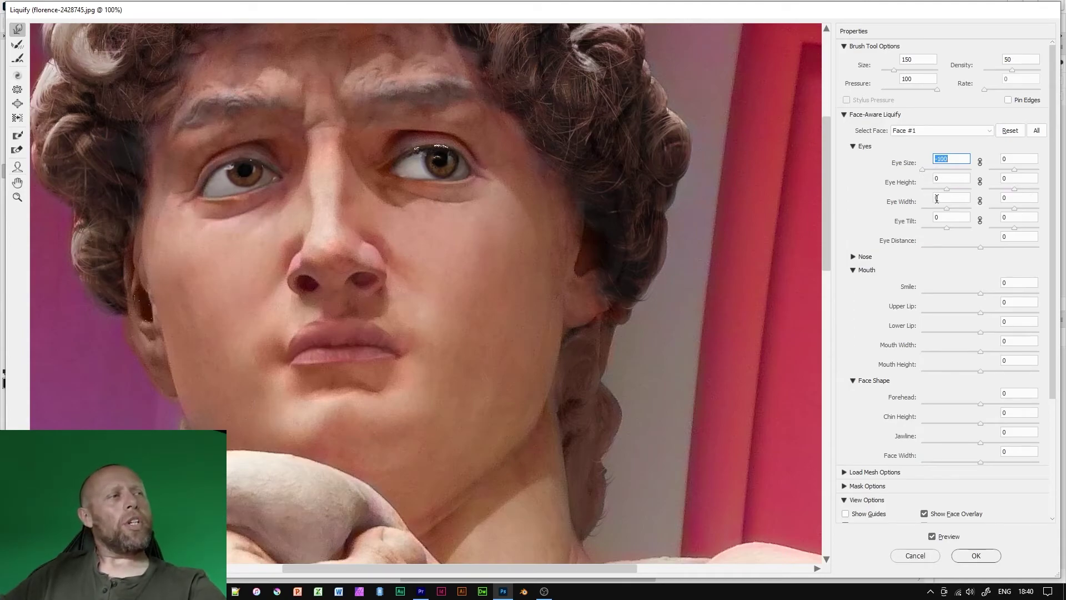
drag(947, 228, 956, 229)
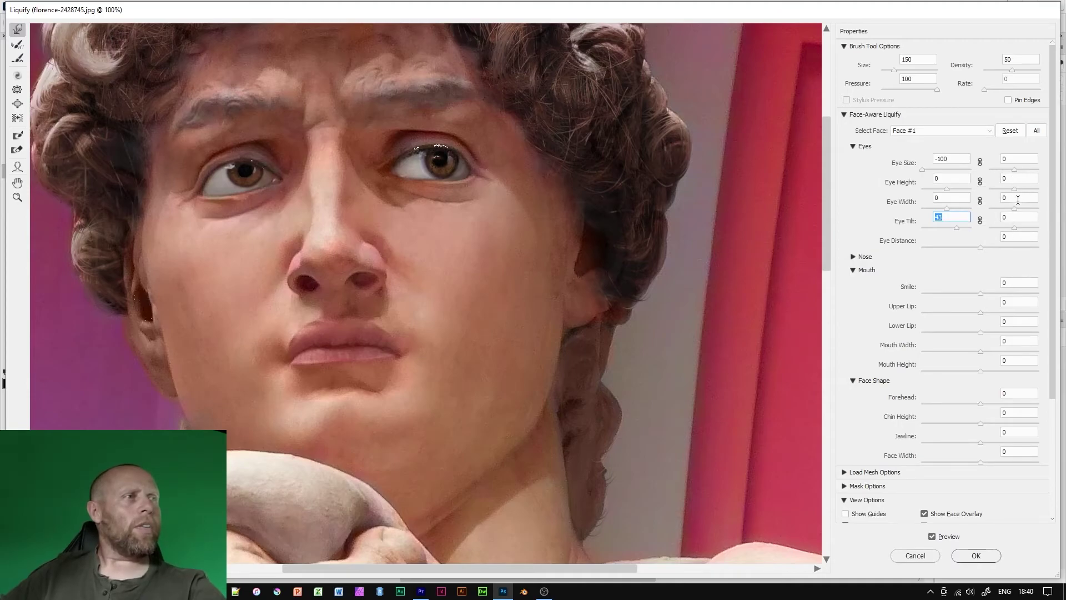
drag(1014, 170, 1003, 169)
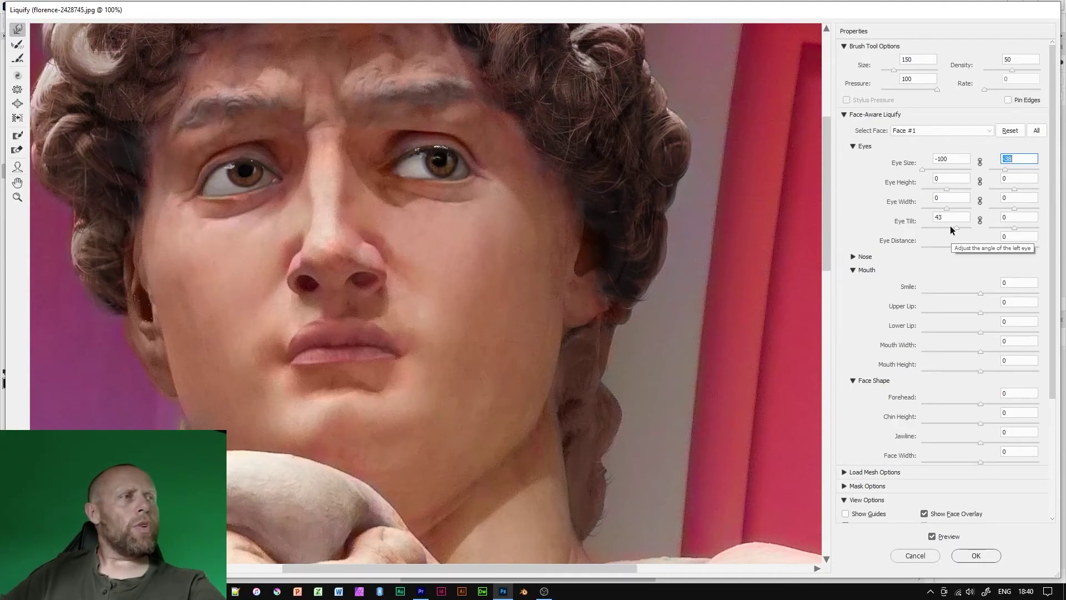
drag(956, 226, 964, 228)
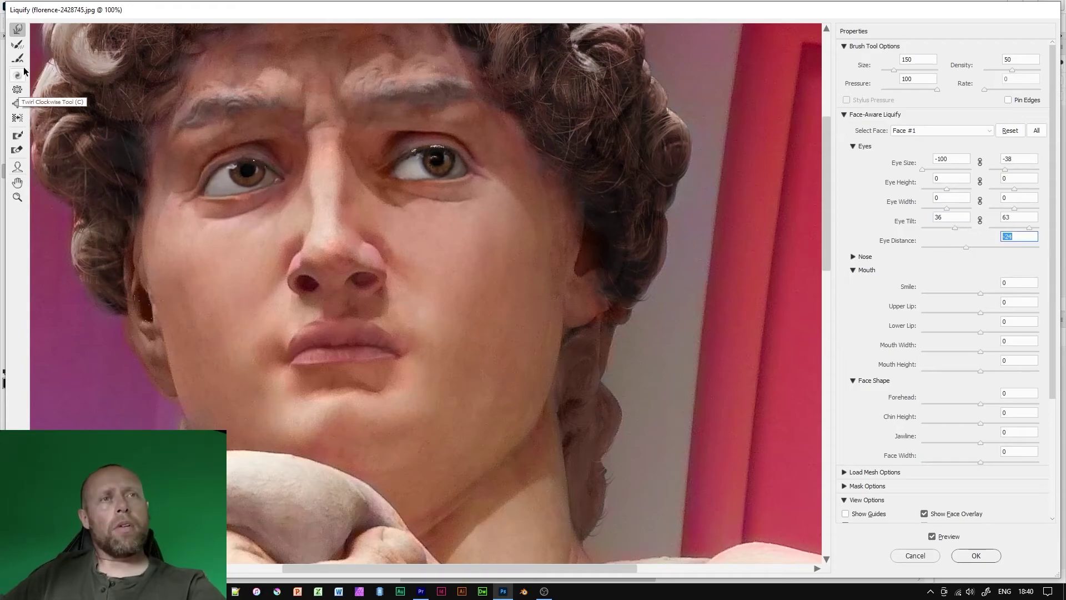
Nudge the eye on the right slightly toward the nose with a 300 px Forward Warp brush.
key(bracketright)
key(bracketright)
key(bracketright)
key(bracketright)
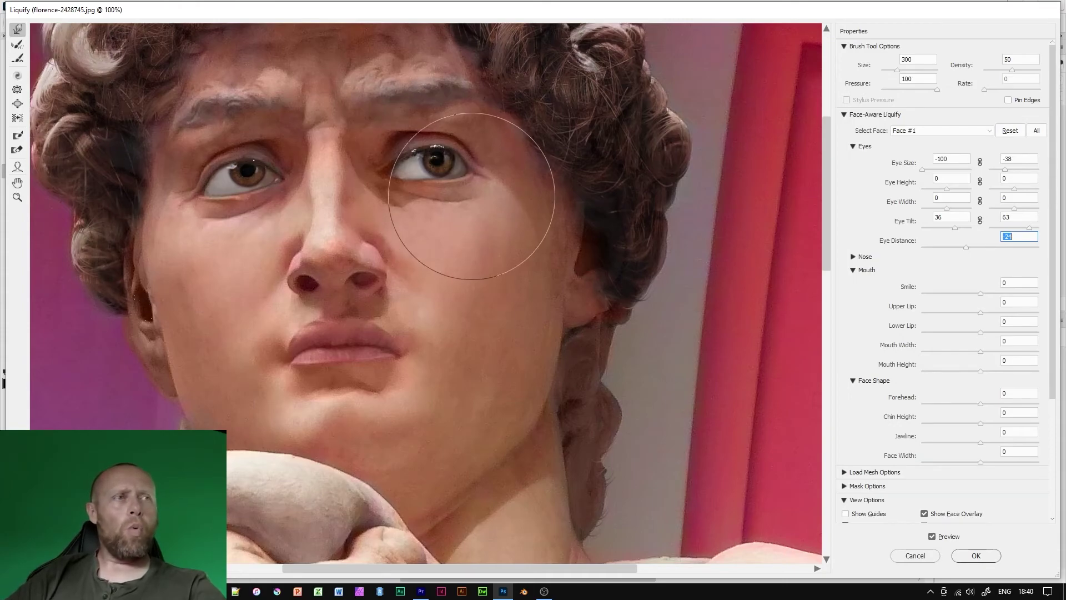
drag(436, 167, 431, 167)
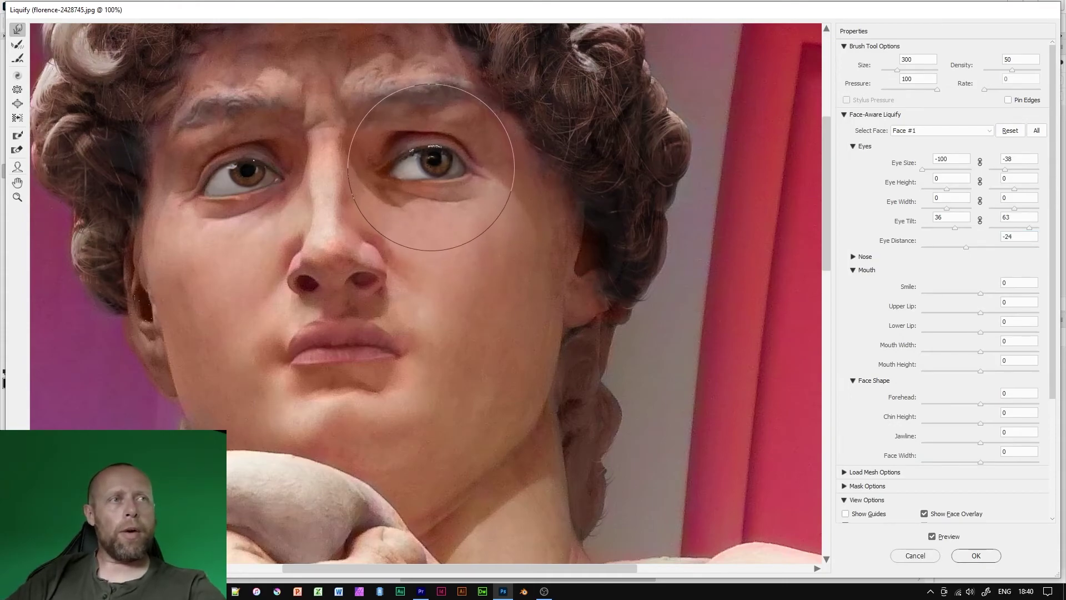
Shrink the outer corner of the eye on the left using the Pucker tool at size 175.
key(bracketleft)
key(bracketleft)
key(bracketleft)
key(bracketleft)
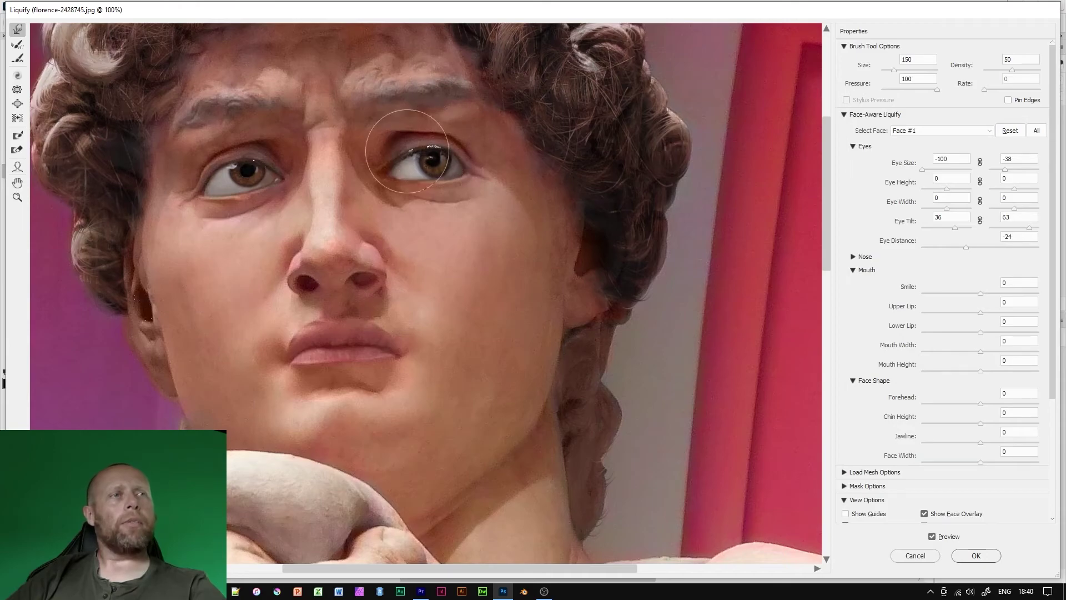
click(16, 93)
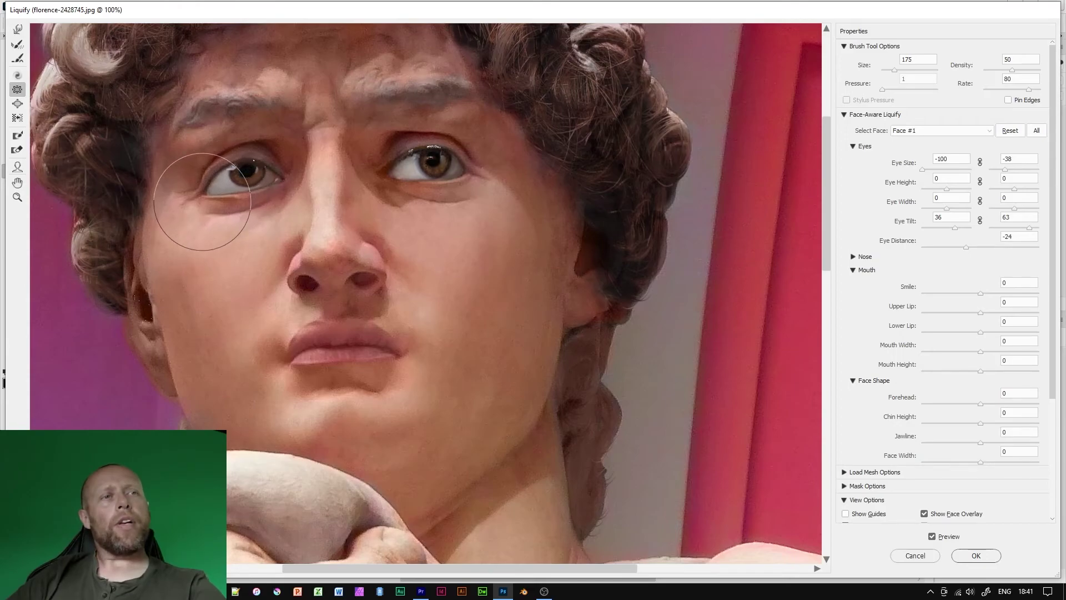
Refine the left eye's contour with the Forward Warp tool, reducing the brush from 200 to 45 px, and apply Liquify.
click(17, 29)
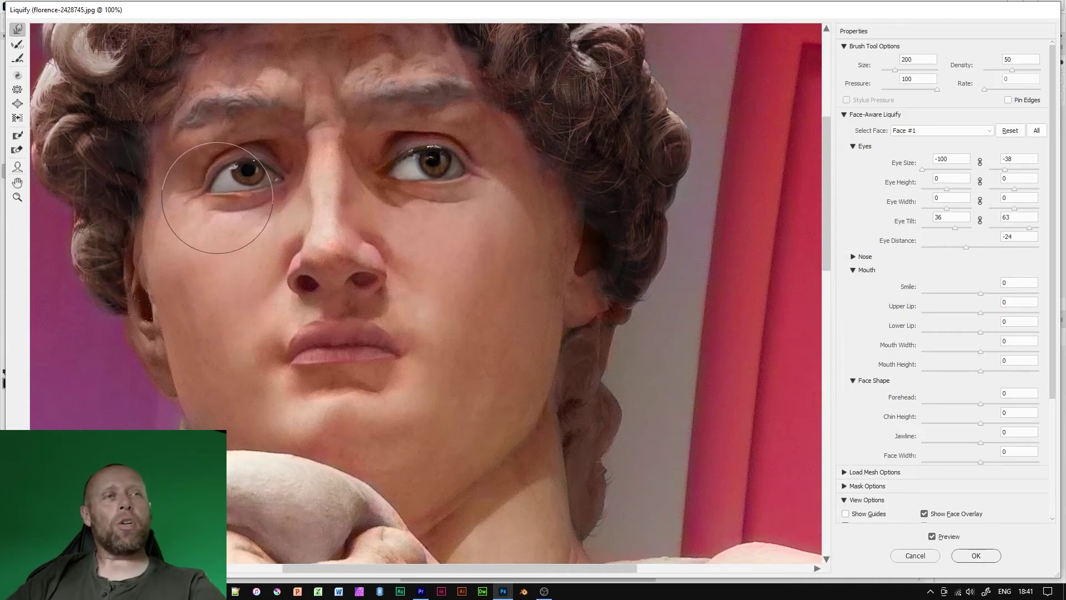
key(bracketleft)
key(bracketleft)
key(bracketleft)
key(bracketleft)
key(bracketleft)
key(bracketleft)
key(bracketleft)
key(bracketleft)
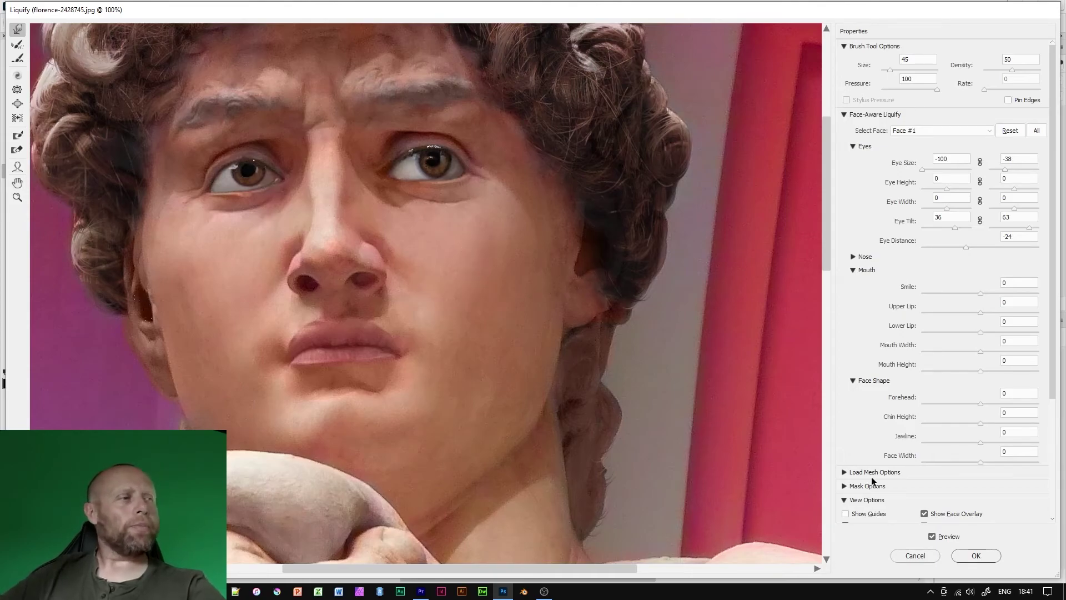
click(980, 554)
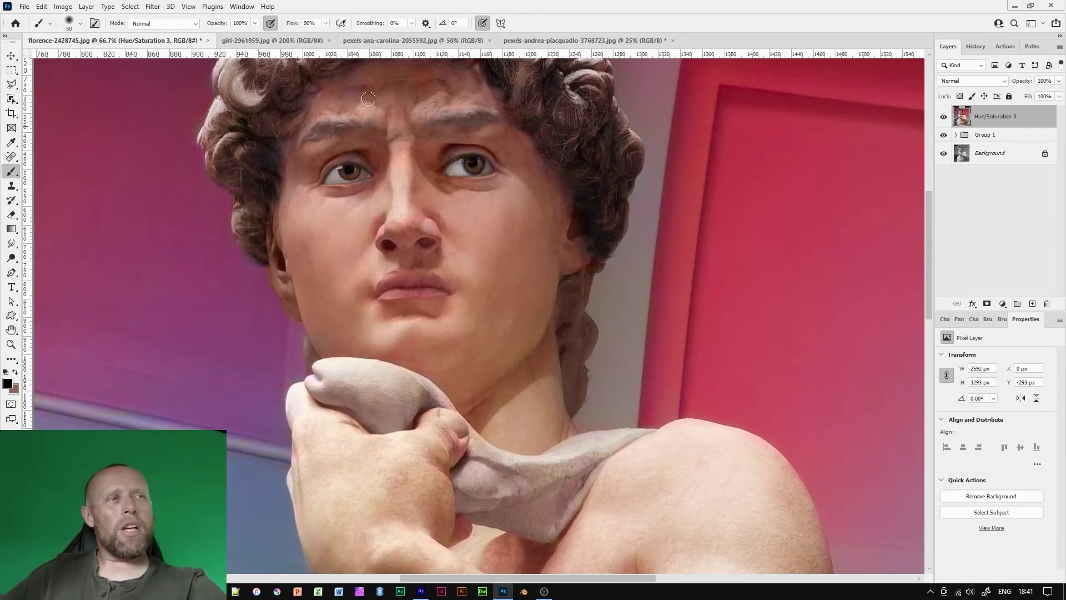
Reopen the merged layer in Liquify and set only the right eye's size to -47.
click(153, 6)
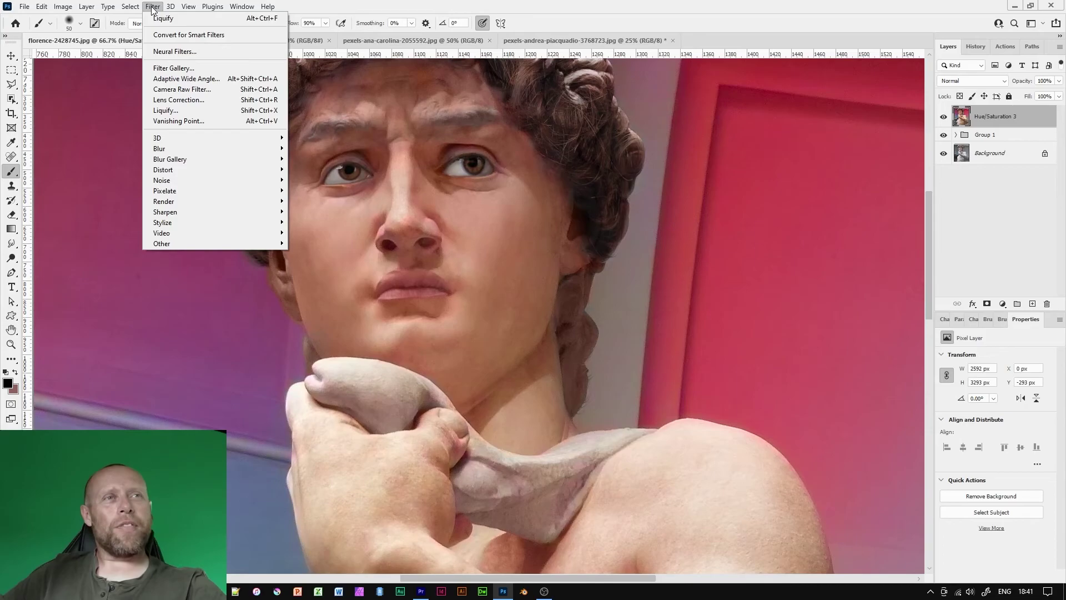
click(165, 55)
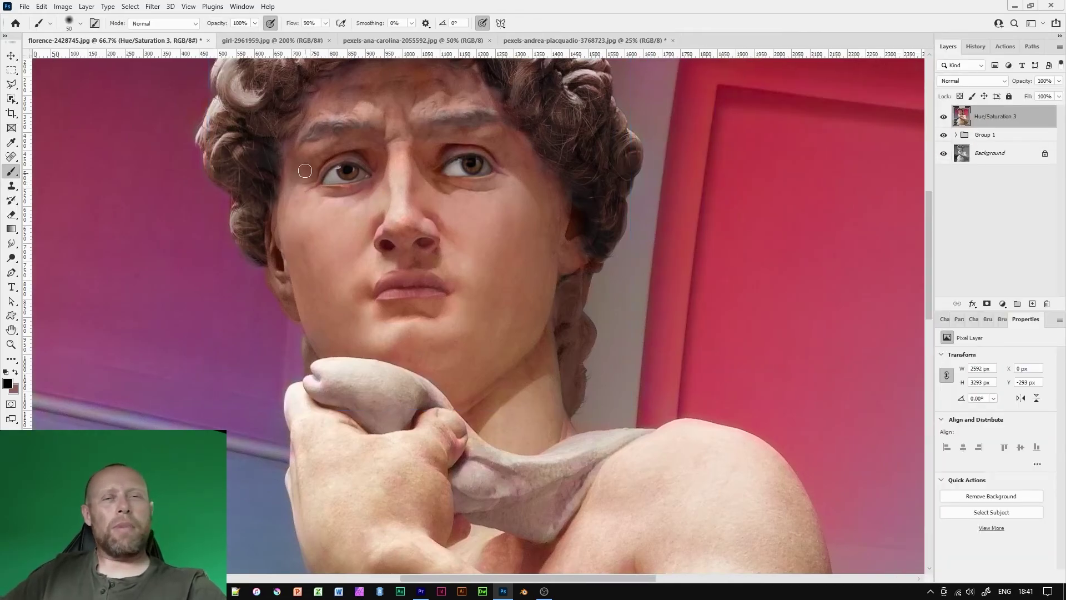
click(158, 7)
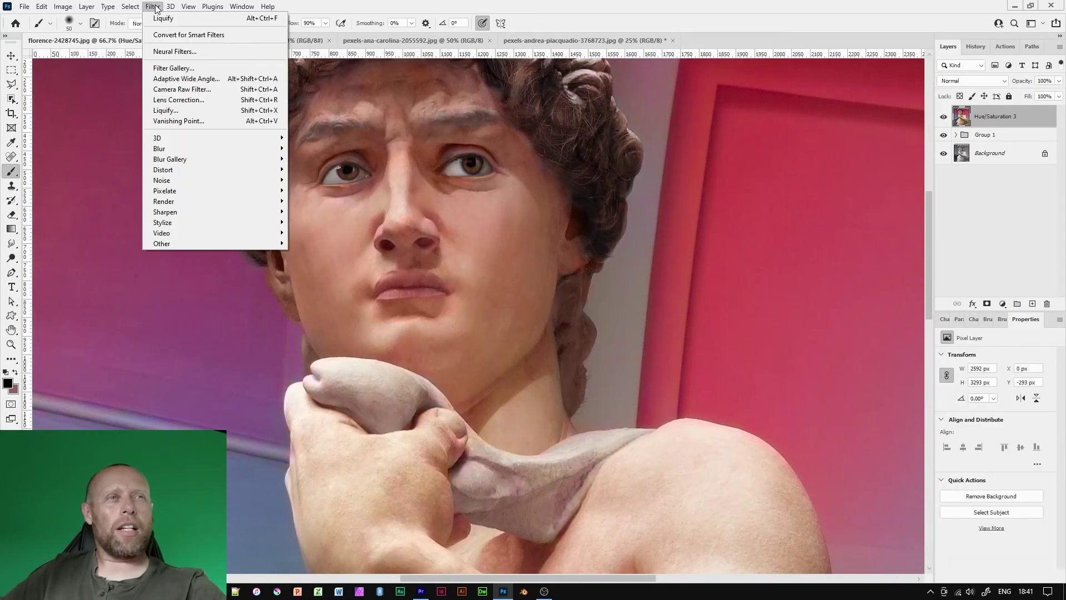
click(168, 109)
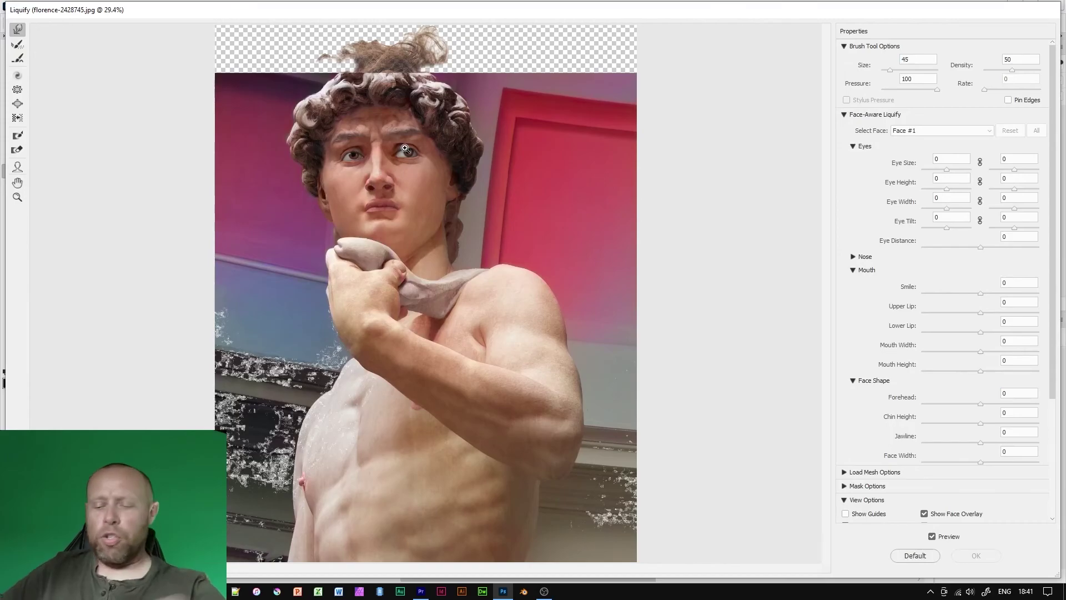
scroll(382, 142, up, 4)
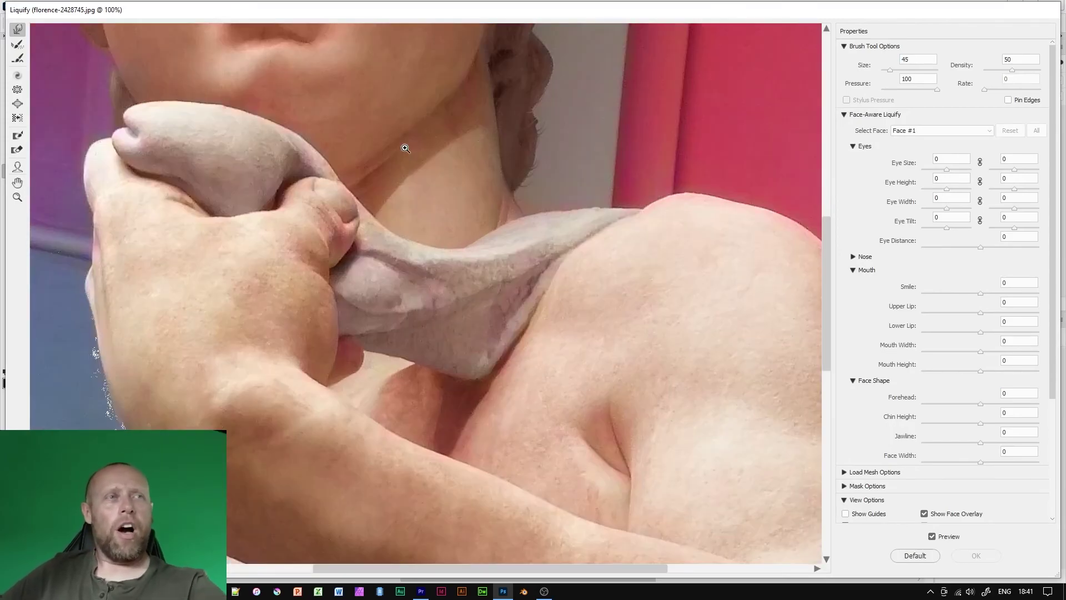
drag(422, 174, 439, 457)
drag(460, 272, 473, 324)
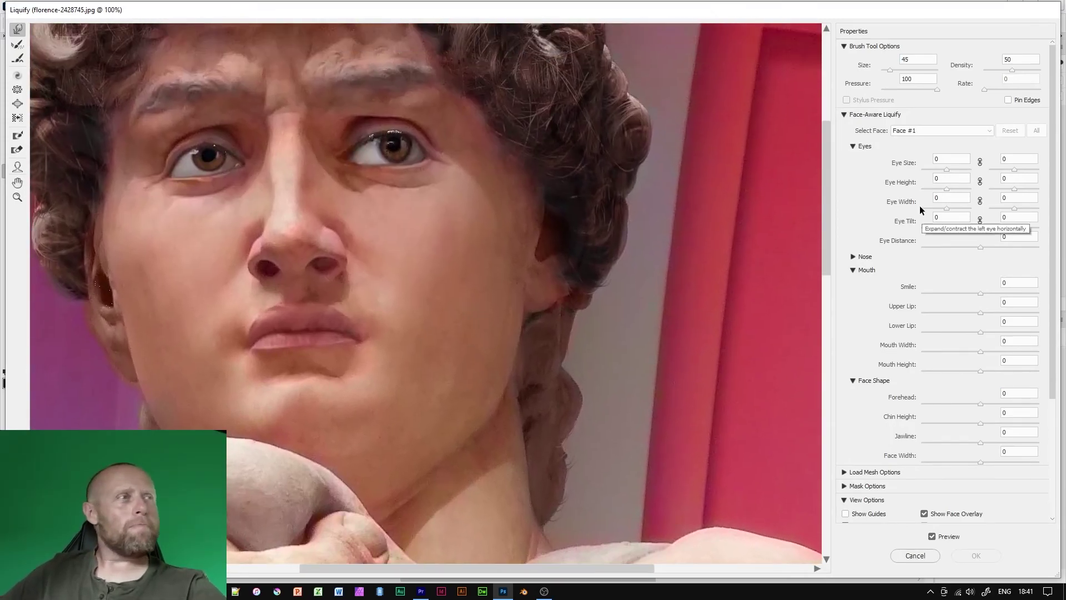
click(1016, 169)
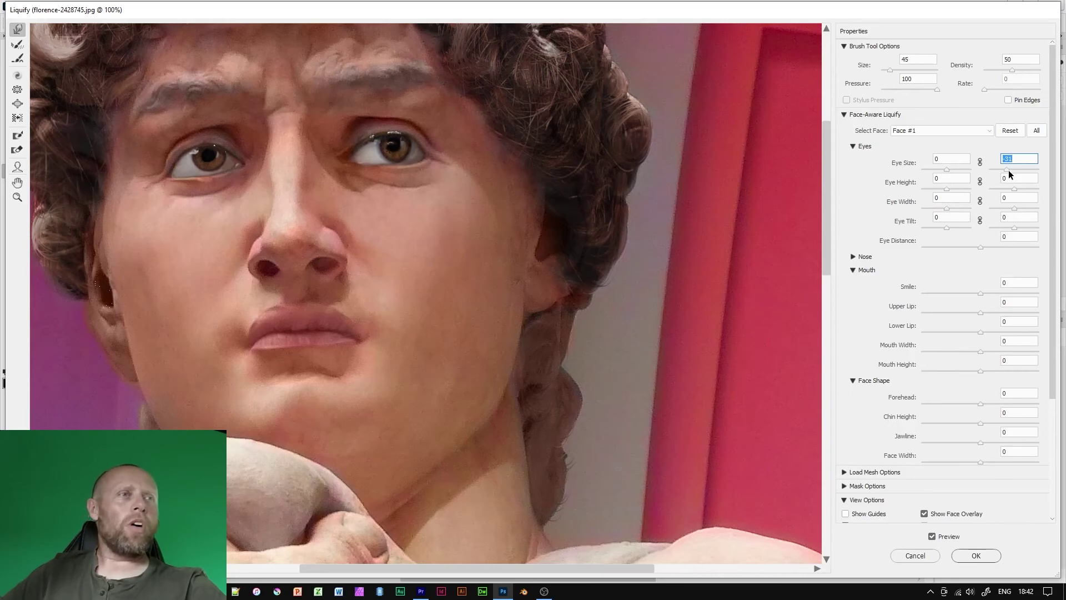
drag(1008, 170, 1005, 171)
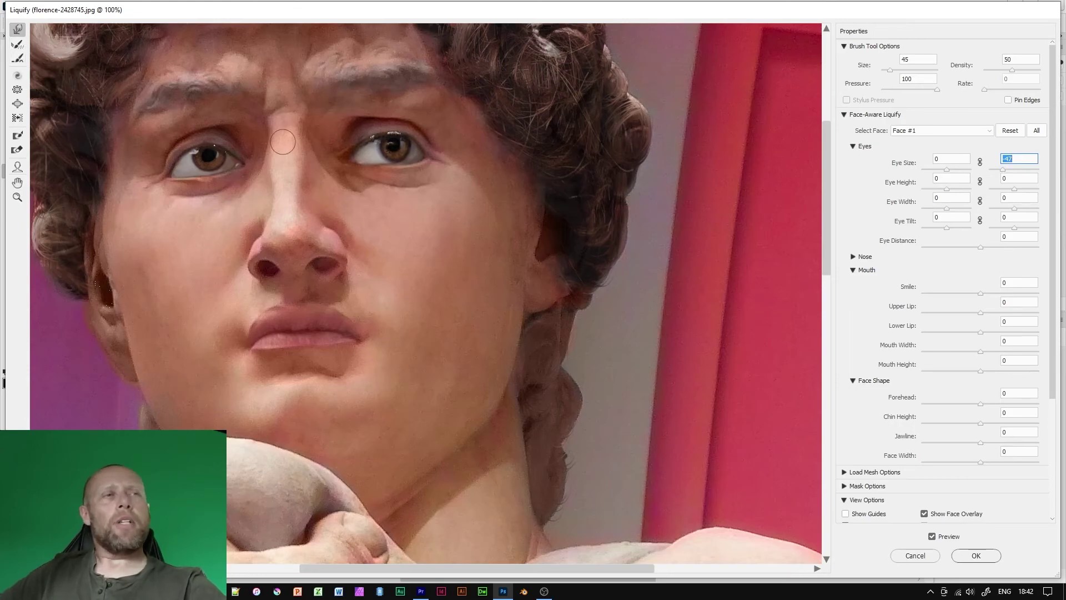
Shift the right eye slightly inward and down with a 400 px Forward Warp brush and apply Liquify.
key(bracketright)
key(bracketright)
key(bracketright)
key(bracketright)
key(bracketright)
key(bracketright)
key(bracketright)
key(bracketright)
key(bracketright)
key(bracketright)
key(bracketright)
key(bracketright)
key(bracketright)
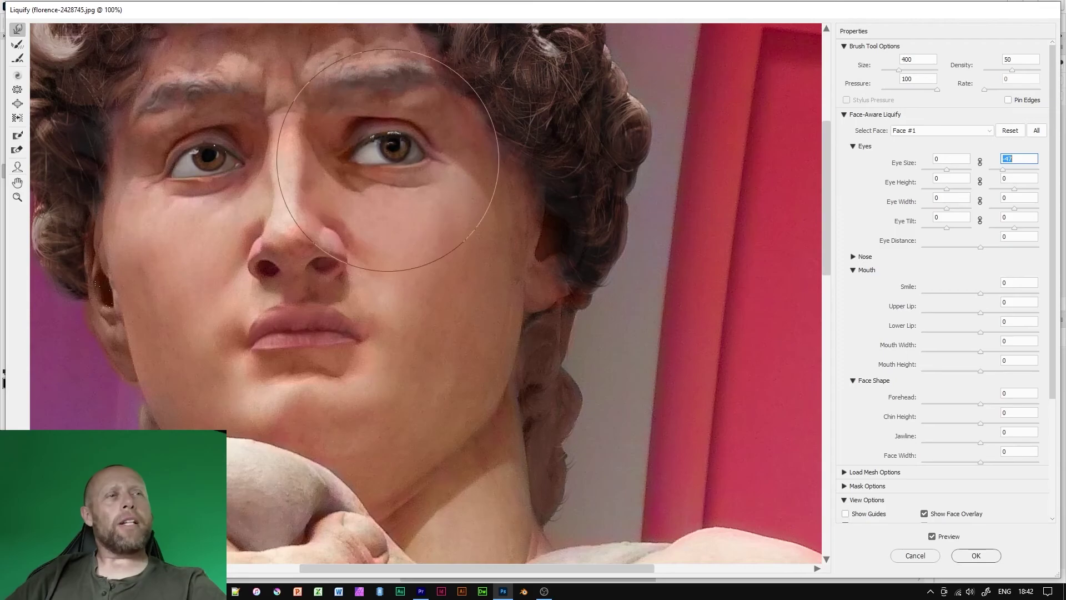
drag(388, 160, 385, 161)
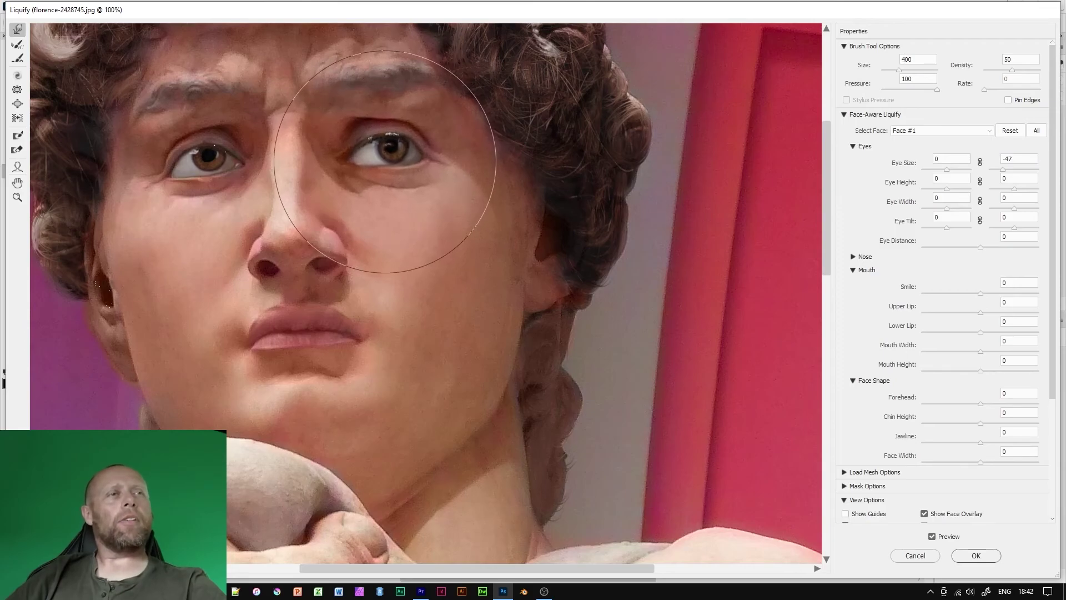
click(974, 555)
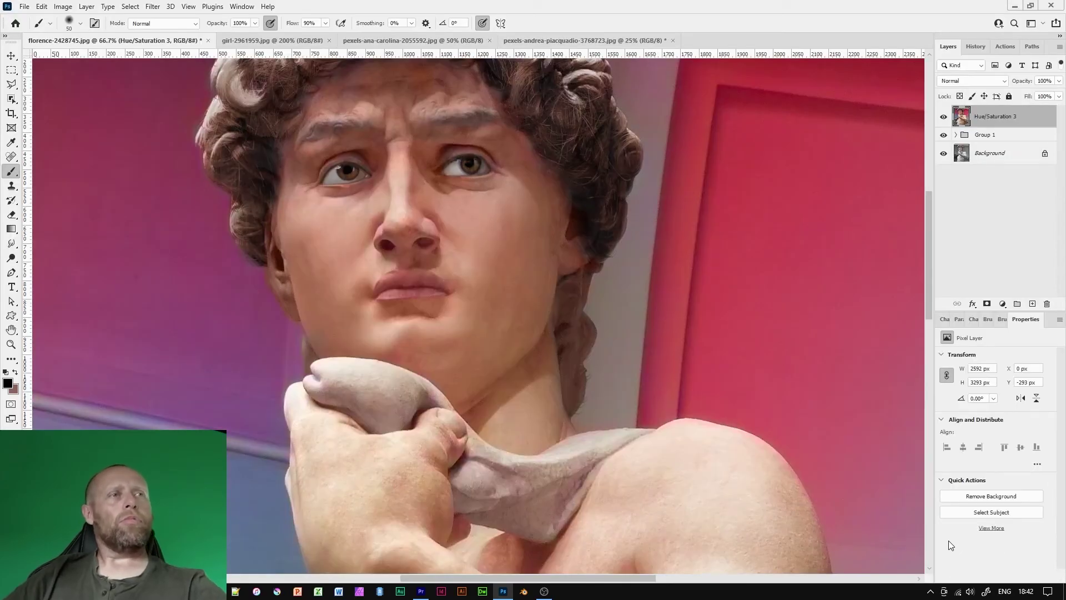
Reopen Liquify on the merged layer, link the eye sizes and set both to 52.
key(ctrl+minus)
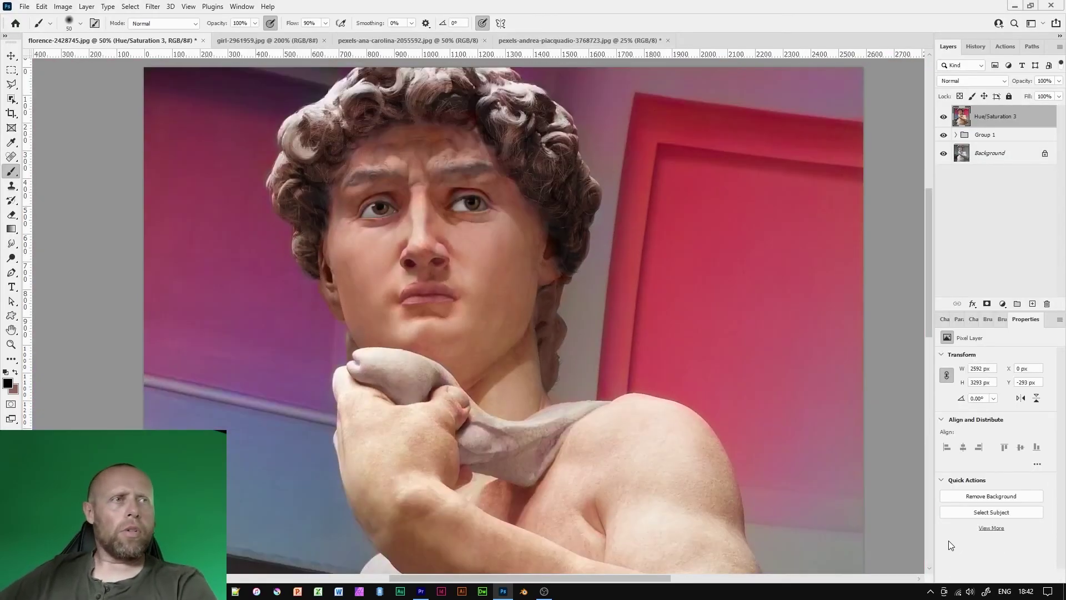
key(ctrl+plus)
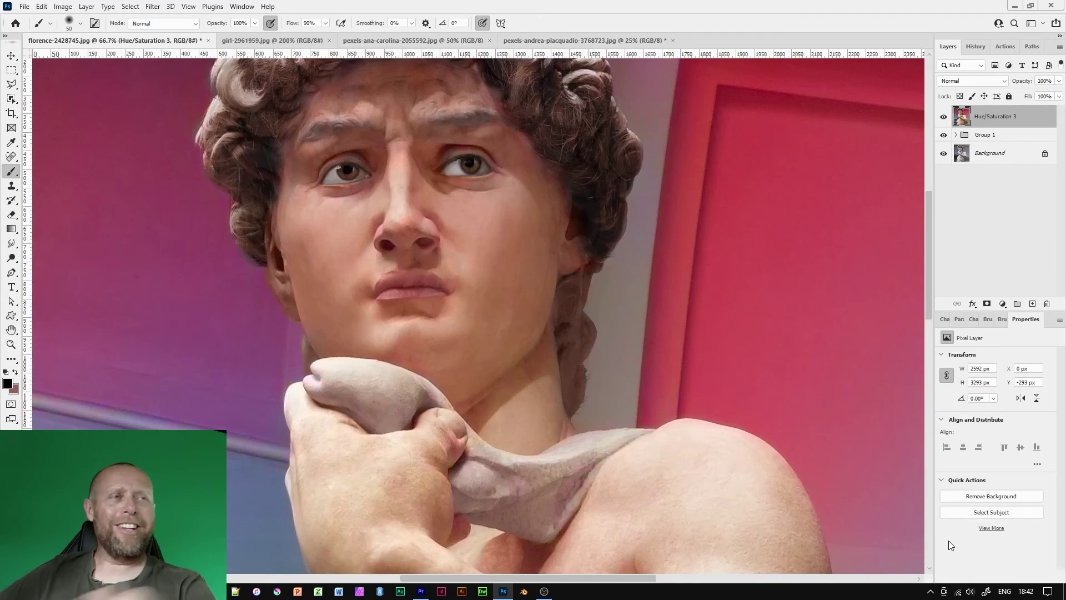
click(151, 7)
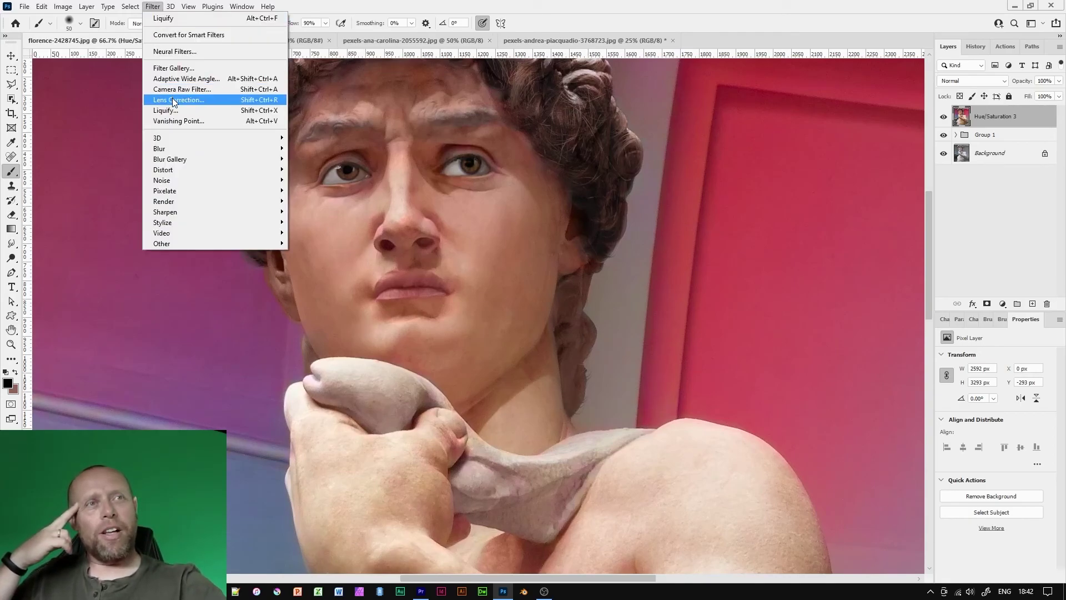
click(167, 111)
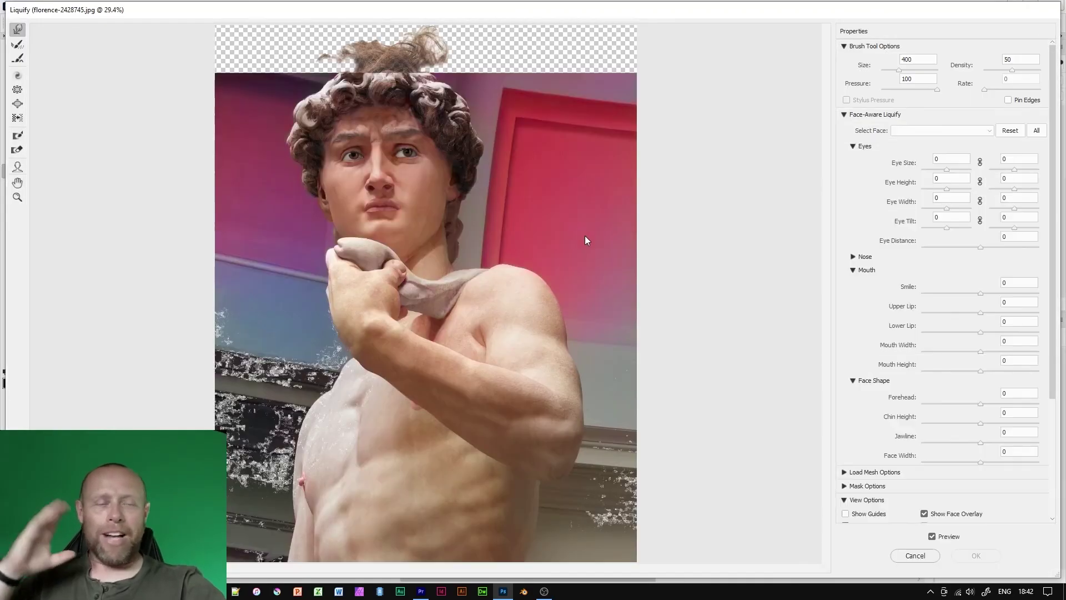
key(ctrl+plus)
key(ctrl+plus)
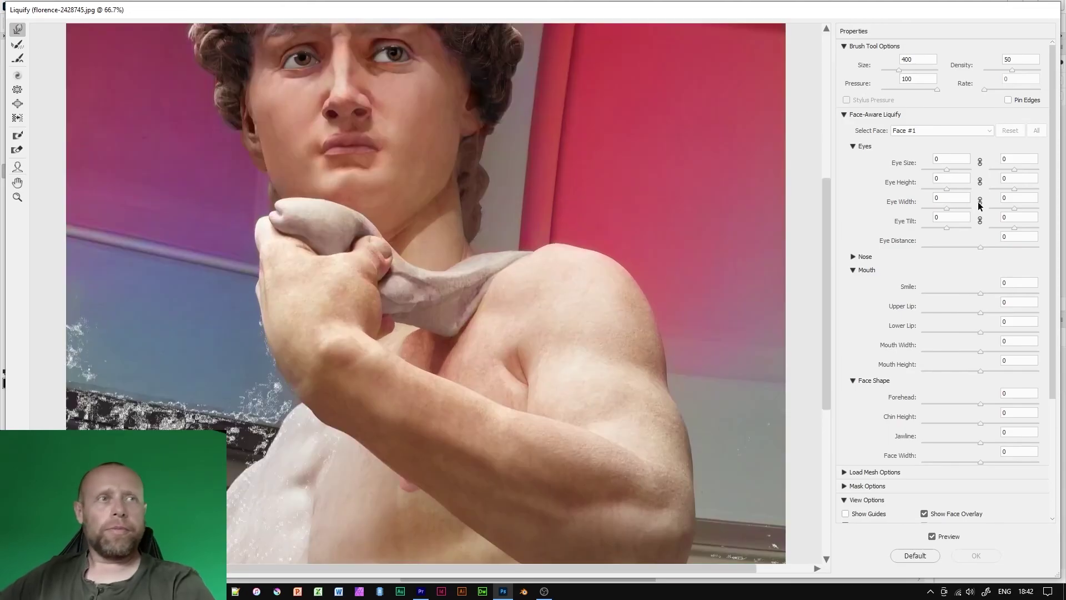
key(ctrl+plus)
drag(638, 169, 591, 359)
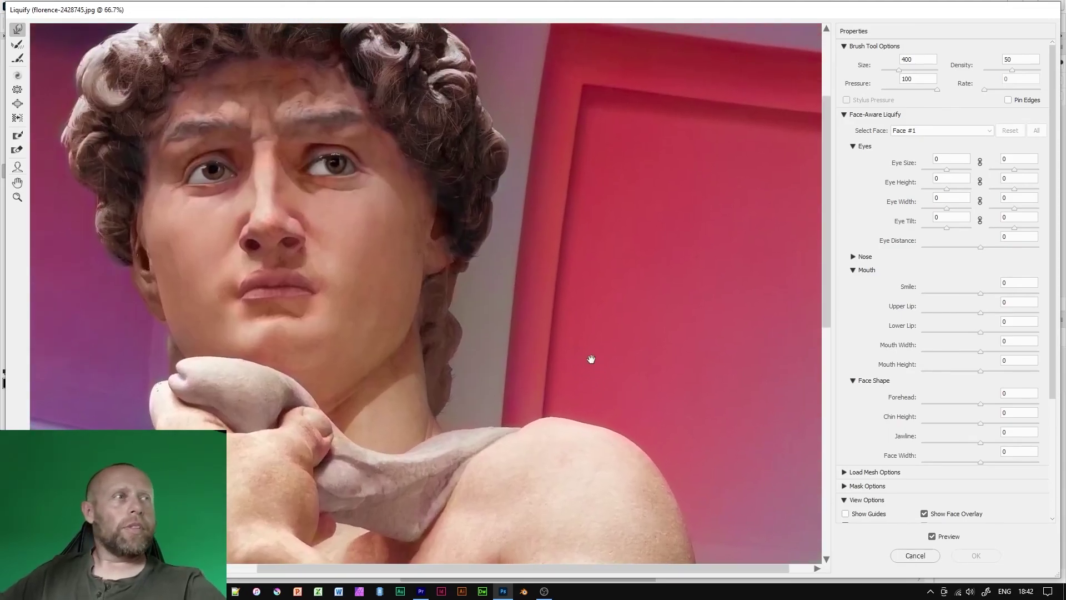
click(980, 161)
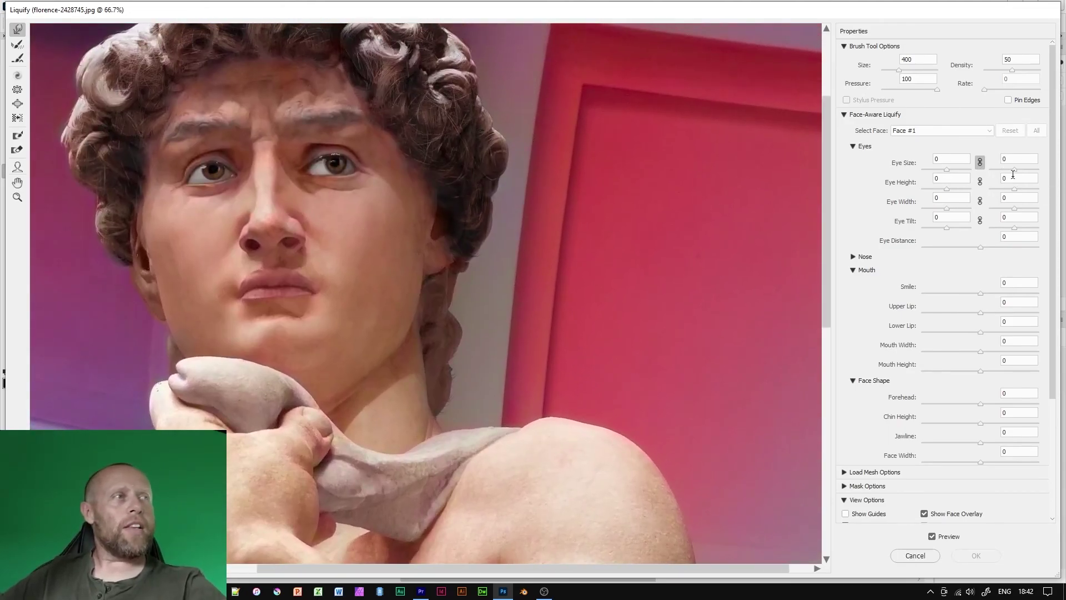
drag(1017, 168, 1026, 168)
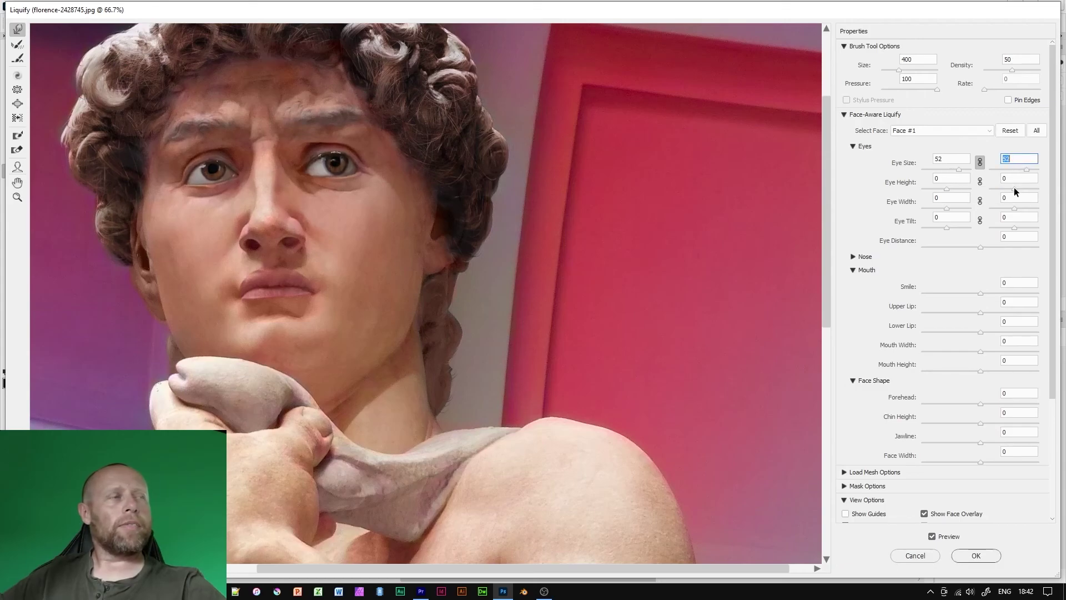
Link the eye widths, set both to 29, and apply Liquify to the statue's face.
click(981, 202)
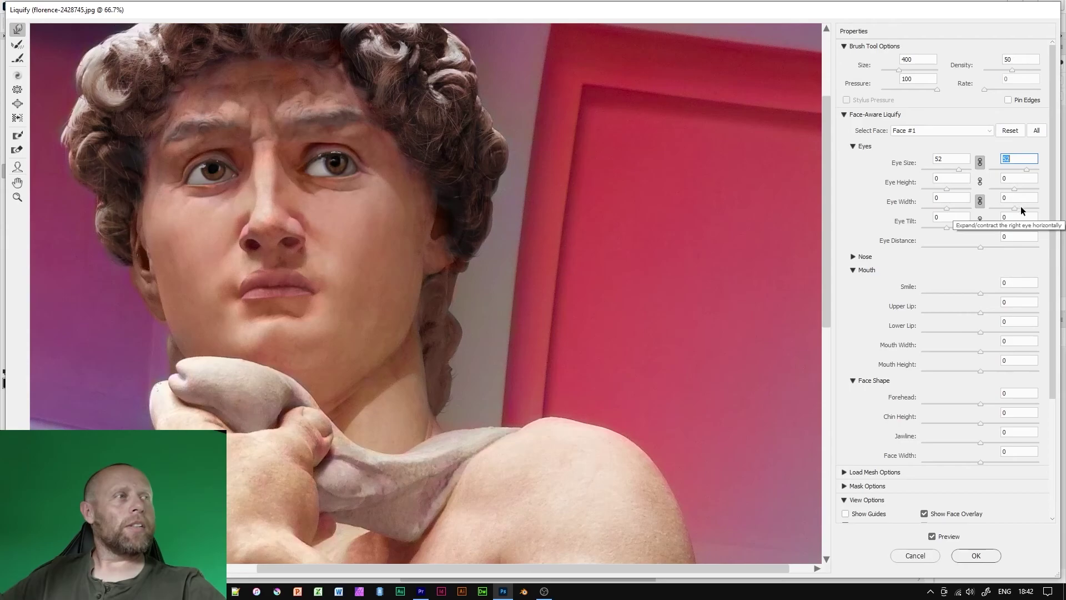
drag(1021, 208, 1018, 208)
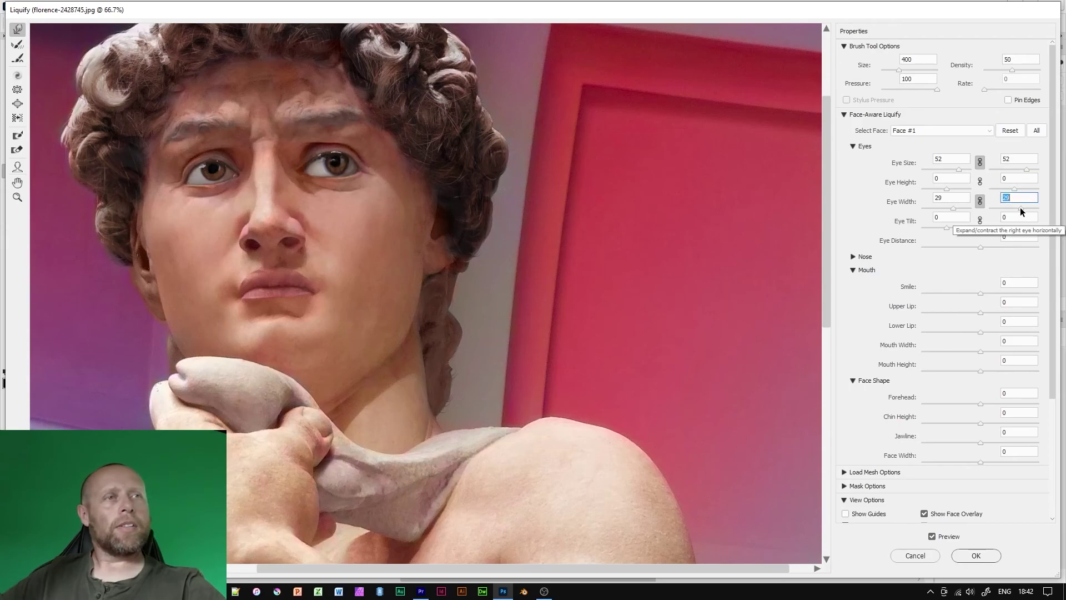
click(986, 558)
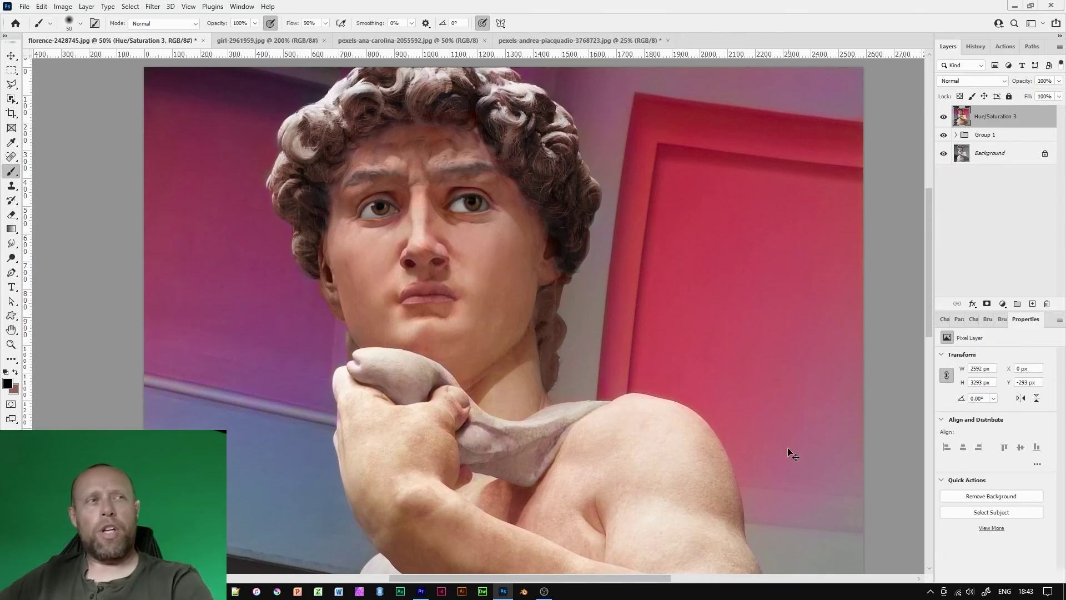
key(ctrl+minus)
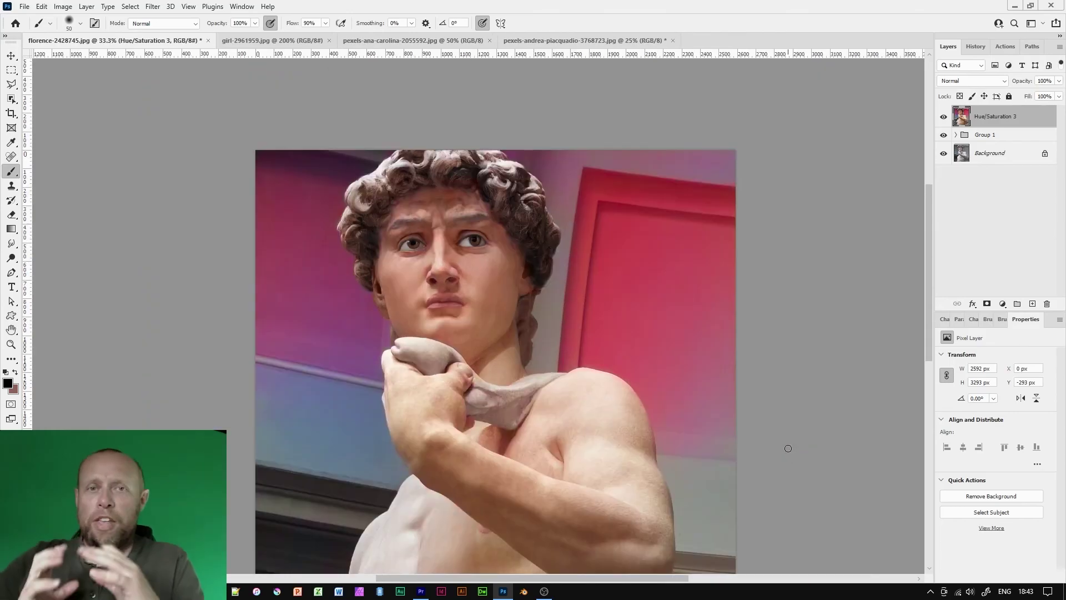